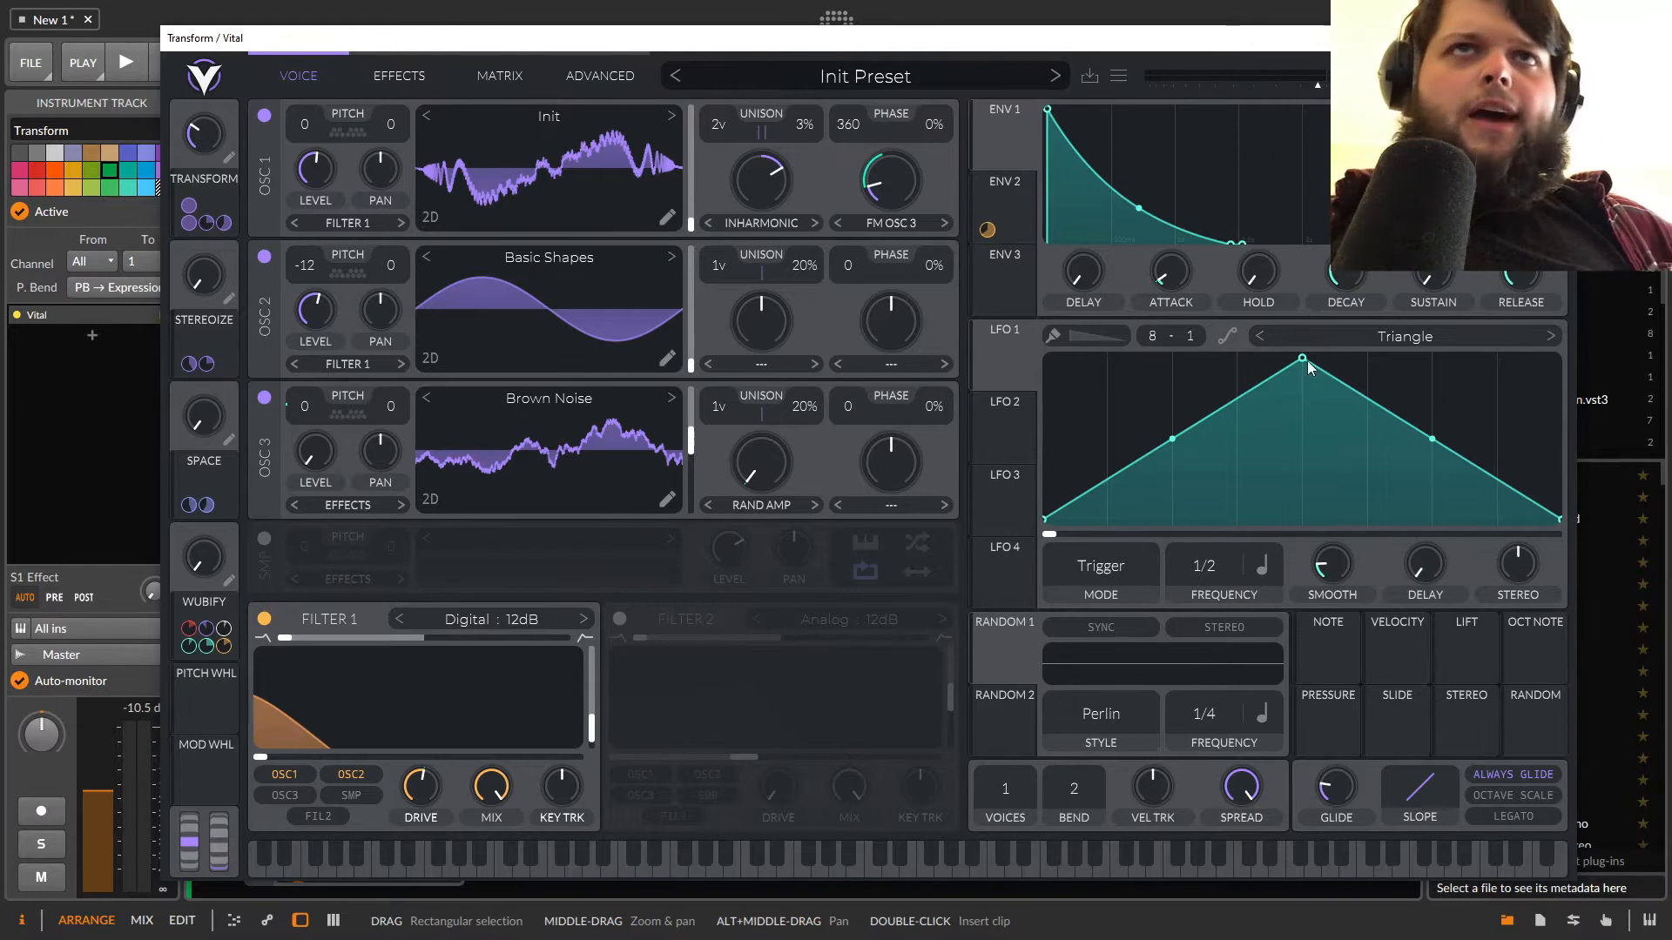
Look through the patch's effects chain and modulation routings, and return to the oscillator view.
left_click(415, 75)
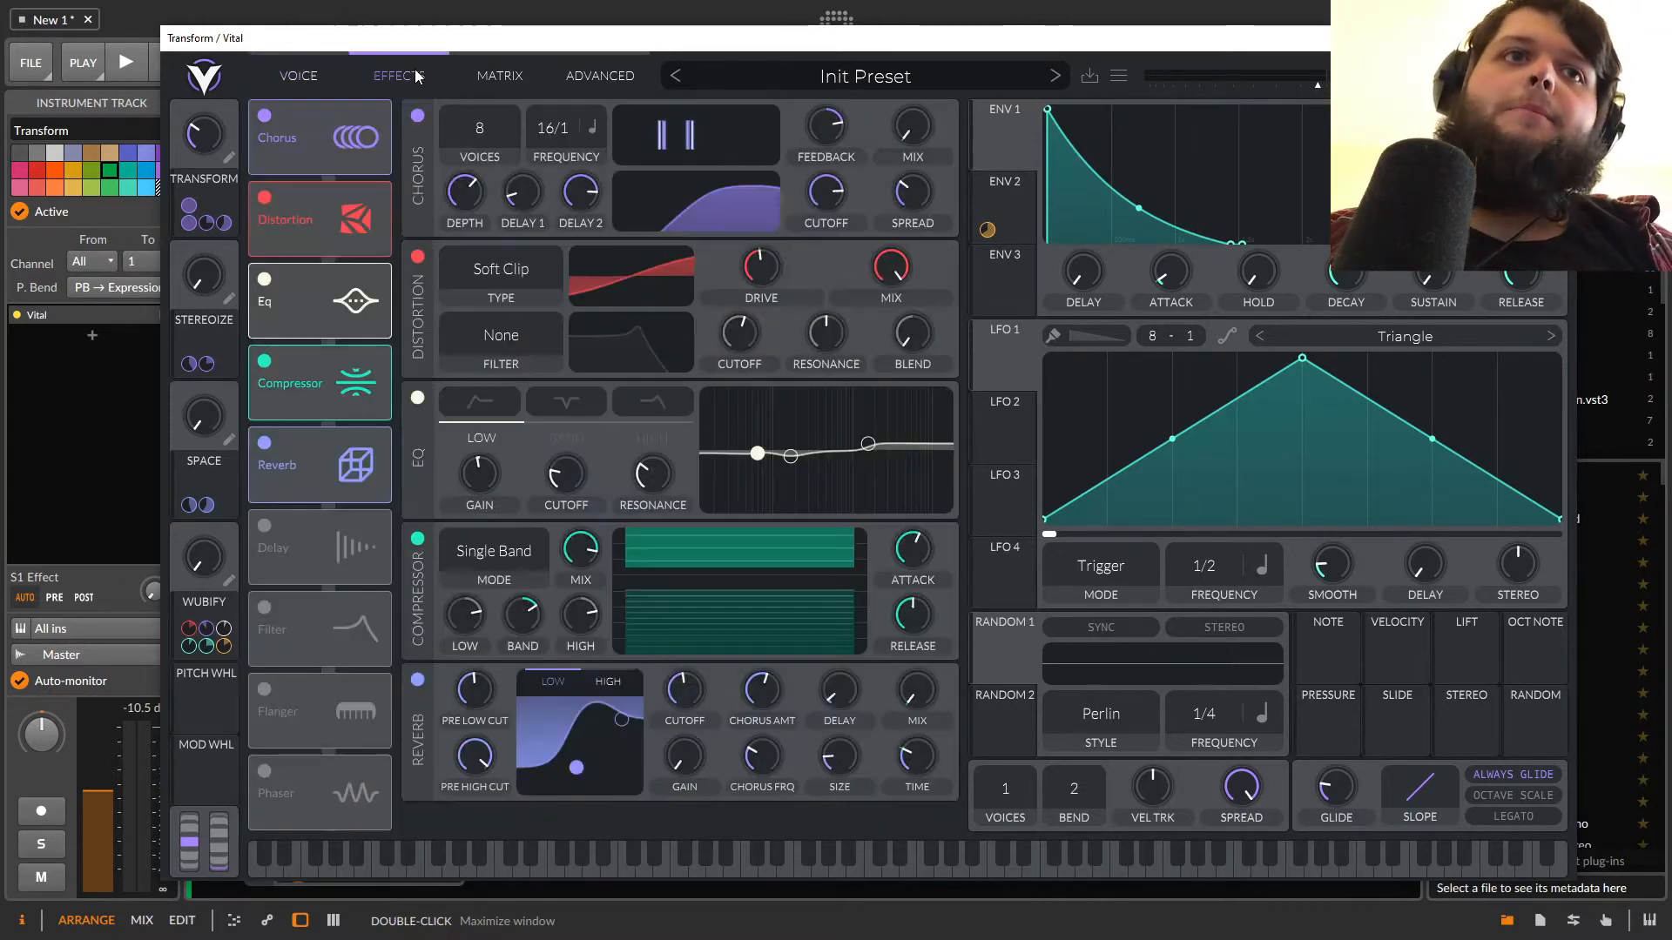
left_click(505, 77)
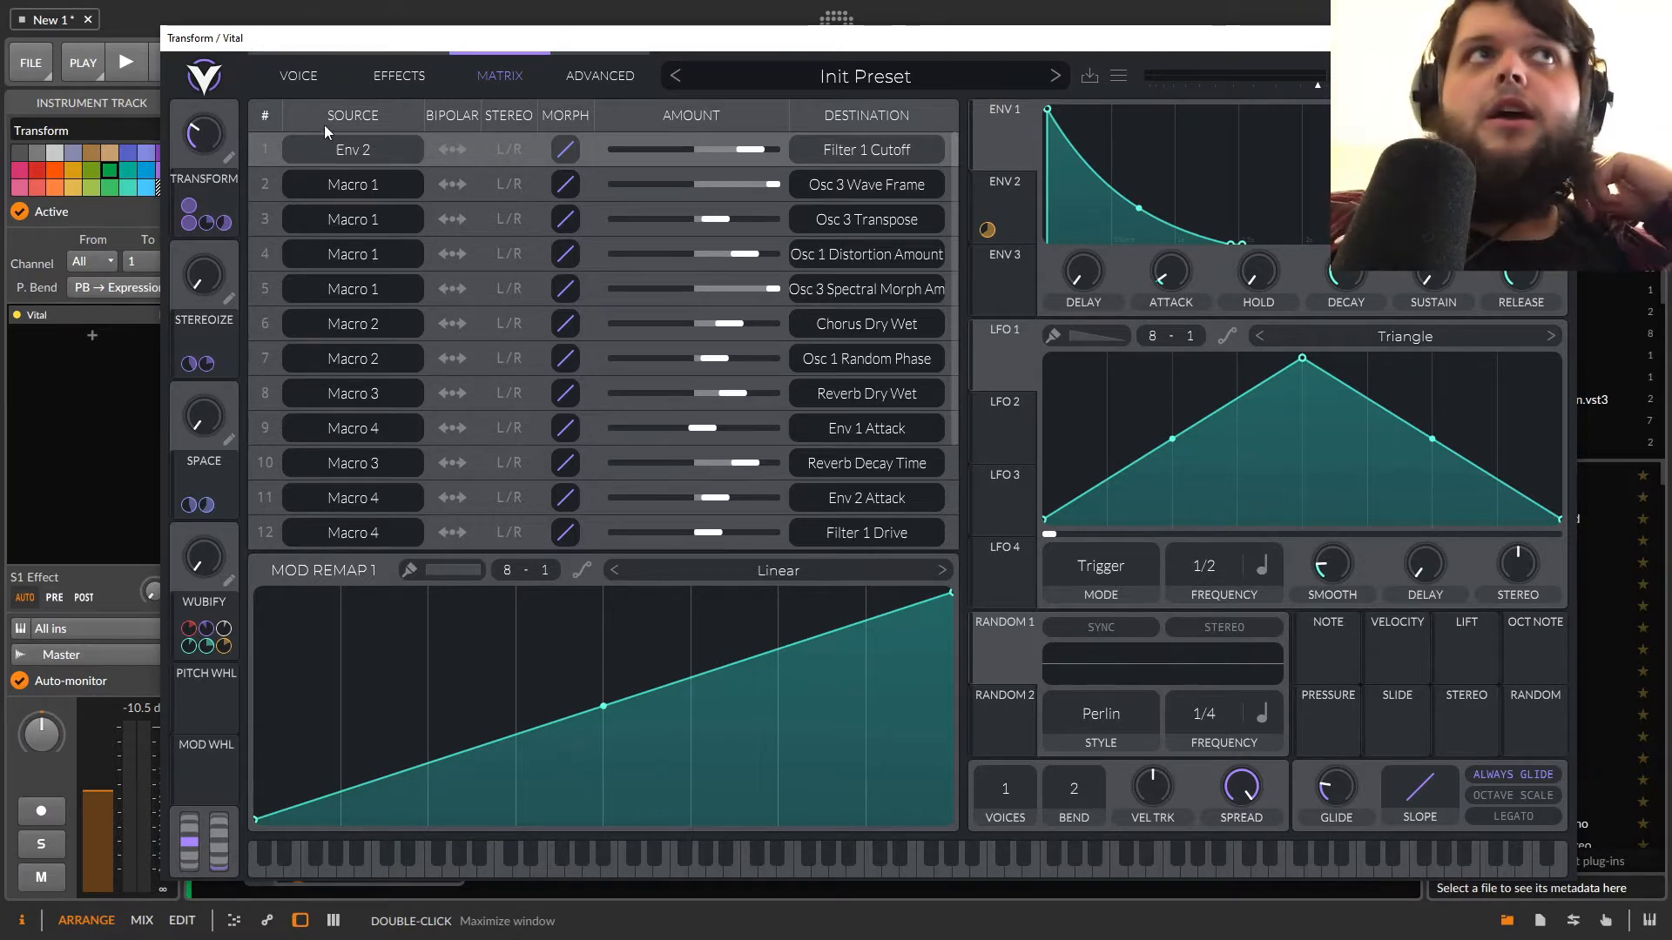
left_click(310, 79)
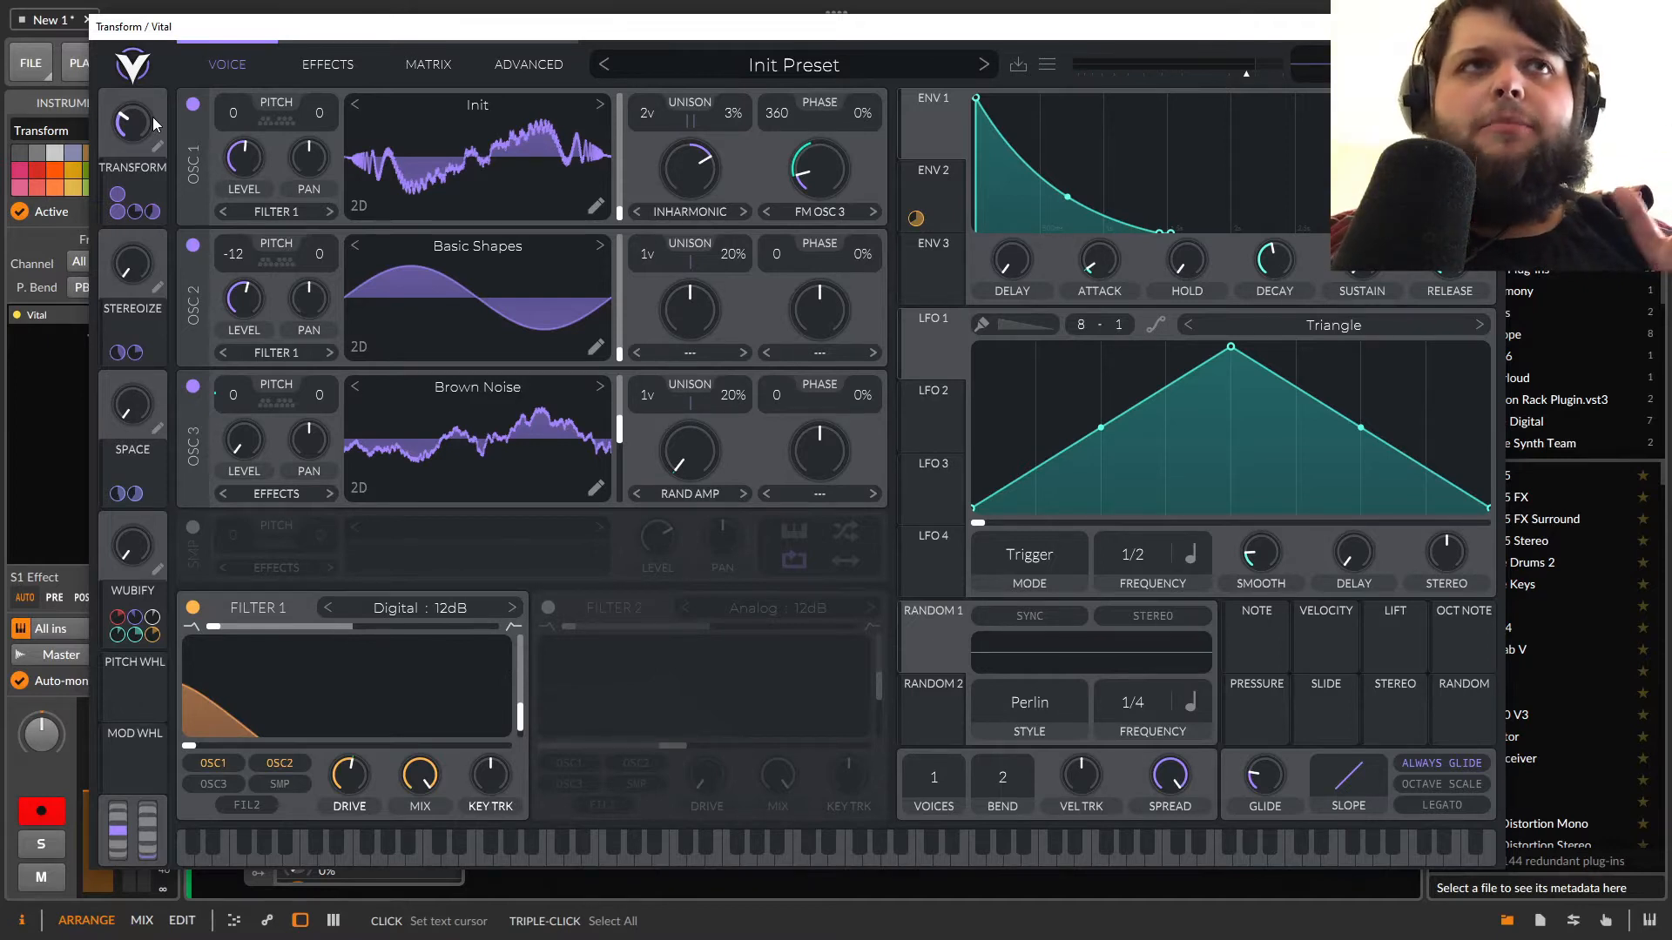
Sweep the Transform macro down and up, and raise the Wubify, Space and Stereoize macros to about their midpoints.
left_click_drag(150, 122, 136, 224)
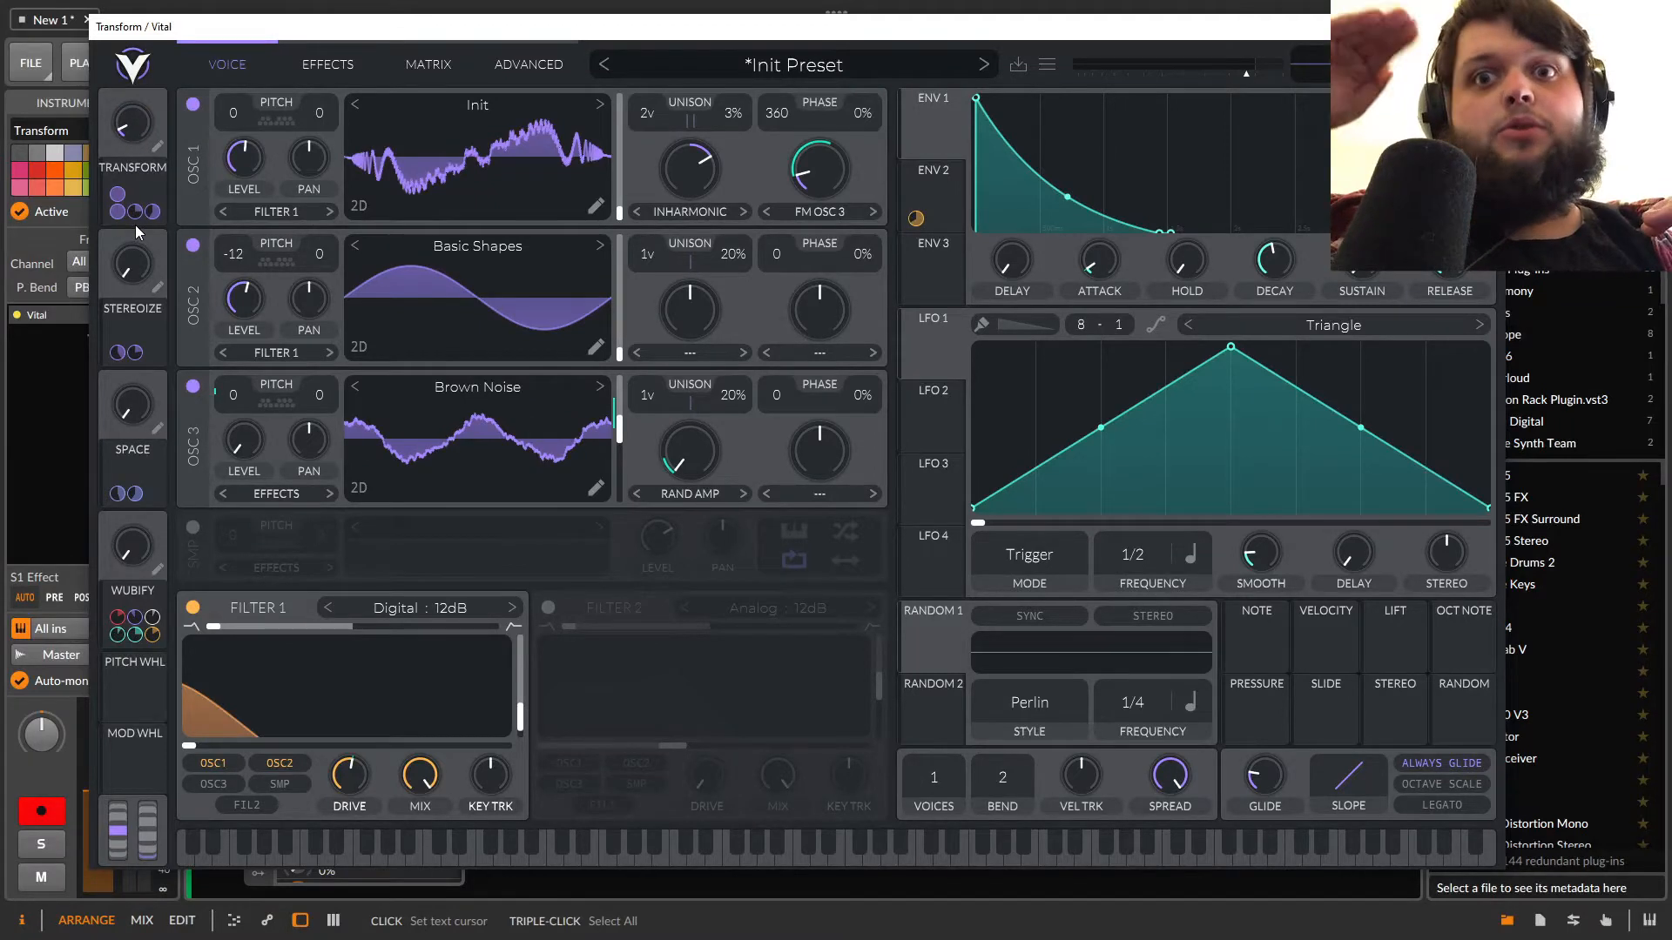
left_click_drag(129, 124, 131, 71)
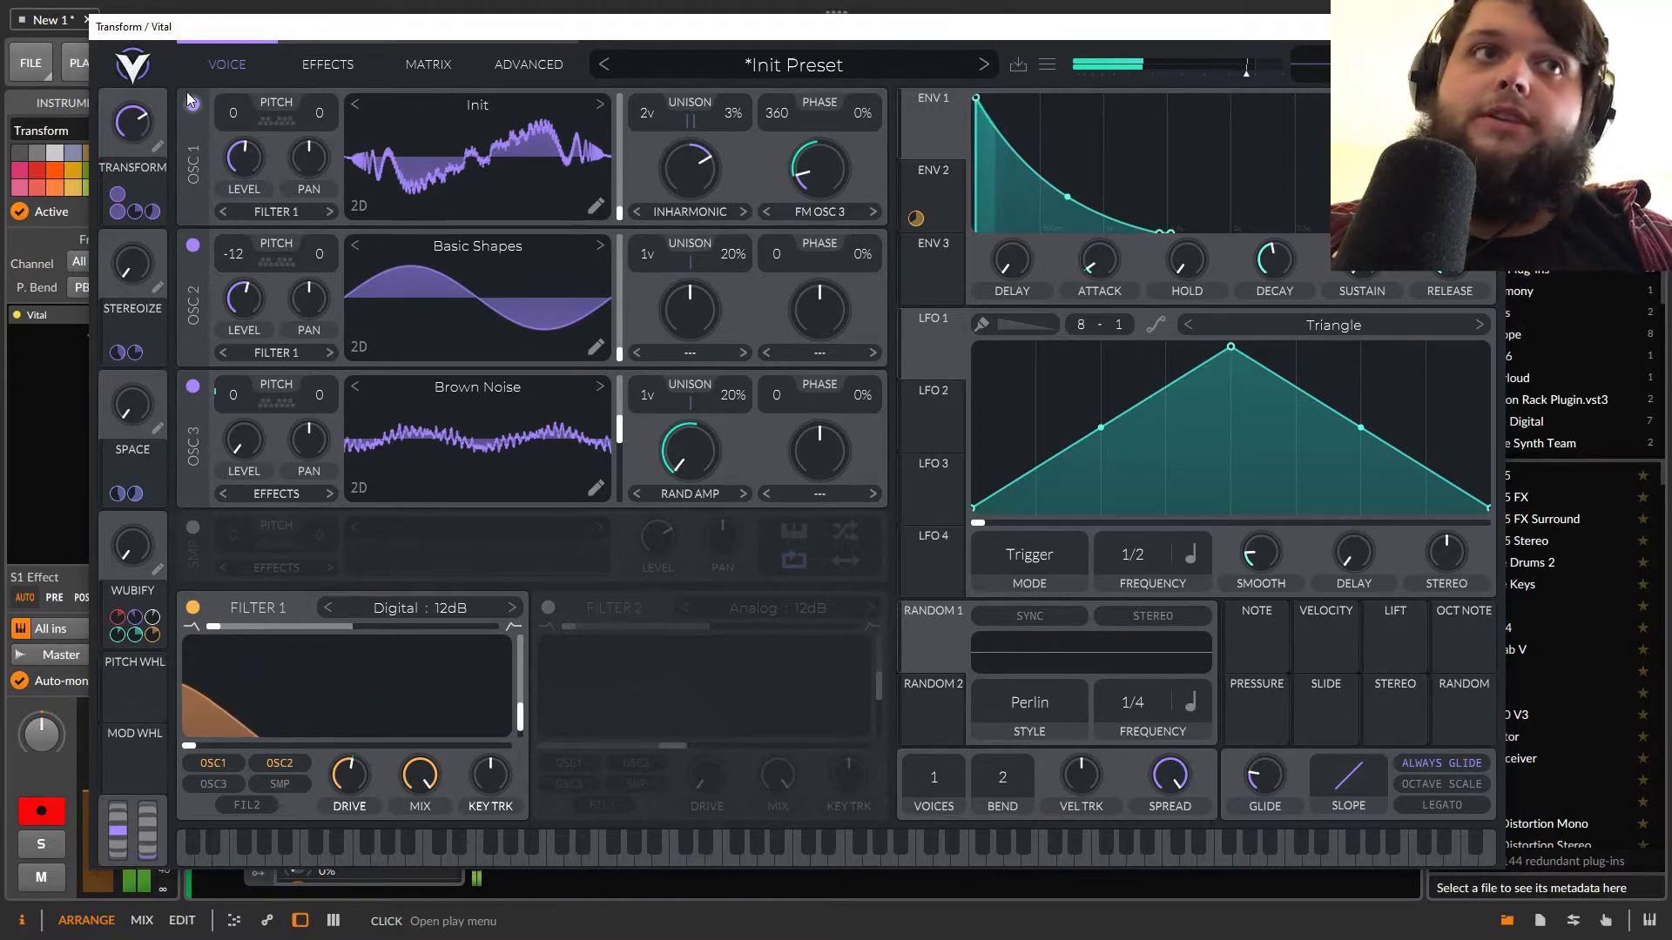
left_click_drag(130, 545, 140, 458)
left_click_drag(129, 397, 136, 357)
left_click_drag(135, 277, 144, 144)
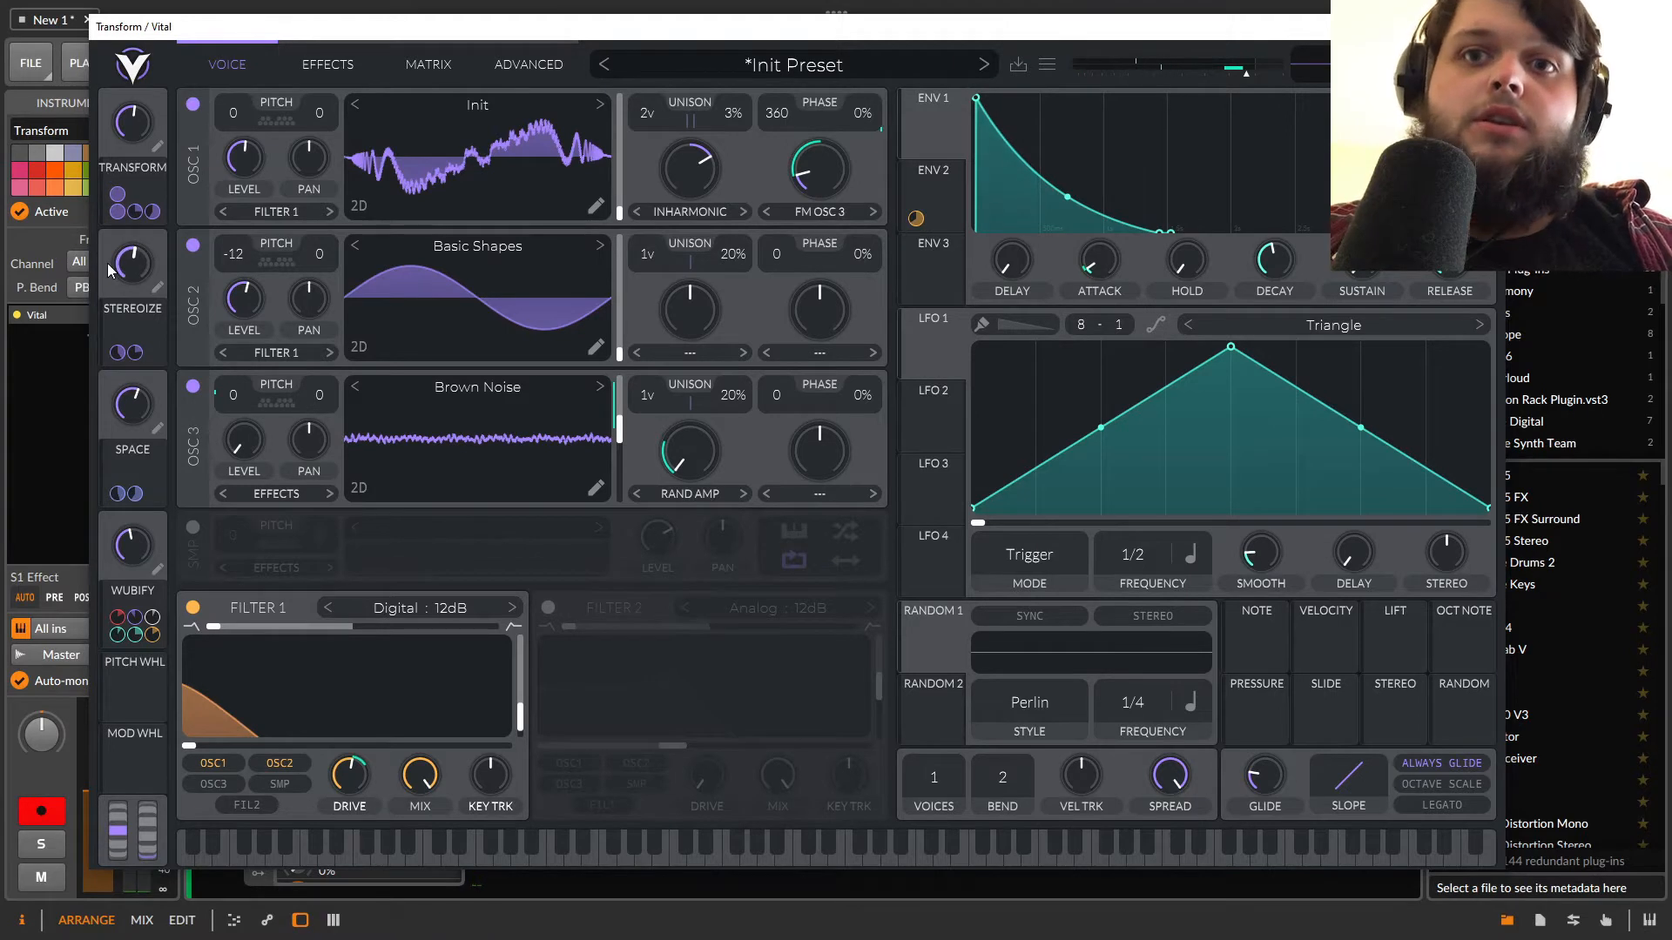
Show the modulation routings and sweep the Transform macro up and down to audition the stepped remap of Osc 3 Spectral Morph.
left_click(428, 64)
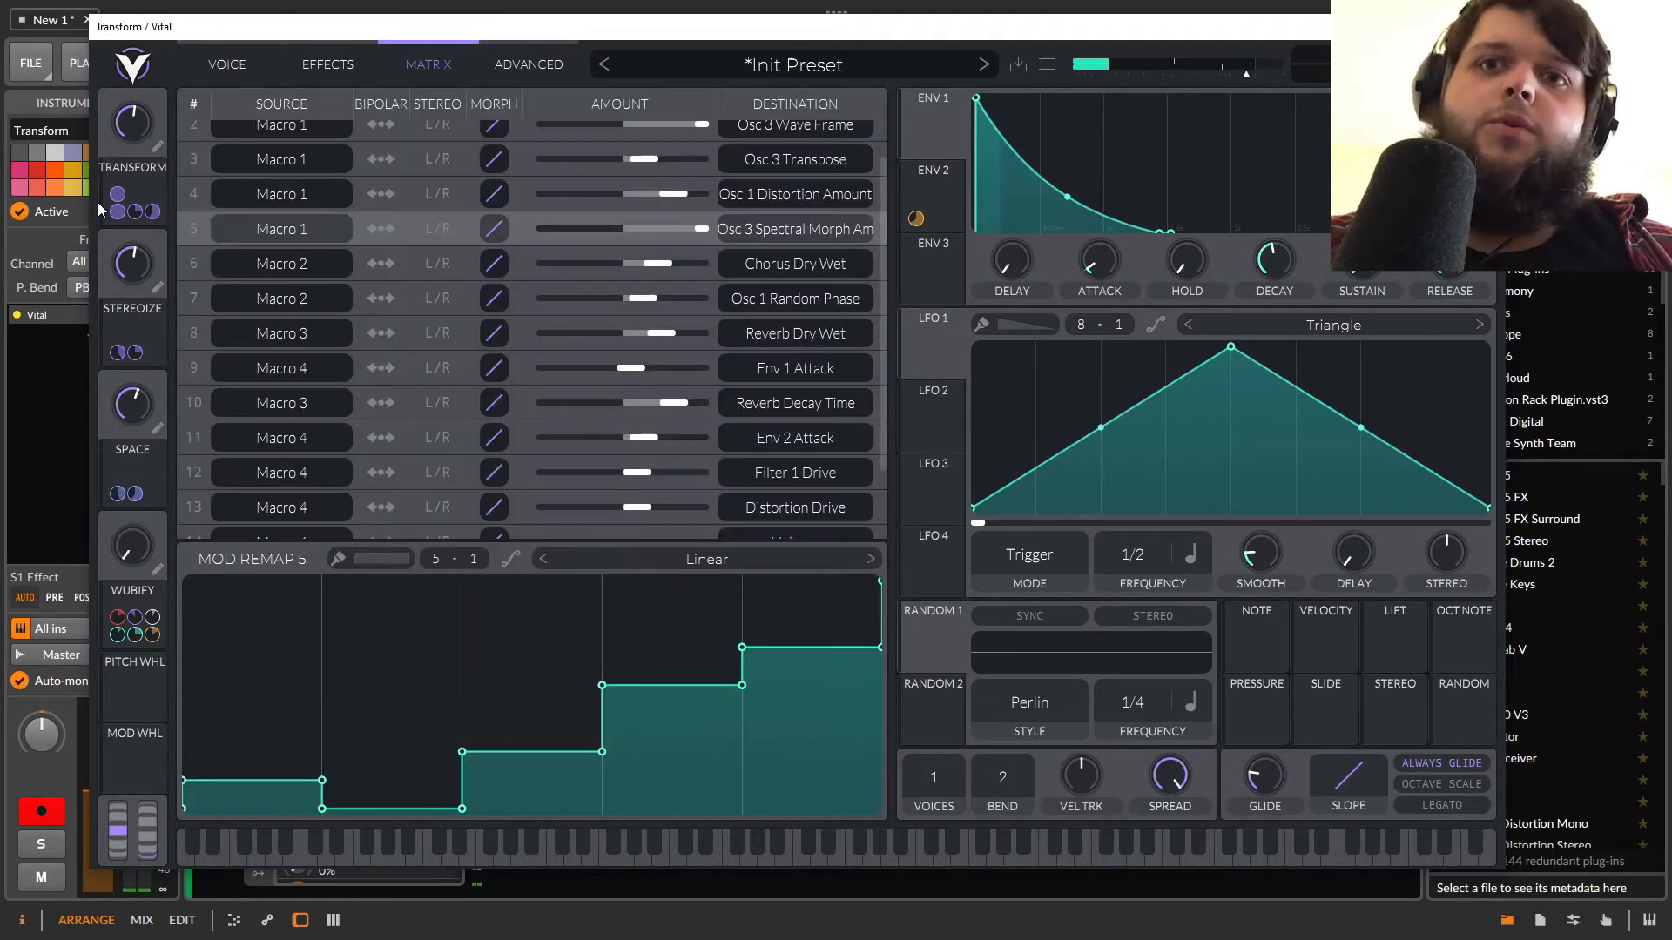
left_click_drag(122, 121, 119, 223)
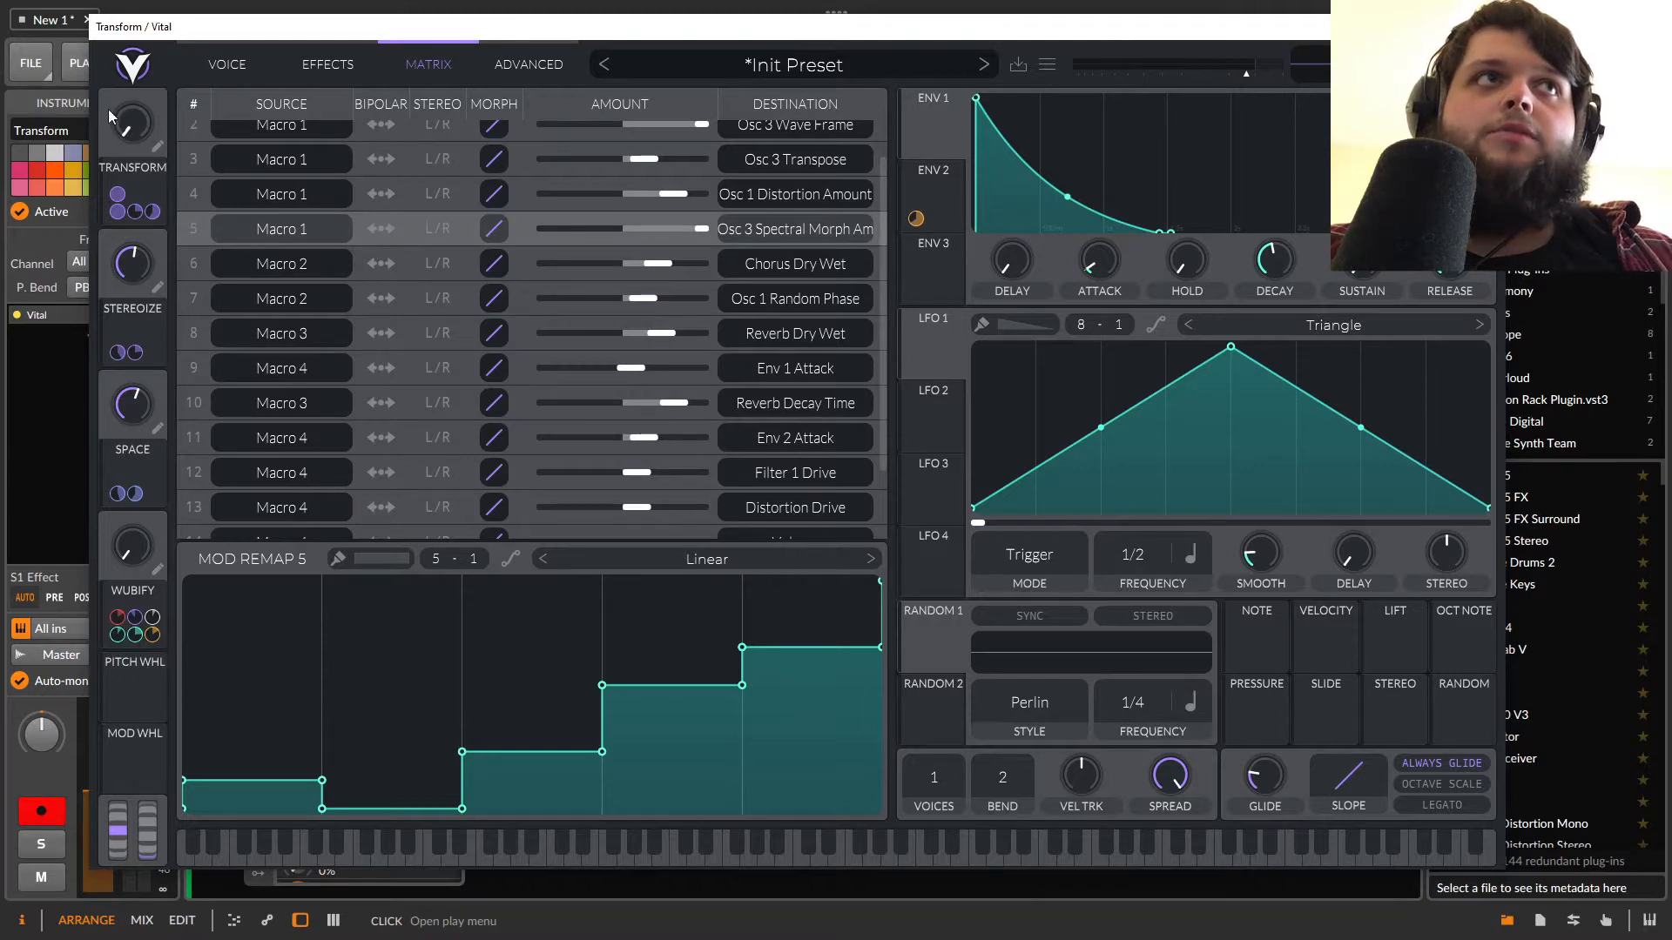
left_click_drag(131, 122, 167, 10)
left_click_drag(124, 120, 106, 366)
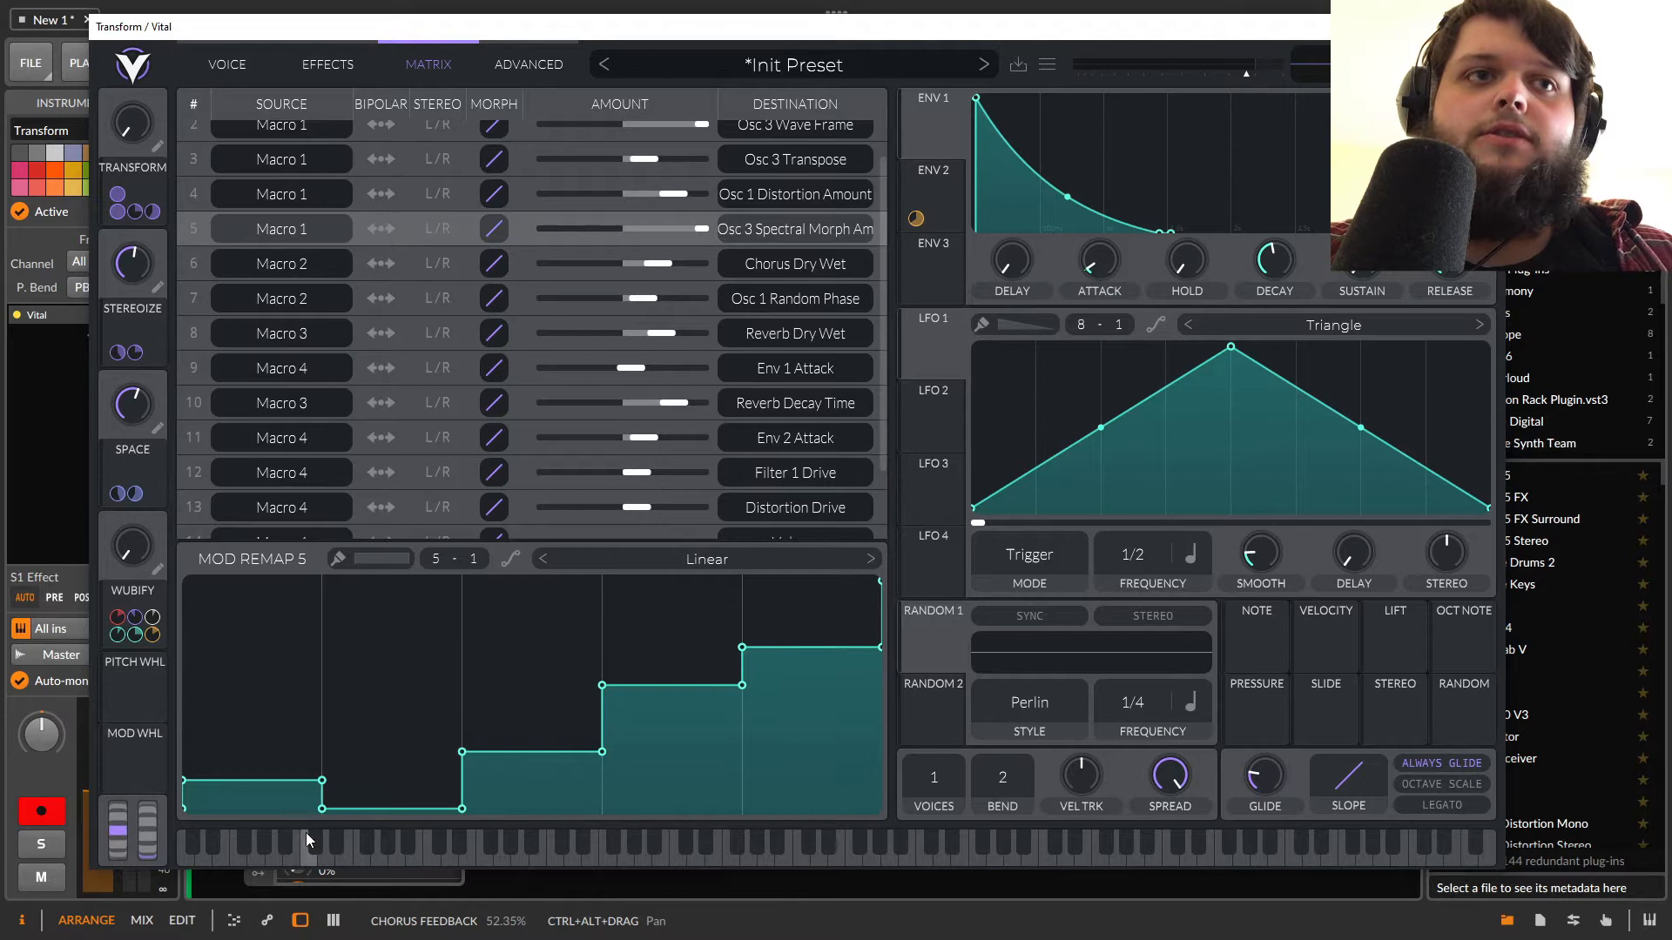
mouse_move(148, 138)
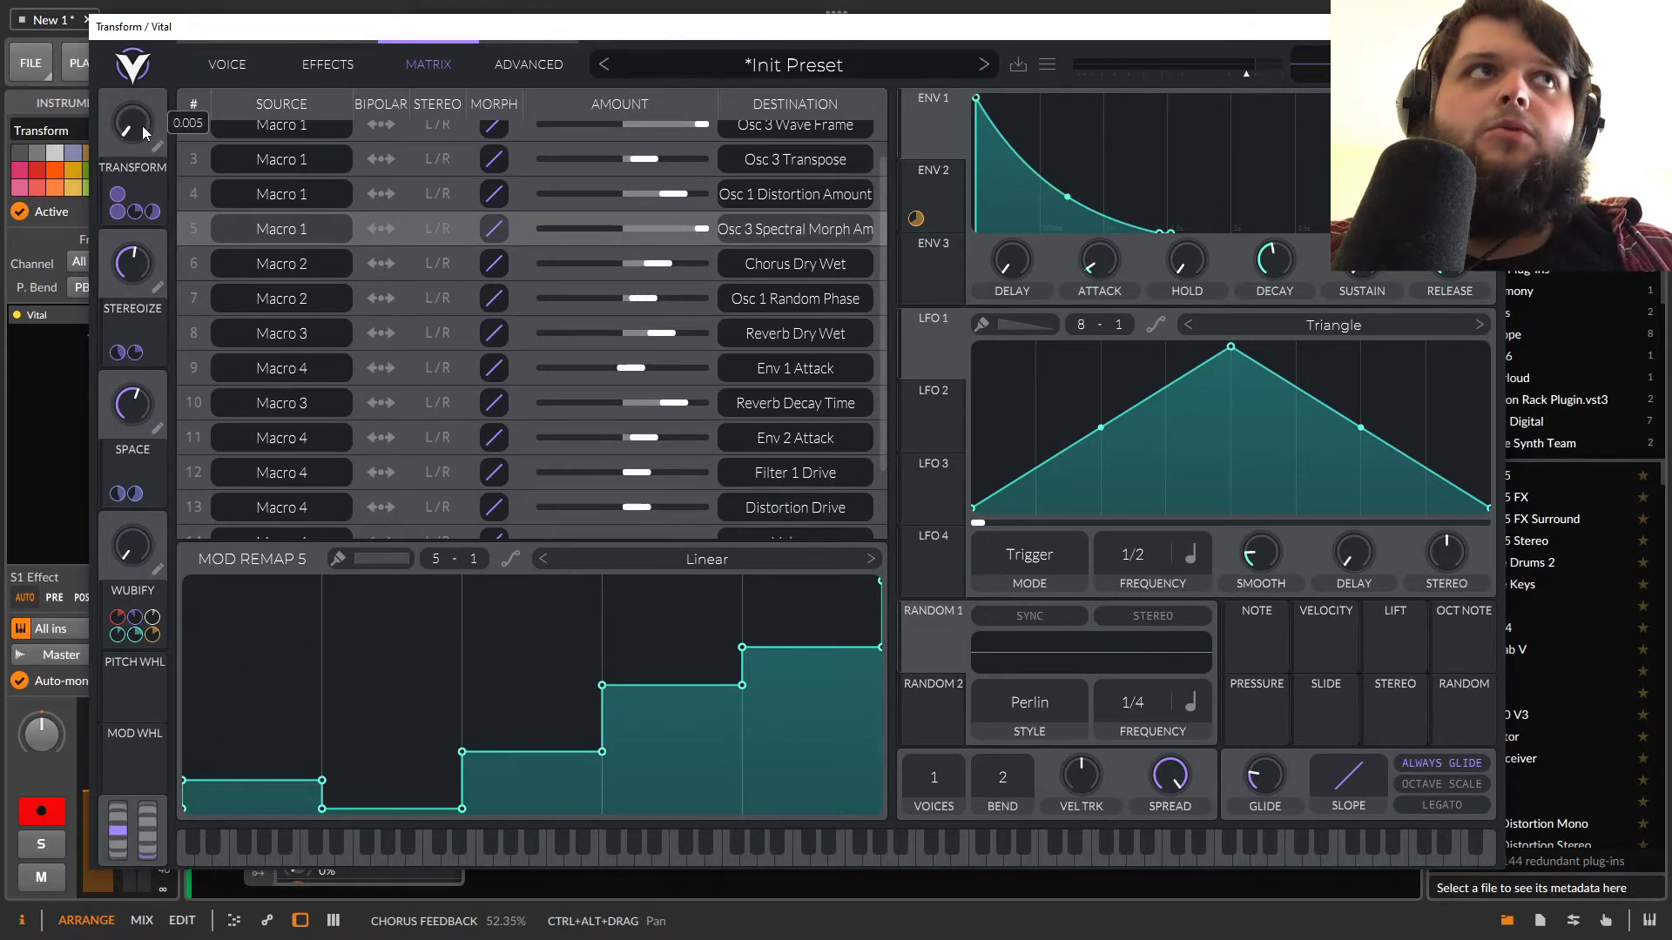
left_click_drag(134, 63, 205, 4)
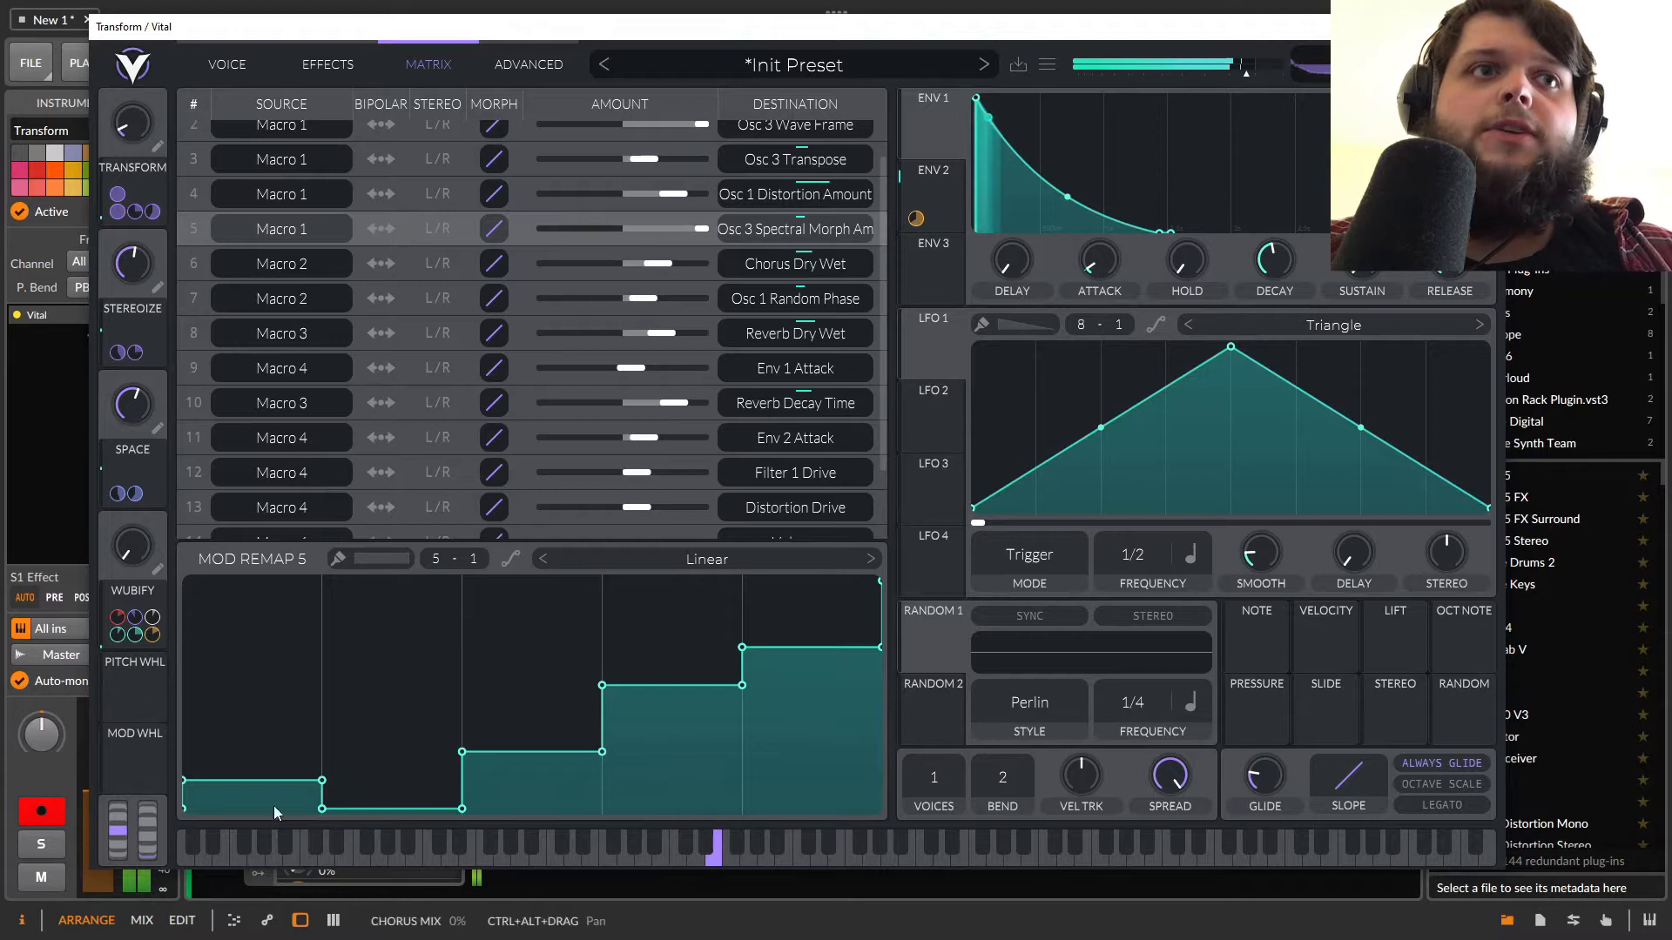
Paint new levels for the five steps of Mod Remap 5, raising the second and lowering the third, fourth and fifth.
left_click(338, 559)
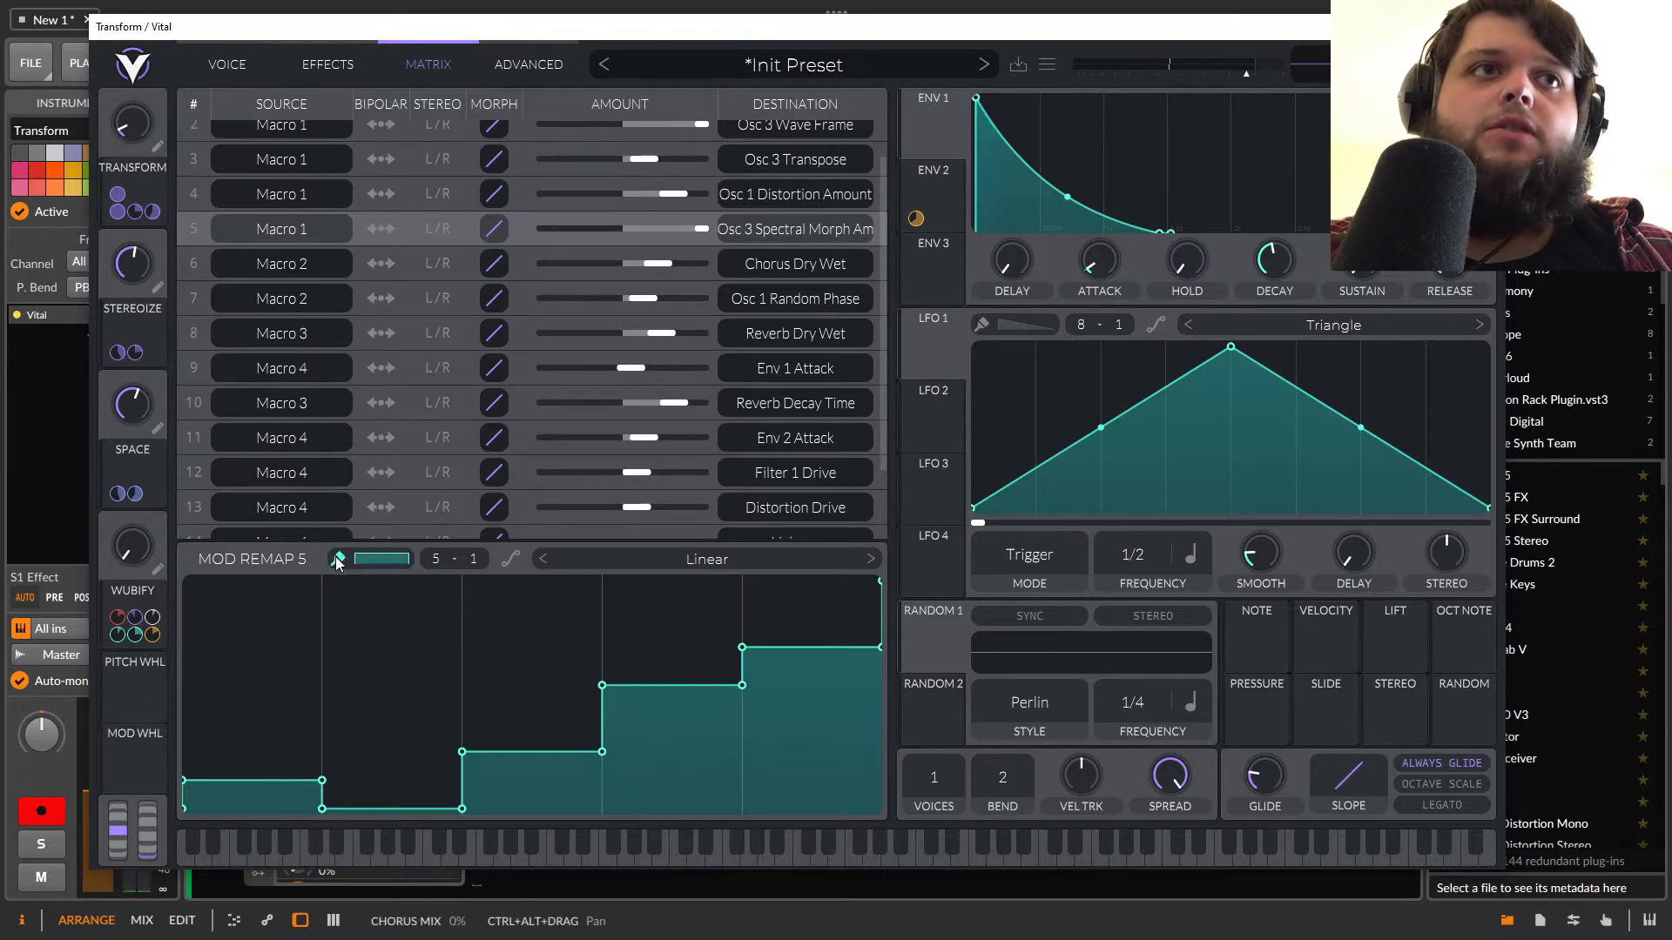
mouse_move(256, 780)
left_mouse_down()
mouse_move(255, 635)
mouse_move(258, 786)
left_mouse_up()
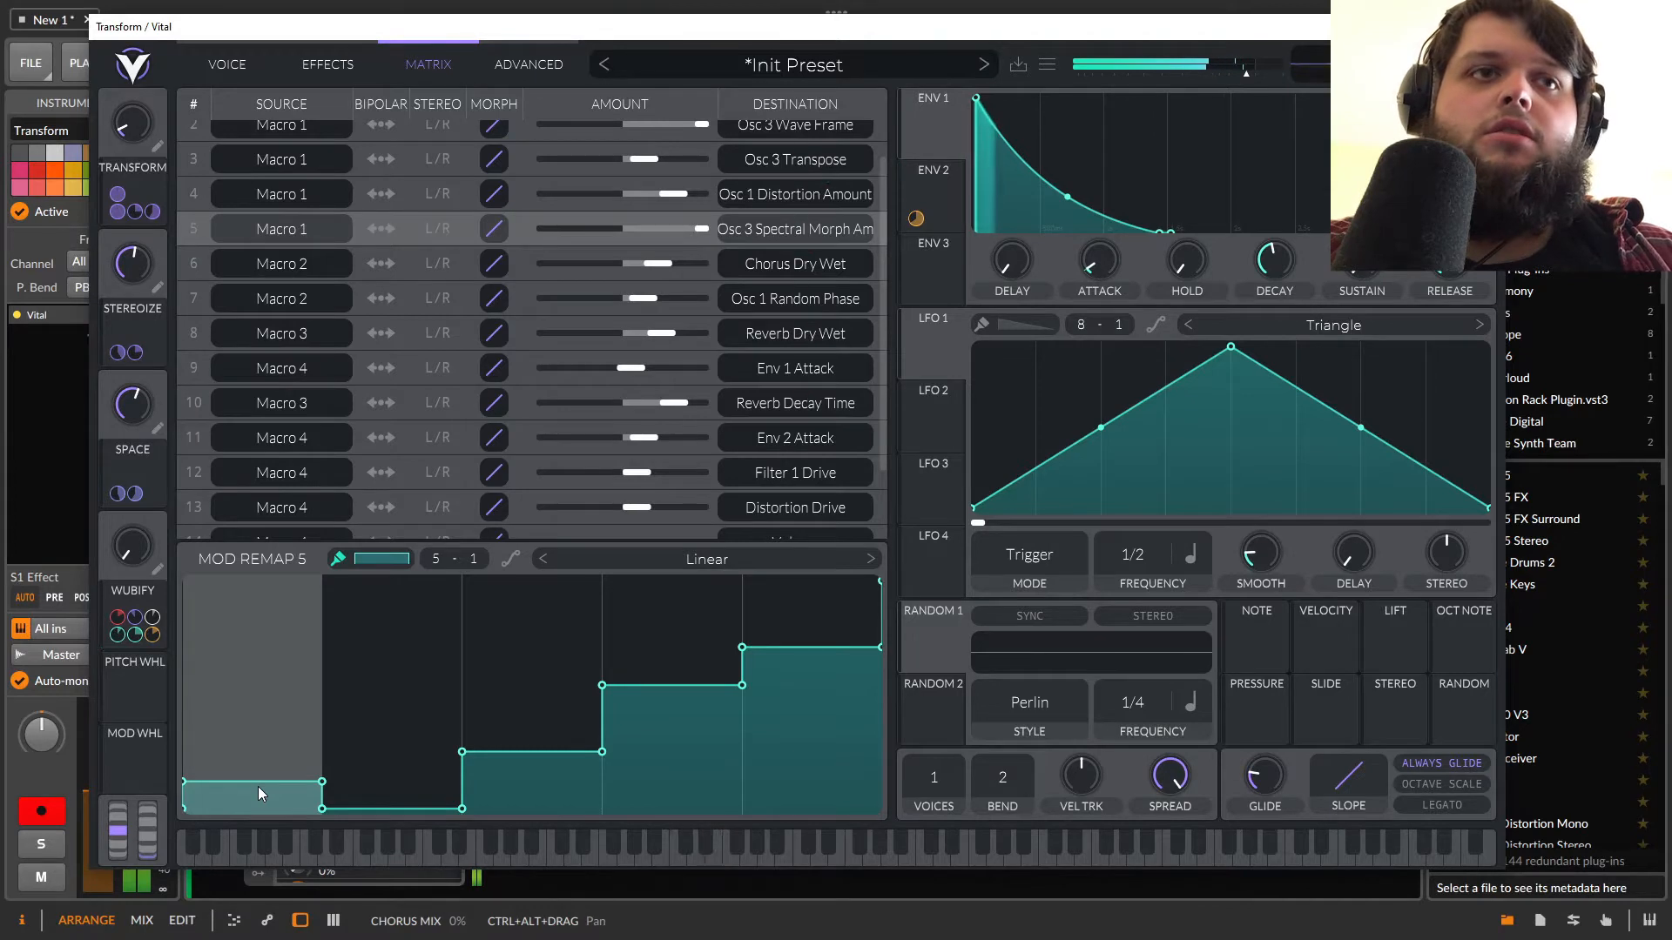
mouse_move(139, 109)
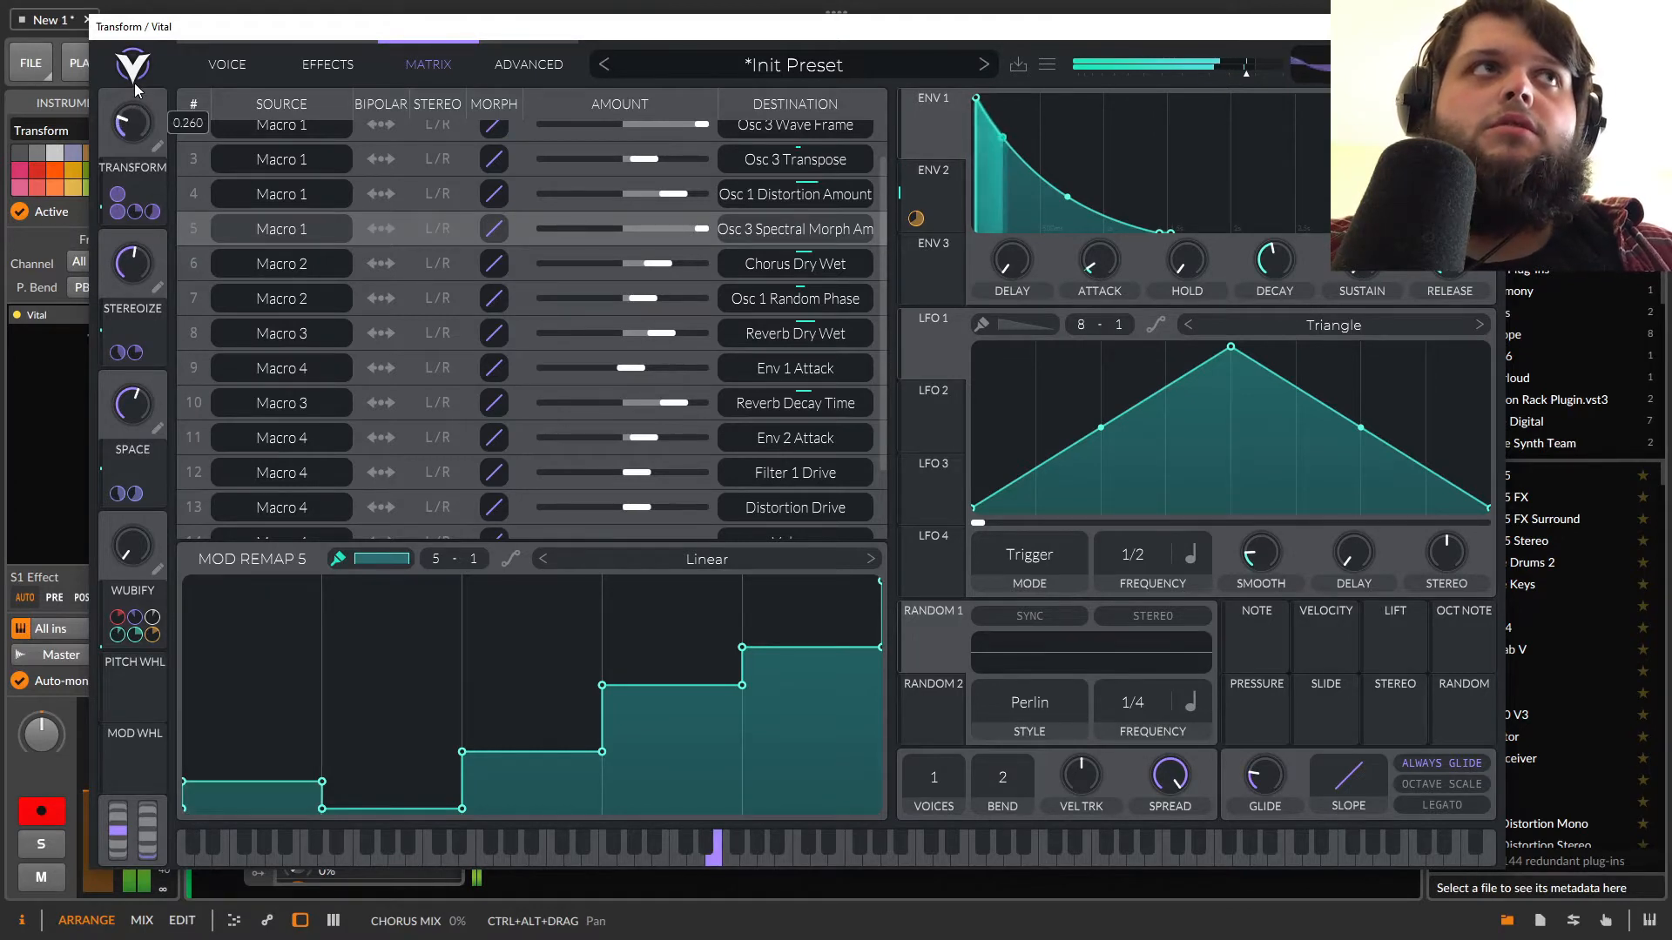
left_click_drag(396, 806, 399, 744)
mouse_move(128, 119)
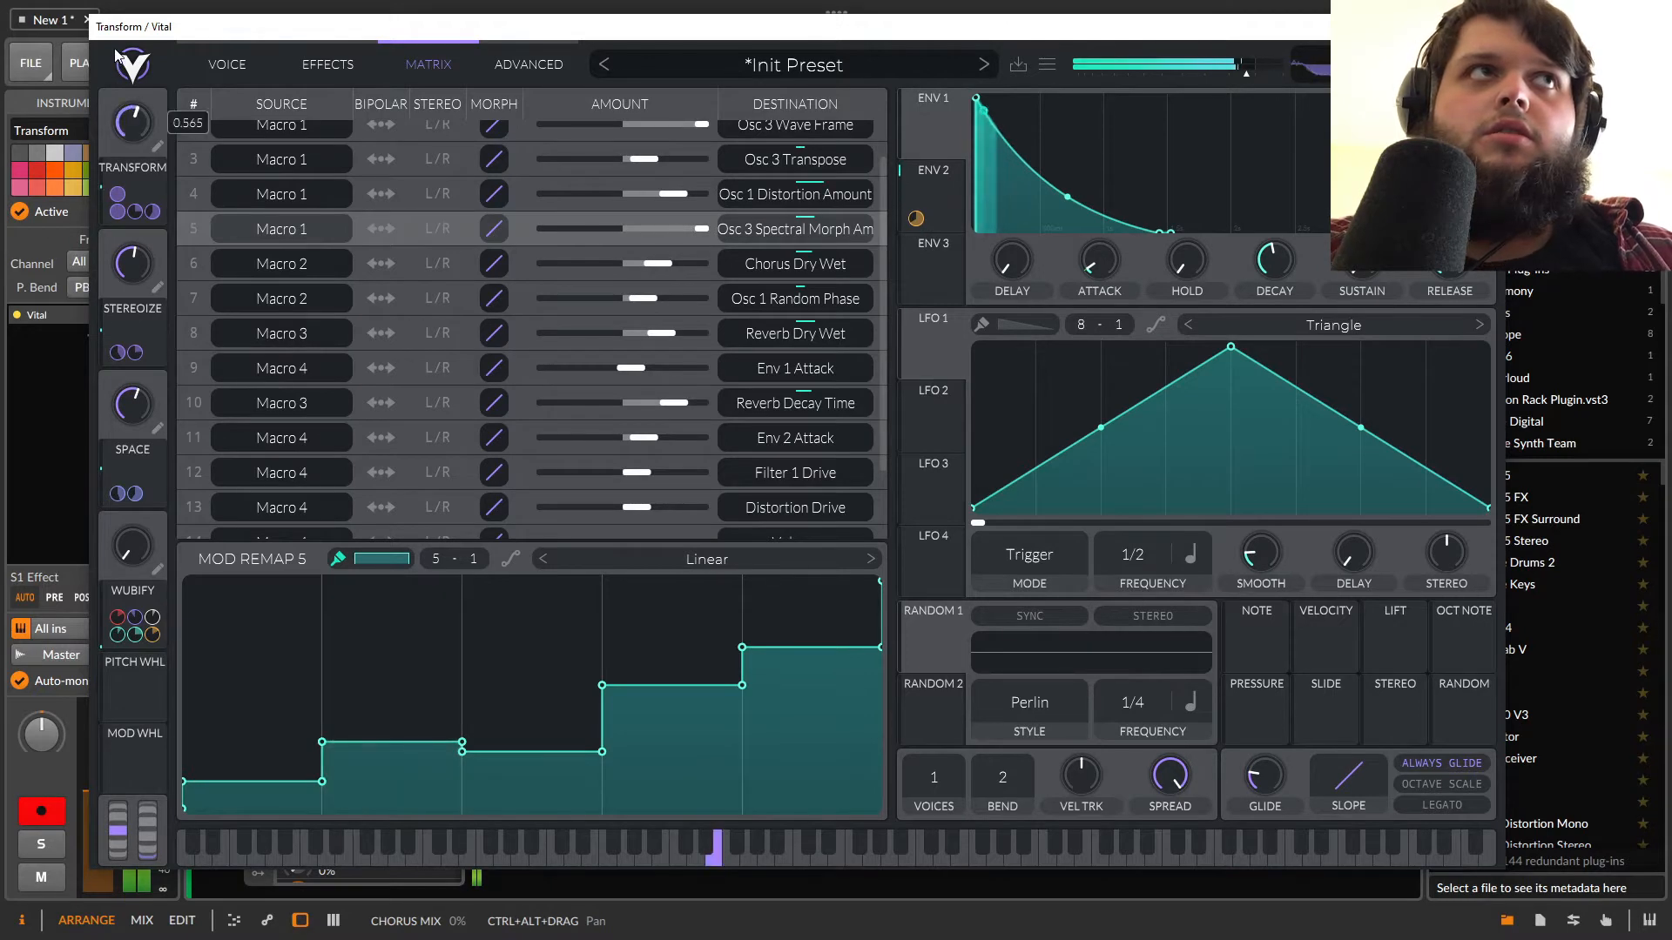
left_click_drag(531, 756, 512, 795)
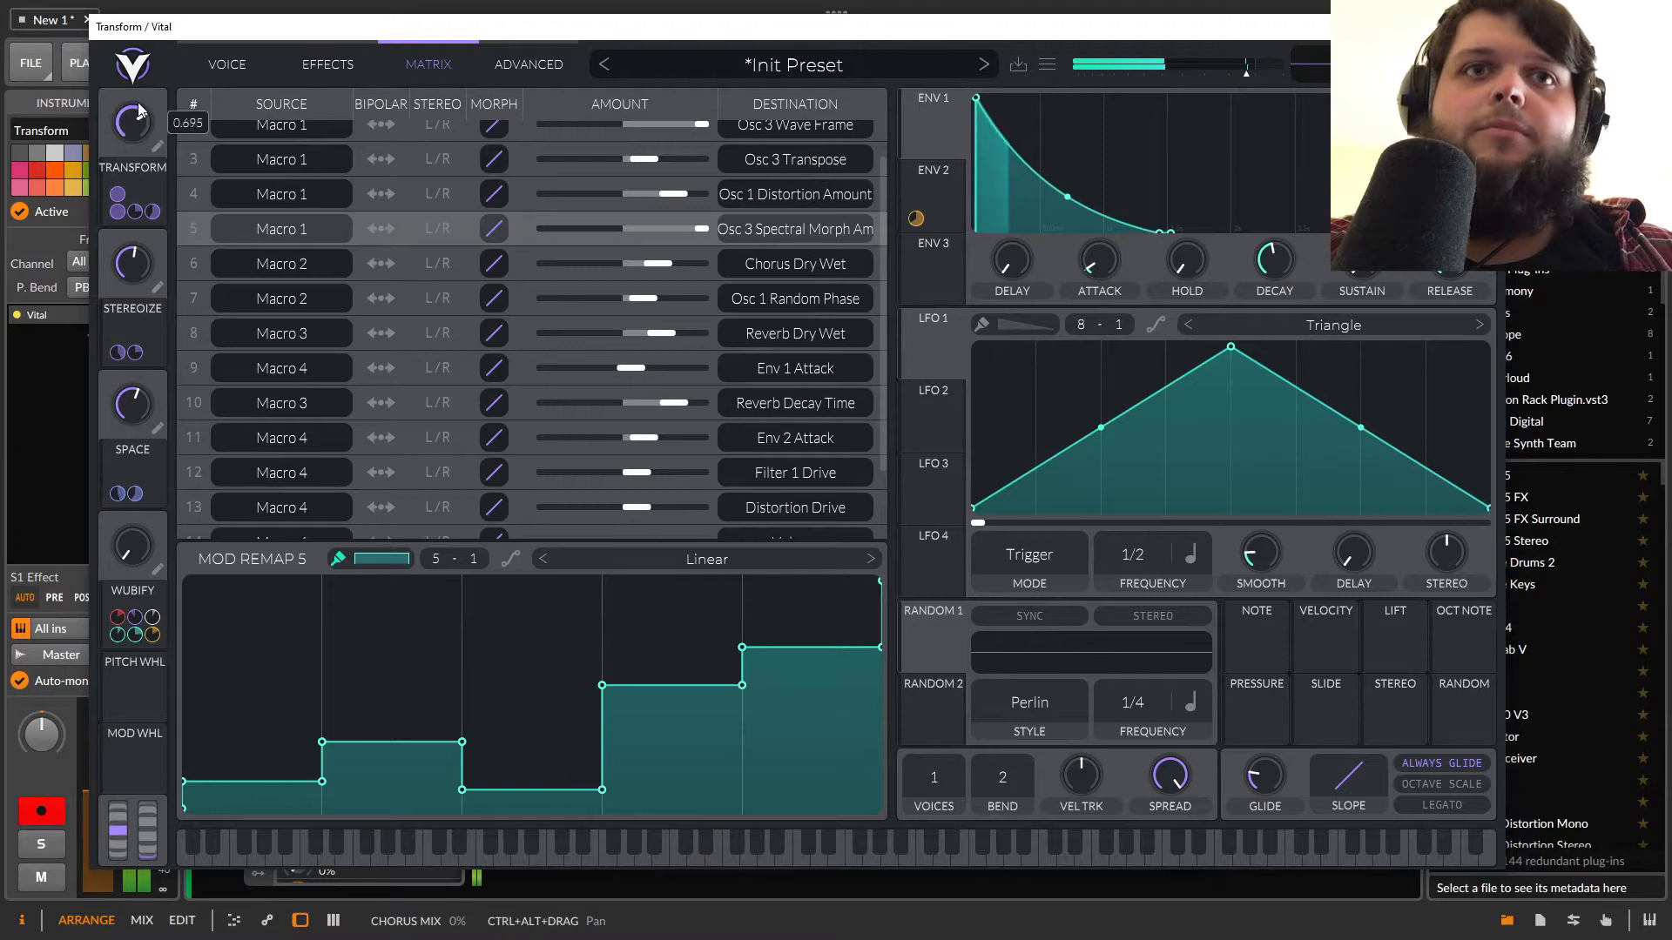
left_click_drag(687, 686, 692, 724)
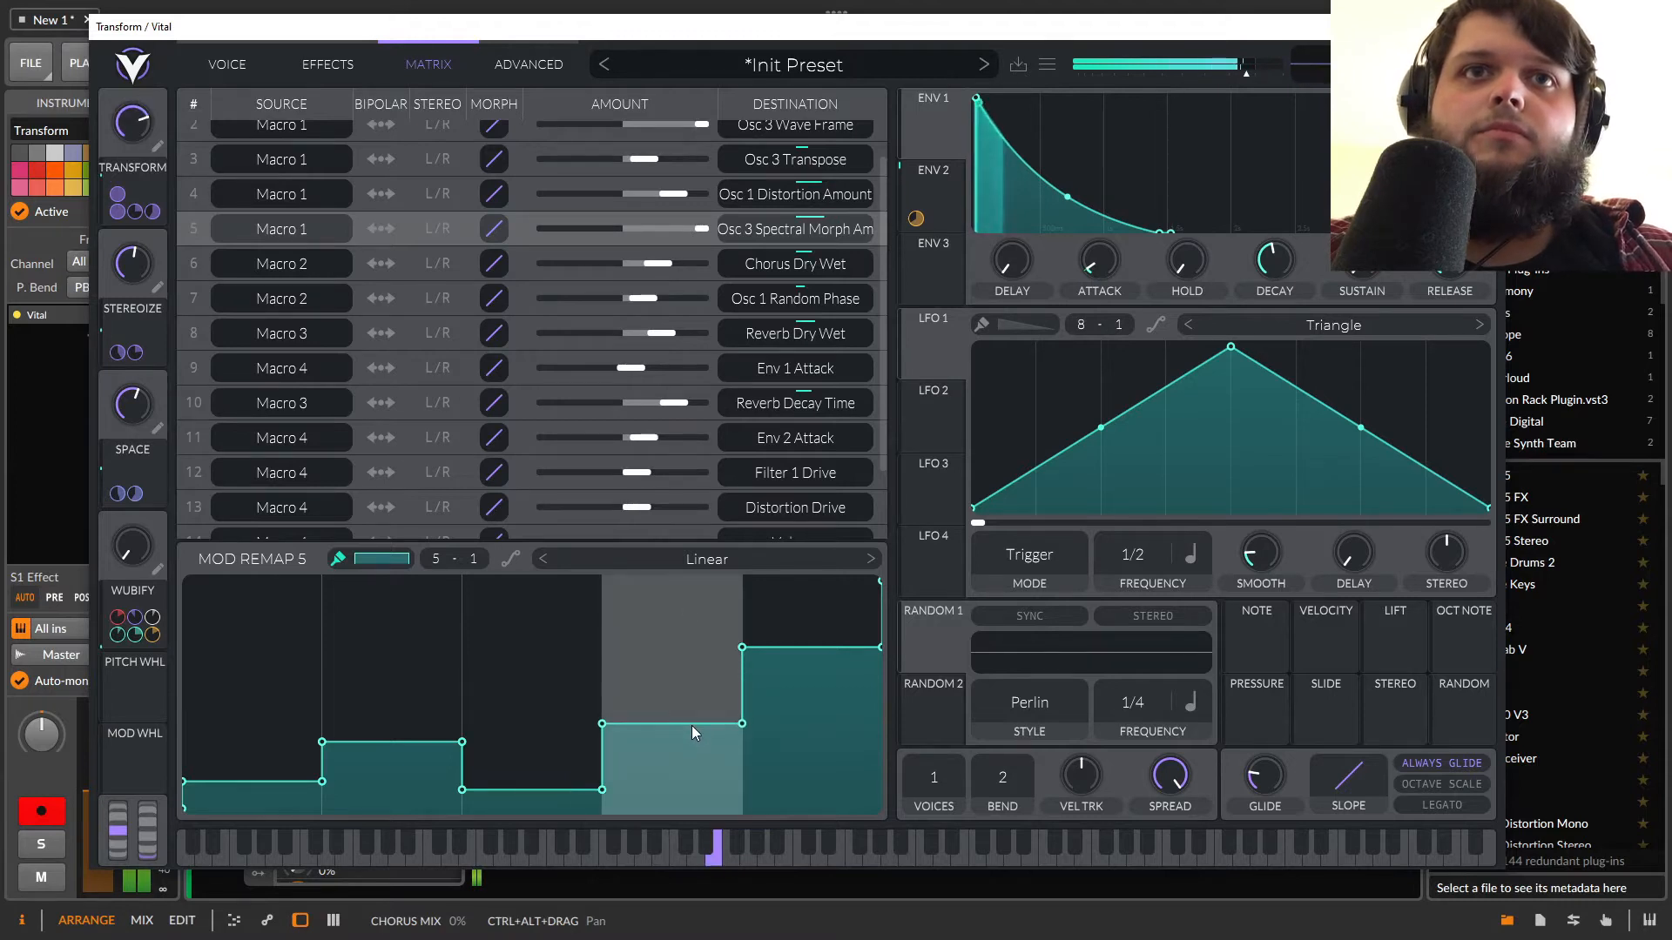
mouse_move(134, 119)
left_click_drag(787, 645, 809, 695)
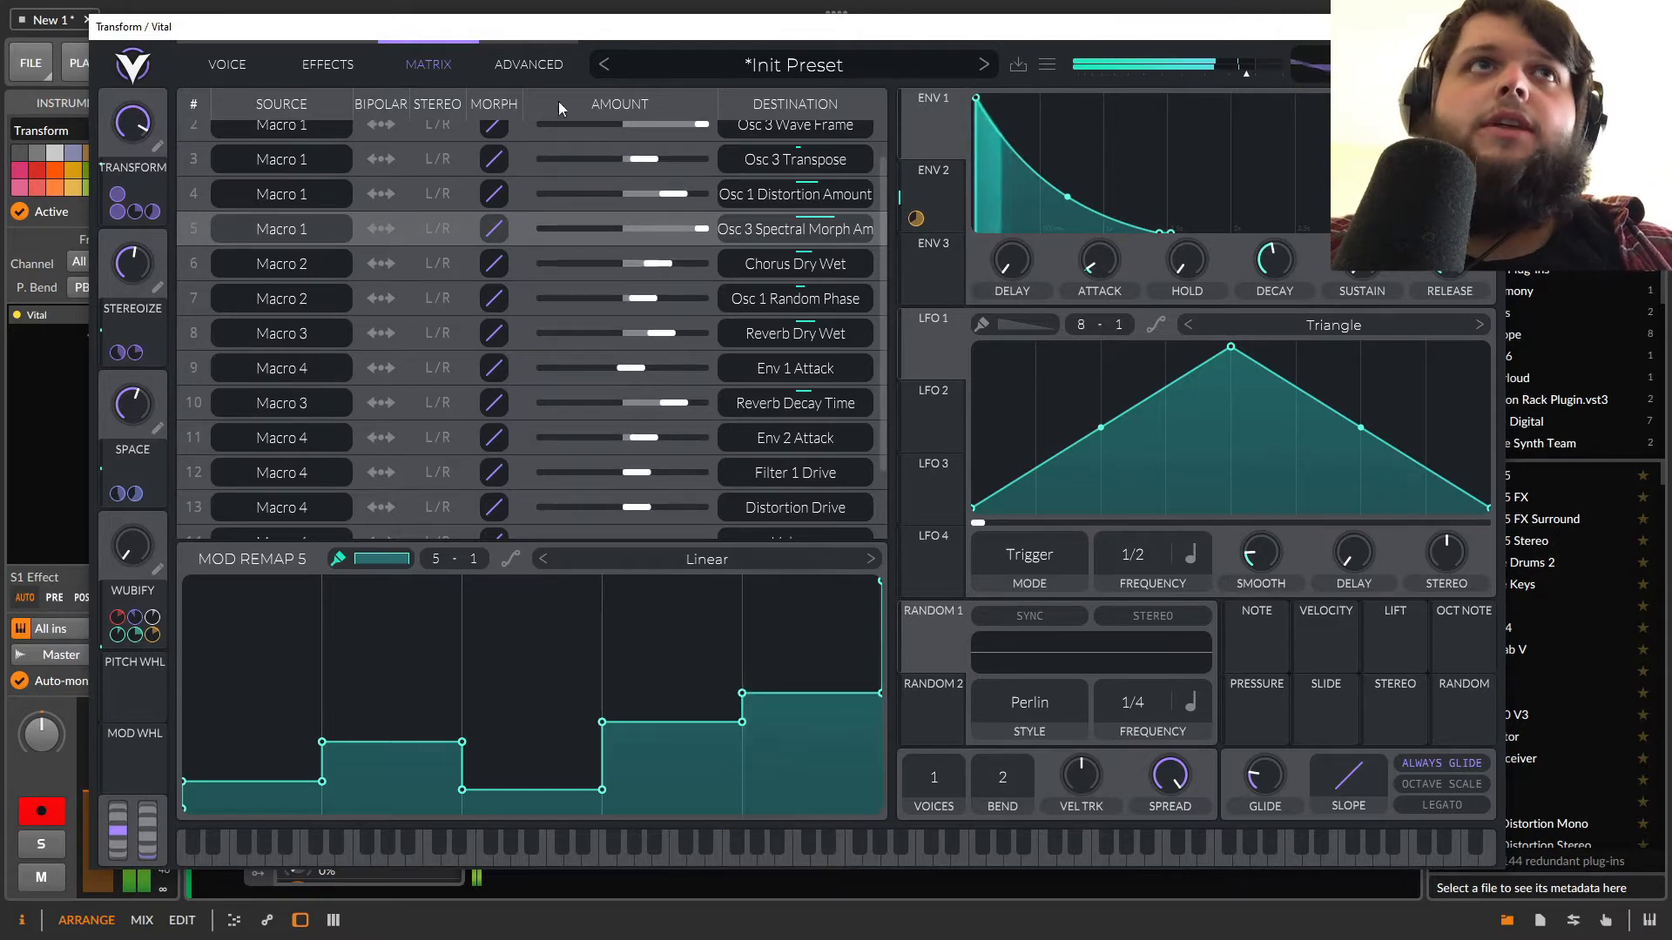
Adjust the first steps of the remap curve for Macro 1's Osc 1 Distortion Amount routing.
left_click(465, 193)
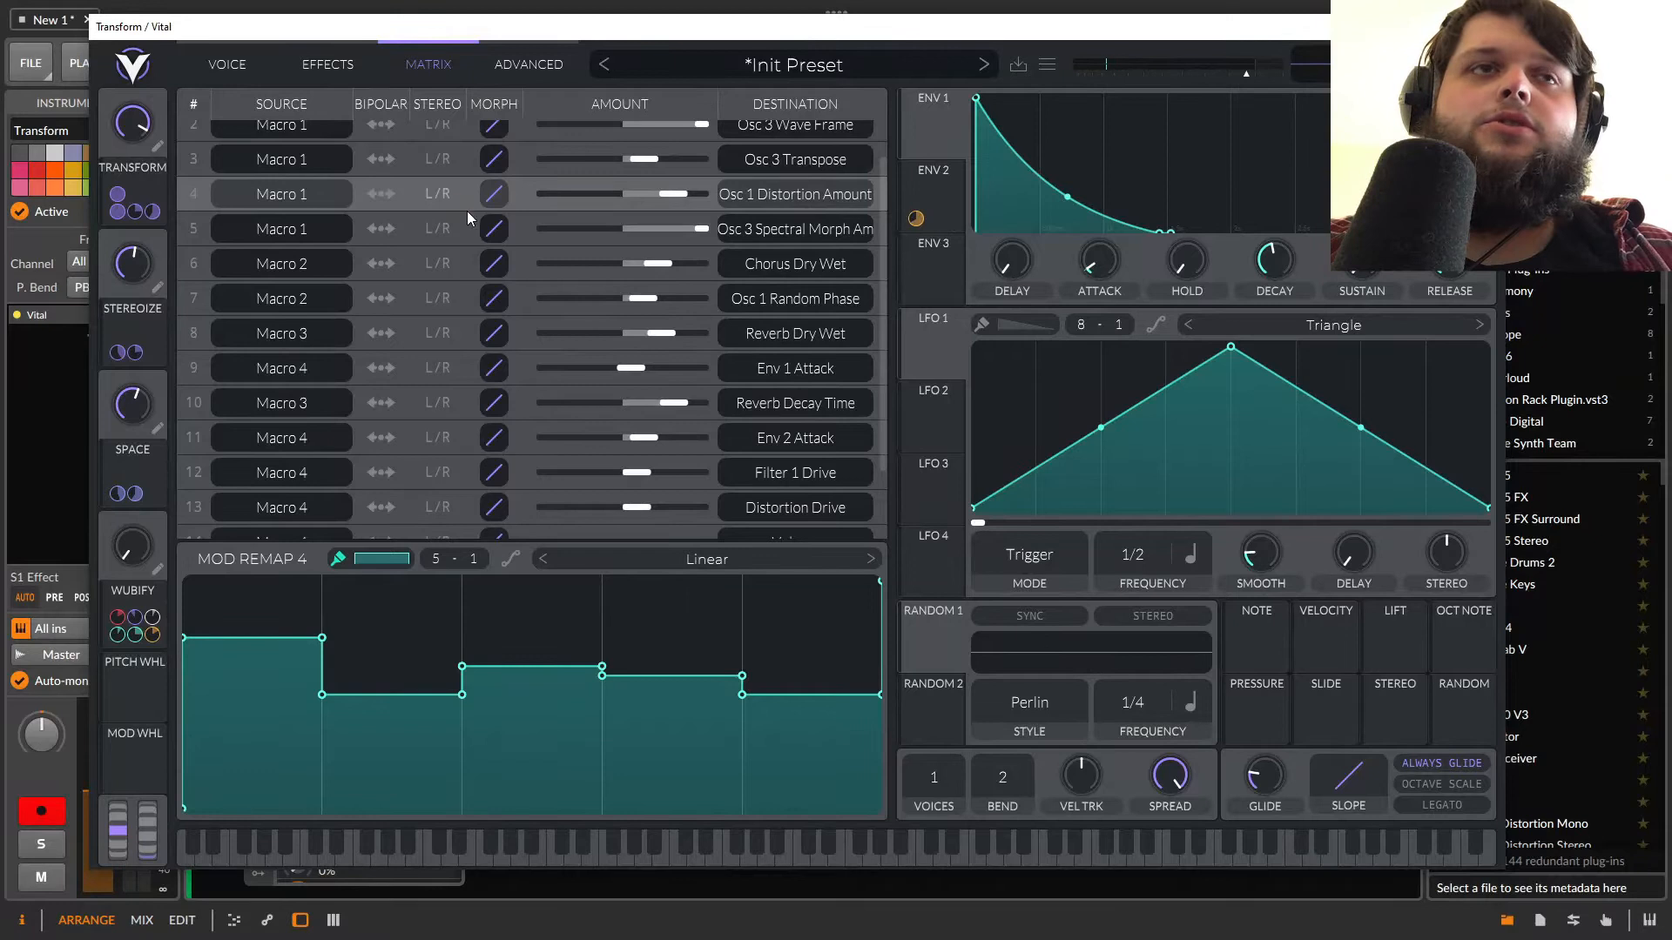
mouse_move(295, 634)
left_mouse_down()
mouse_move(237, 808)
mouse_move(248, 620)
mouse_move(238, 653)
left_mouse_up()
mouse_move(390, 695)
left_mouse_down()
mouse_move(379, 650)
mouse_move(288, 609)
mouse_move(256, 699)
mouse_move(257, 642)
mouse_move(258, 739)
left_mouse_up()
Reshape the remap curve of Macro 1's Osc 3 Transpose routing into a gently ascending five-step staircase.
left_click(467, 165)
left_click_drag(257, 747, 265, 774)
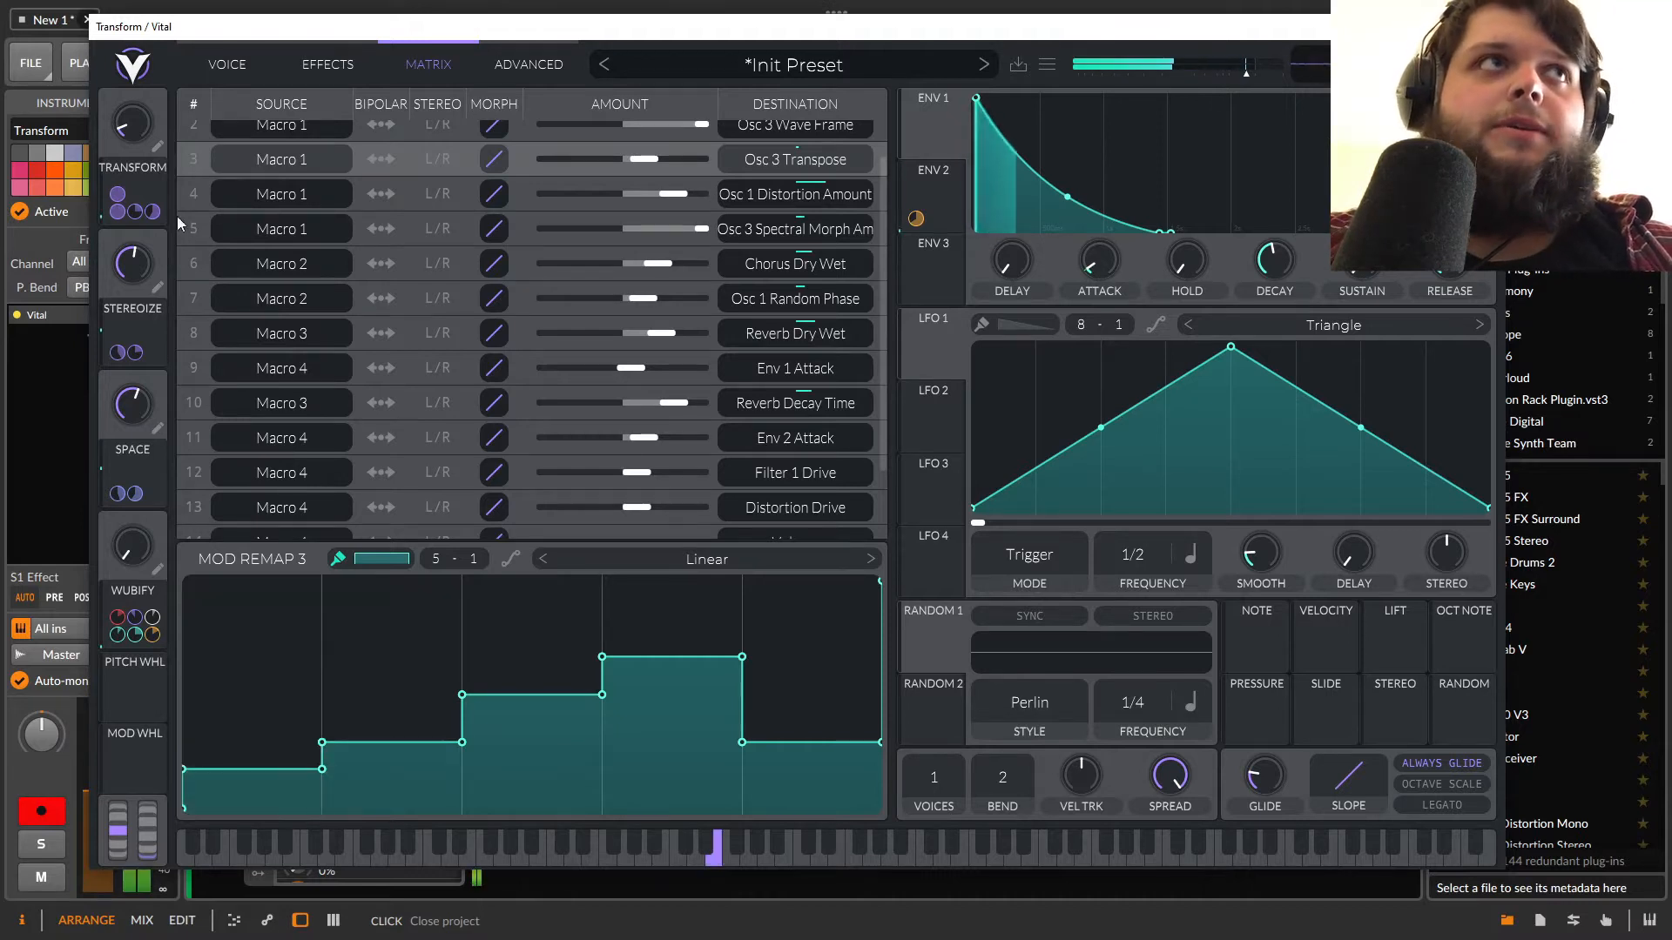
mouse_move(383, 741)
left_mouse_down()
mouse_move(399, 610)
mouse_move(395, 761)
left_mouse_up()
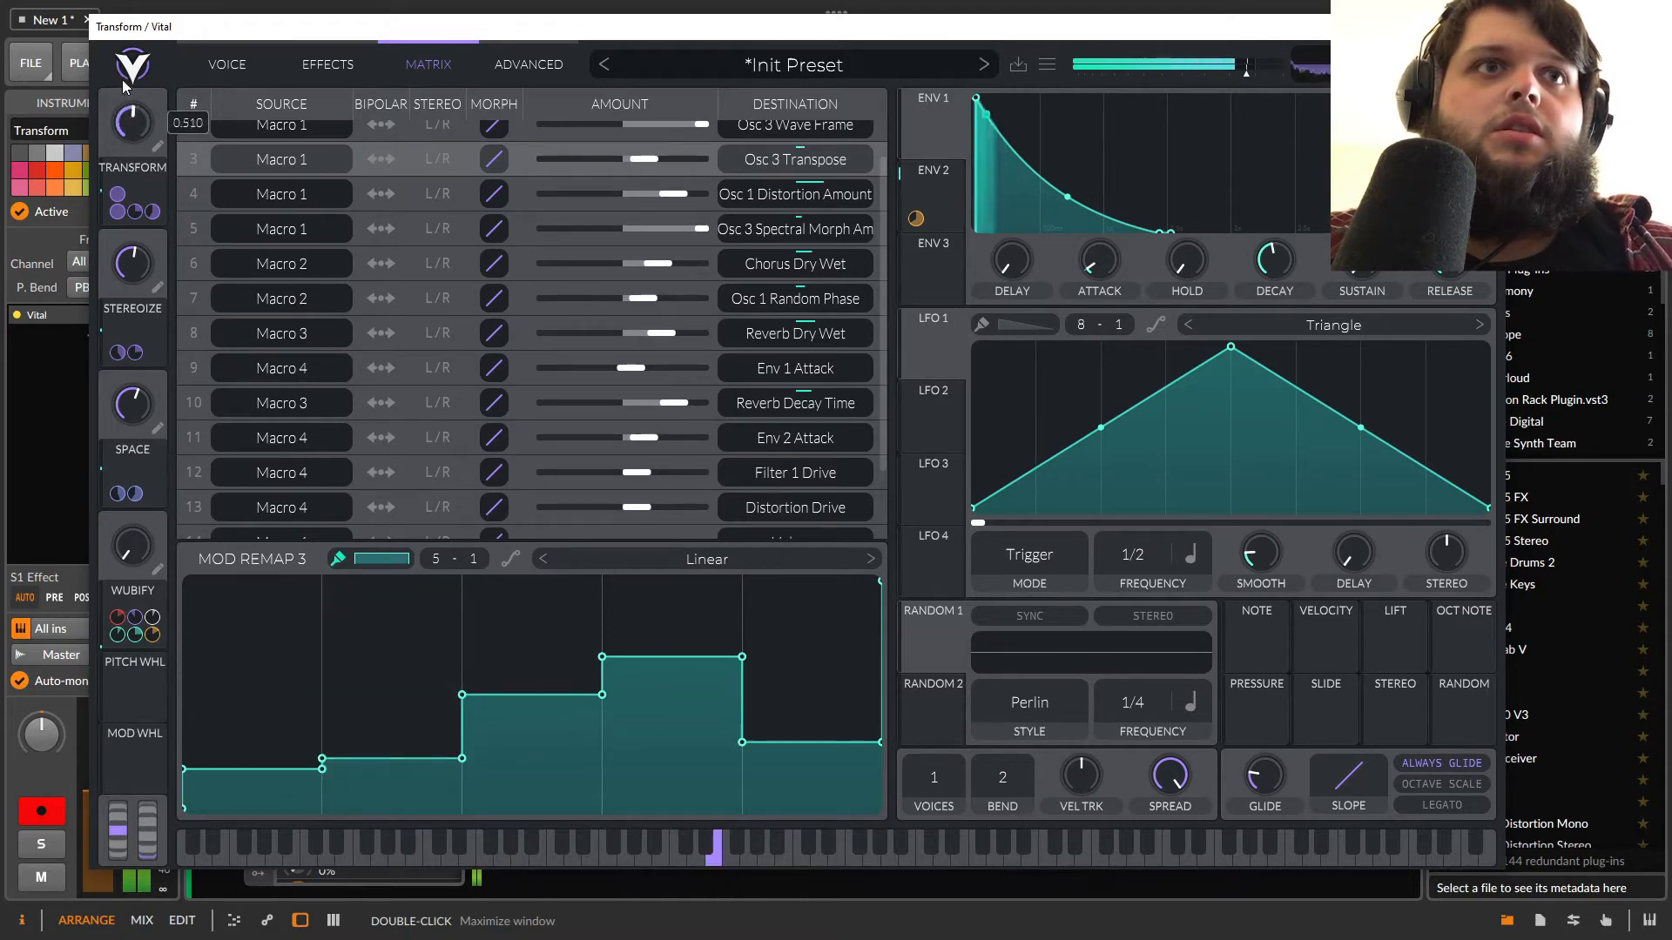
left_click_drag(550, 707, 551, 739)
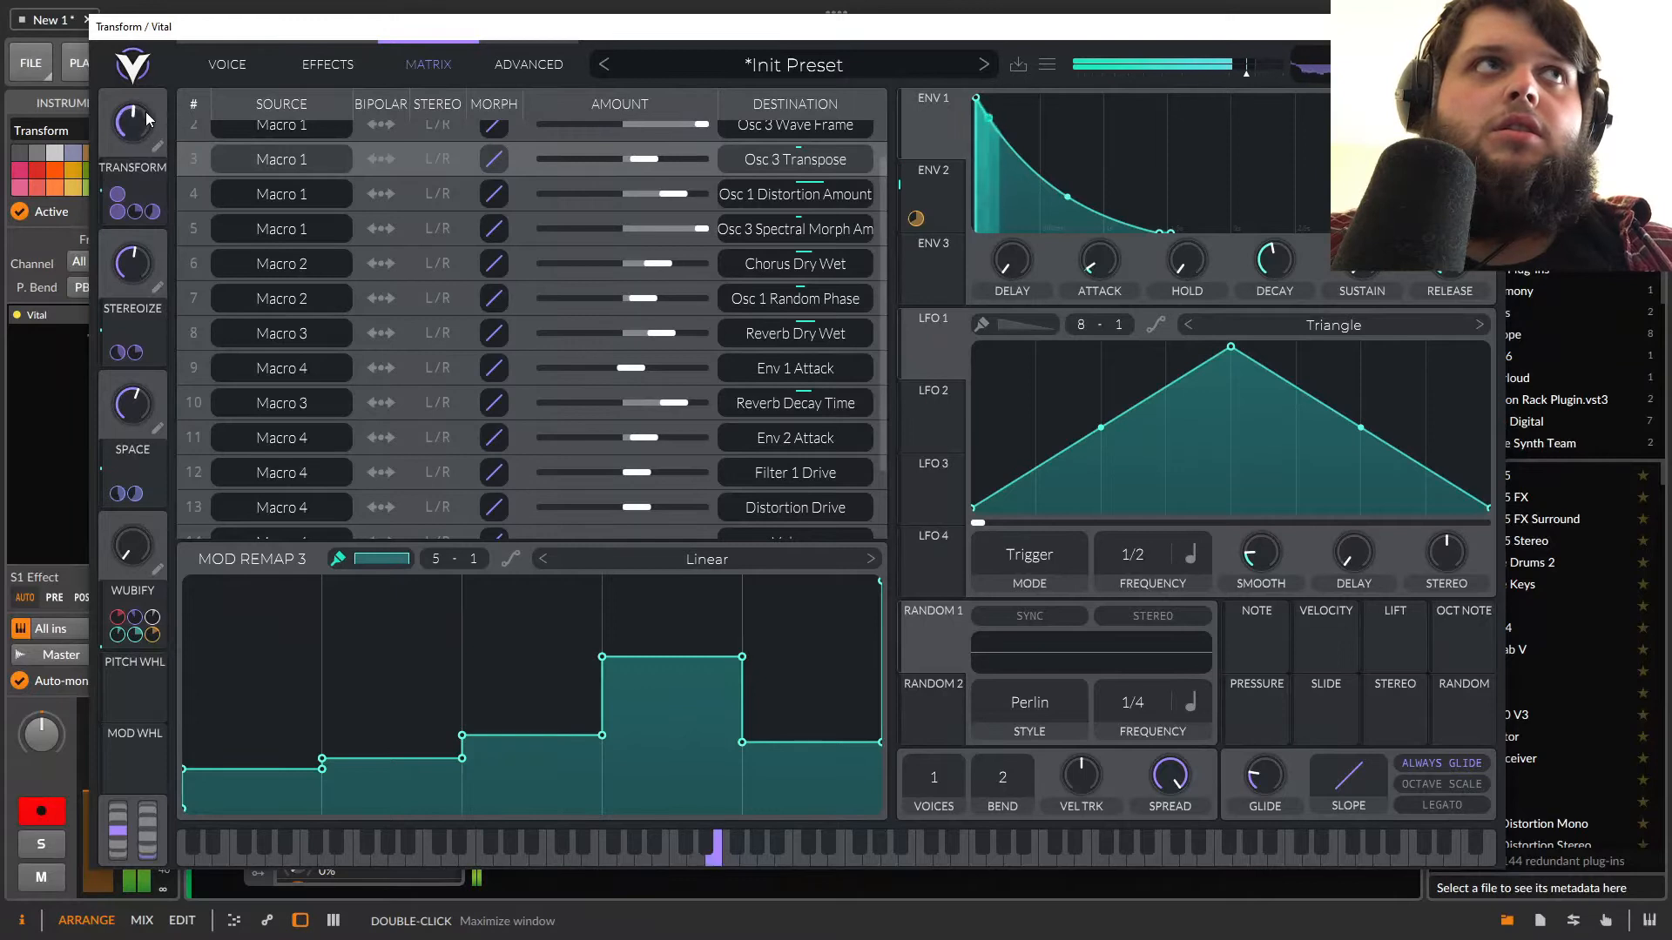
left_click_drag(688, 667, 696, 719)
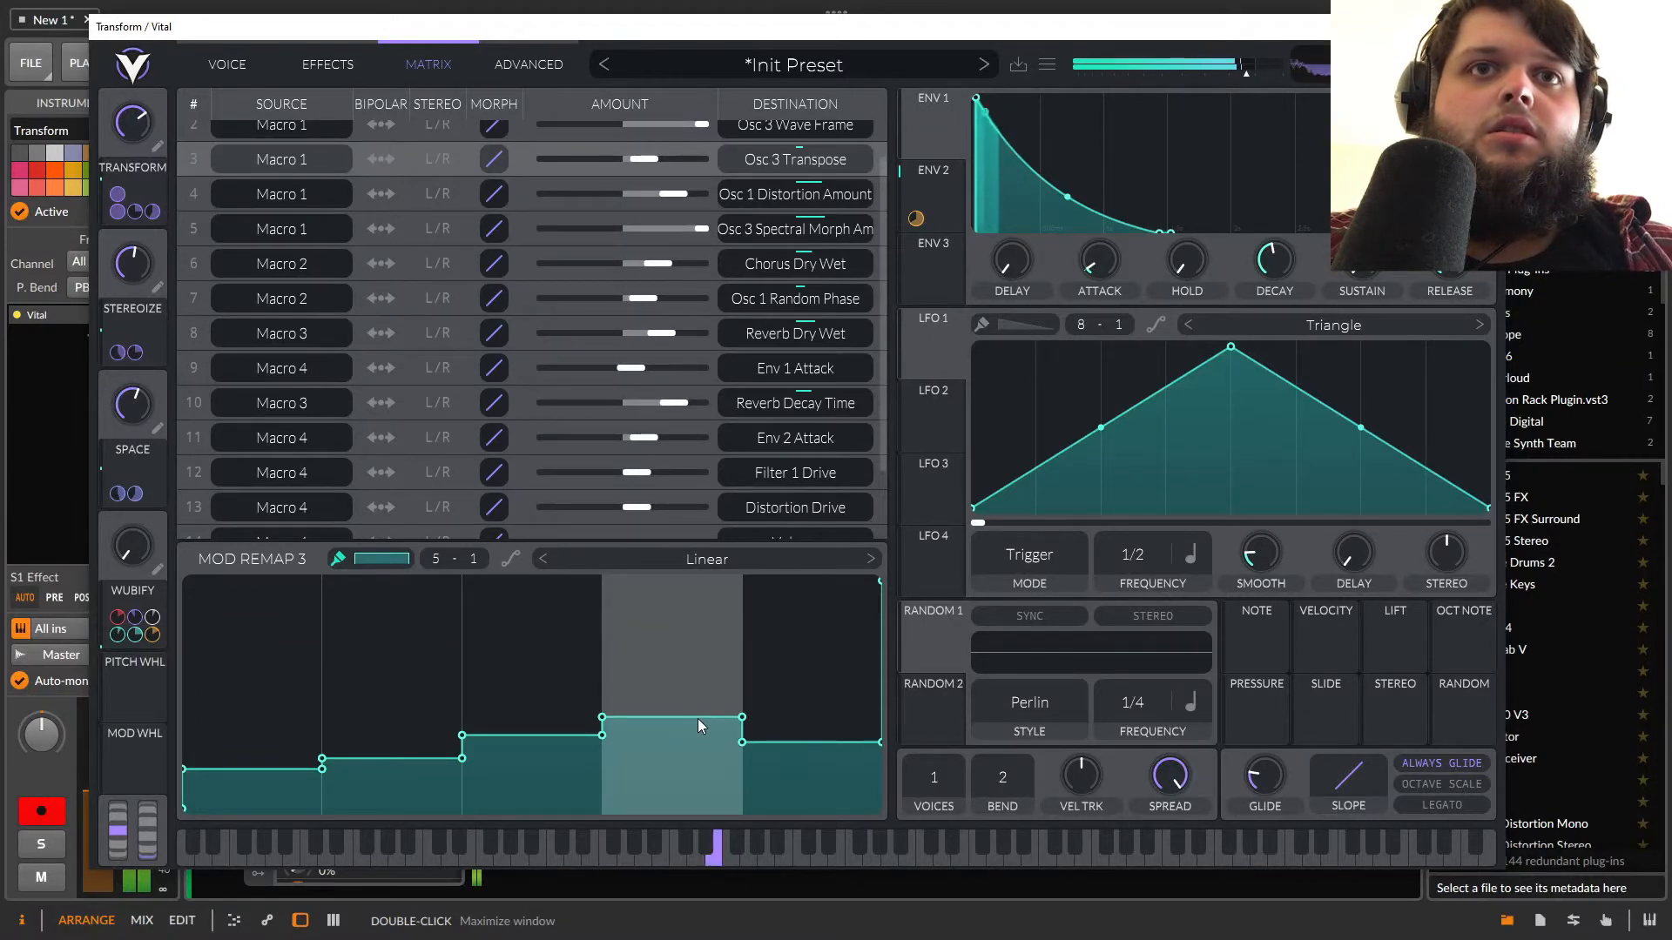
left_click_drag(818, 741, 824, 707)
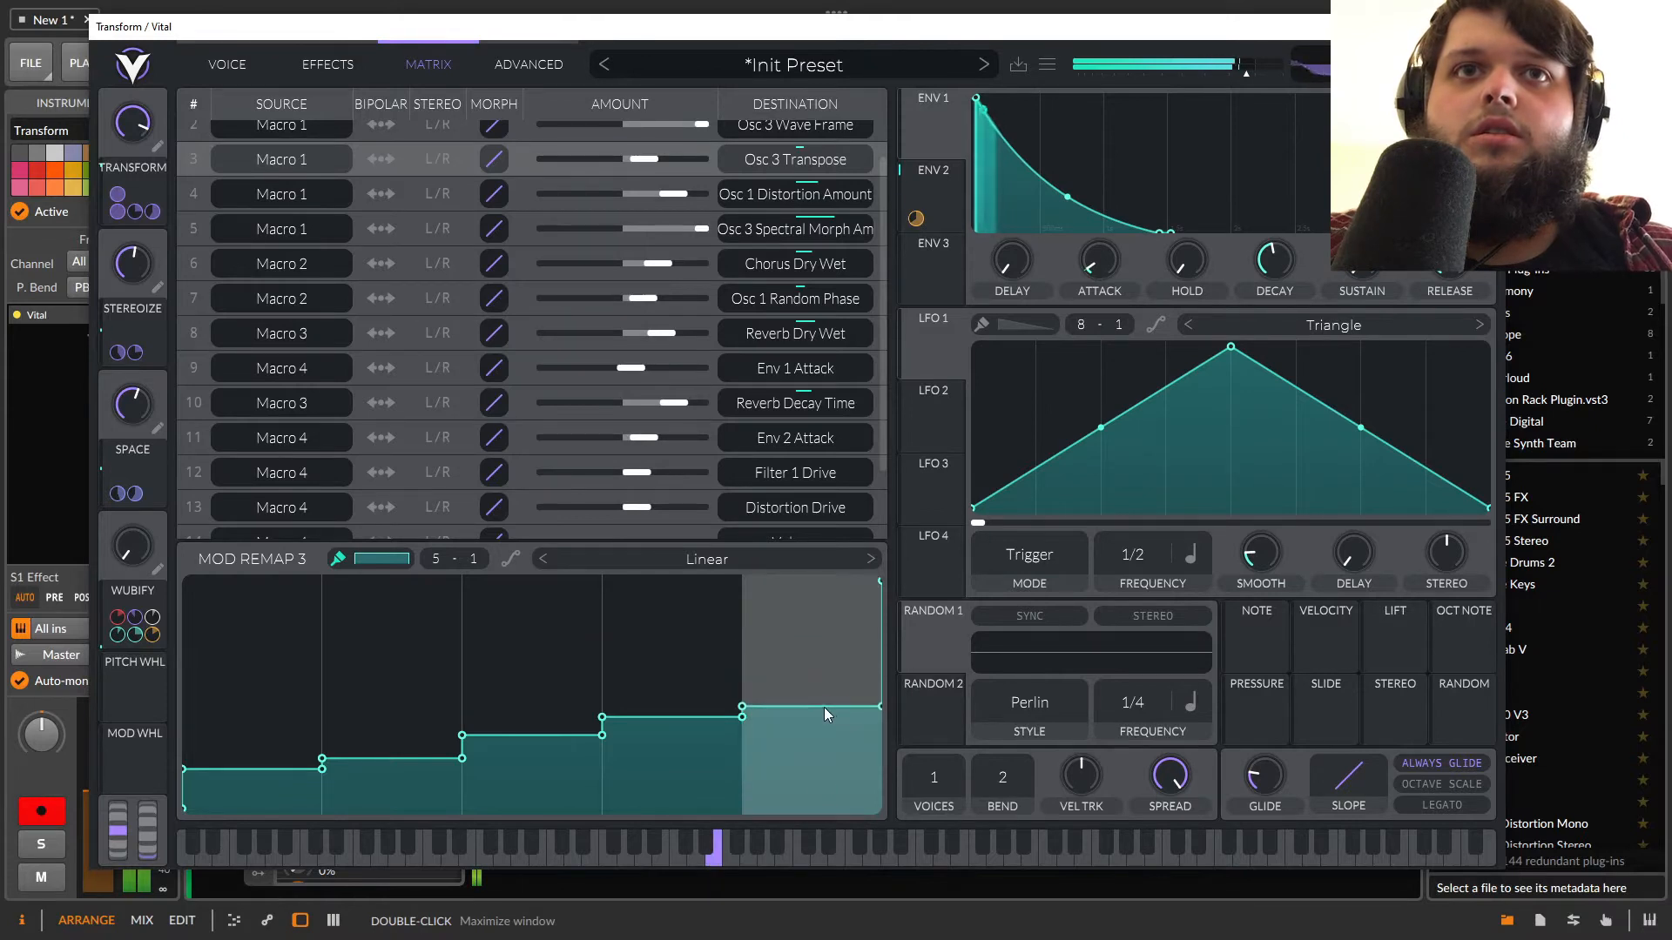
Sweep the Transform macro from zero through its steps to audition the new remaps, and leave it at about 0.425.
left_click_drag(150, 138, 374, 649)
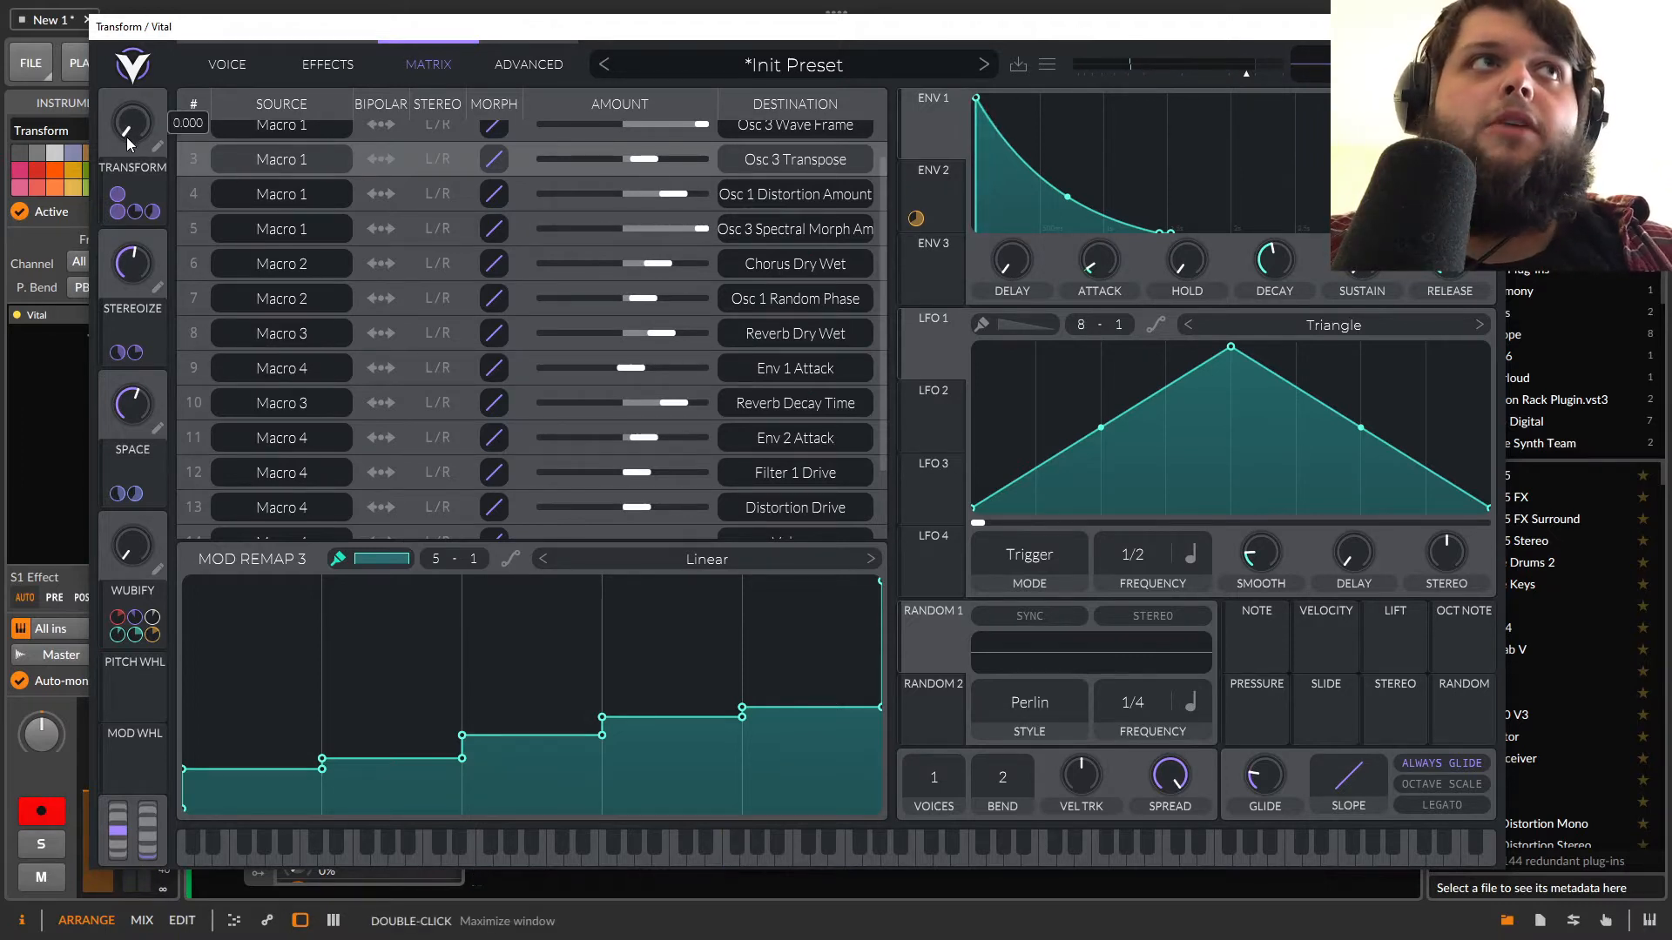
left_click_drag(127, 137, 113, 99)
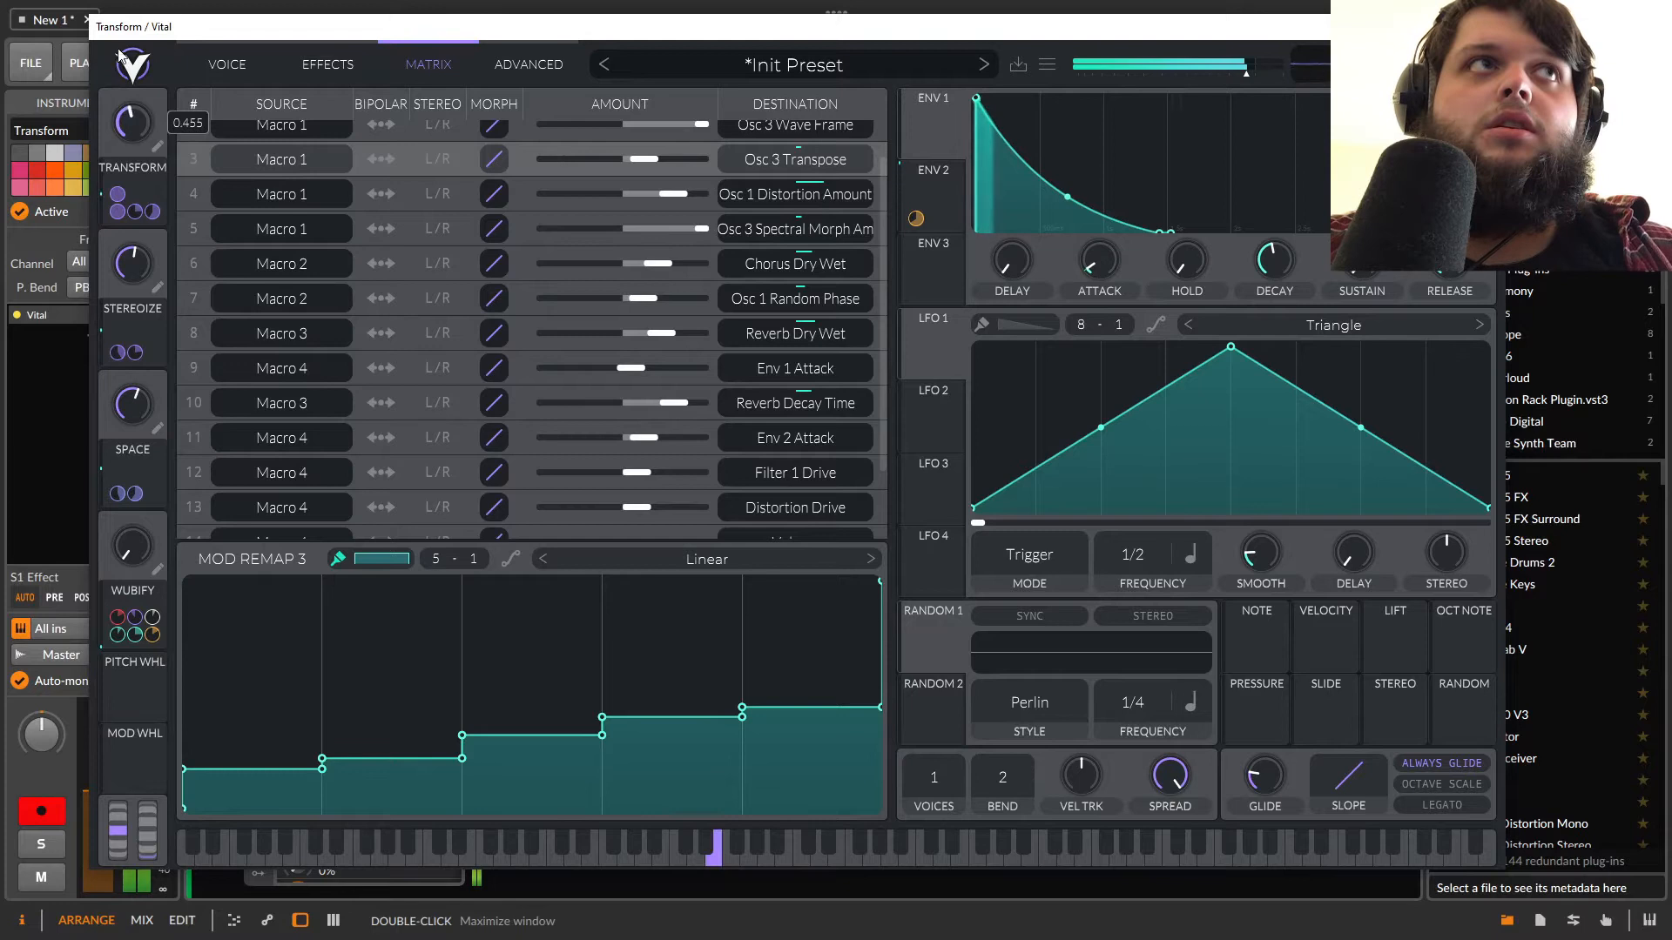
left_click_drag(127, 34, 145, 7)
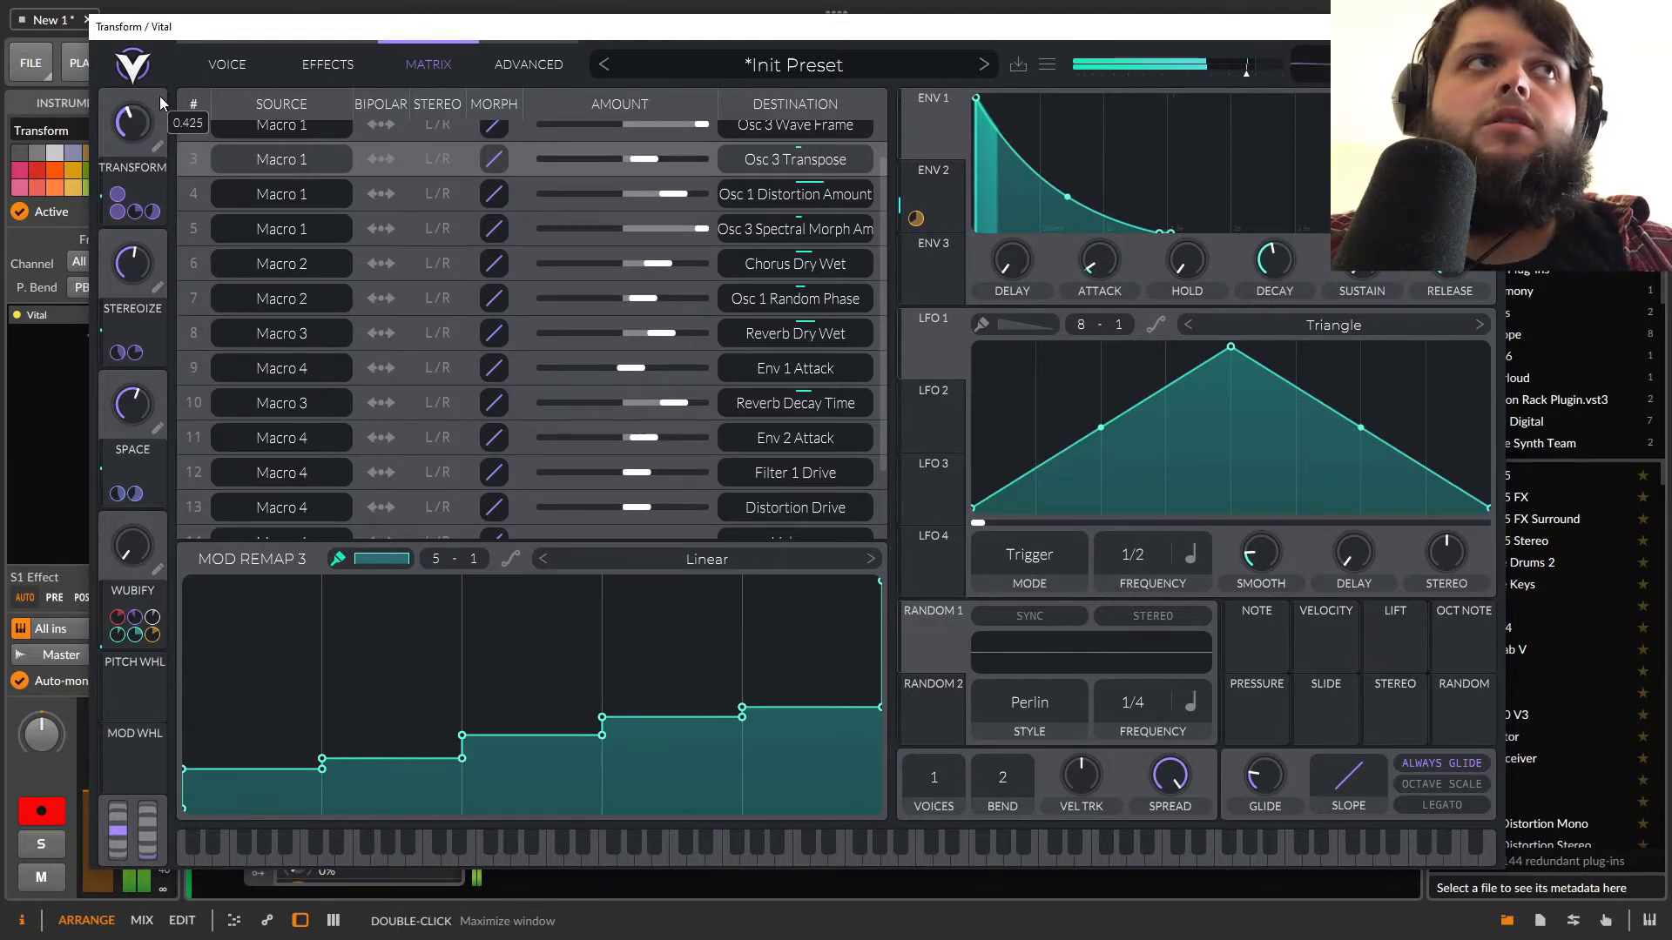
left_click_drag(172, 578, 119, 660)
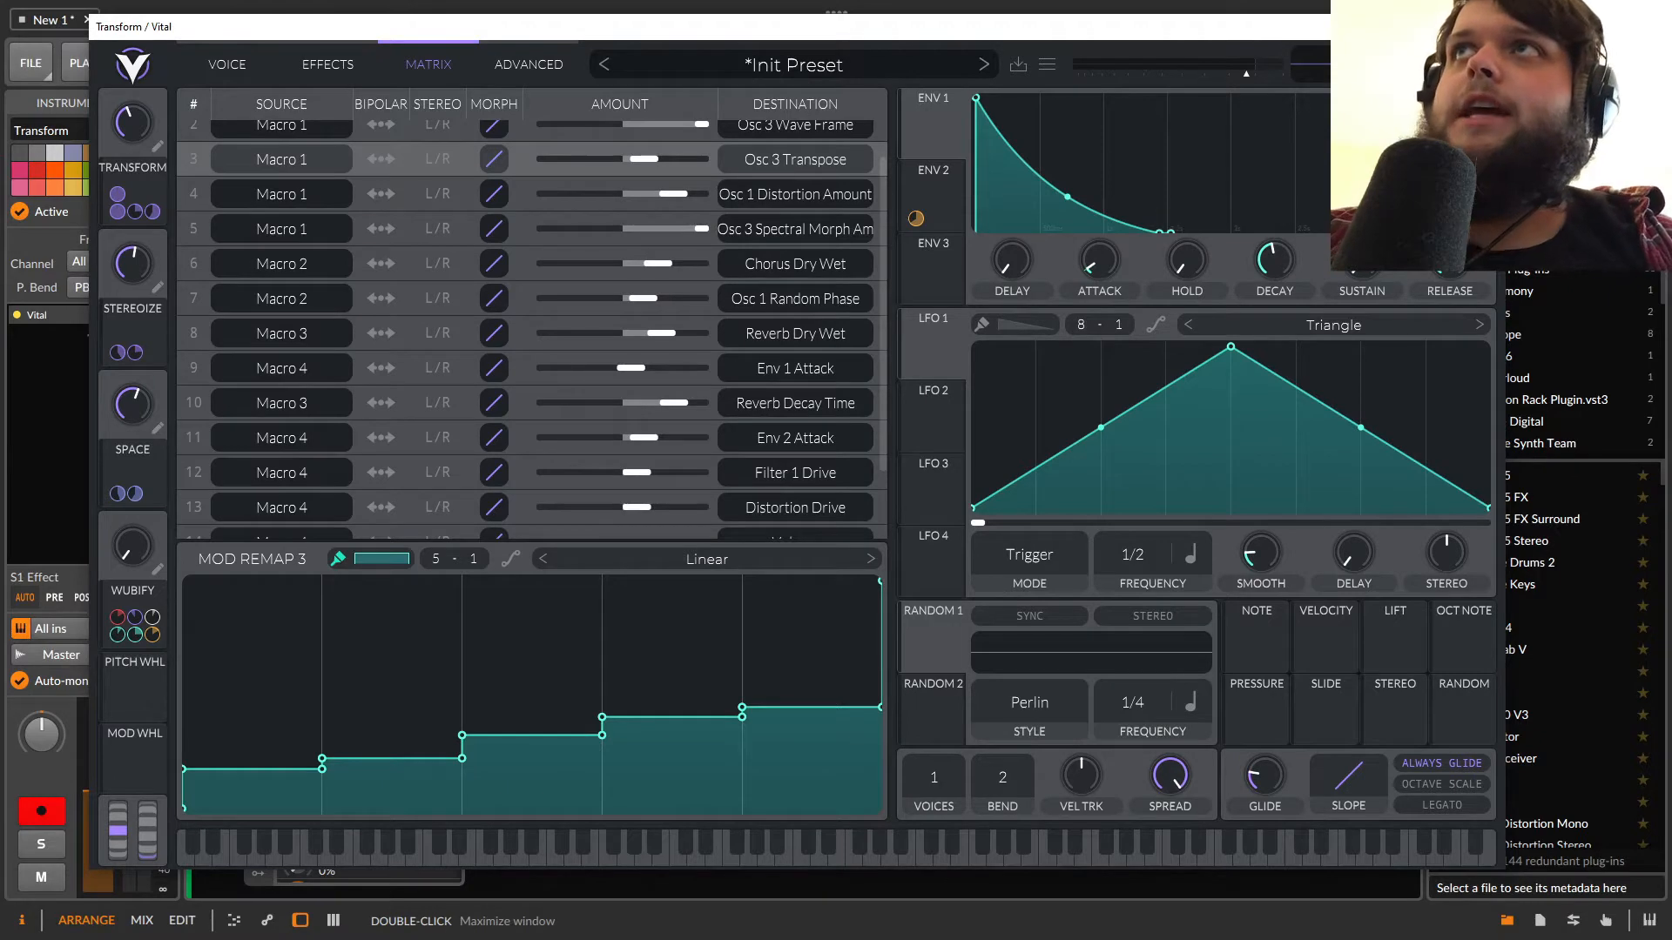
Close the Transform synth window, record-arm the Modswitch Riser track and open its Vital instance.
key("alt+F4")
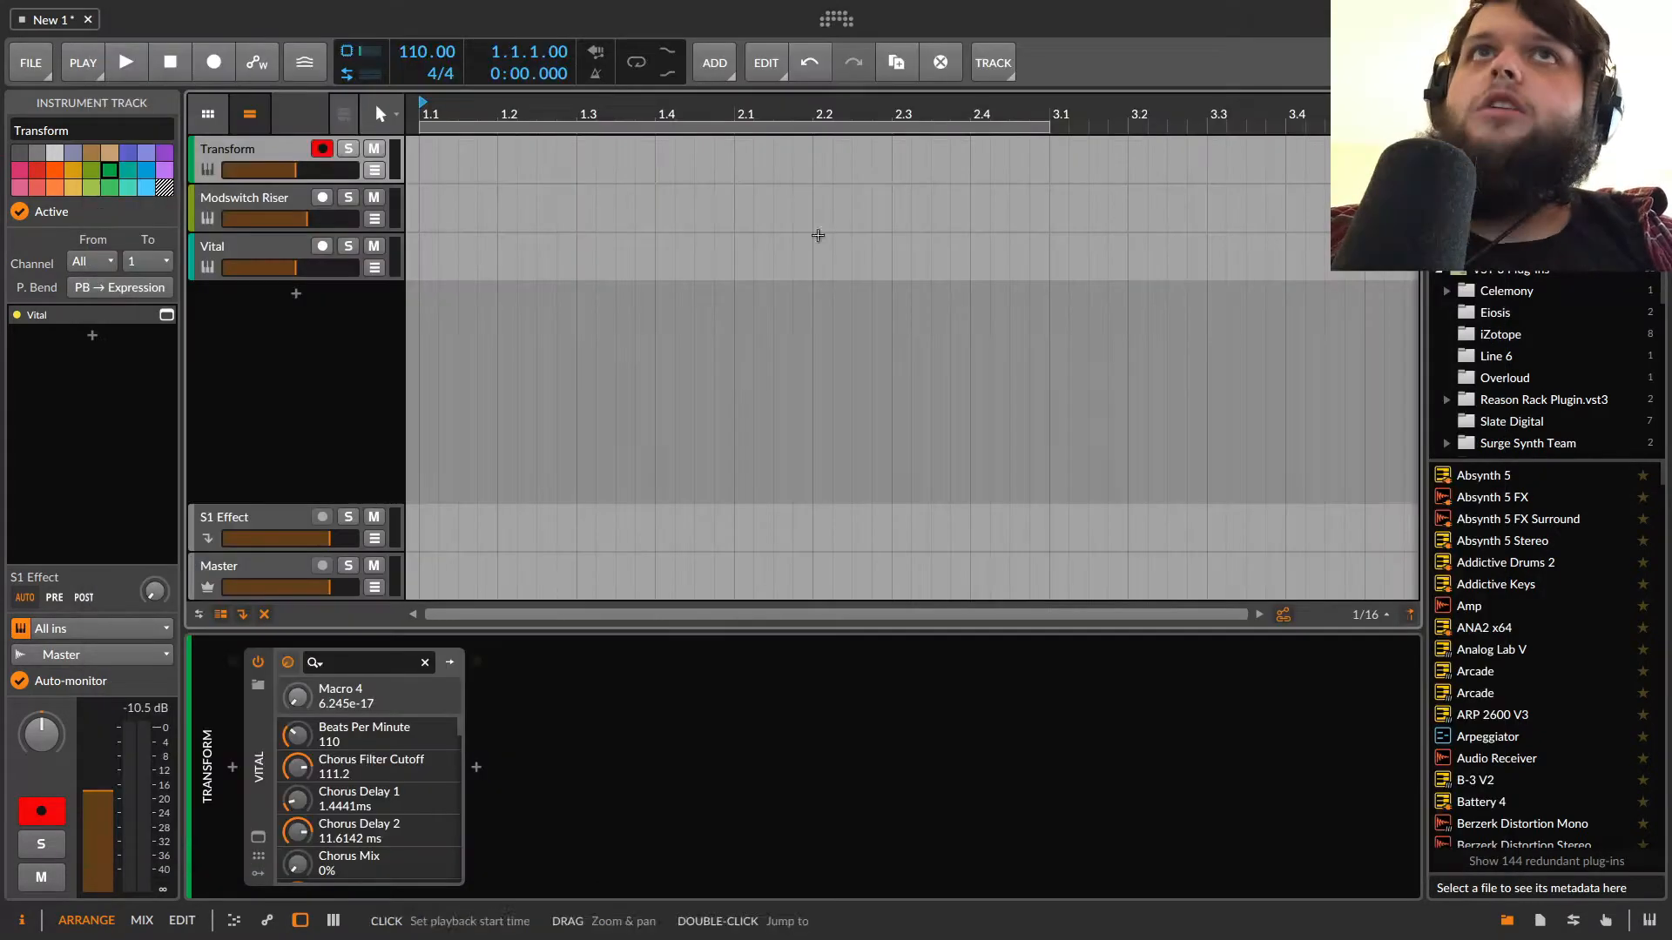
left_click(255, 205)
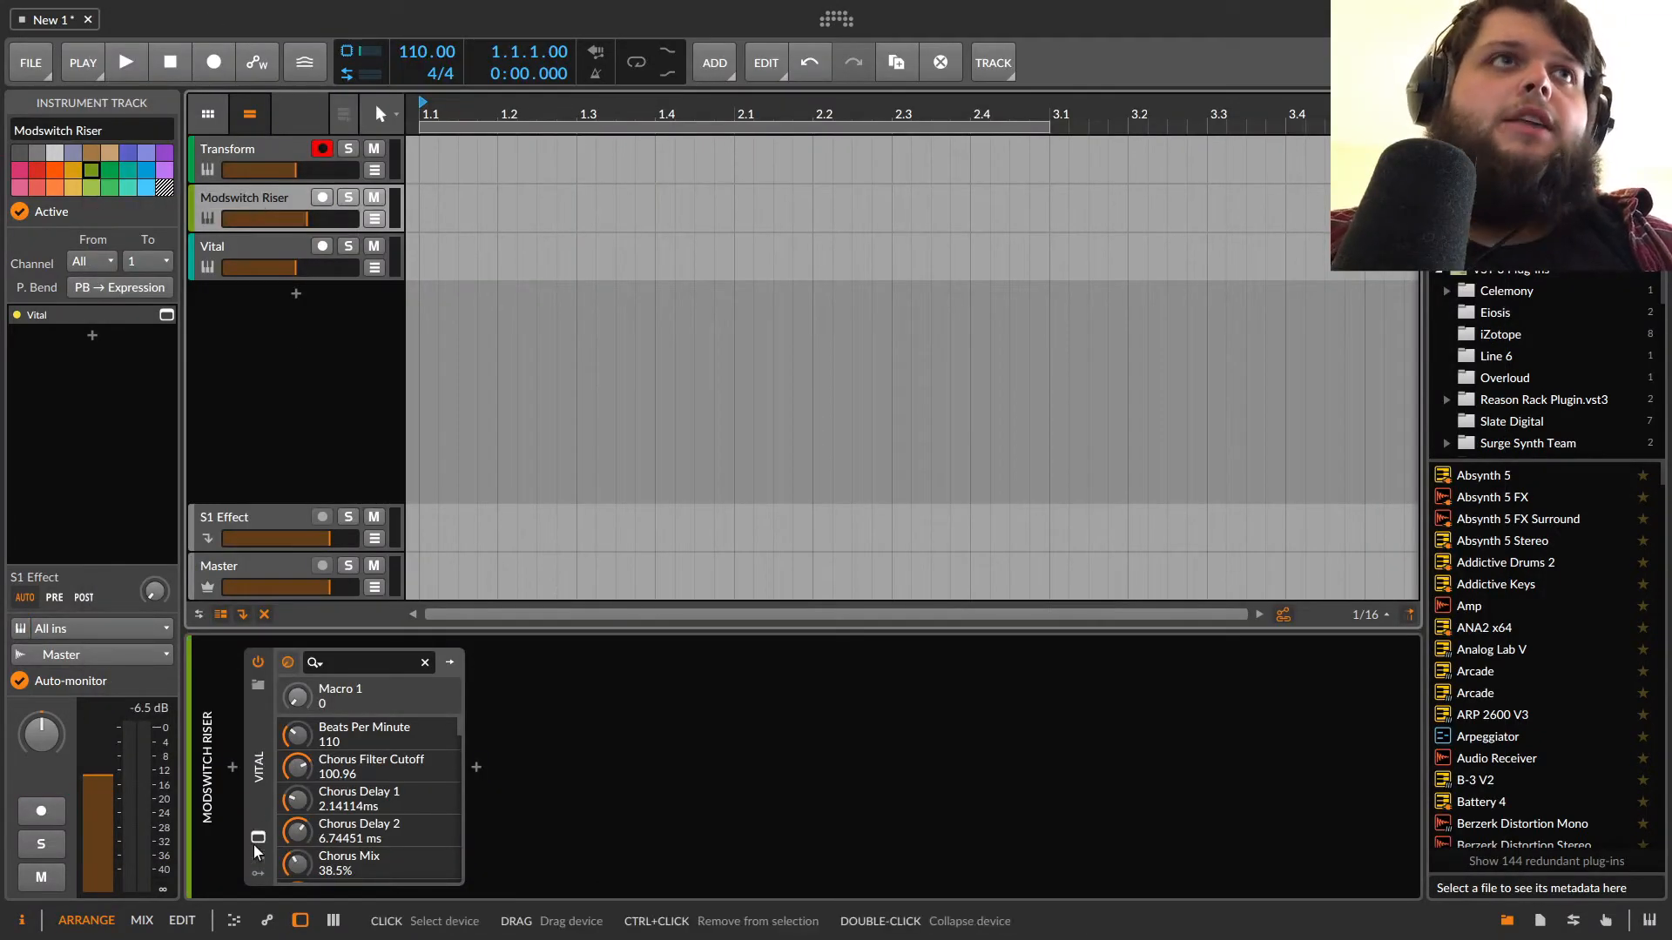
left_click(323, 197)
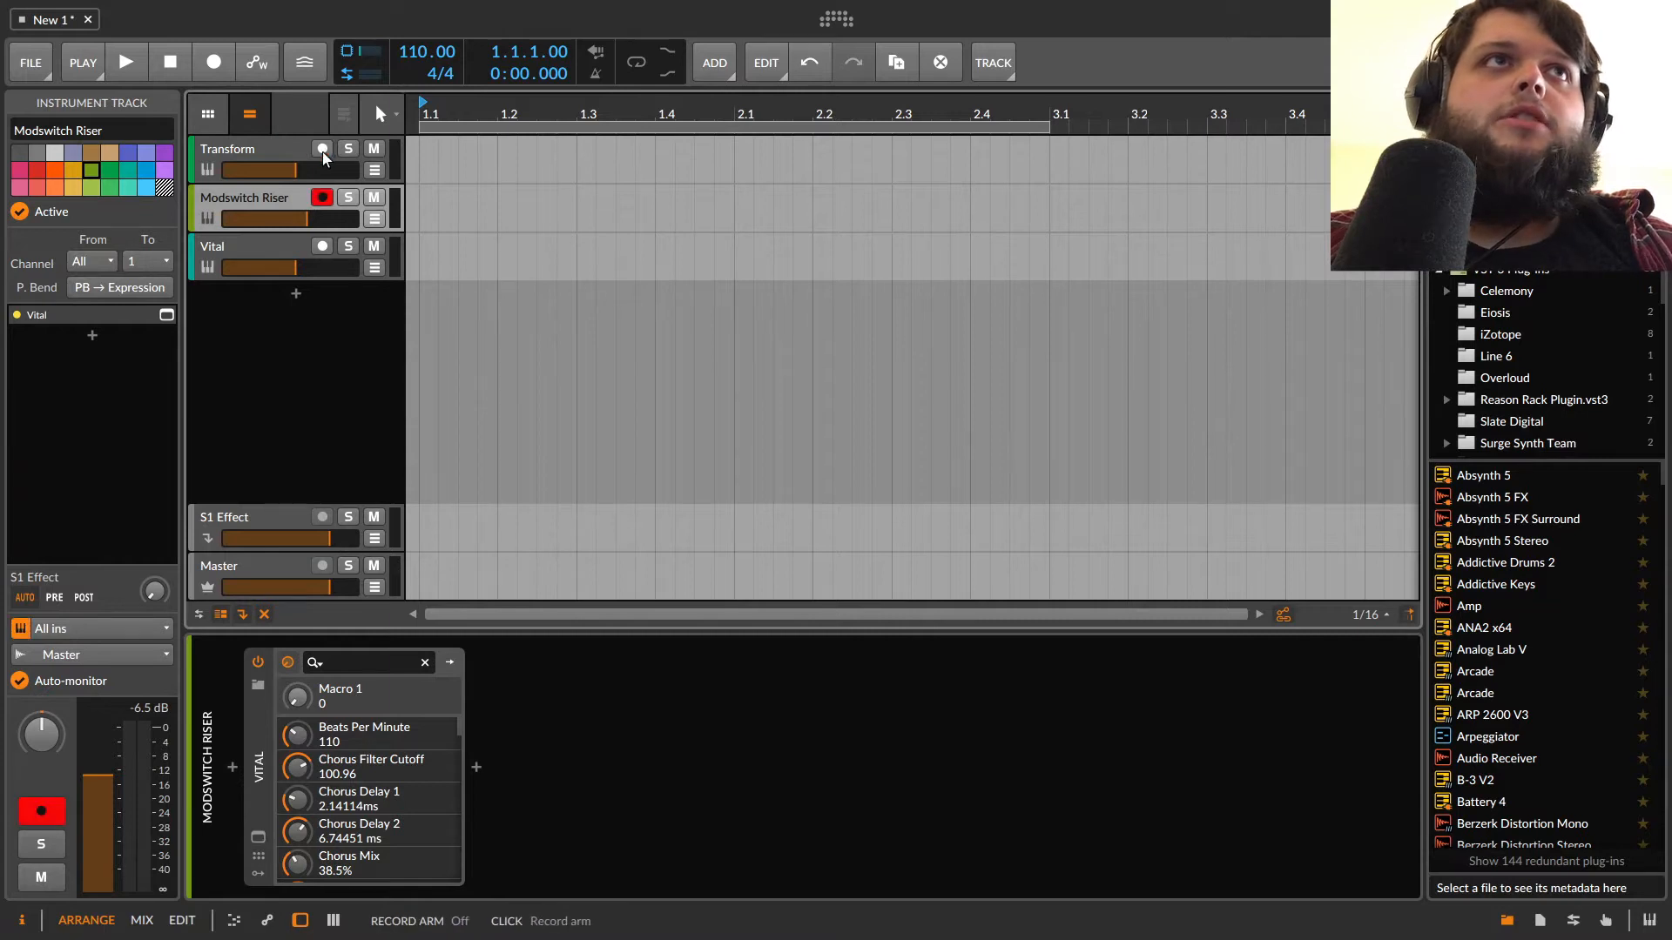
left_click(257, 837)
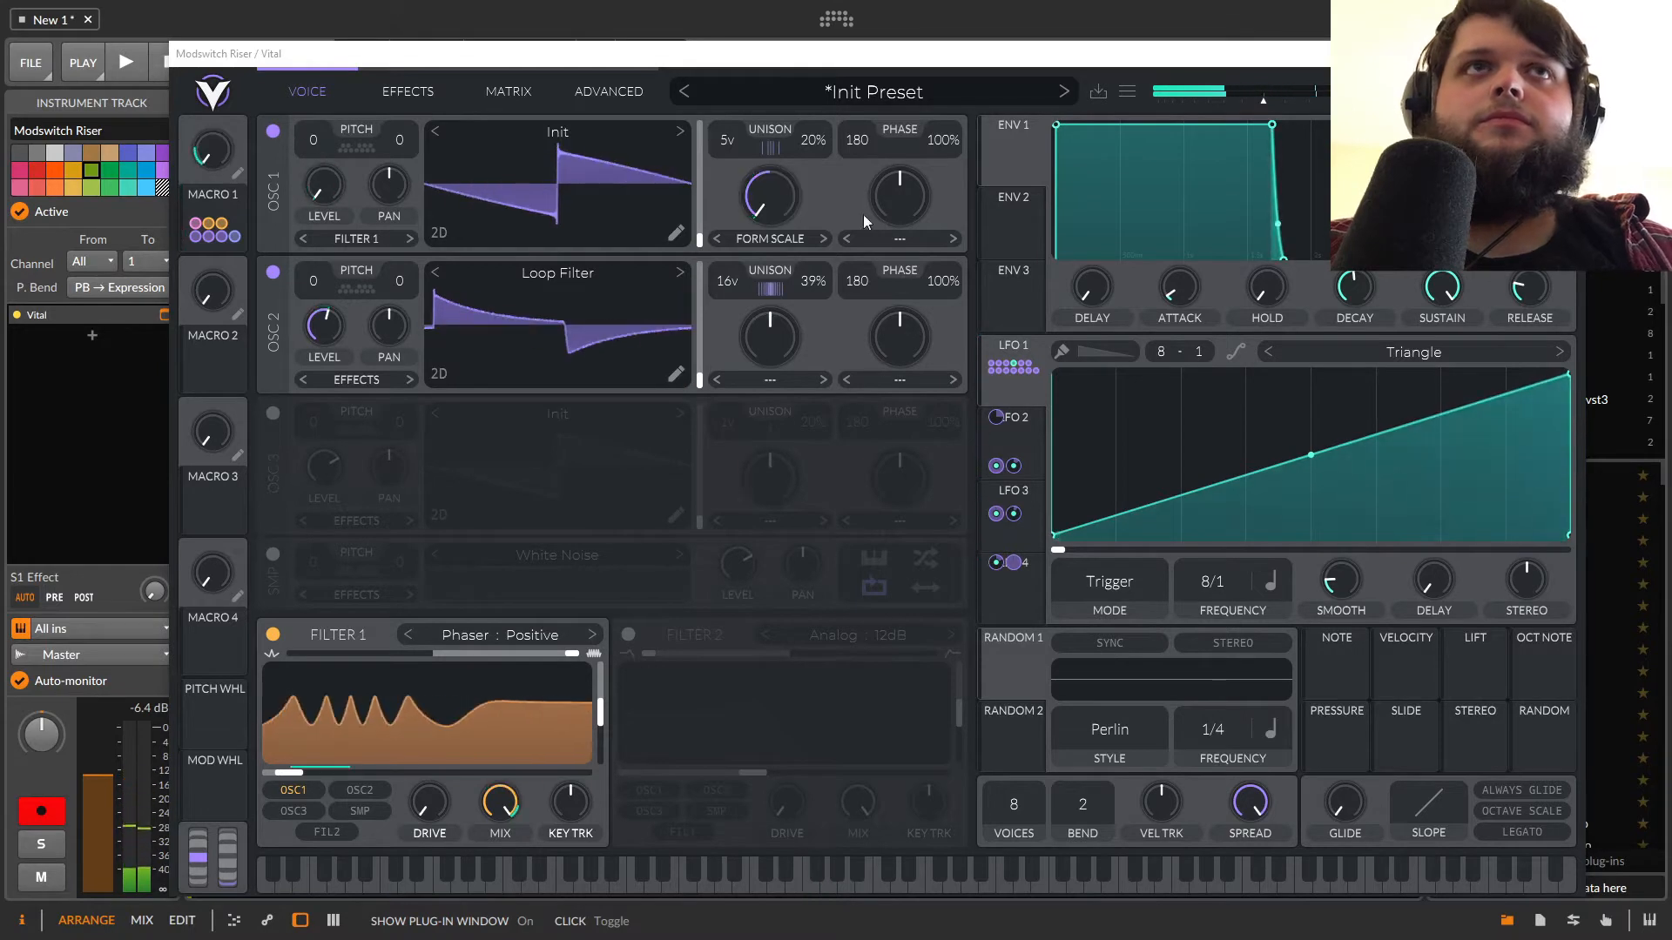
Examine the Modswitch Riser patch's oscillators, effects chain and modulation routings.
mouse_move(685, 337)
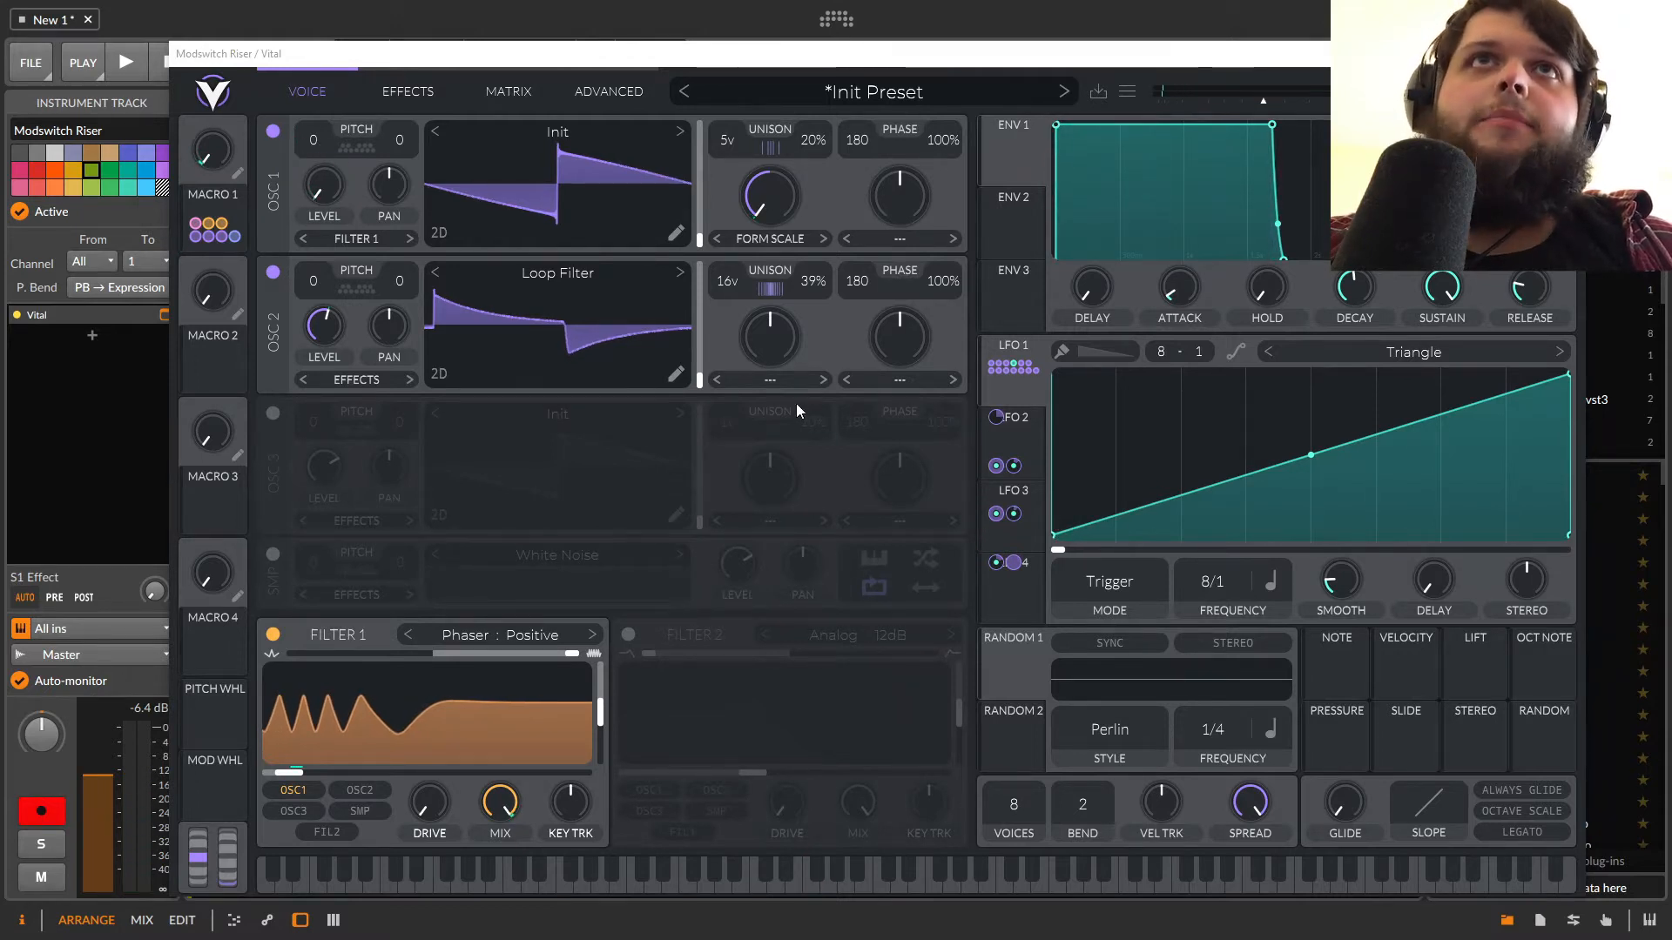
left_click(409, 90)
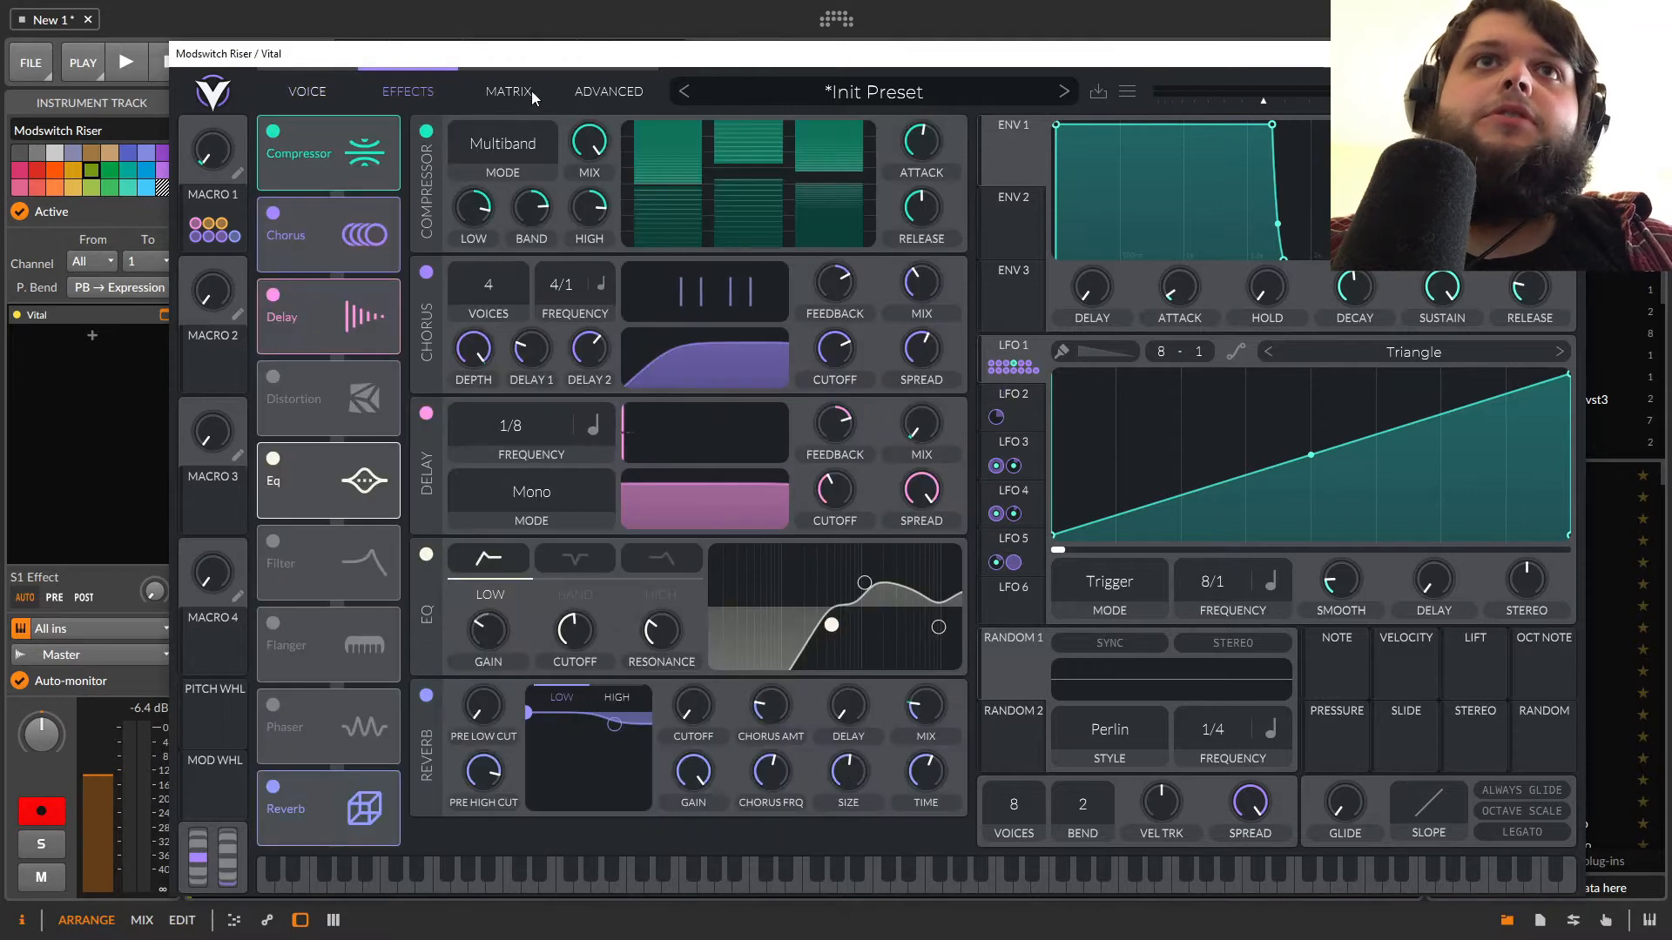
left_click(509, 91)
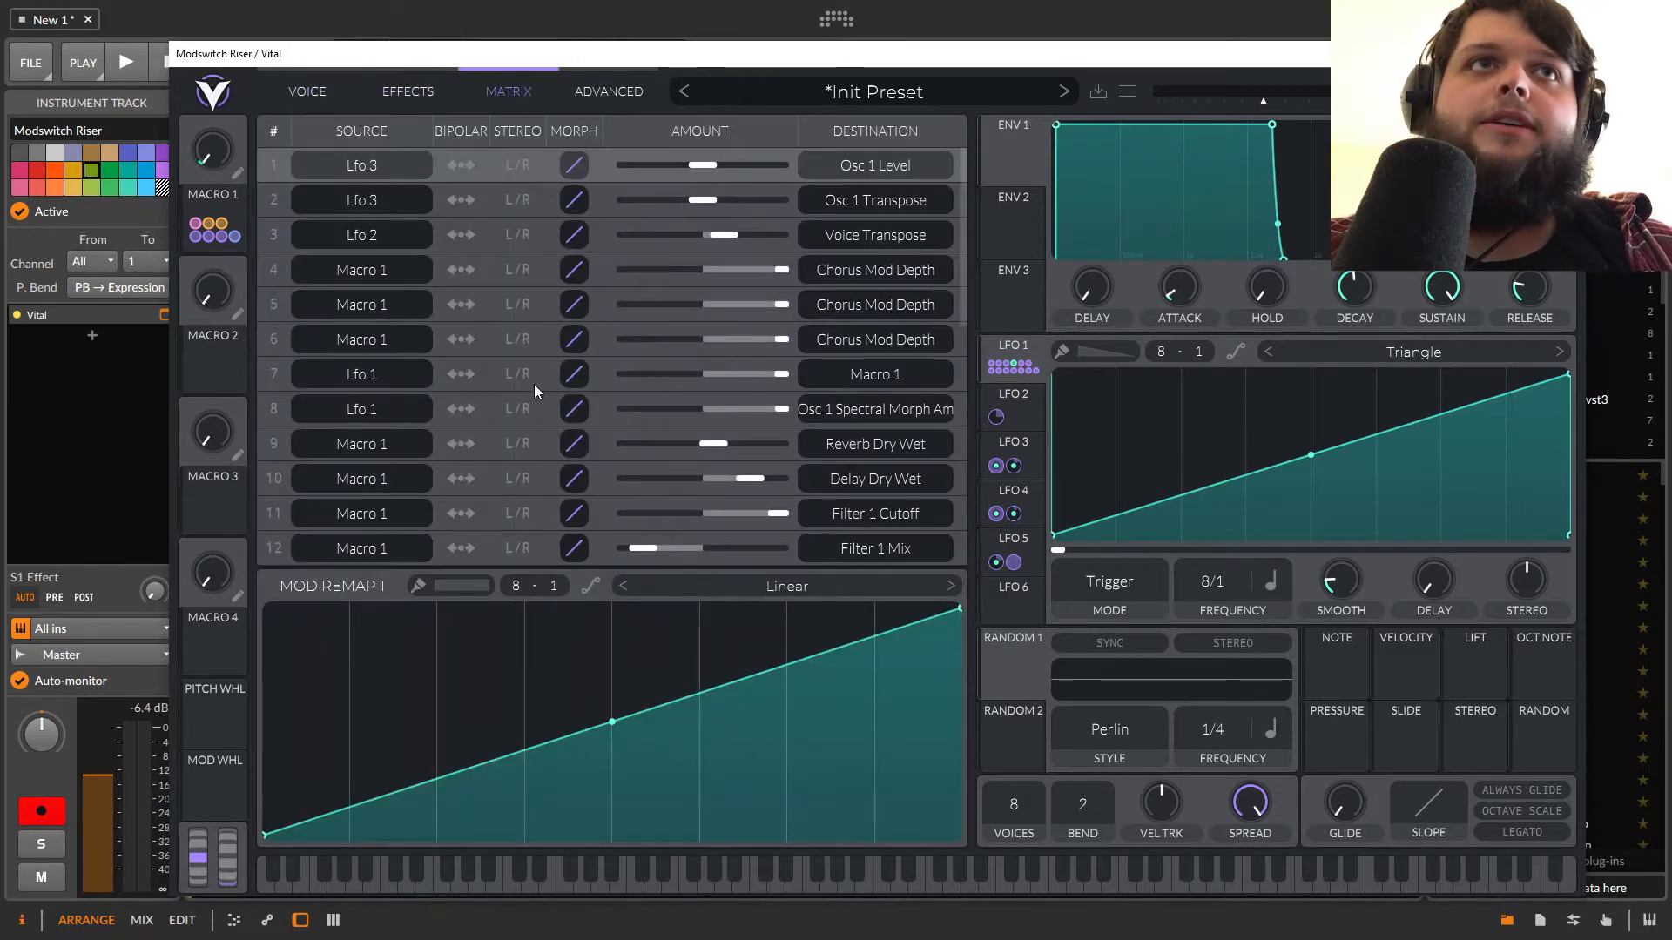
Close the Modswitch Riser synth window, record-arm the Vital track and open its Vital instance.
scroll(535, 384, "down", 8)
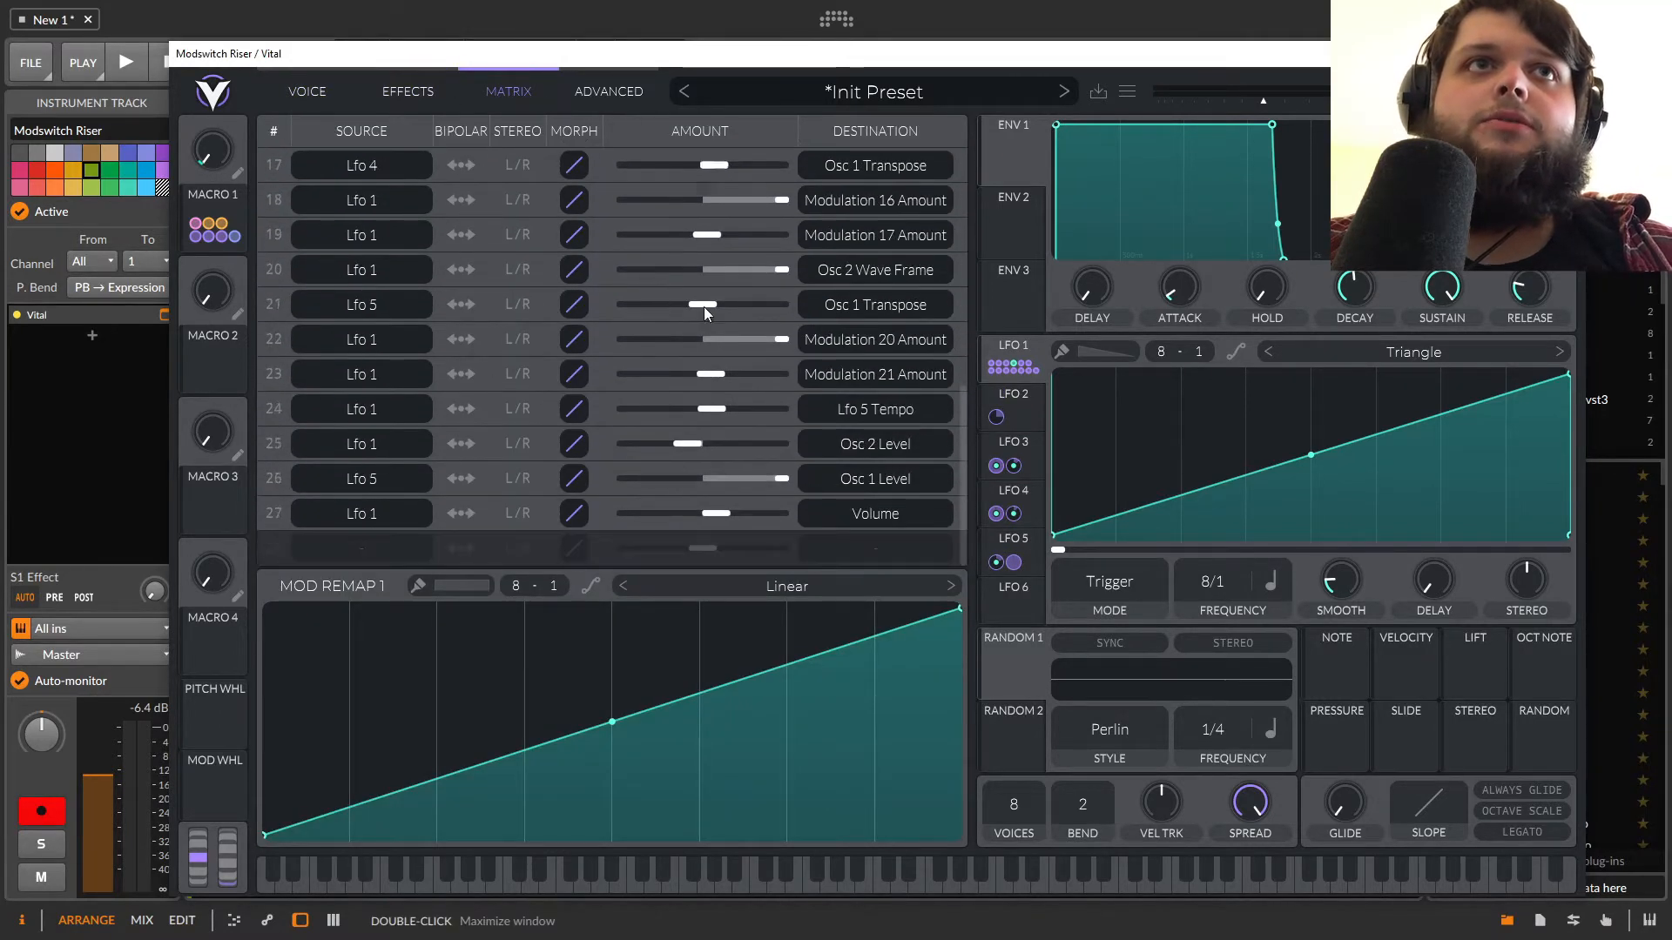
left_click(1565, 54)
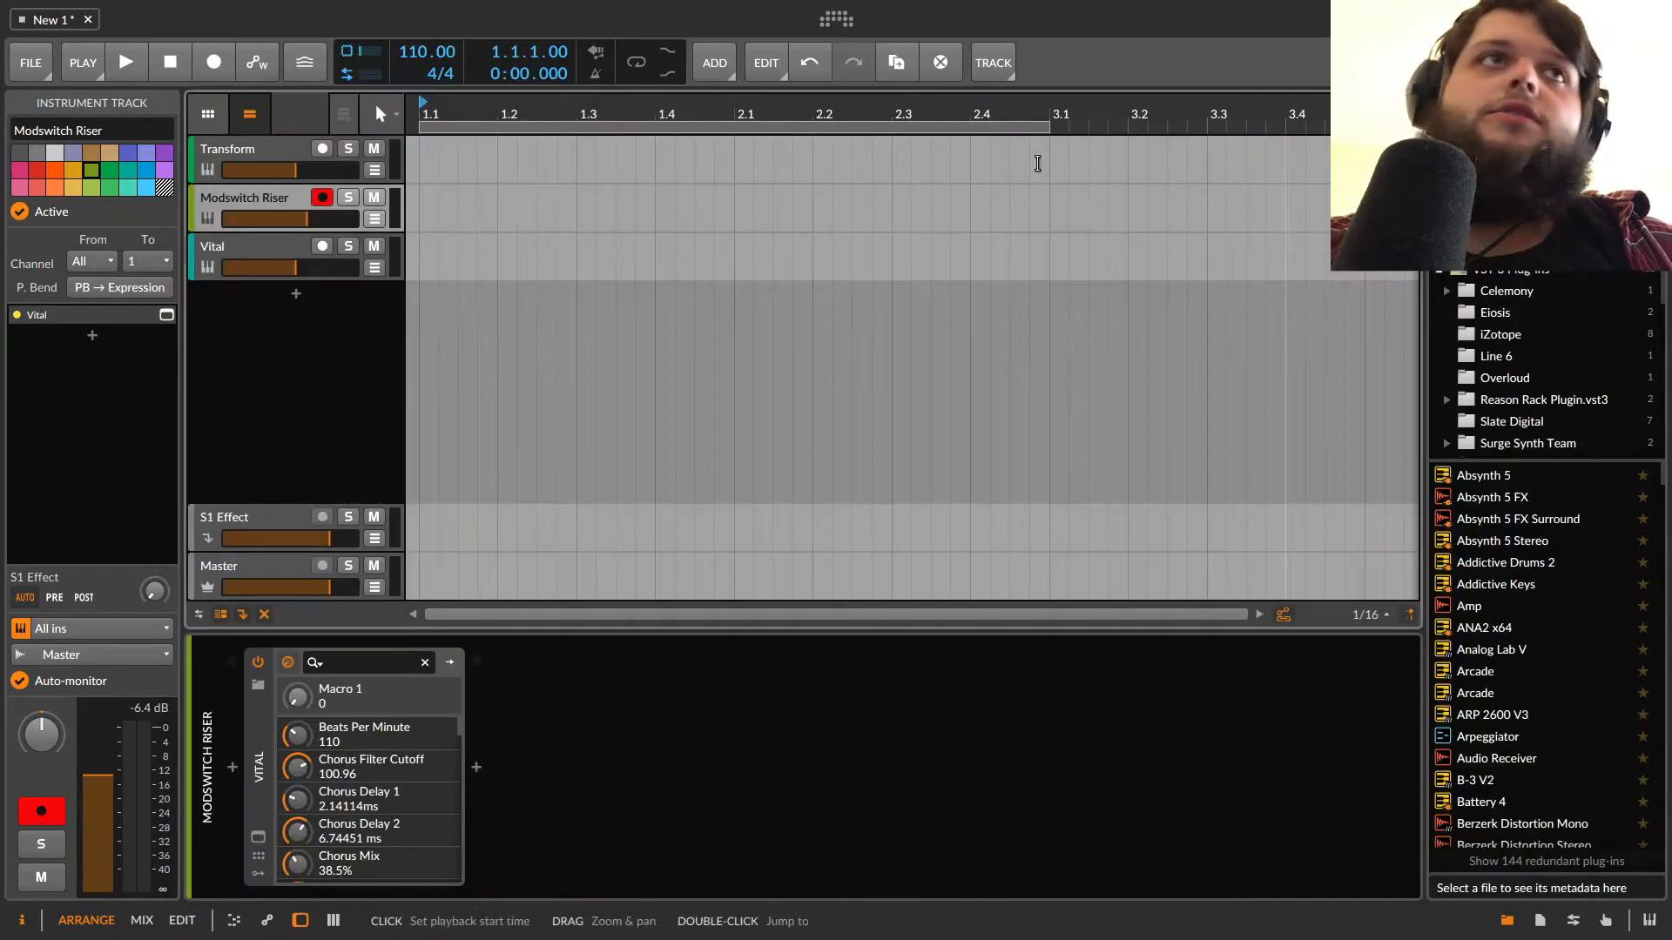
left_click(284, 248)
left_click(321, 247)
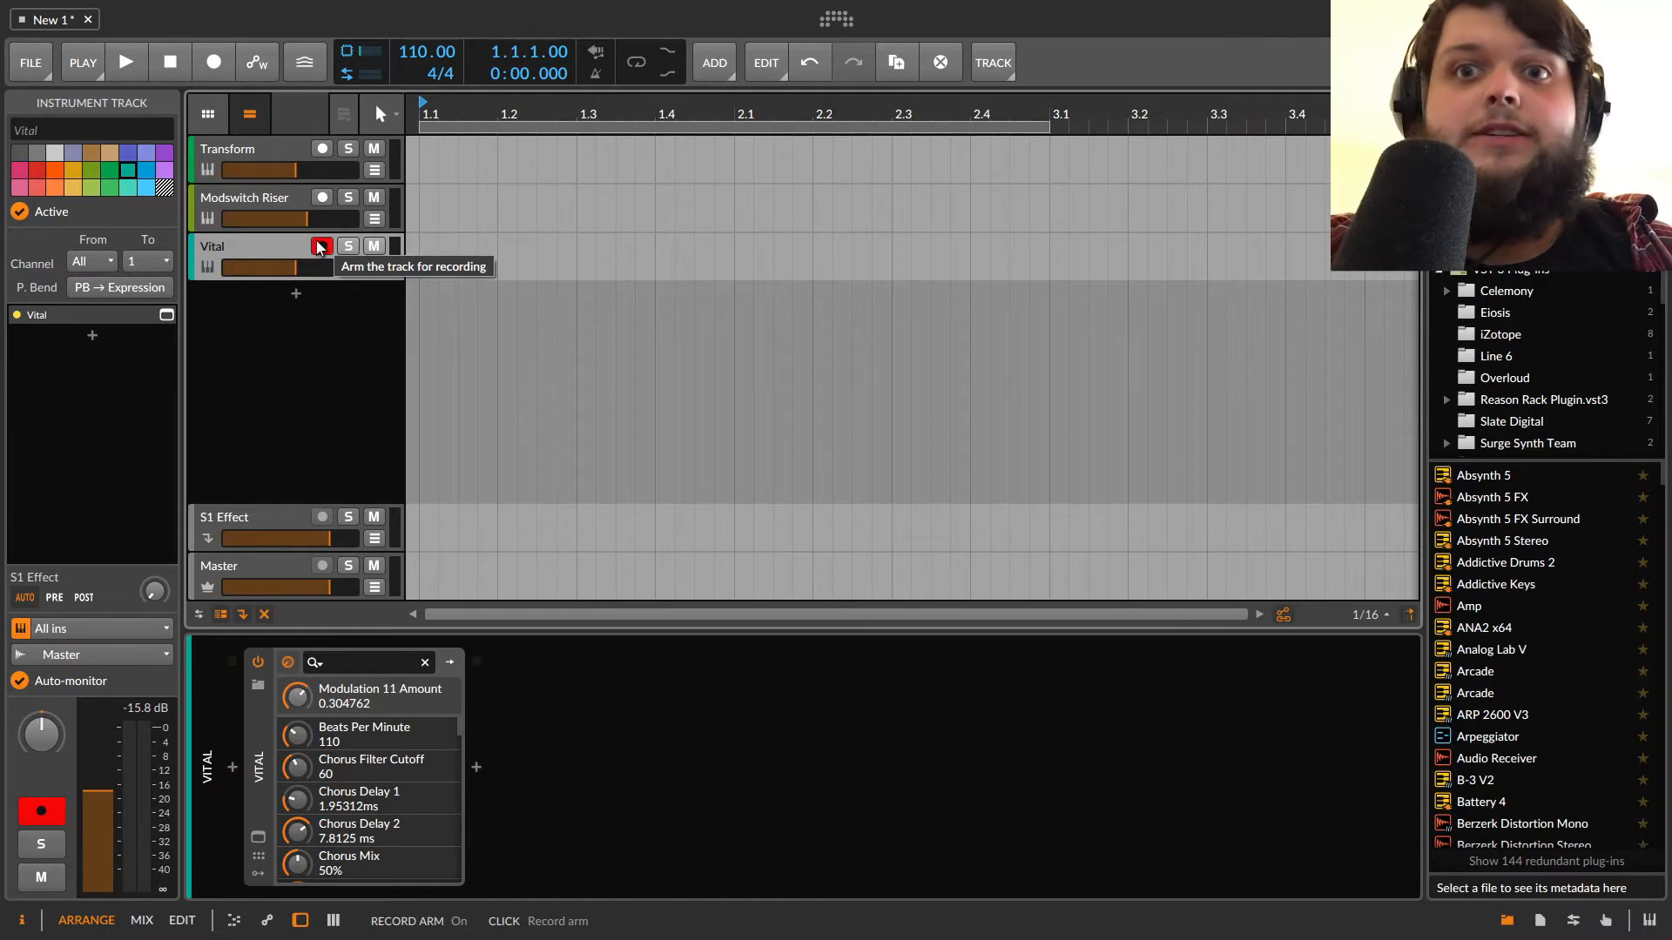
left_click(258, 837)
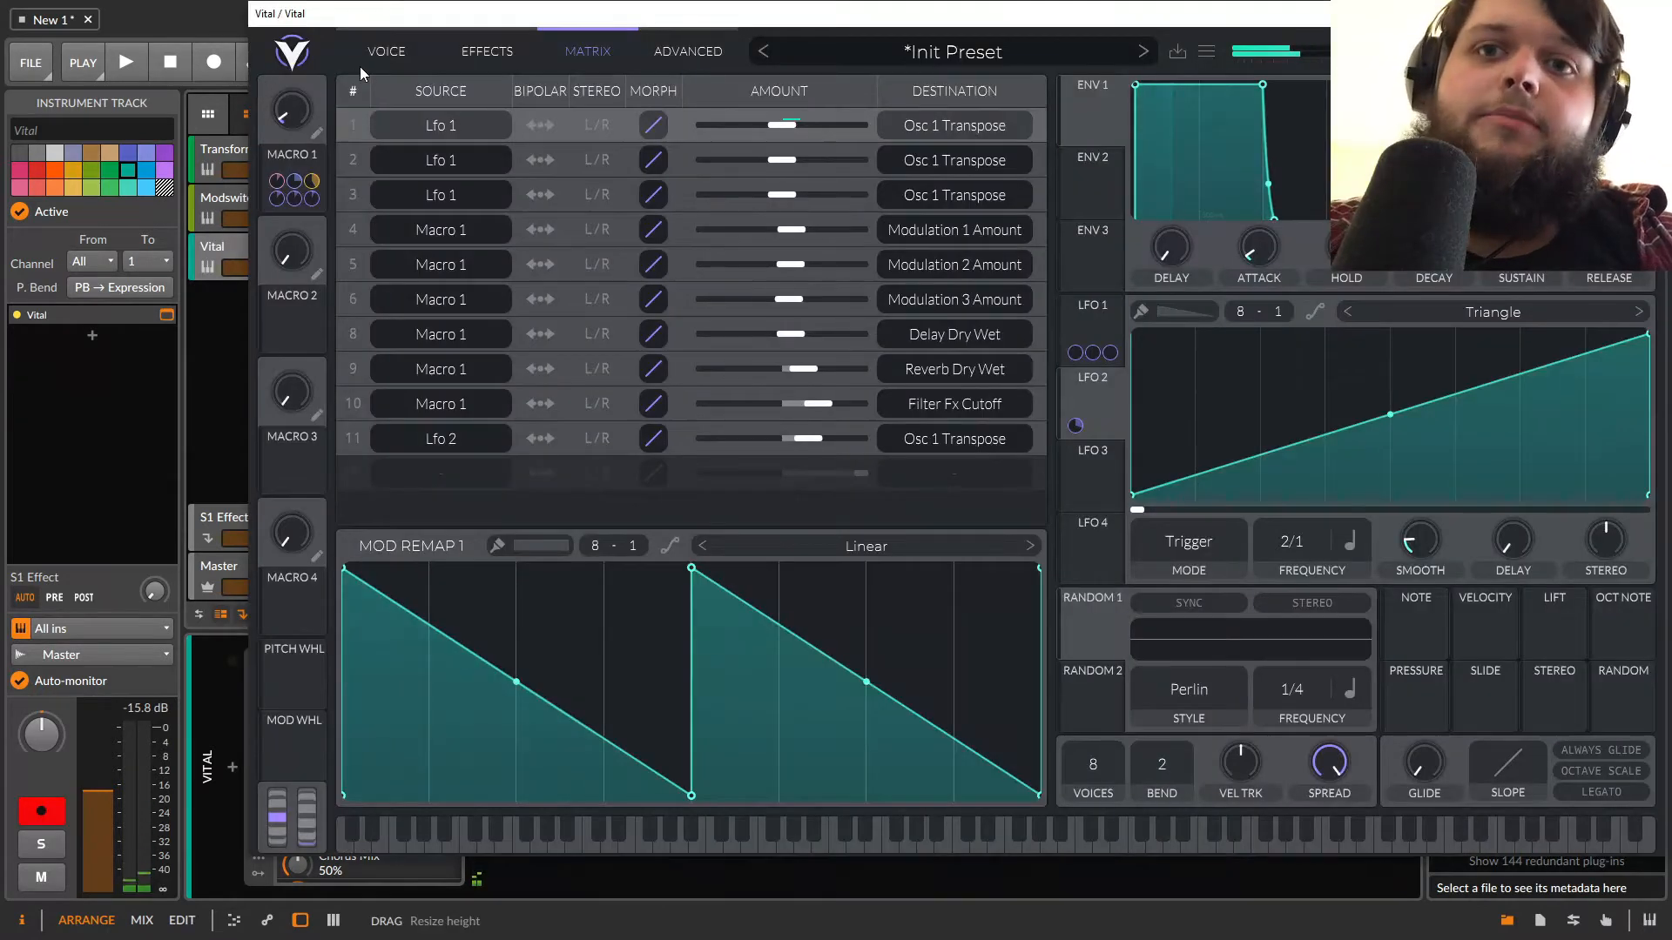
Sweep Macro 1 up through its range to audition the patch, and return it to zero.
left_click_drag(290, 114, 296, 45)
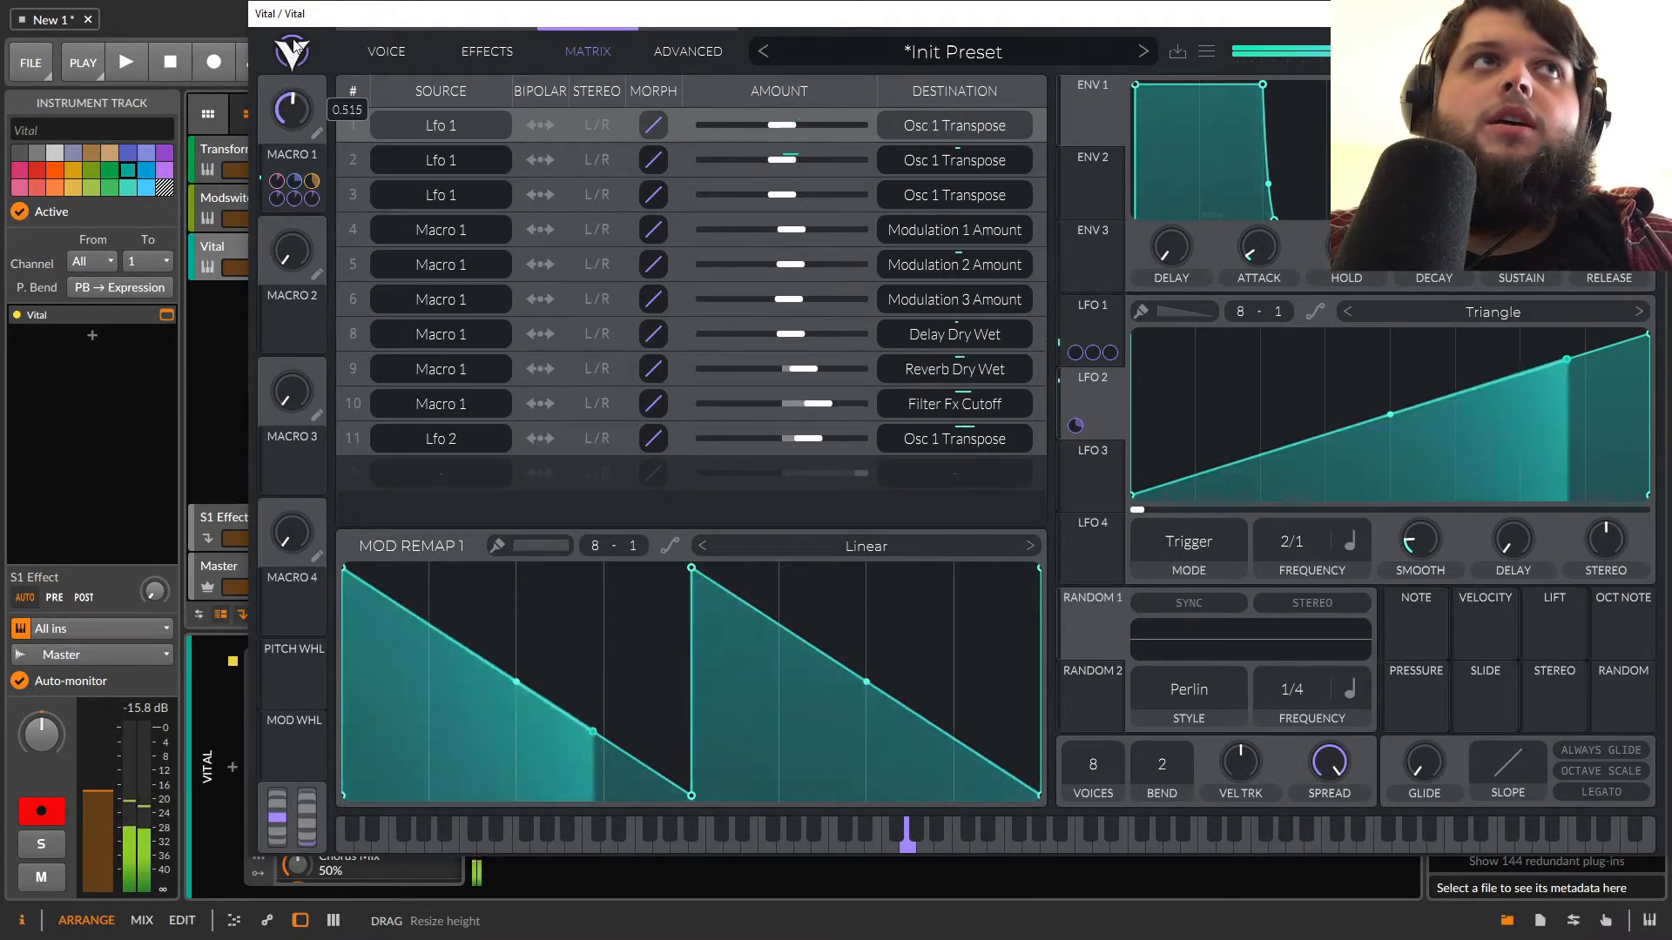
left_click_drag(289, 111, 291, 94)
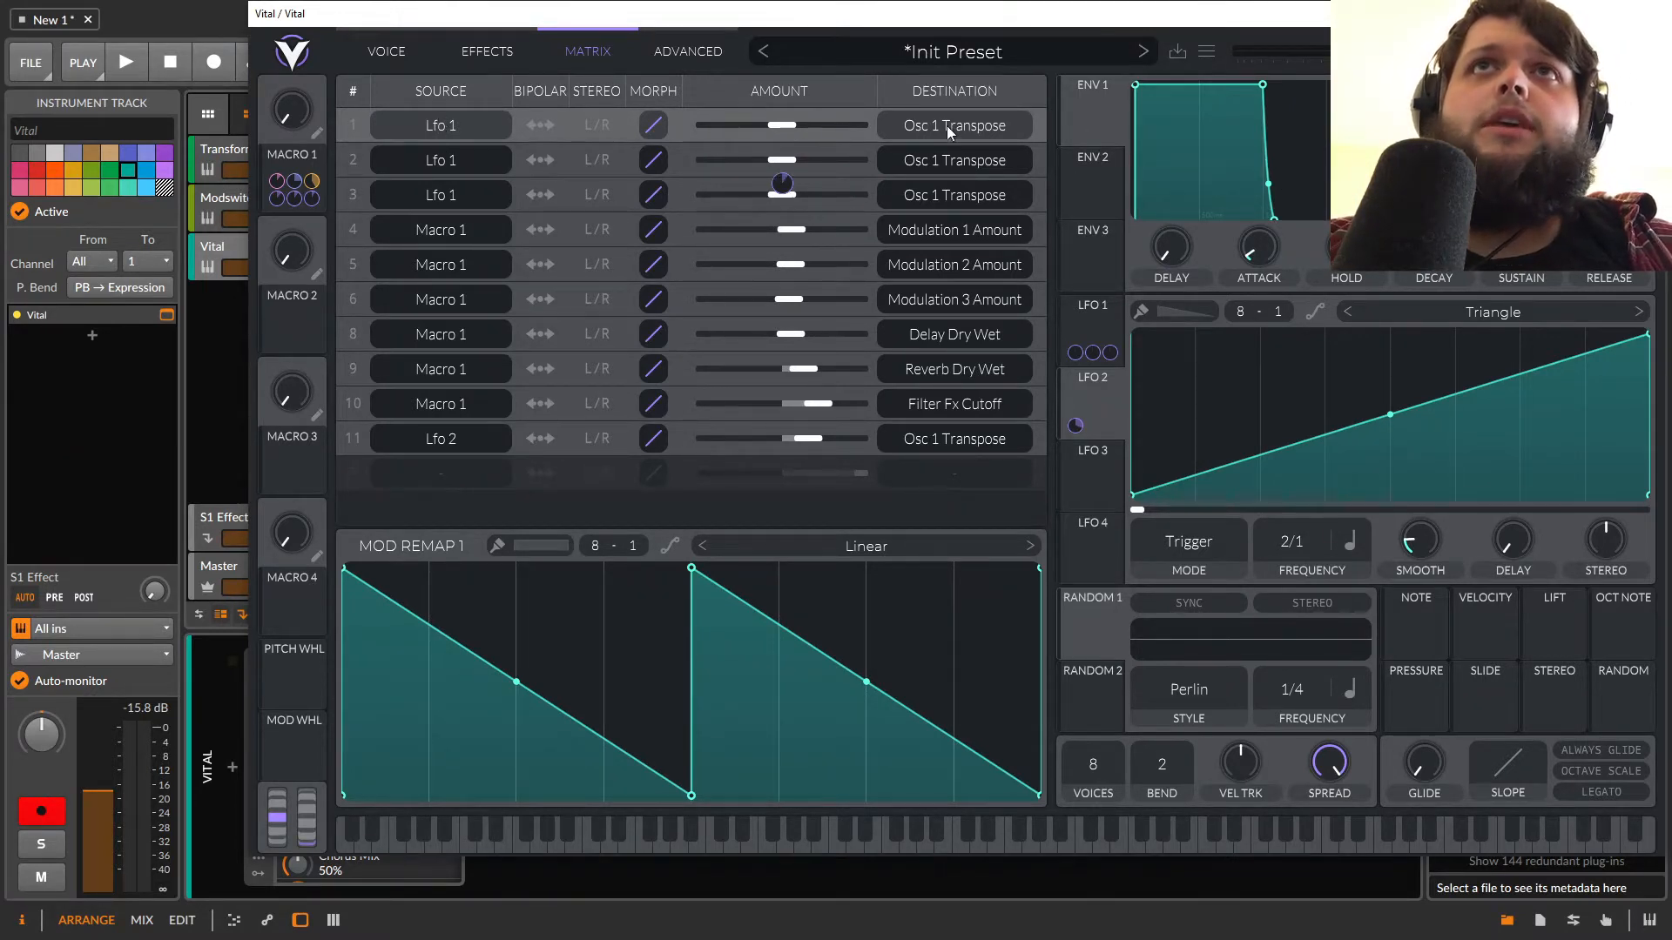
Examine the patch's oscillator setup, effects chain and modulation routings.
left_click(388, 52)
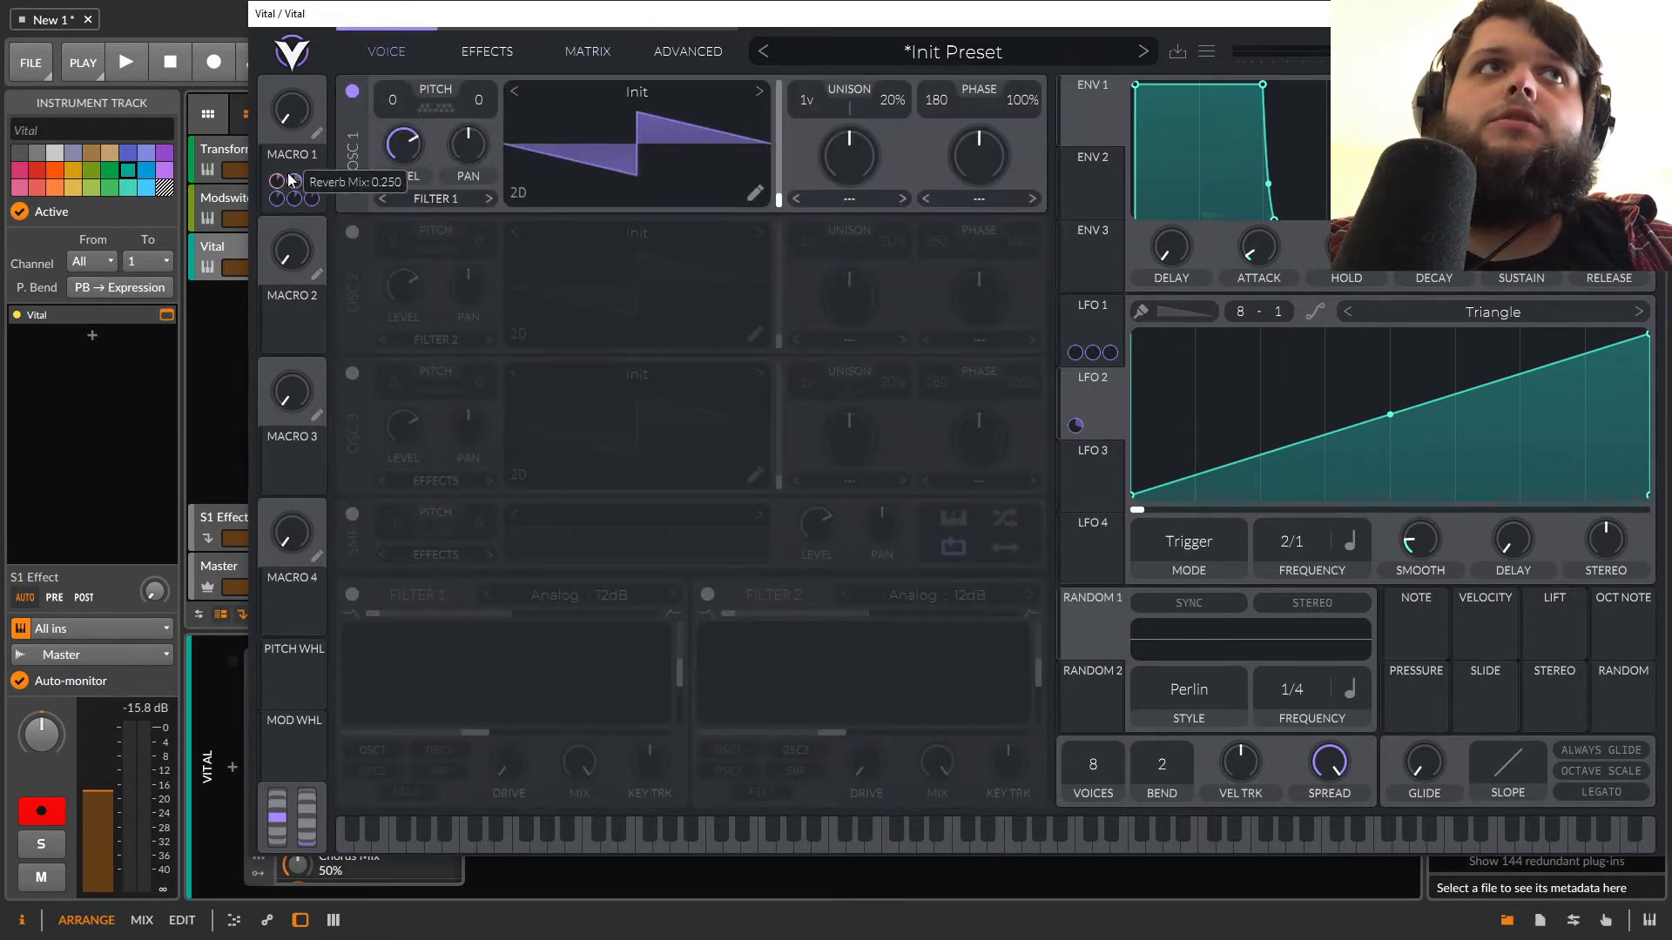
mouse_move(1092, 352)
left_mouse_down()
mouse_move(384, 119)
mouse_move(393, 107)
mouse_move(1229, 322)
mouse_move(1093, 324)
left_mouse_up()
left_click(485, 54)
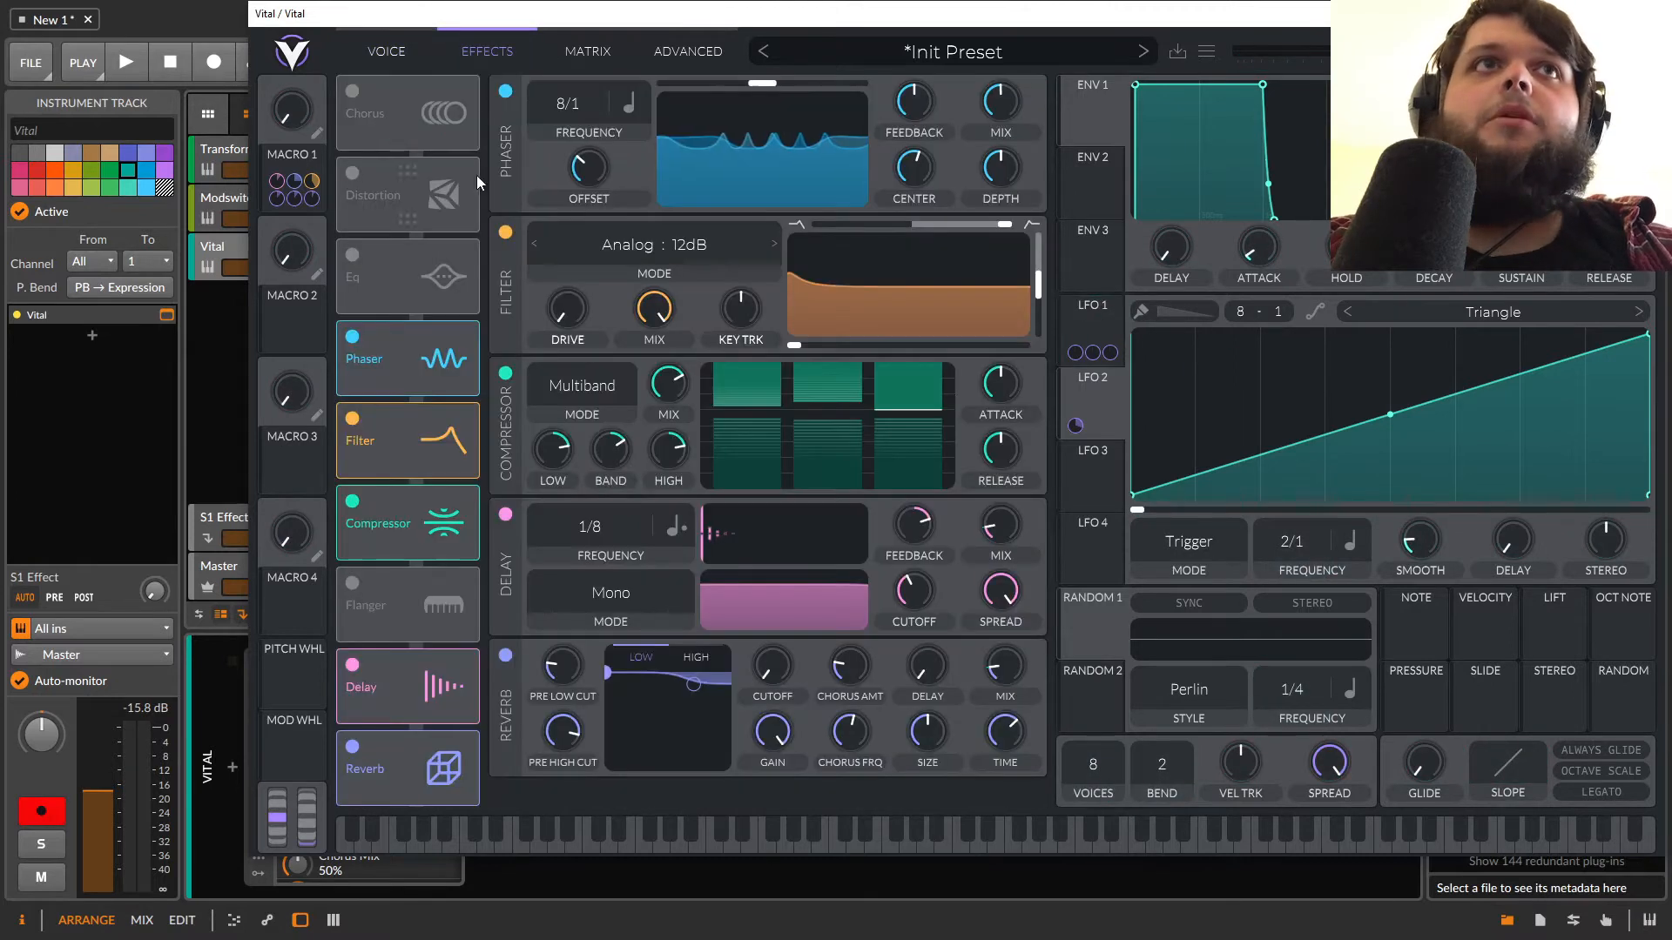
left_click(578, 52)
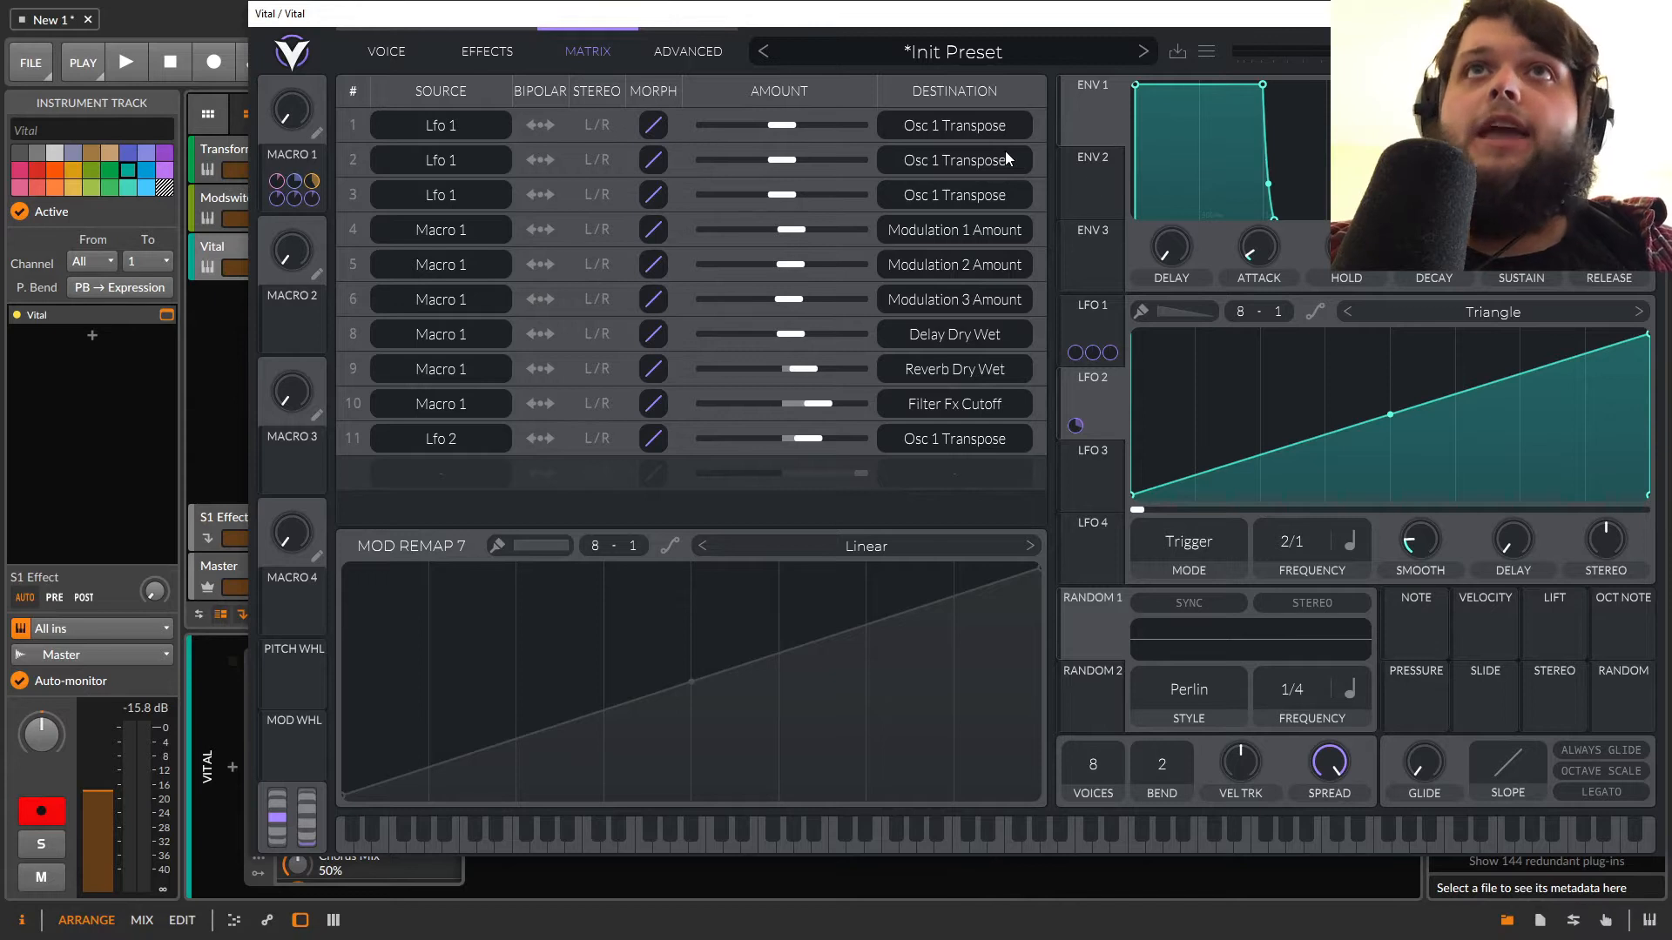
Show the remap curve of the first LFO 1 to Osc 1 Transpose routing and audition it while raising Macro 1.
left_click(631, 138)
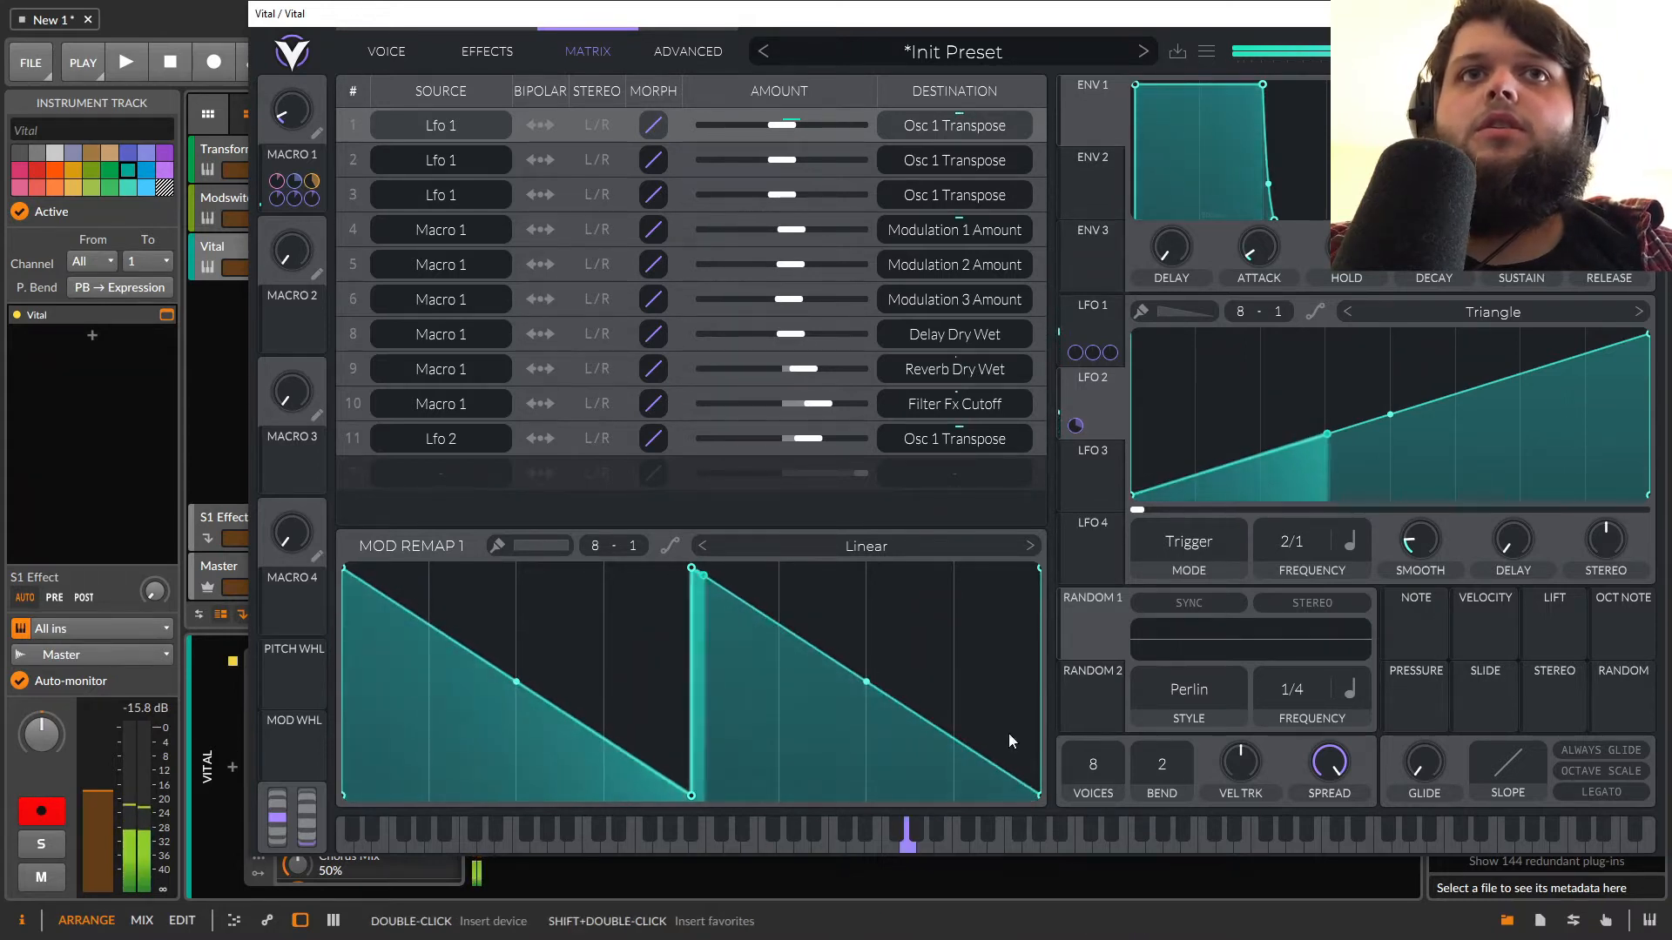
mouse_move(293, 102)
left_click_drag(293, 102, 290, 19)
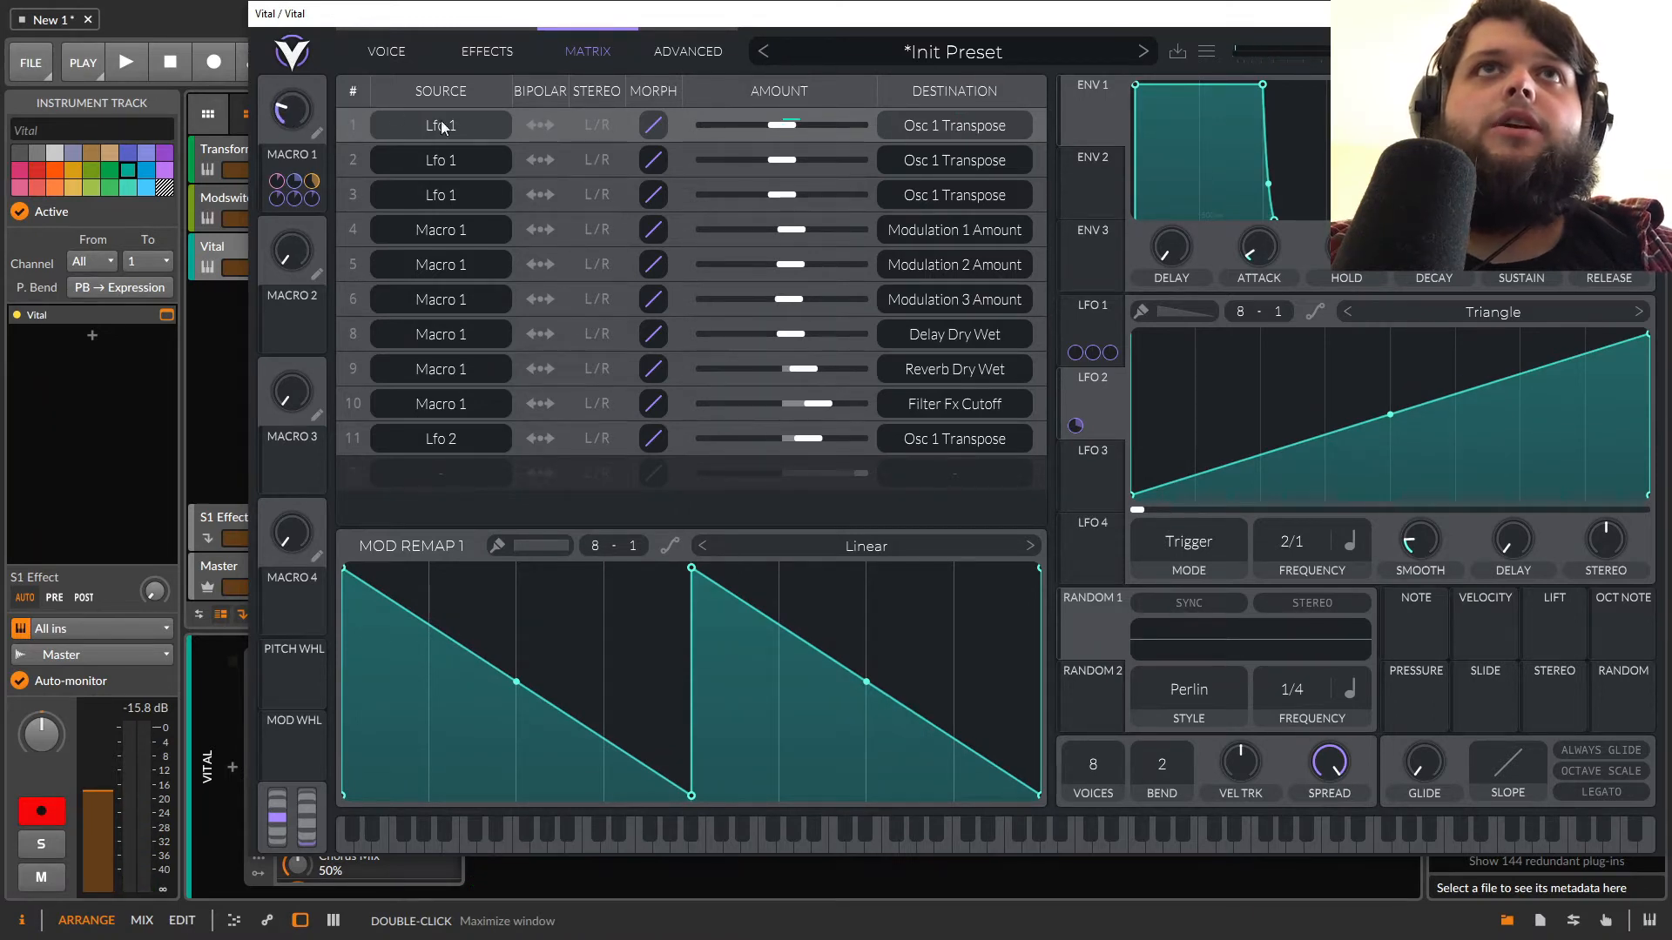
mouse_move(287, 90)
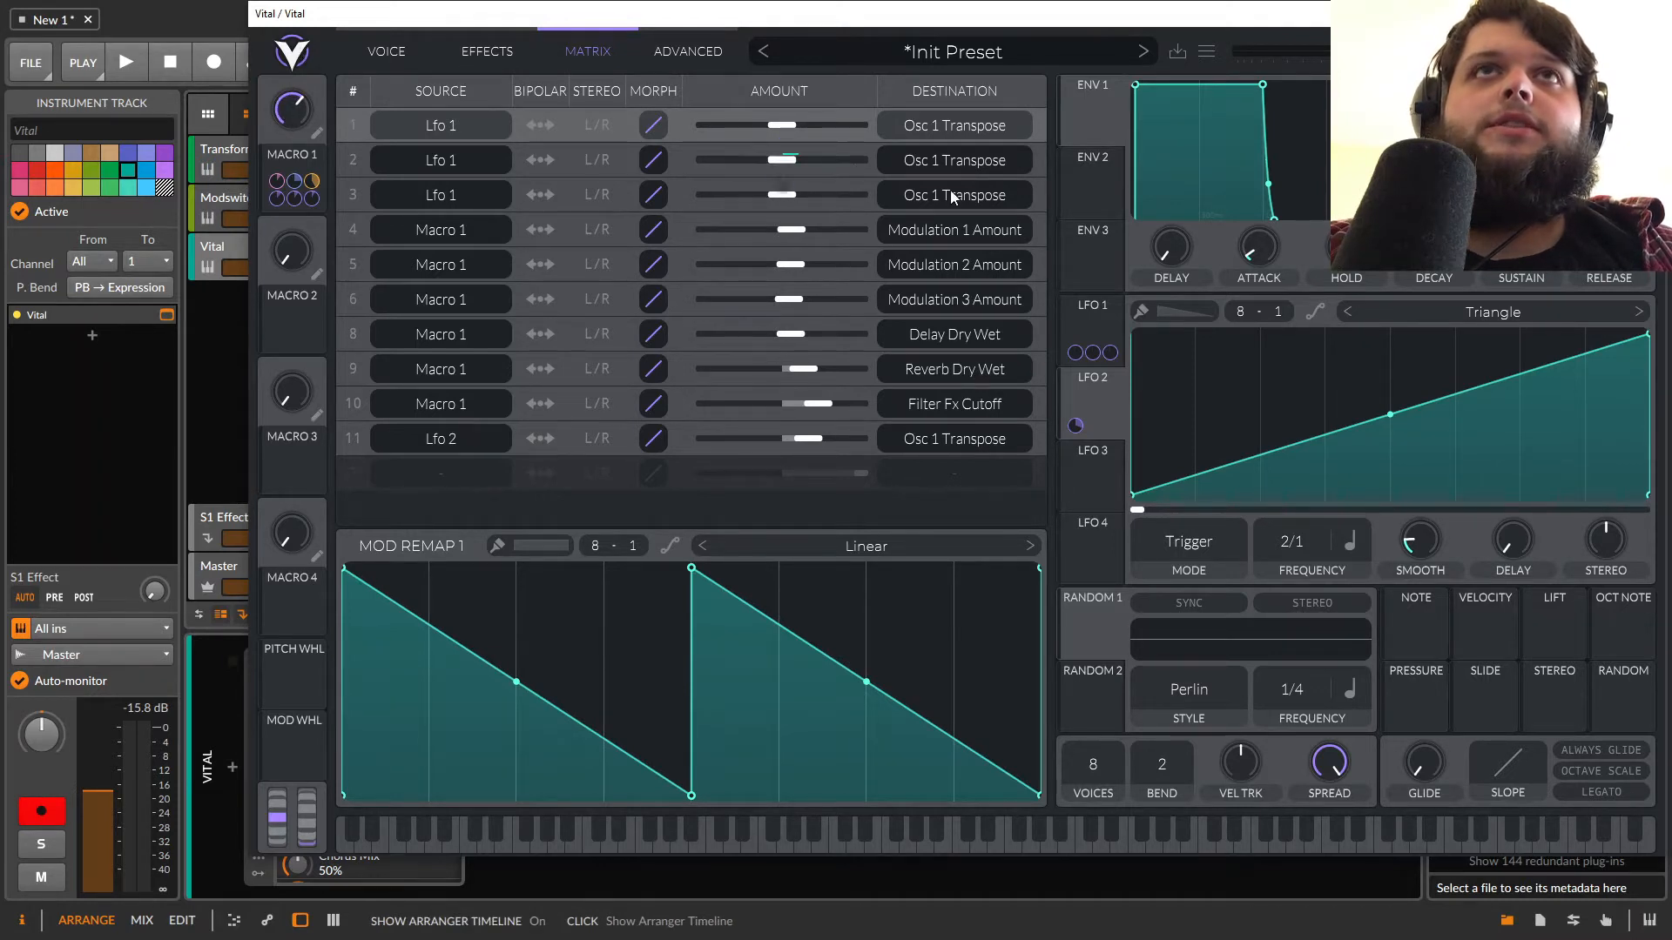
Show the remap curve of the second LFO 1 to Osc 1 Transpose routing and audition it while raising Macro 1 further.
left_click(630, 163)
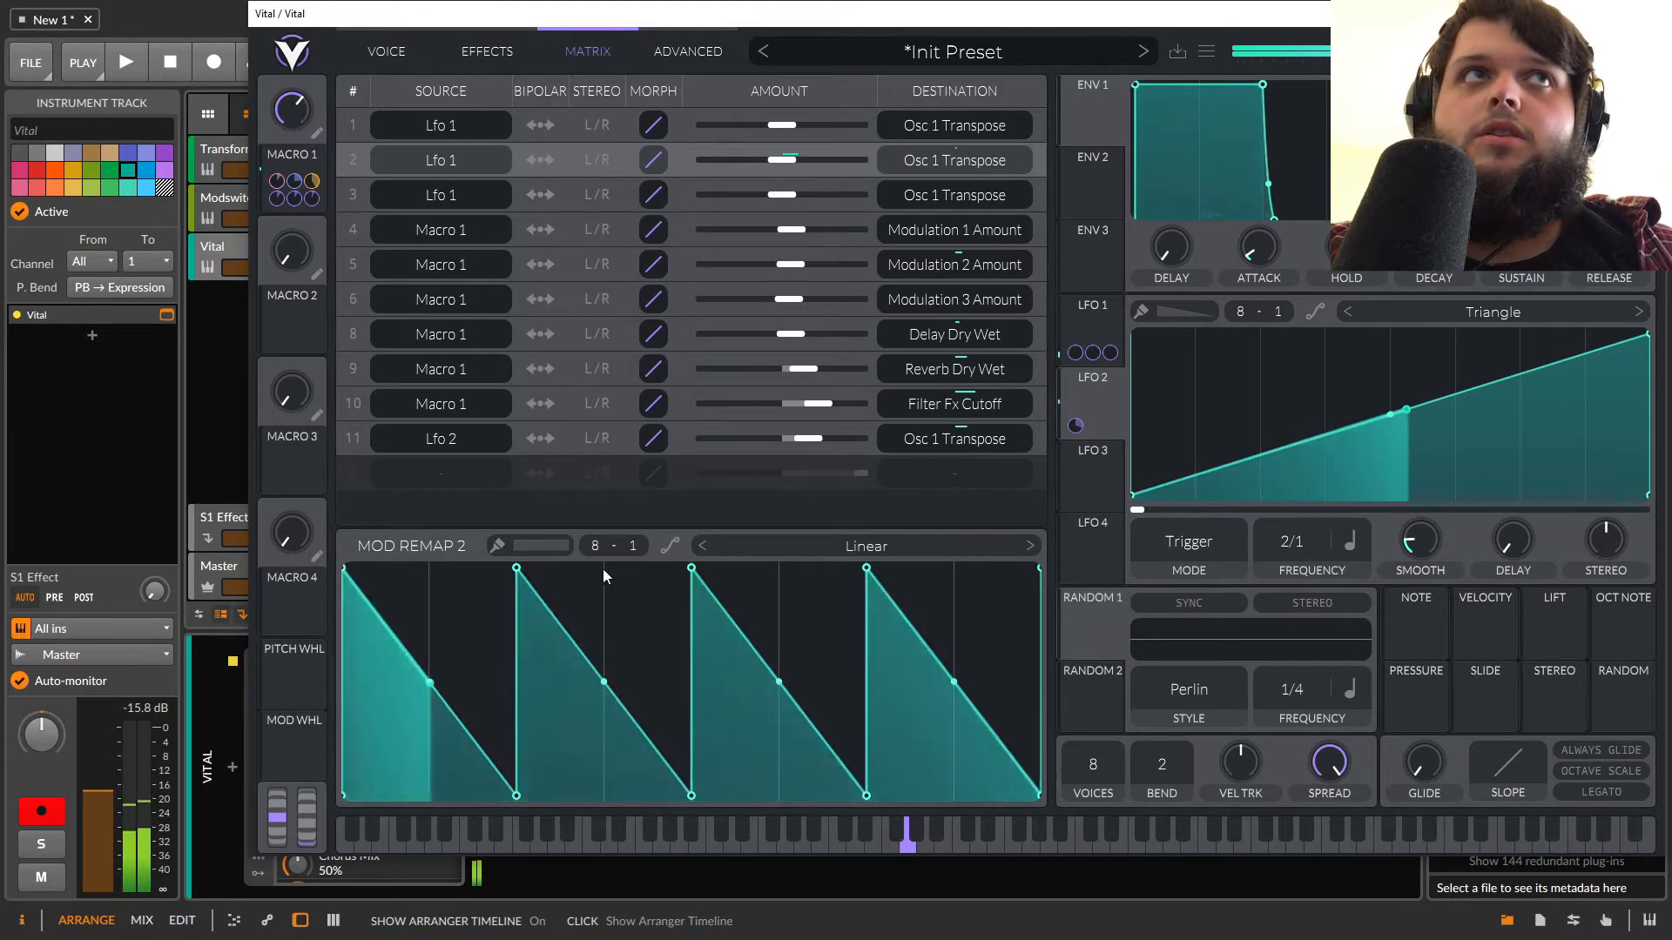
mouse_move(287, 119)
left_click_drag(287, 120, 290, 104)
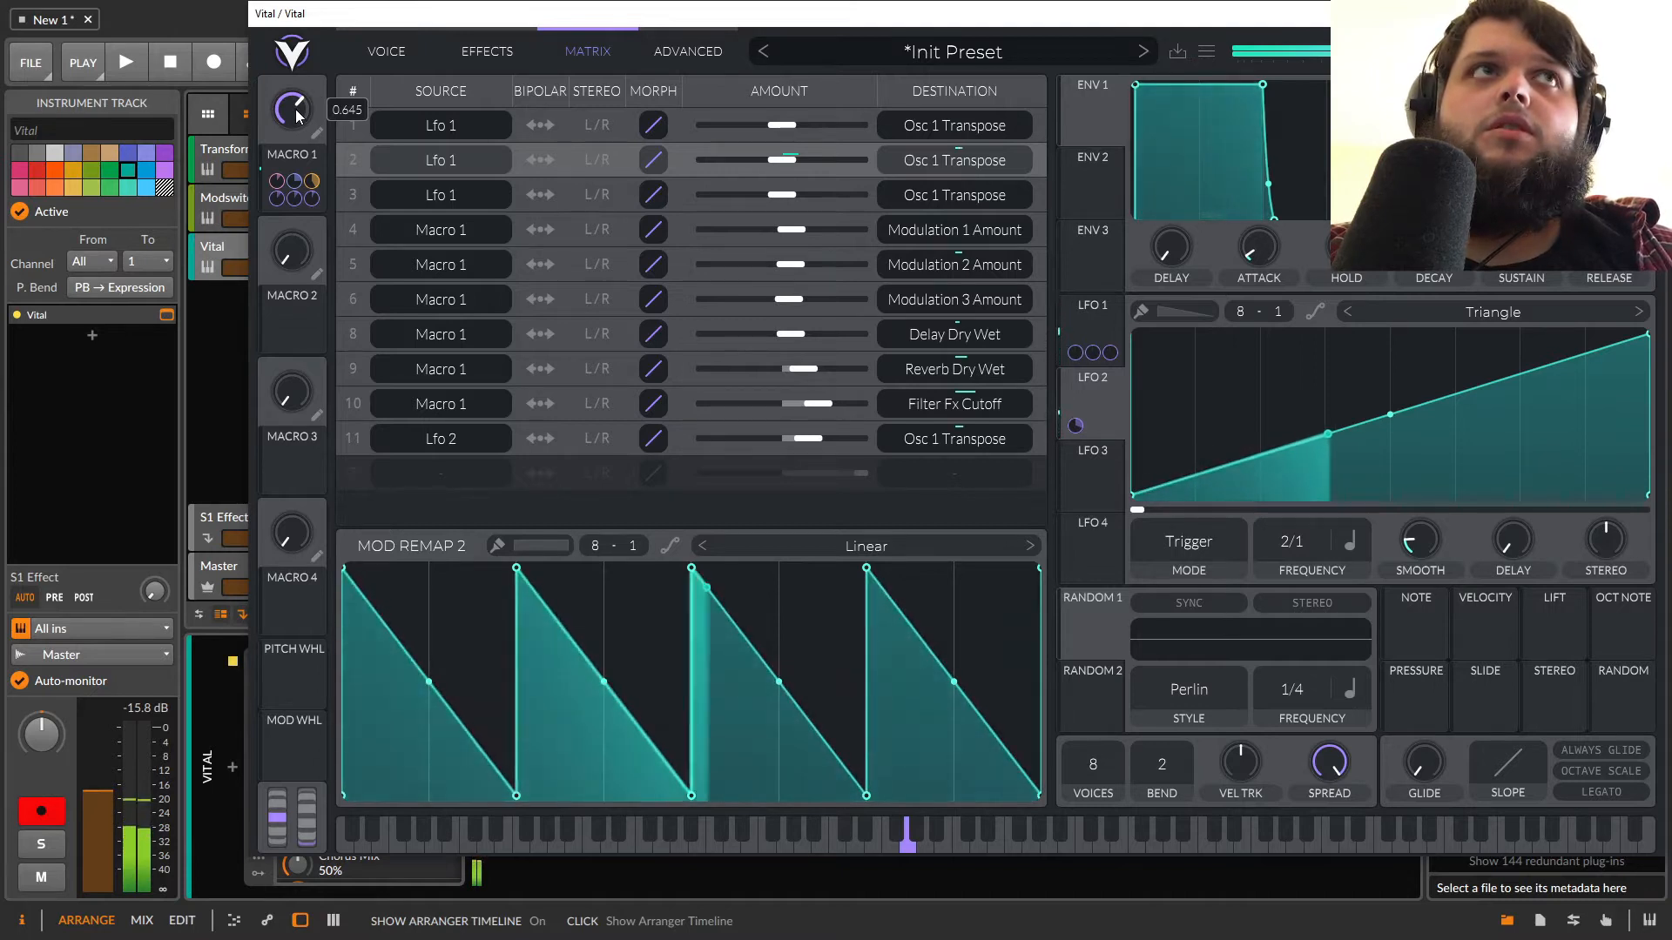
left_click_drag(296, 116, 302, 103)
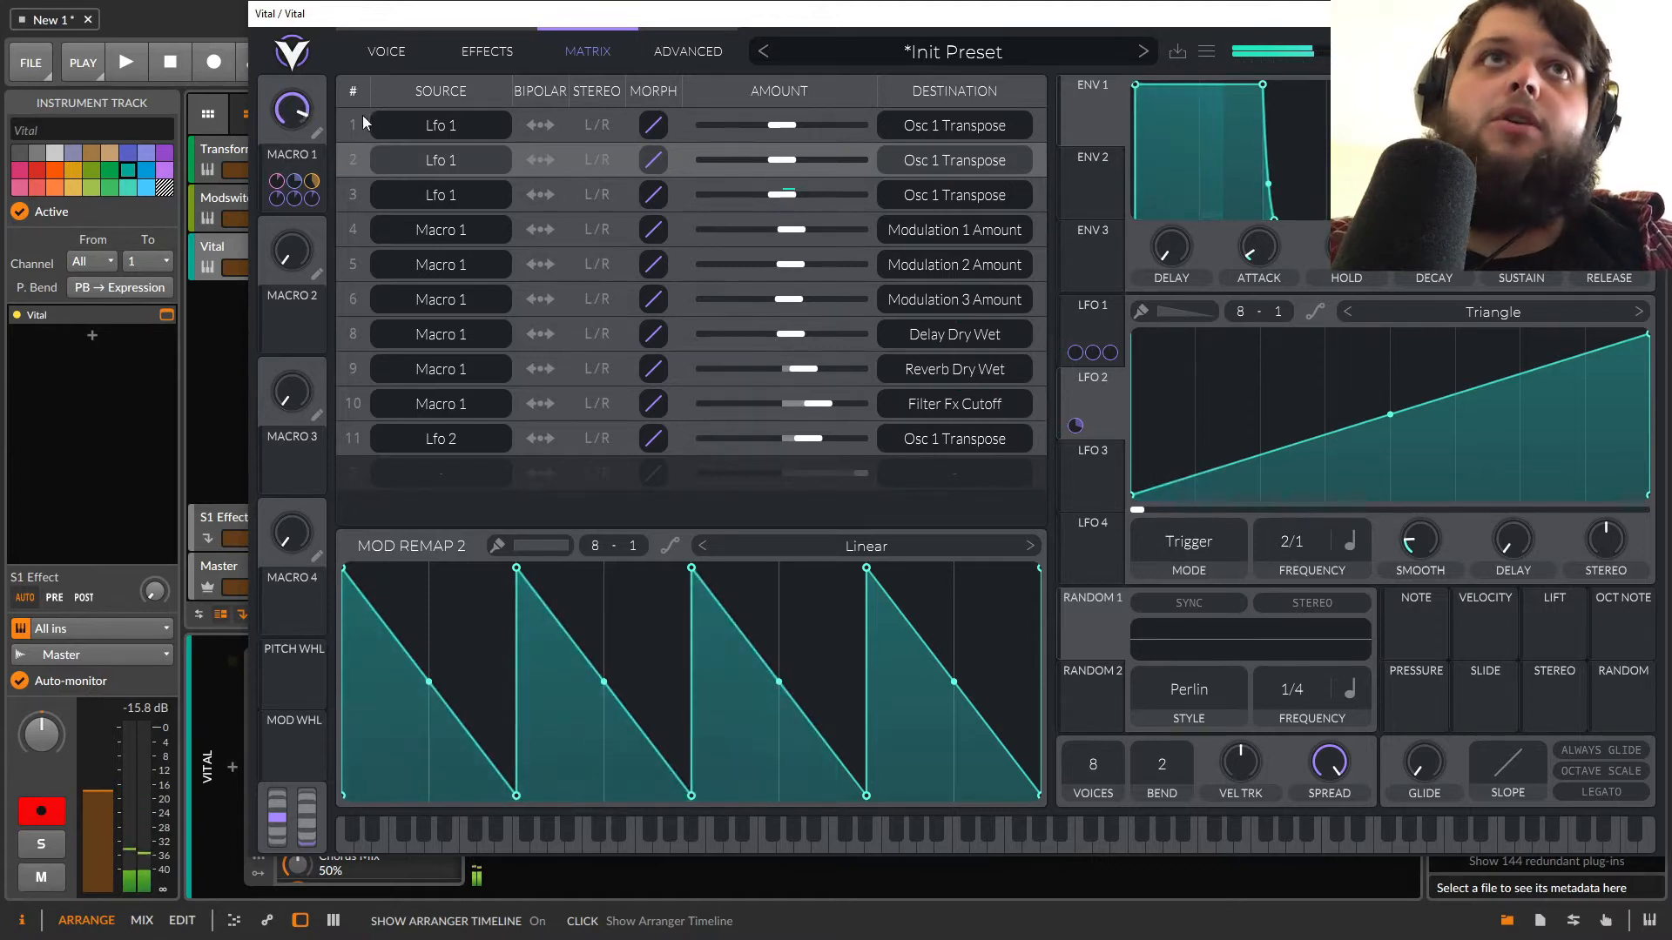
Show the third LFO 1 to Osc 1 Transpose routing's remap curve and raise Macro 1 to maximum to audition it.
left_click(623, 192)
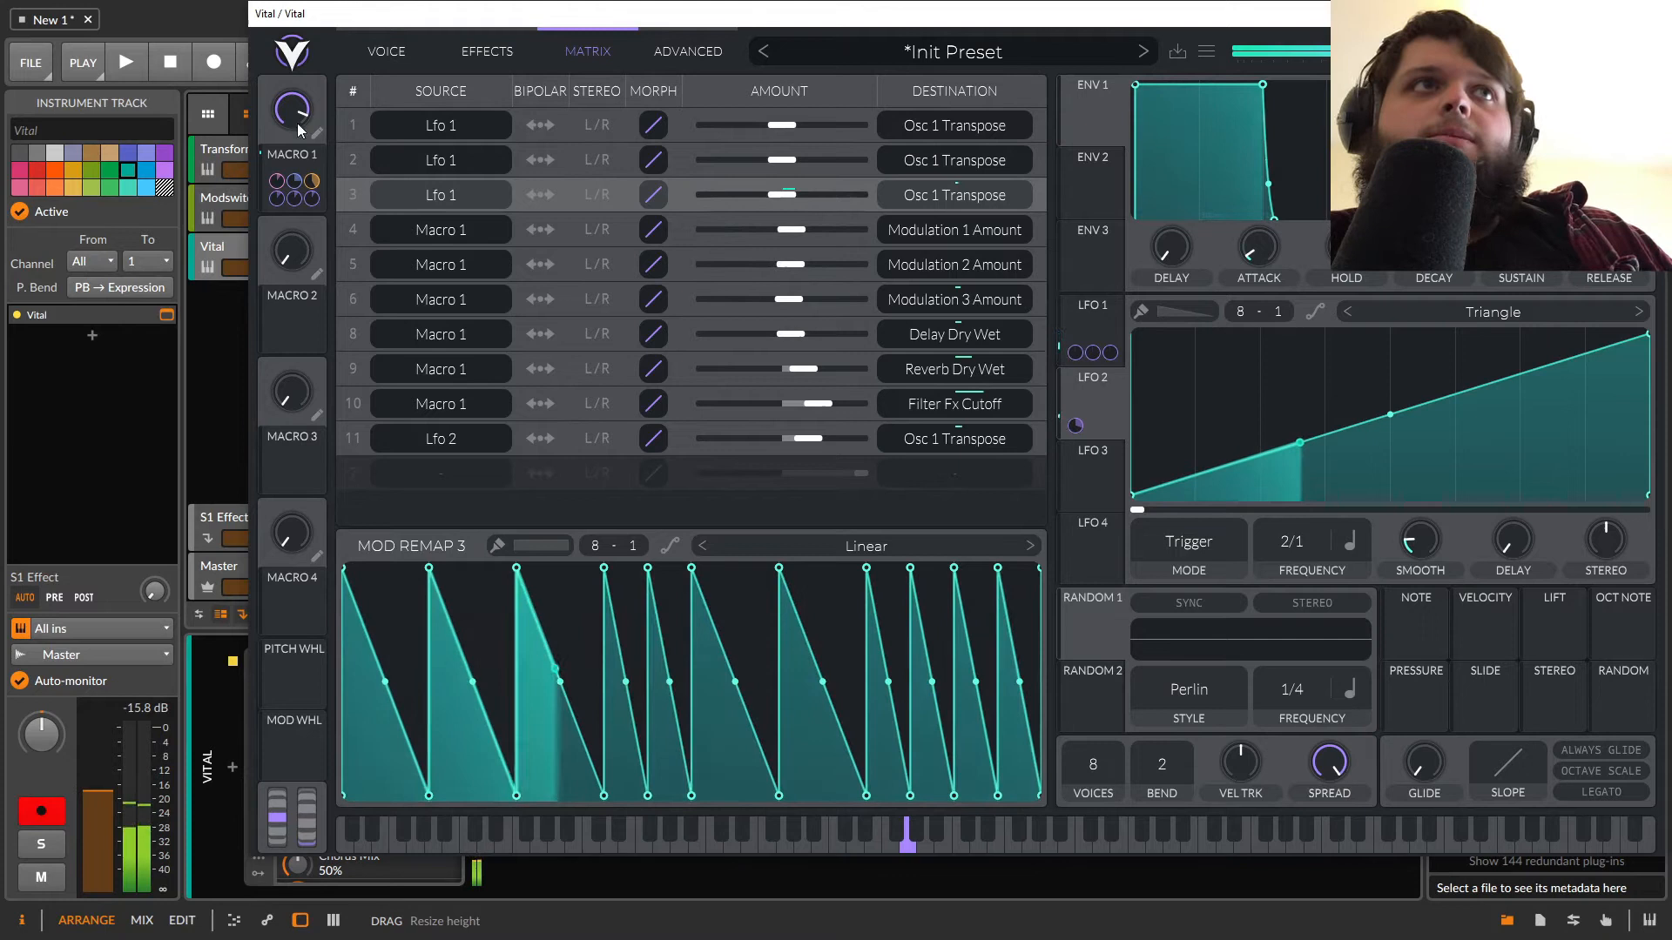
left_click_drag(288, 247, 312, 82)
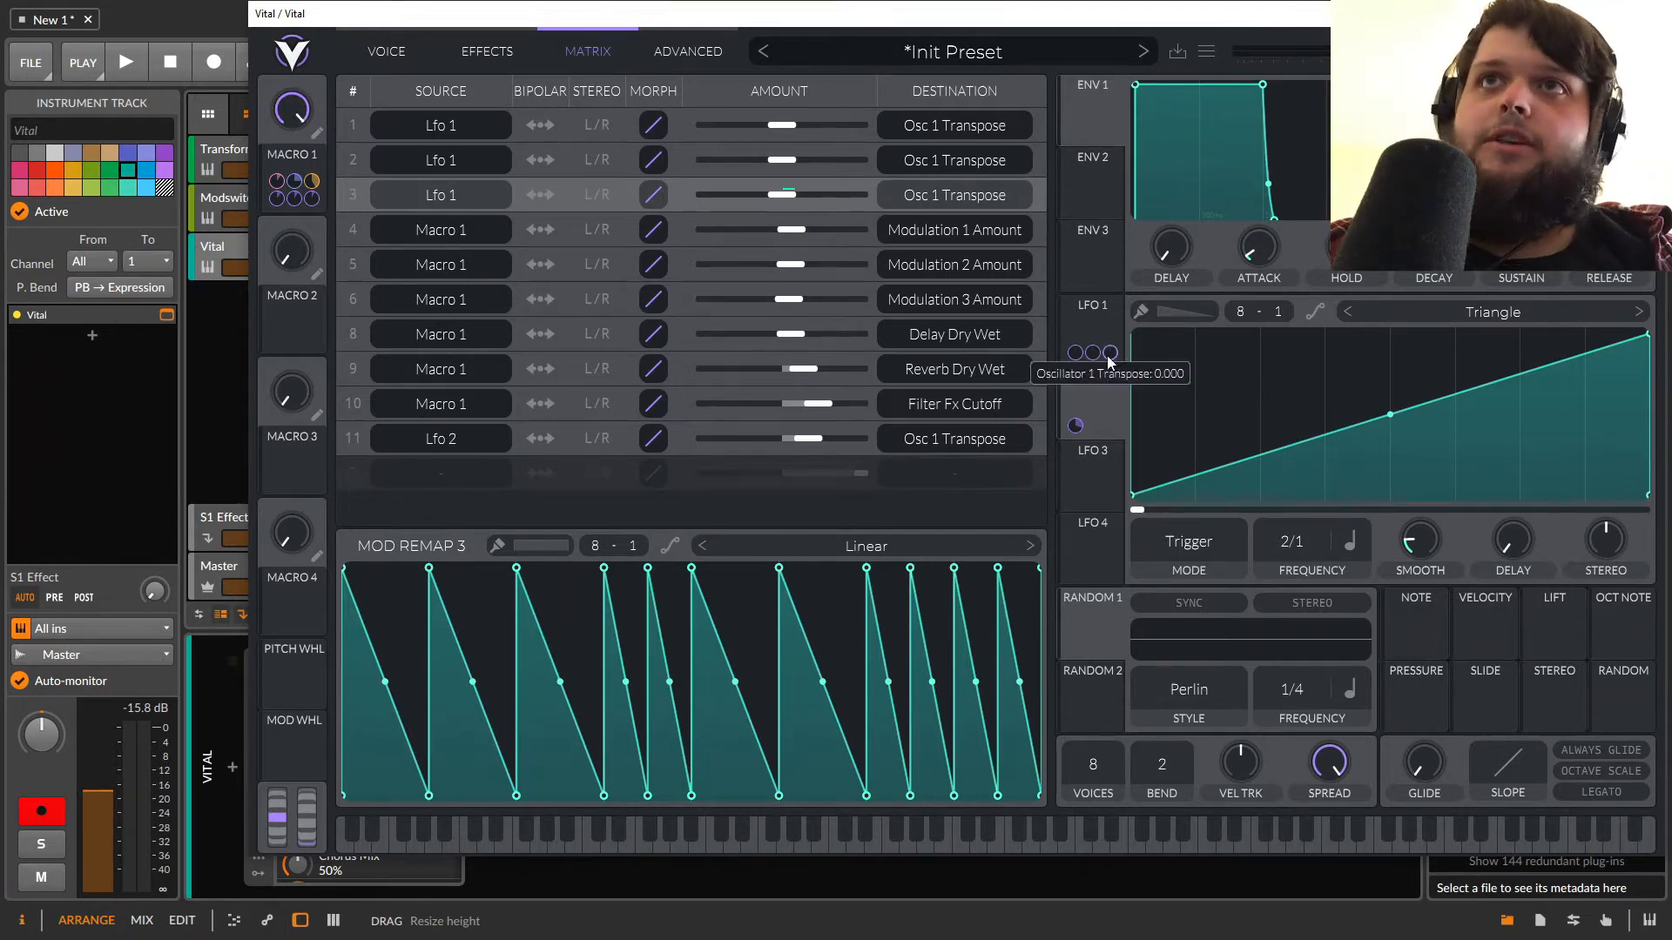
Route LFO 1 to Macro 2 and reshape LFO 1 into a triangle peaking at its midpoint.
left_click(1094, 320)
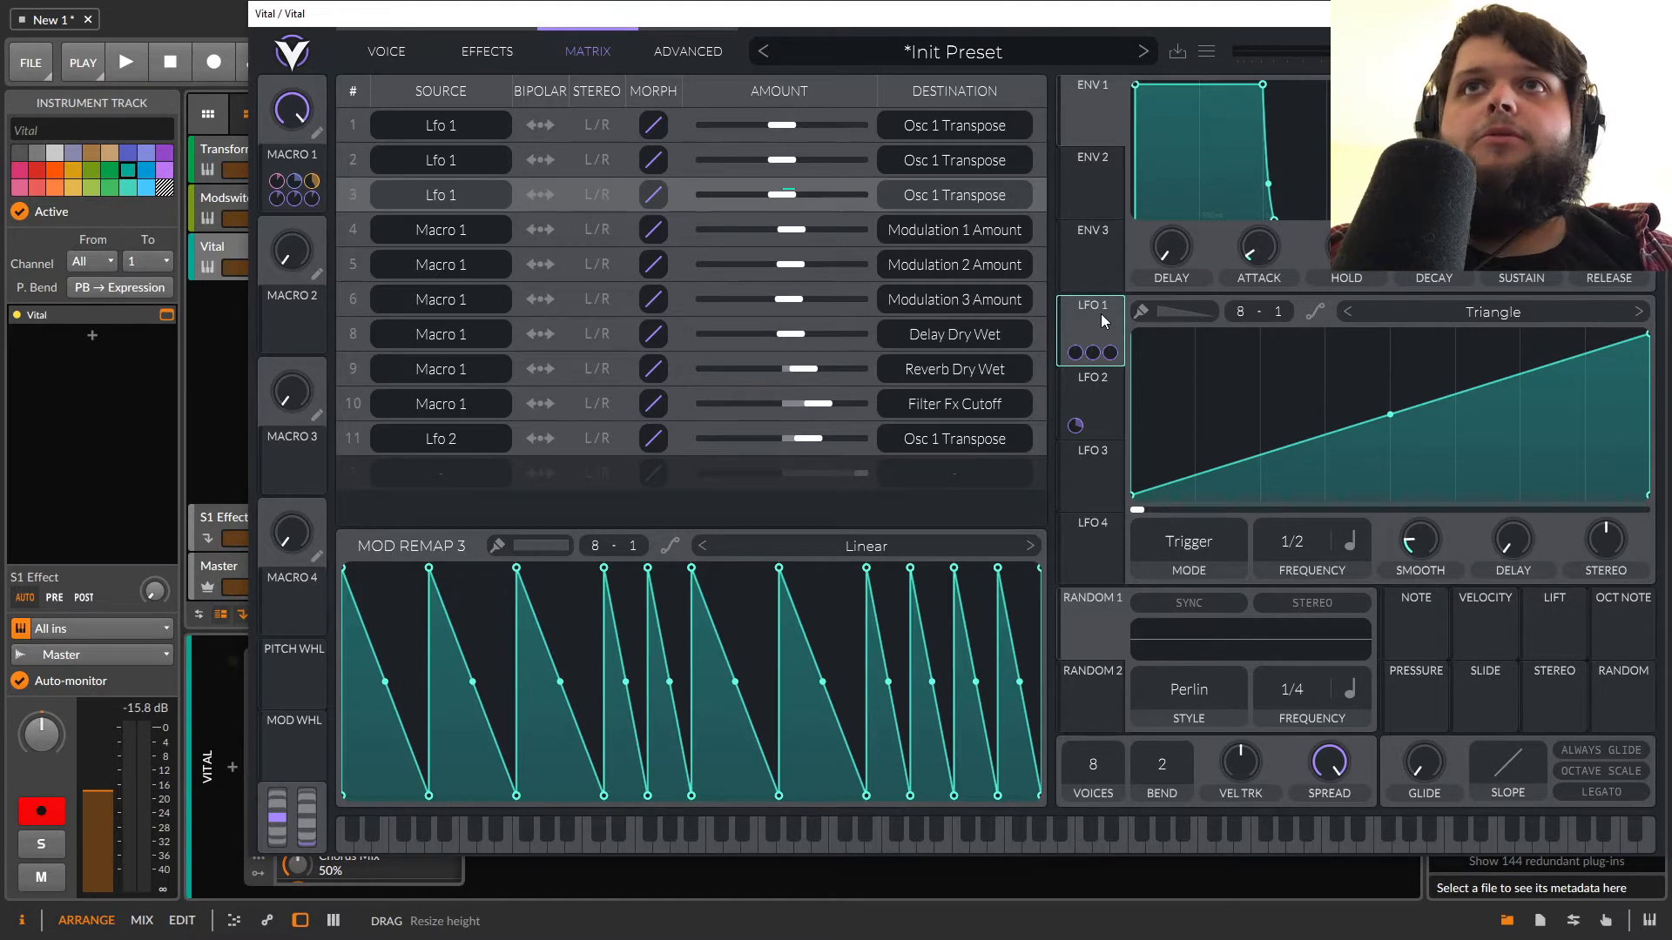
left_click_drag(1109, 317, 283, 252)
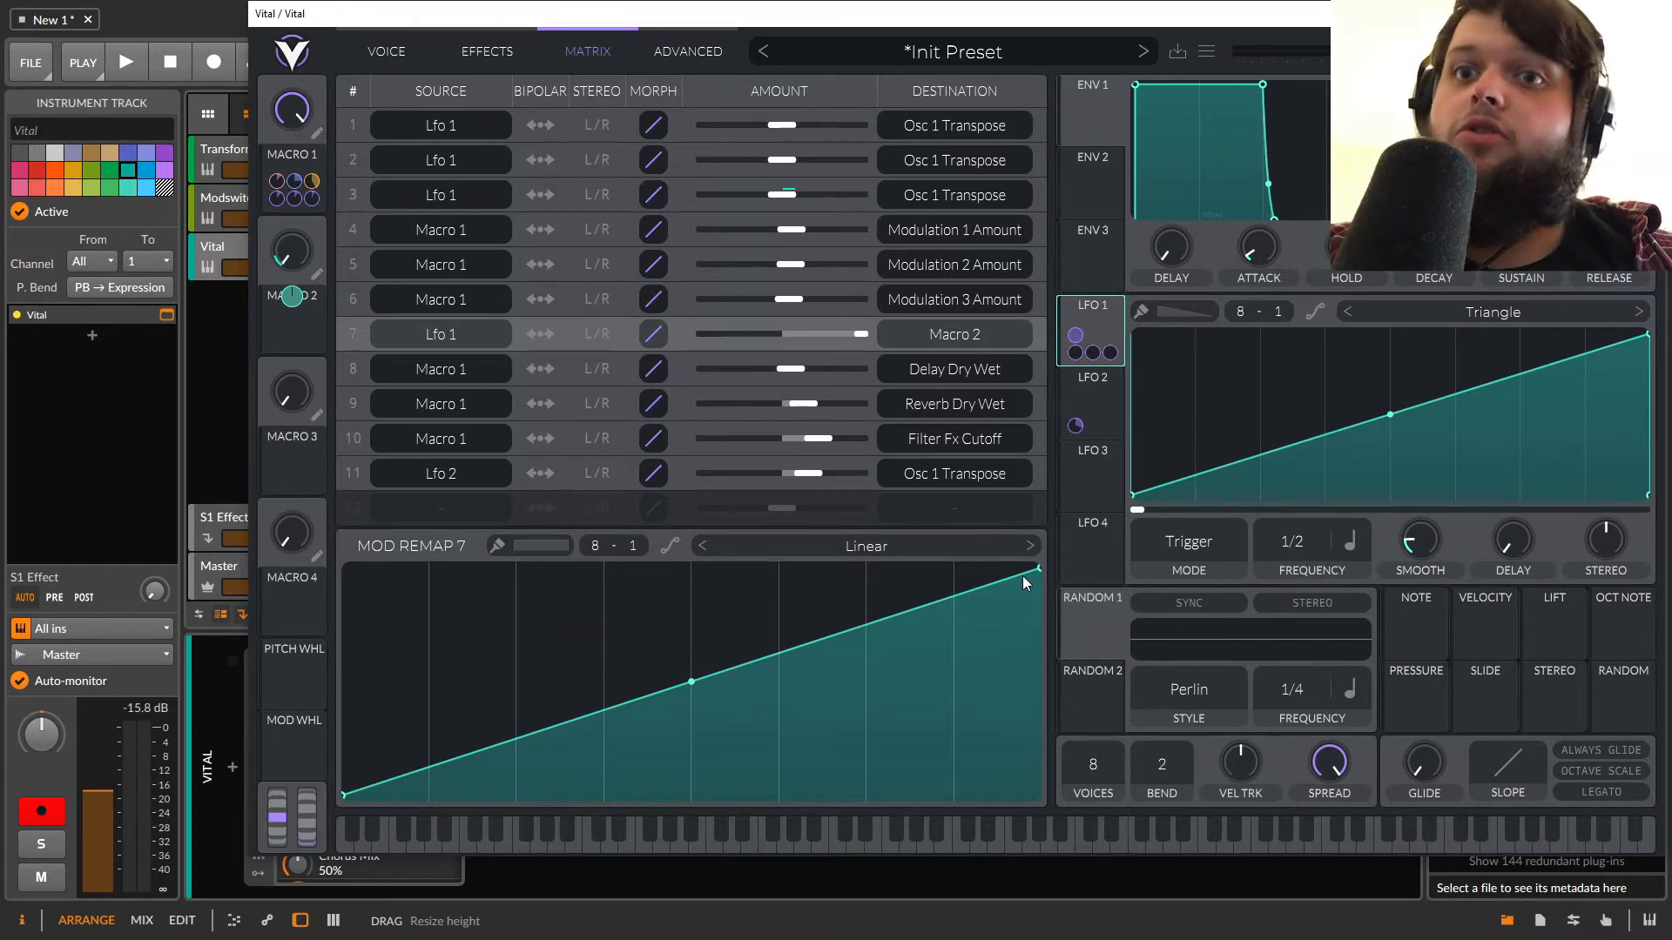
left_click_drag(1648, 334, 1390, 333)
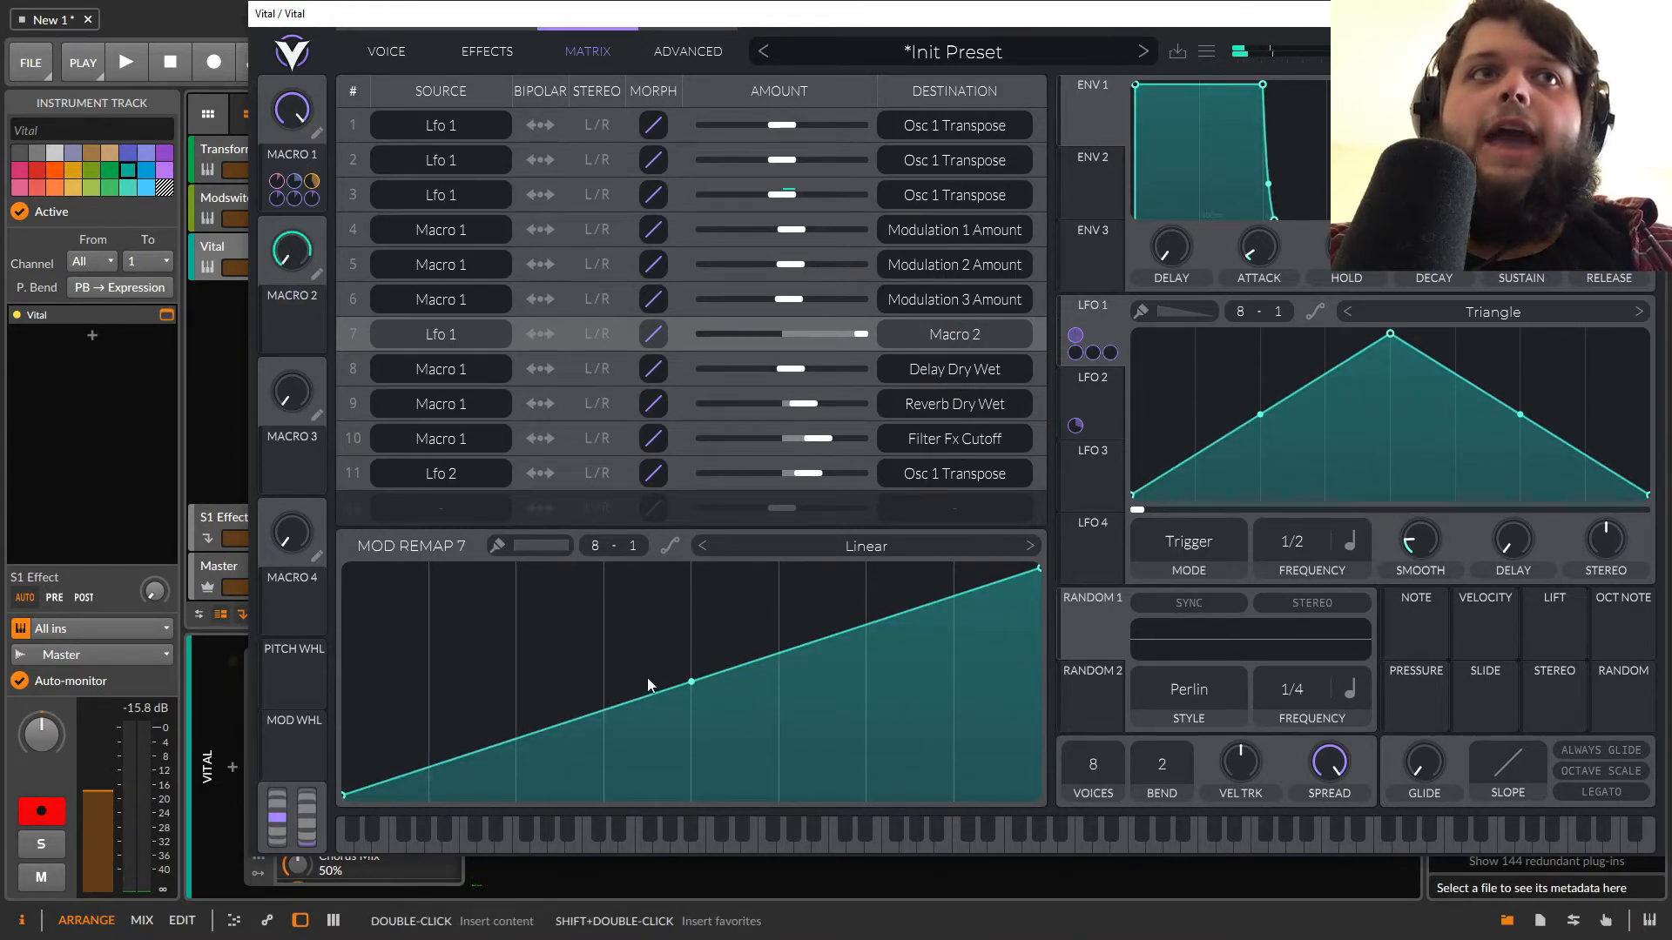
Try bowing the Macro 2 routing's remap curve upward, straighten it again, and restore LFO 1 to a rising ramp.
left_click_drag(692, 686, 659, 510)
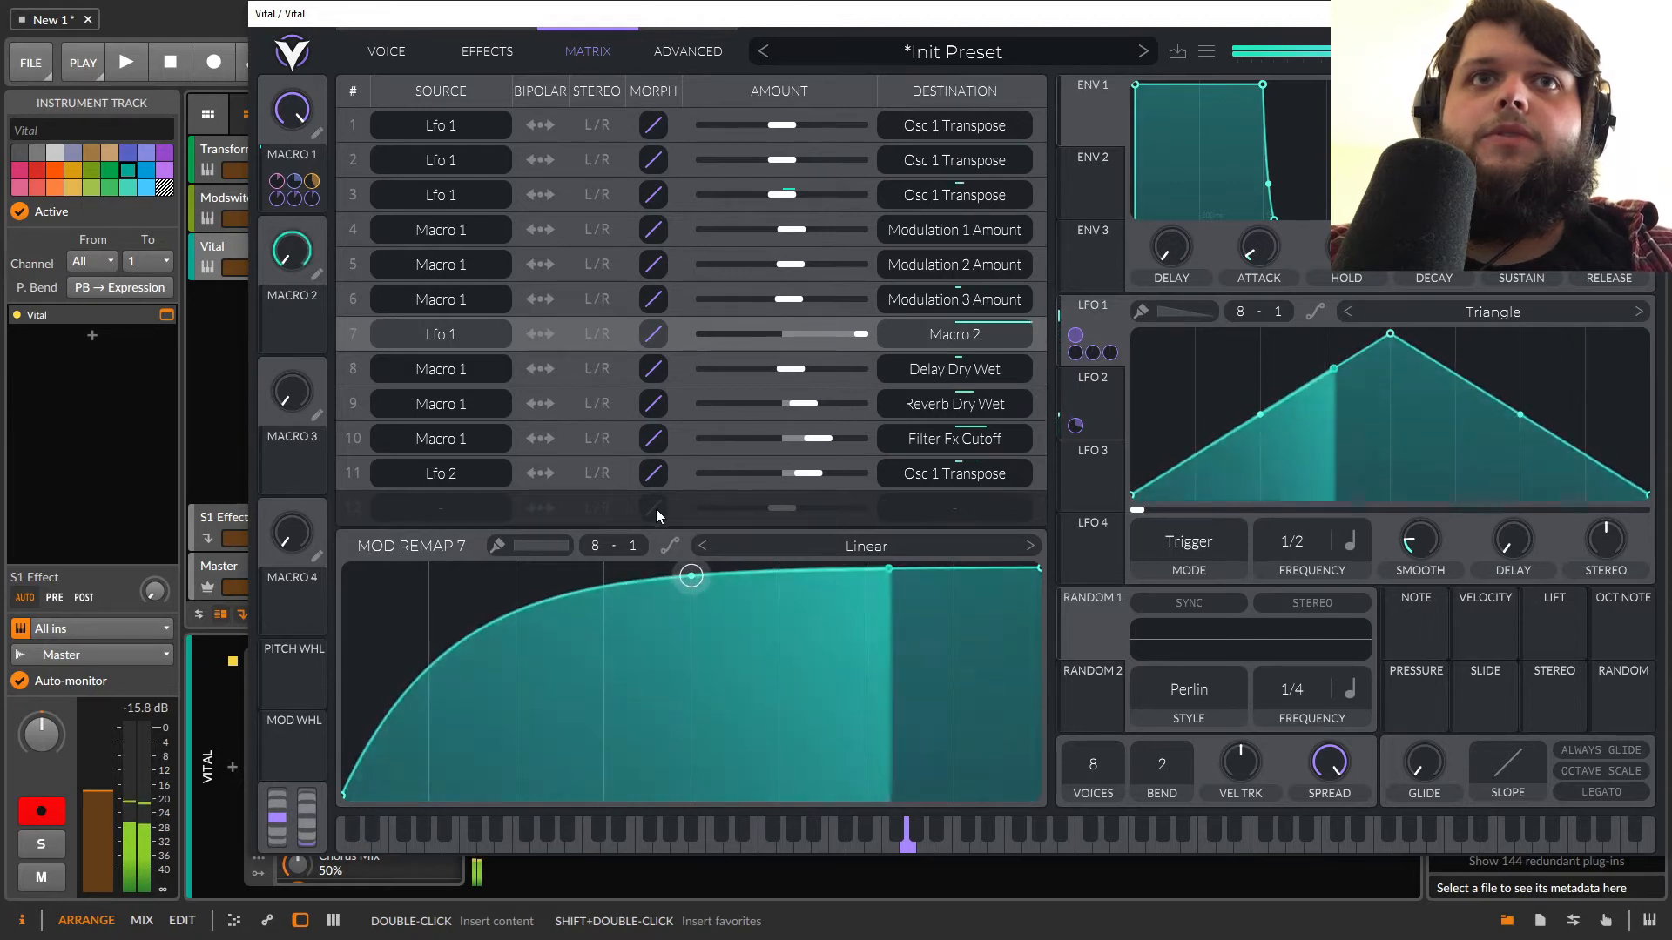
left_click_drag(656, 508, 724, 702)
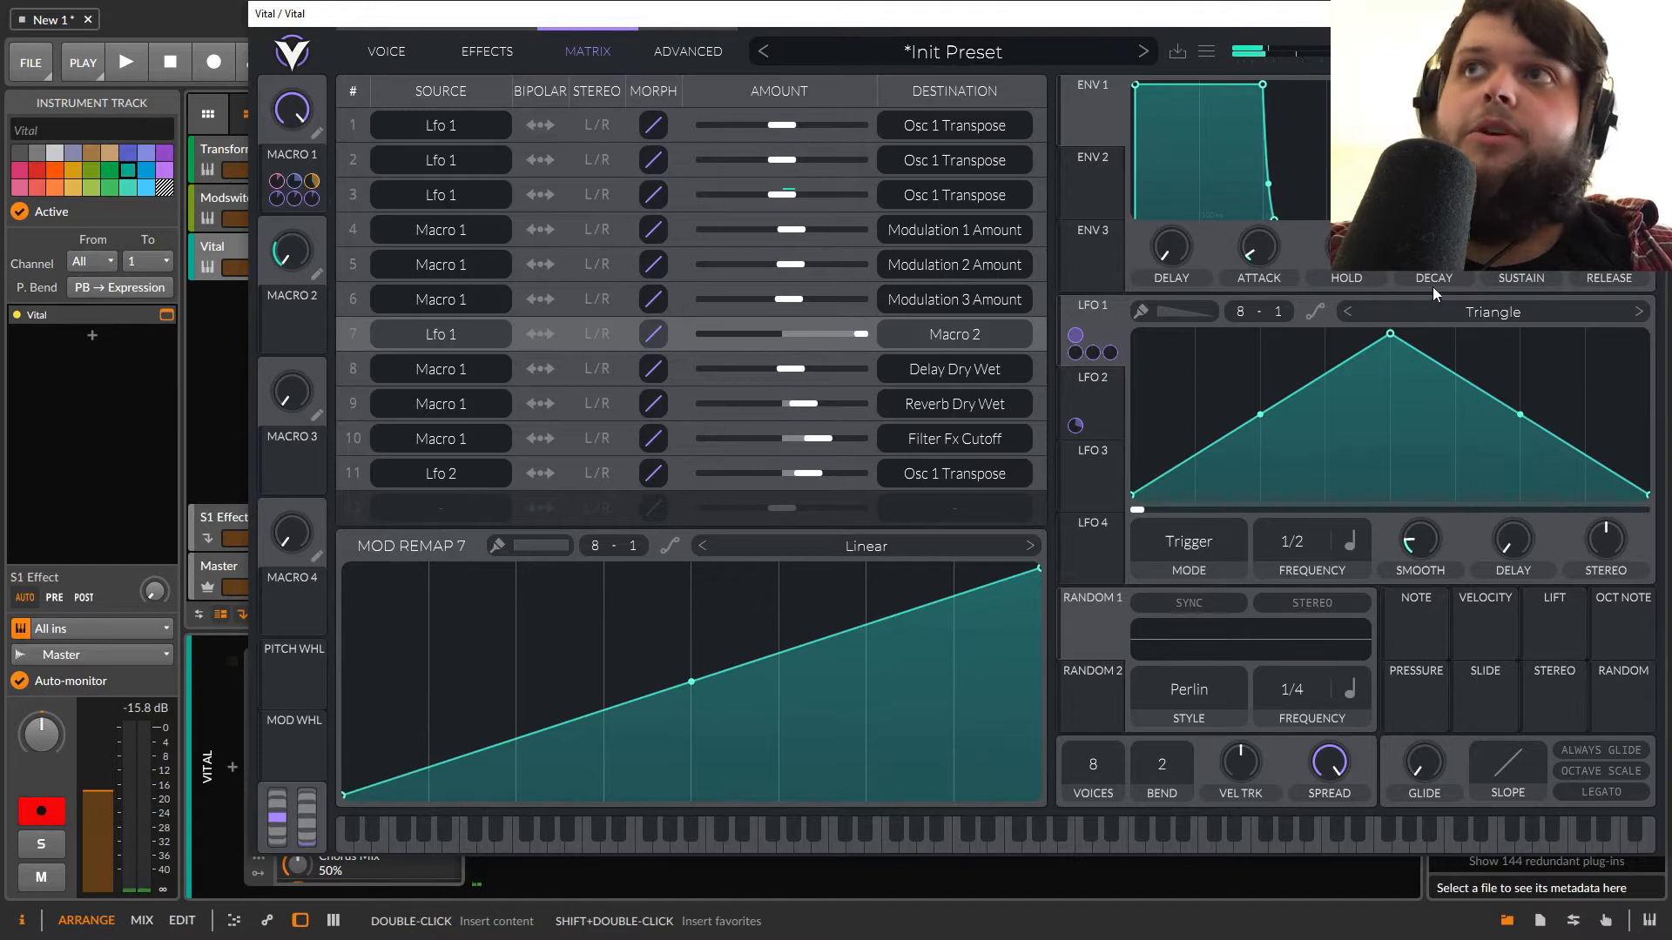
left_click_drag(1390, 334, 1645, 336)
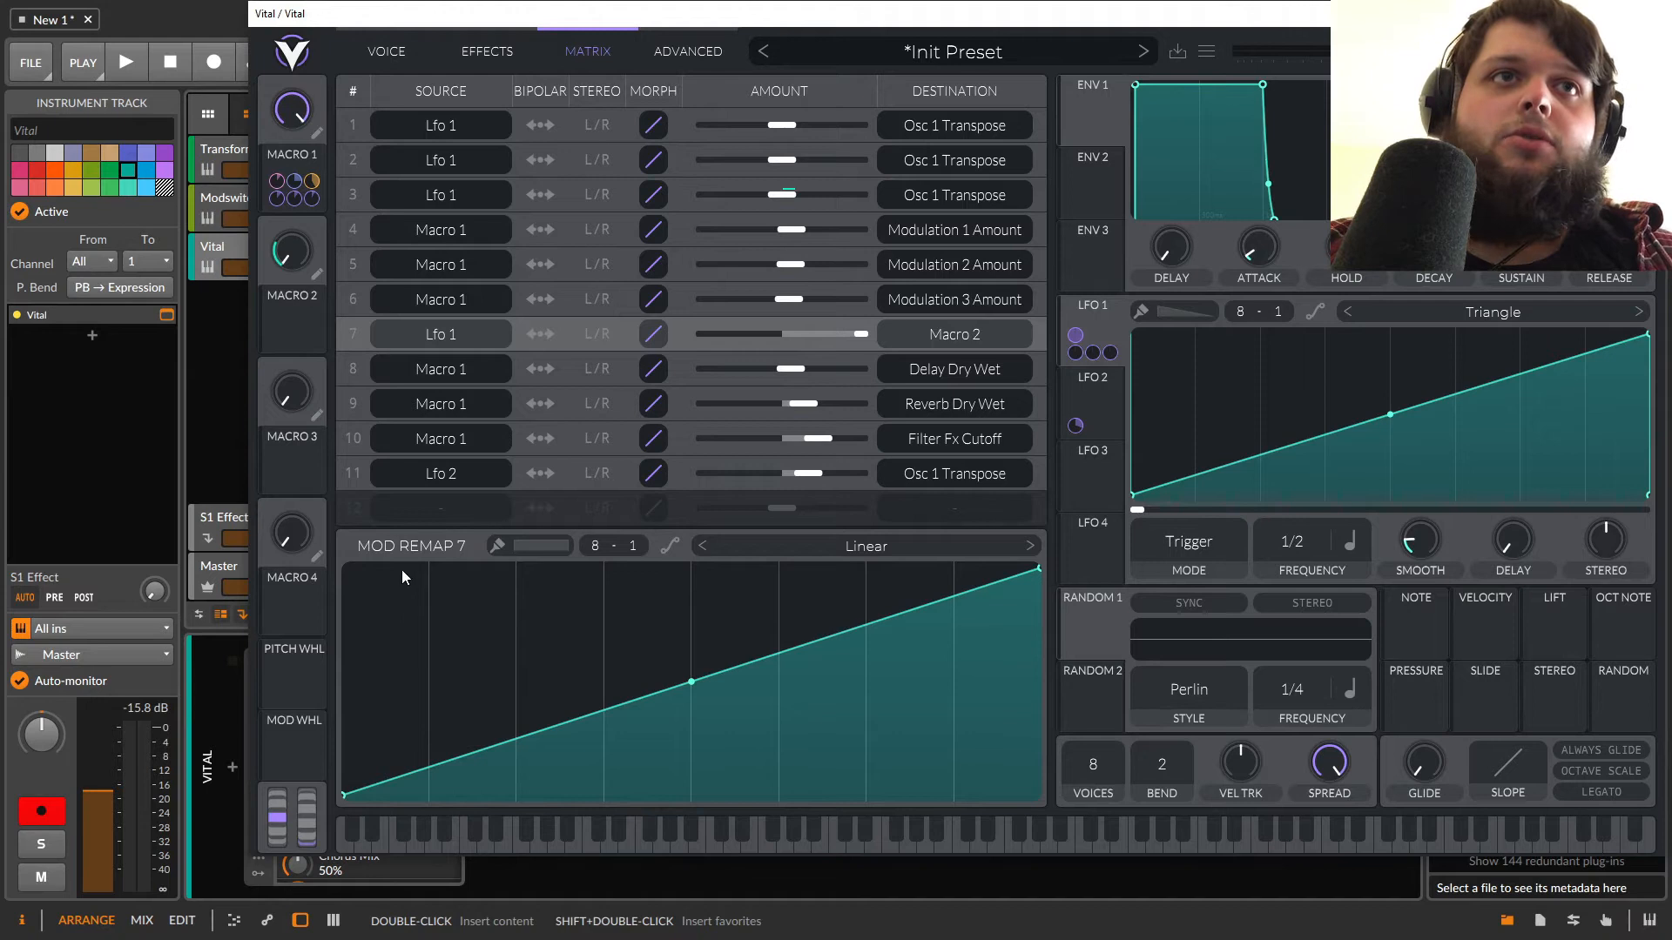
Set LFO 1's frequency to 1/1 and paint four triangles across the Macro 2 remap with the Tri brush on a four-column grid.
left_click(546, 541)
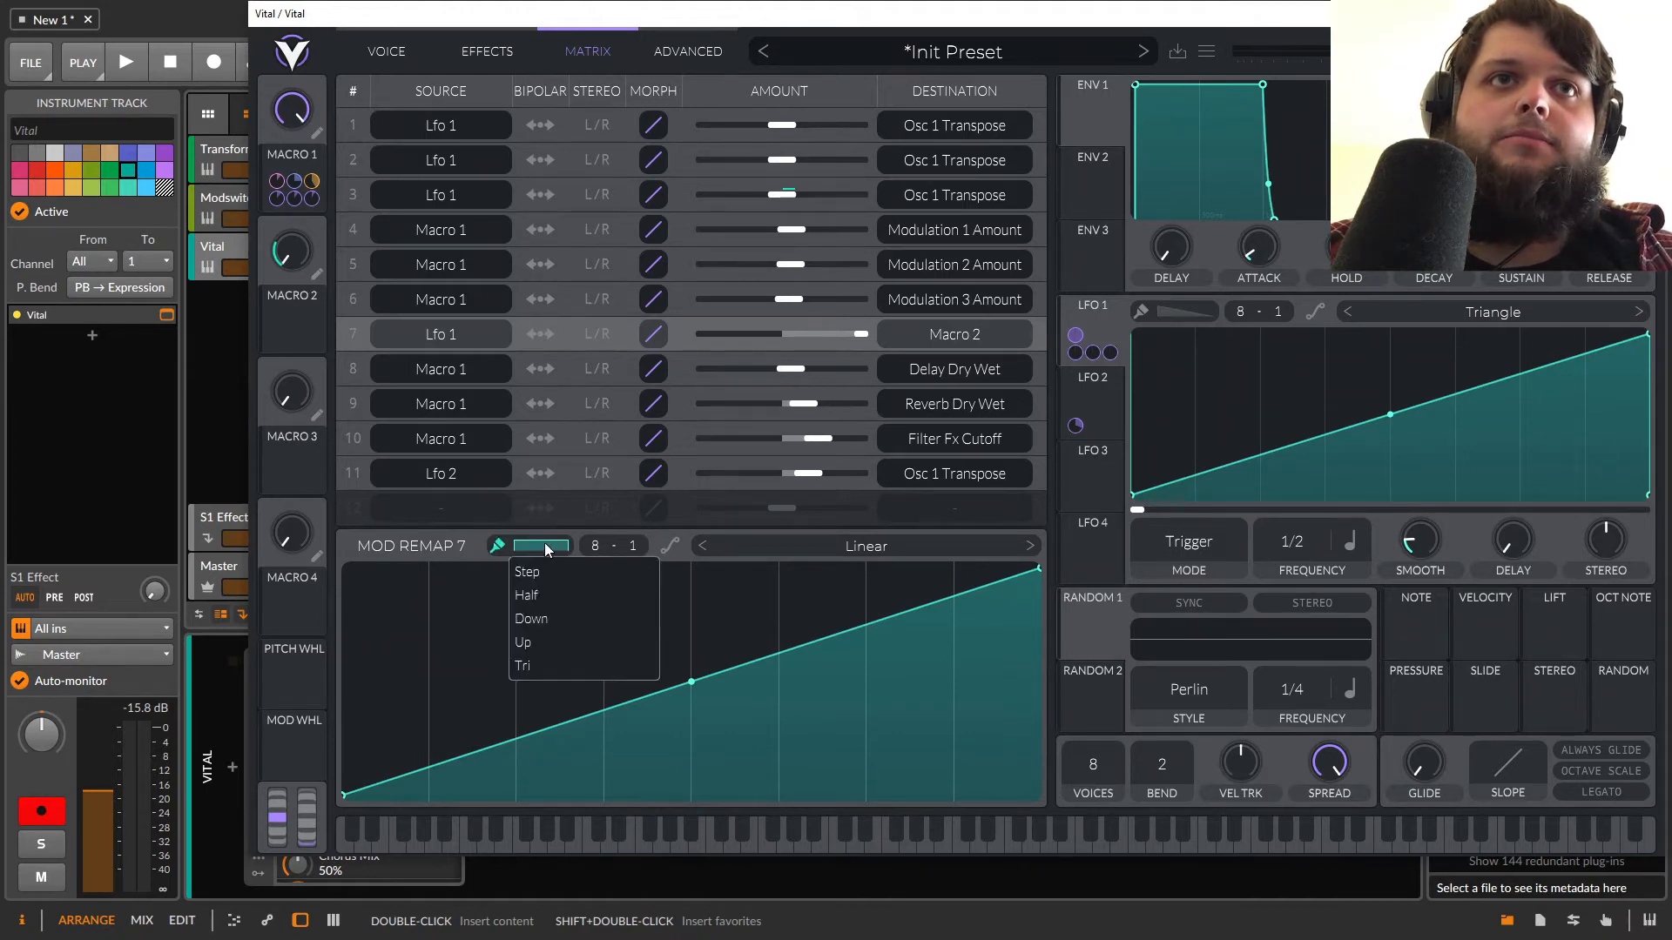
left_click(543, 669)
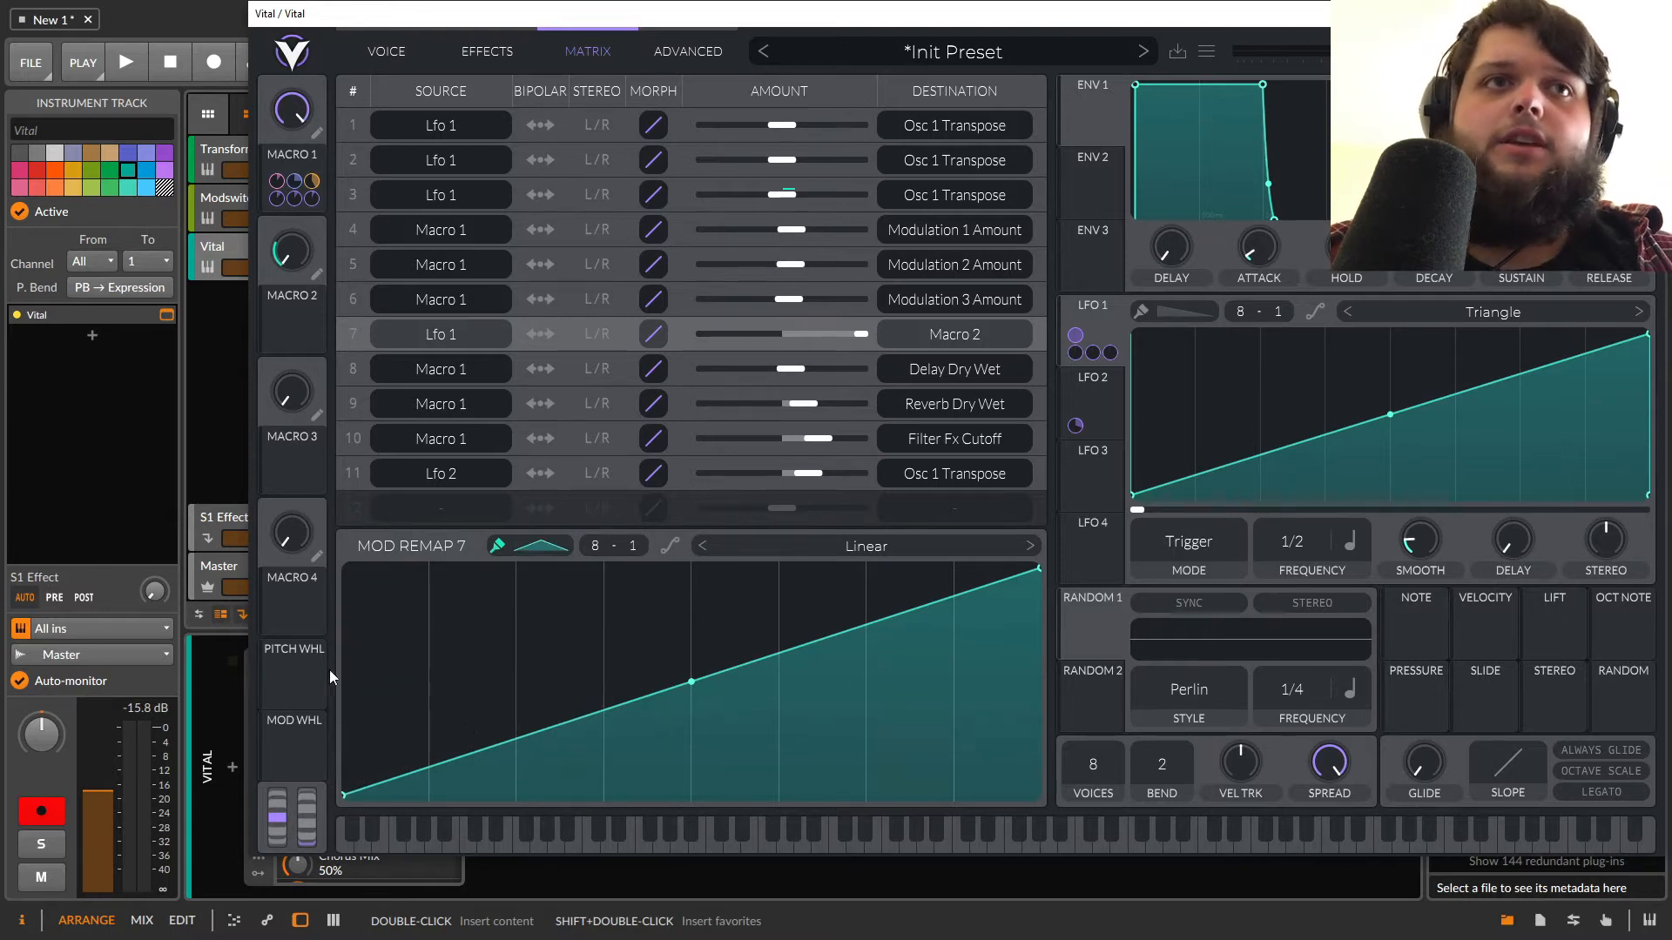
left_click_drag(595, 546, 602, 655)
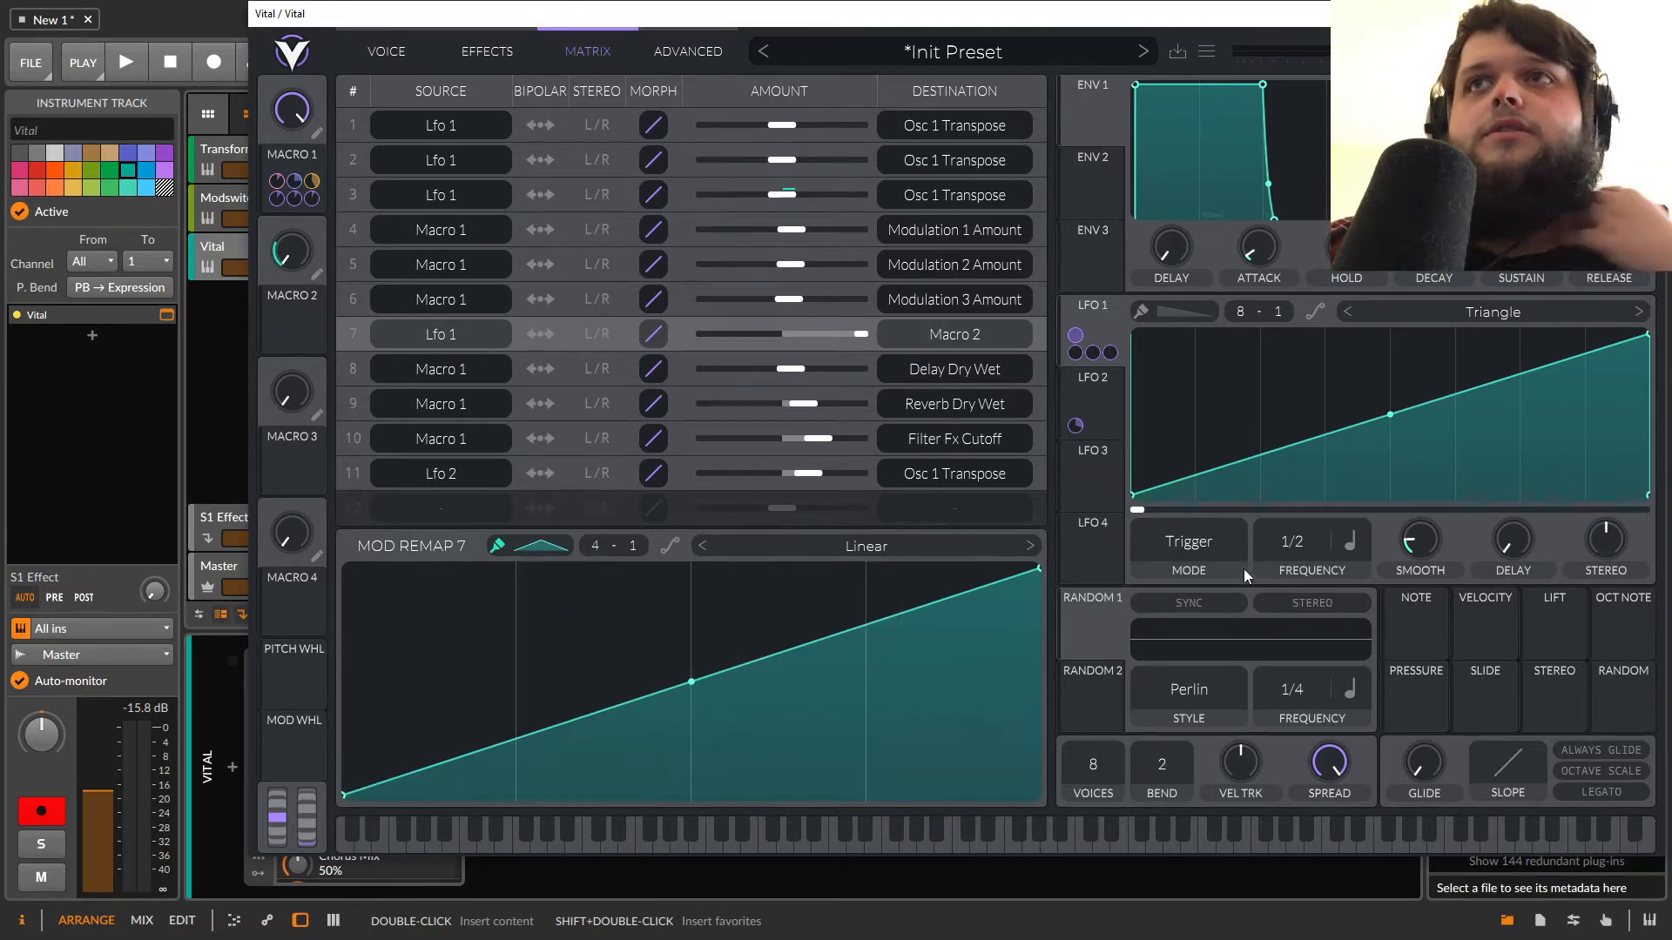
left_click_drag(1277, 545, 1286, 573)
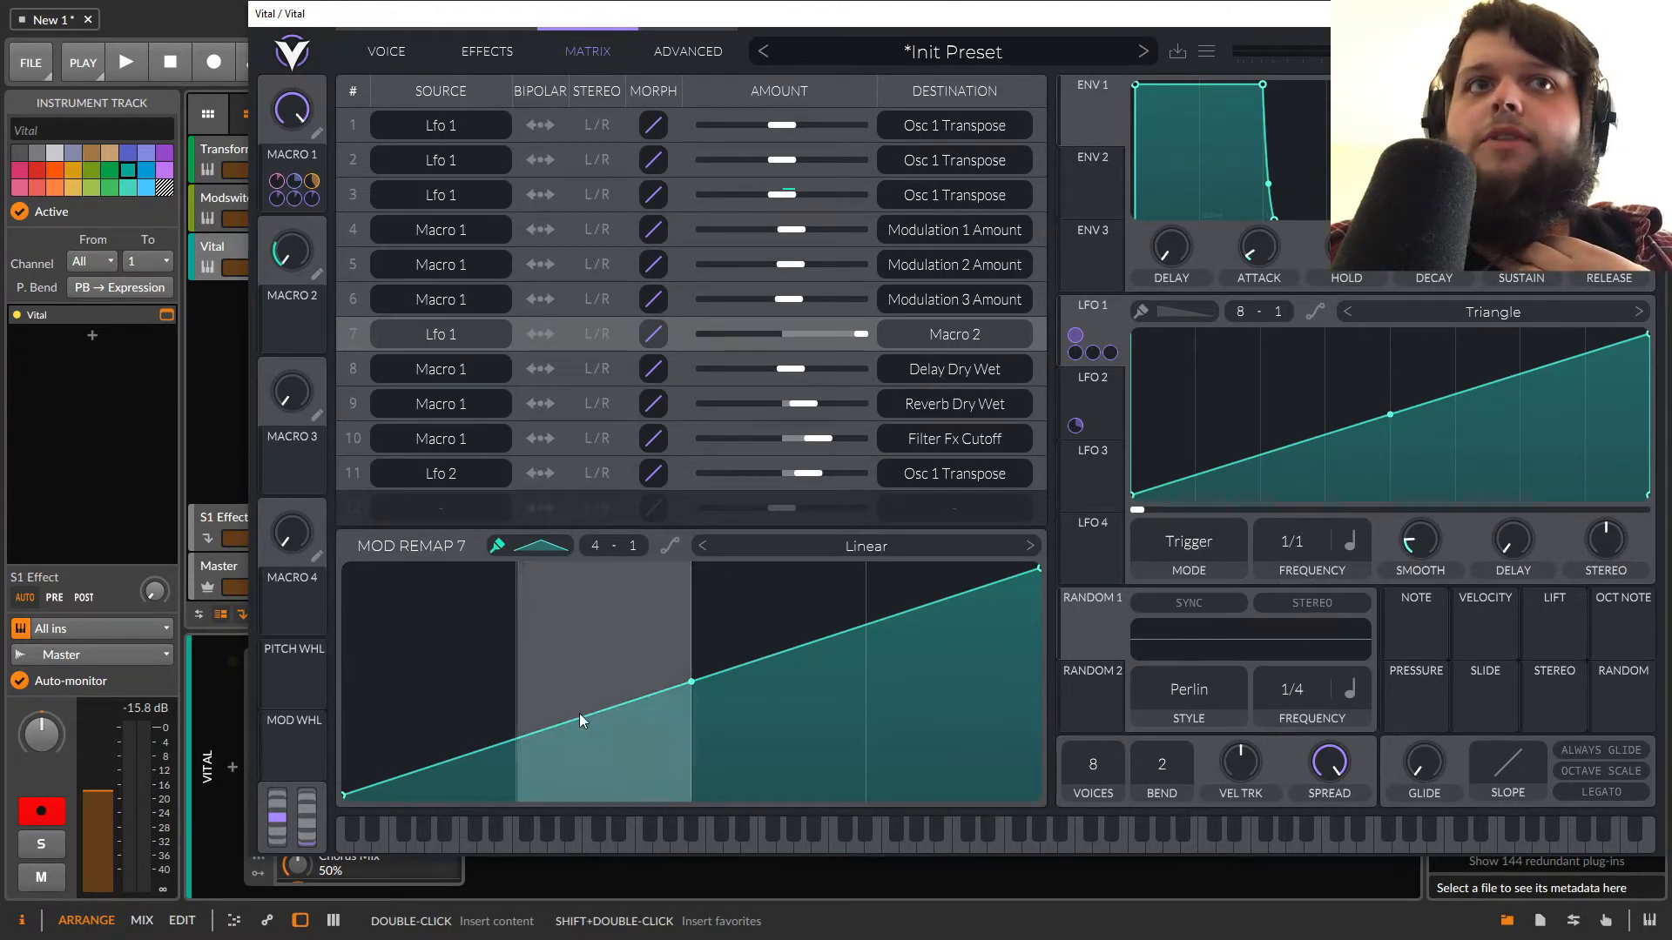
mouse_move(420, 665)
left_mouse_down()
mouse_move(431, 516)
mouse_move(613, 673)
mouse_move(620, 531)
left_mouse_up()
left_click_drag(772, 662, 817, 423)
left_click_drag(947, 697, 962, 531)
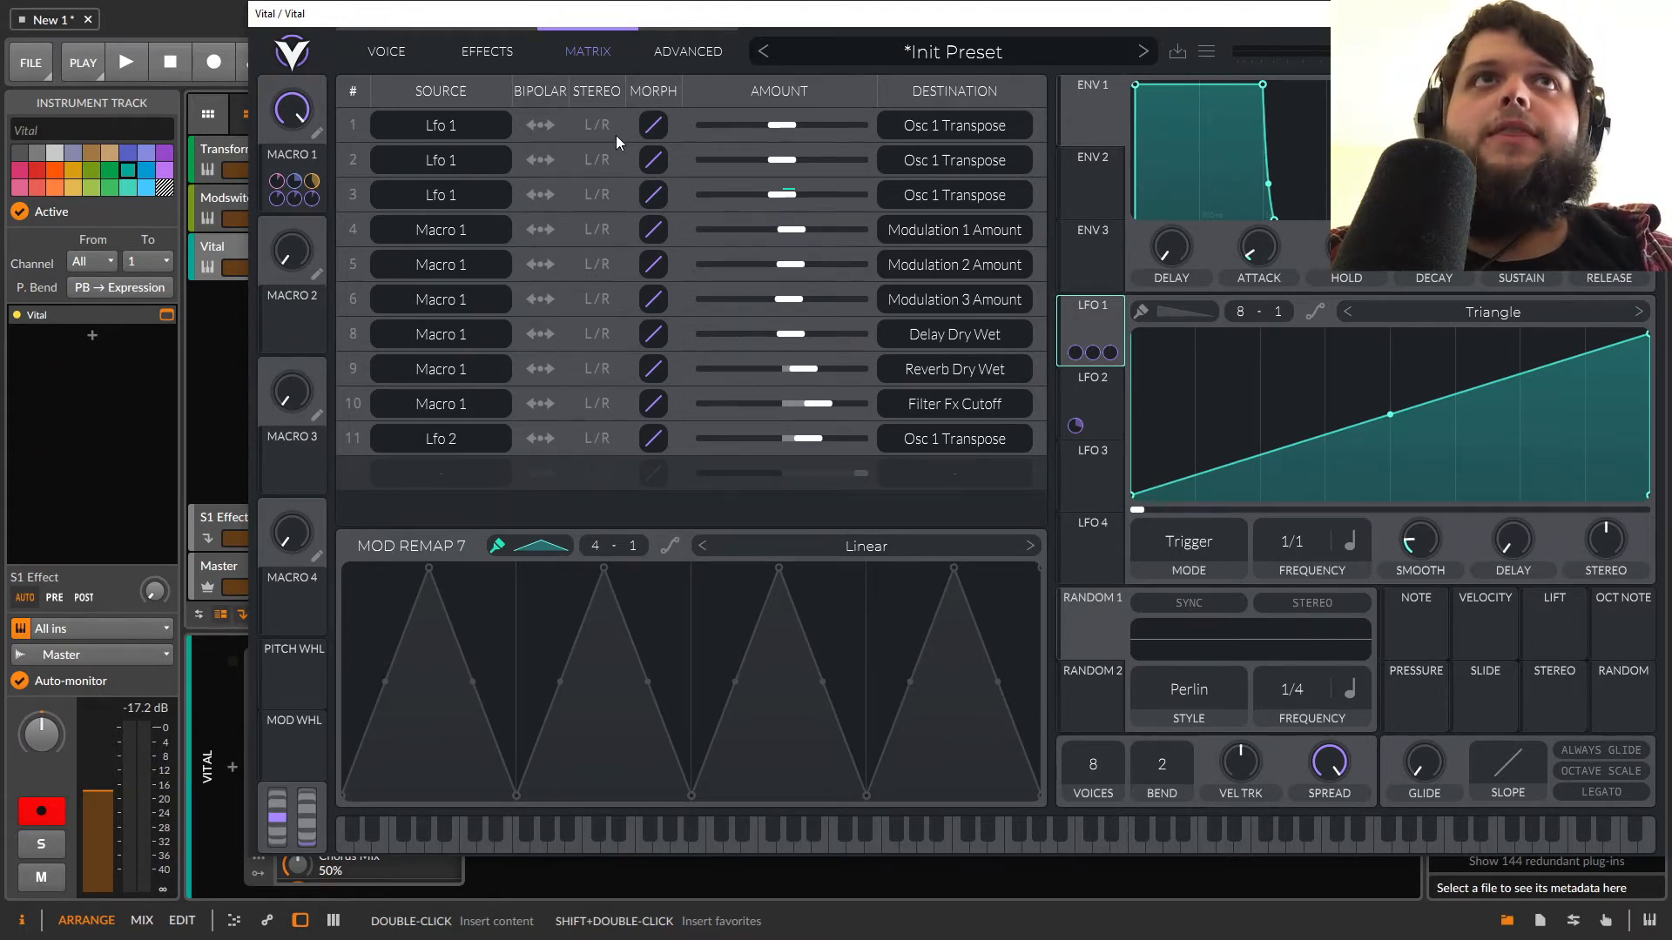
Route LFO 2 to Macro 1 at full amount.
left_click(629, 162)
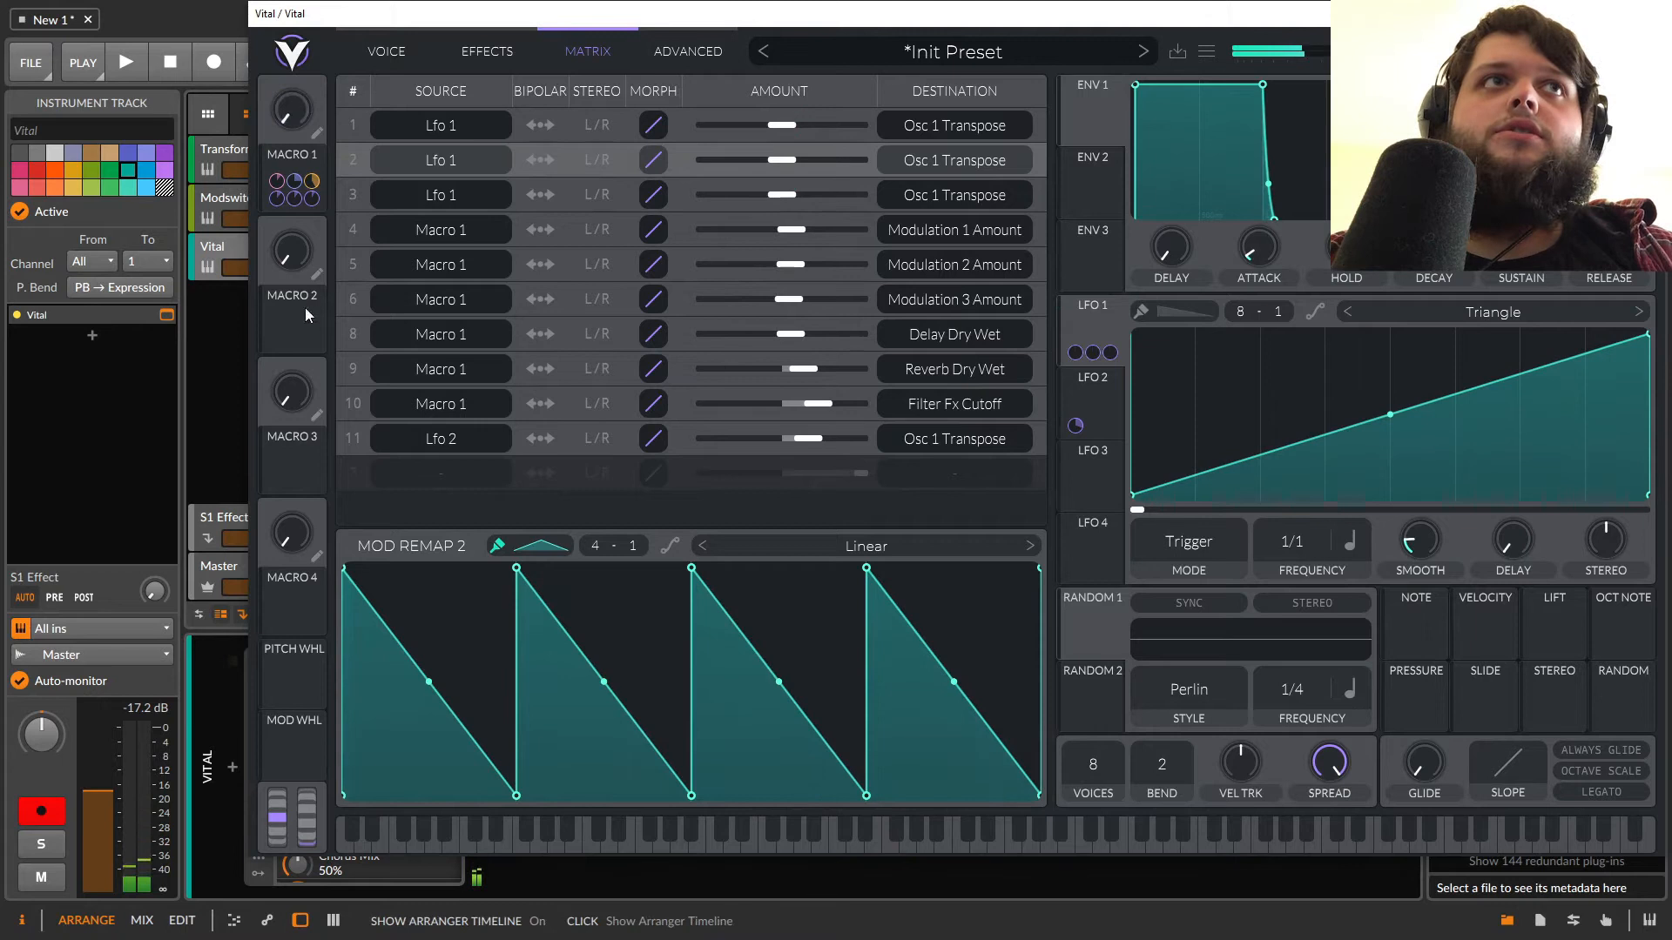
left_click(1114, 386)
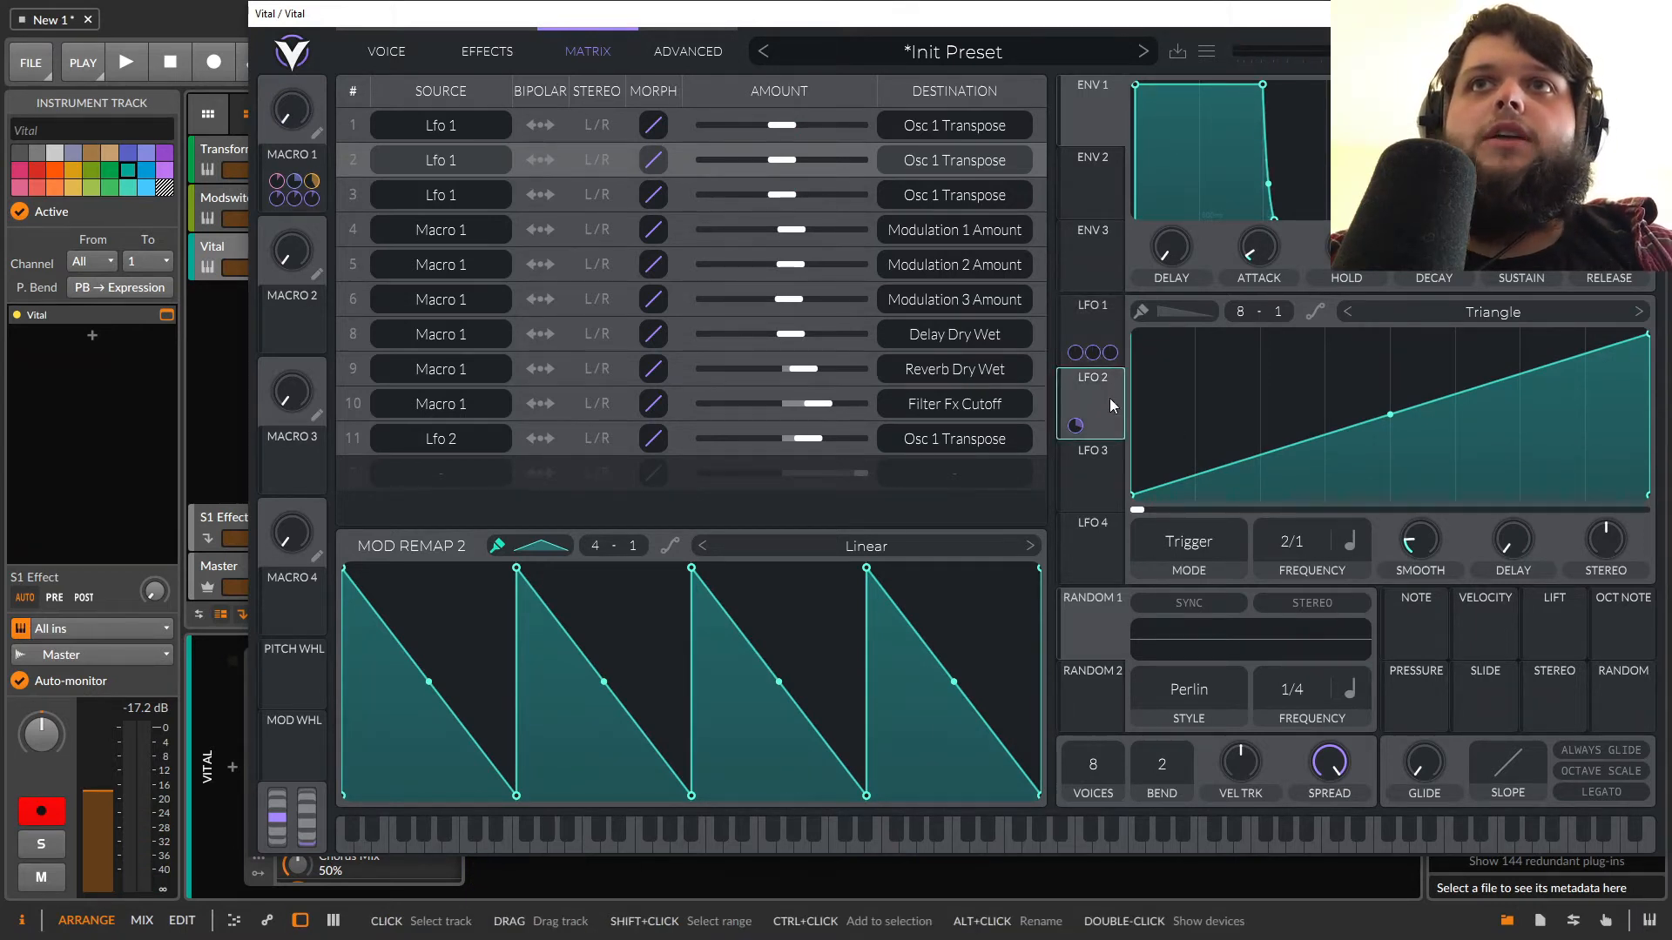
left_click_drag(1093, 405, 292, 111)
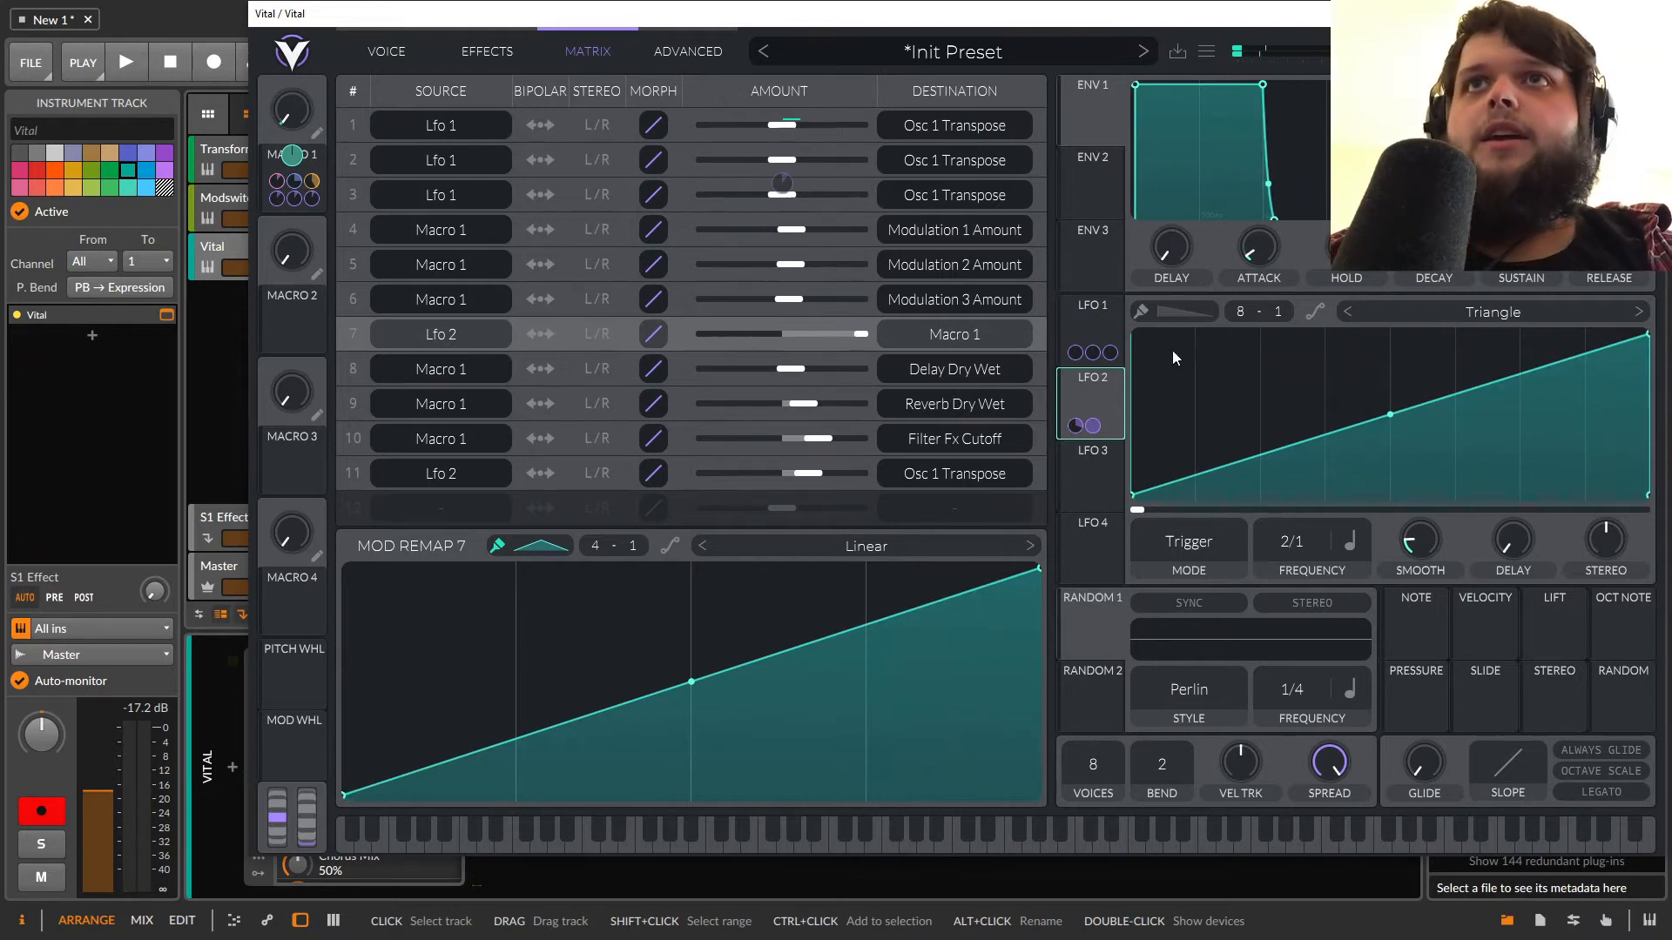
Set LFO 1's frequency to 1/2 and show the remap curve of the second LFO 1 to Osc 1 Transpose routing.
left_click(1088, 308)
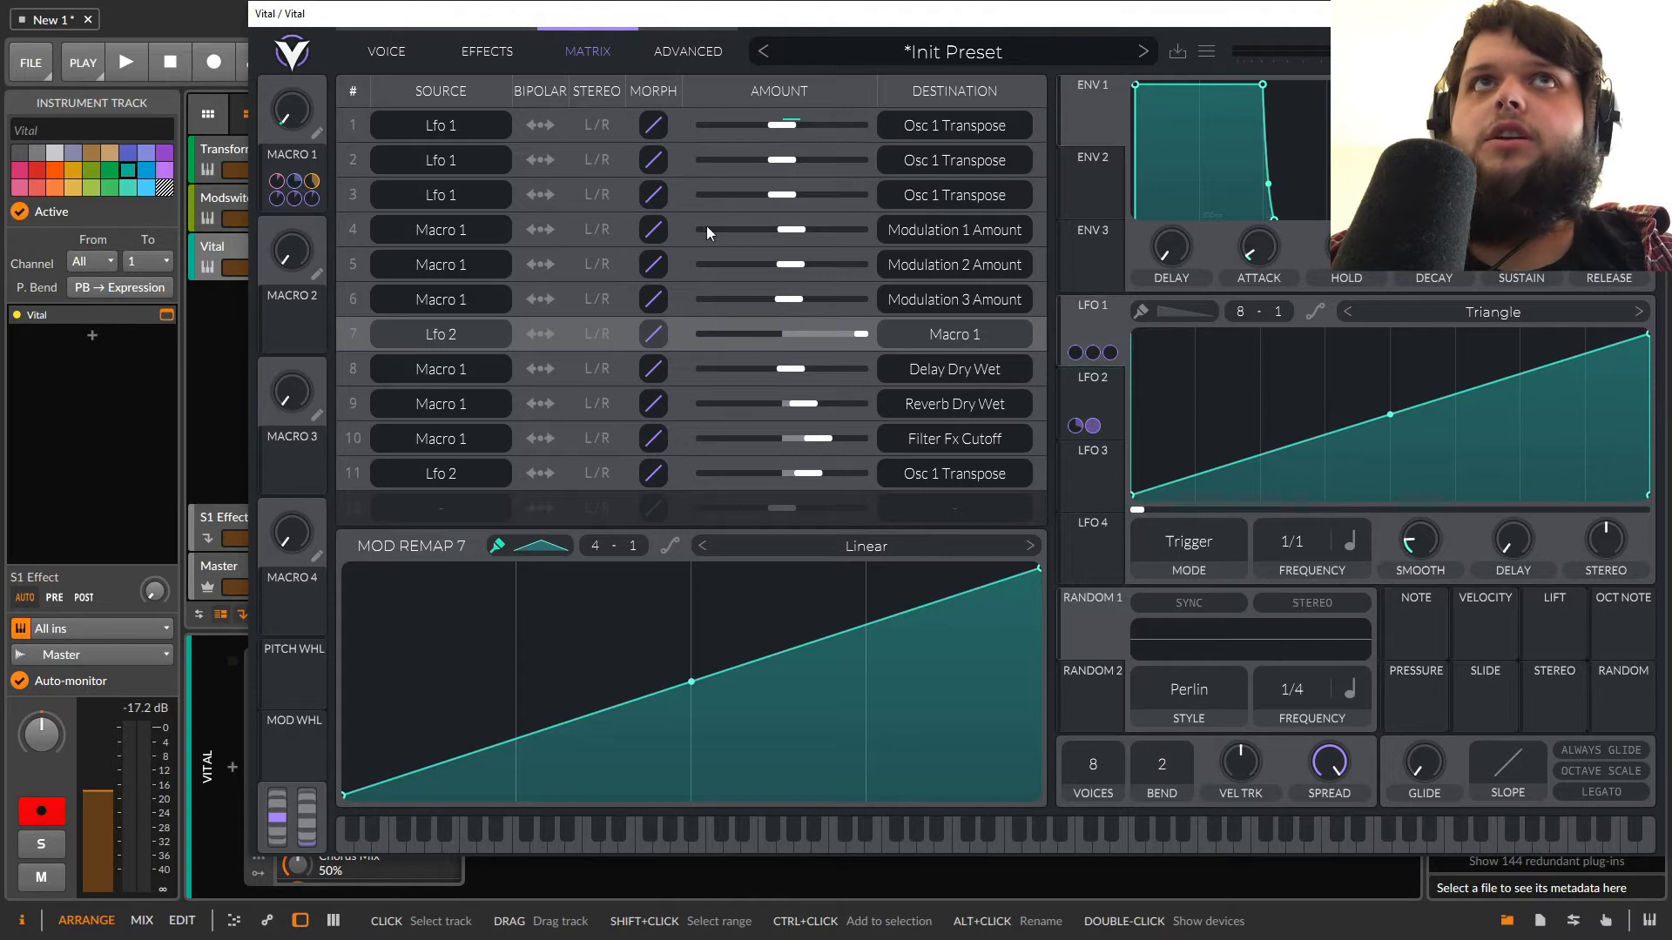
left_click(681, 129)
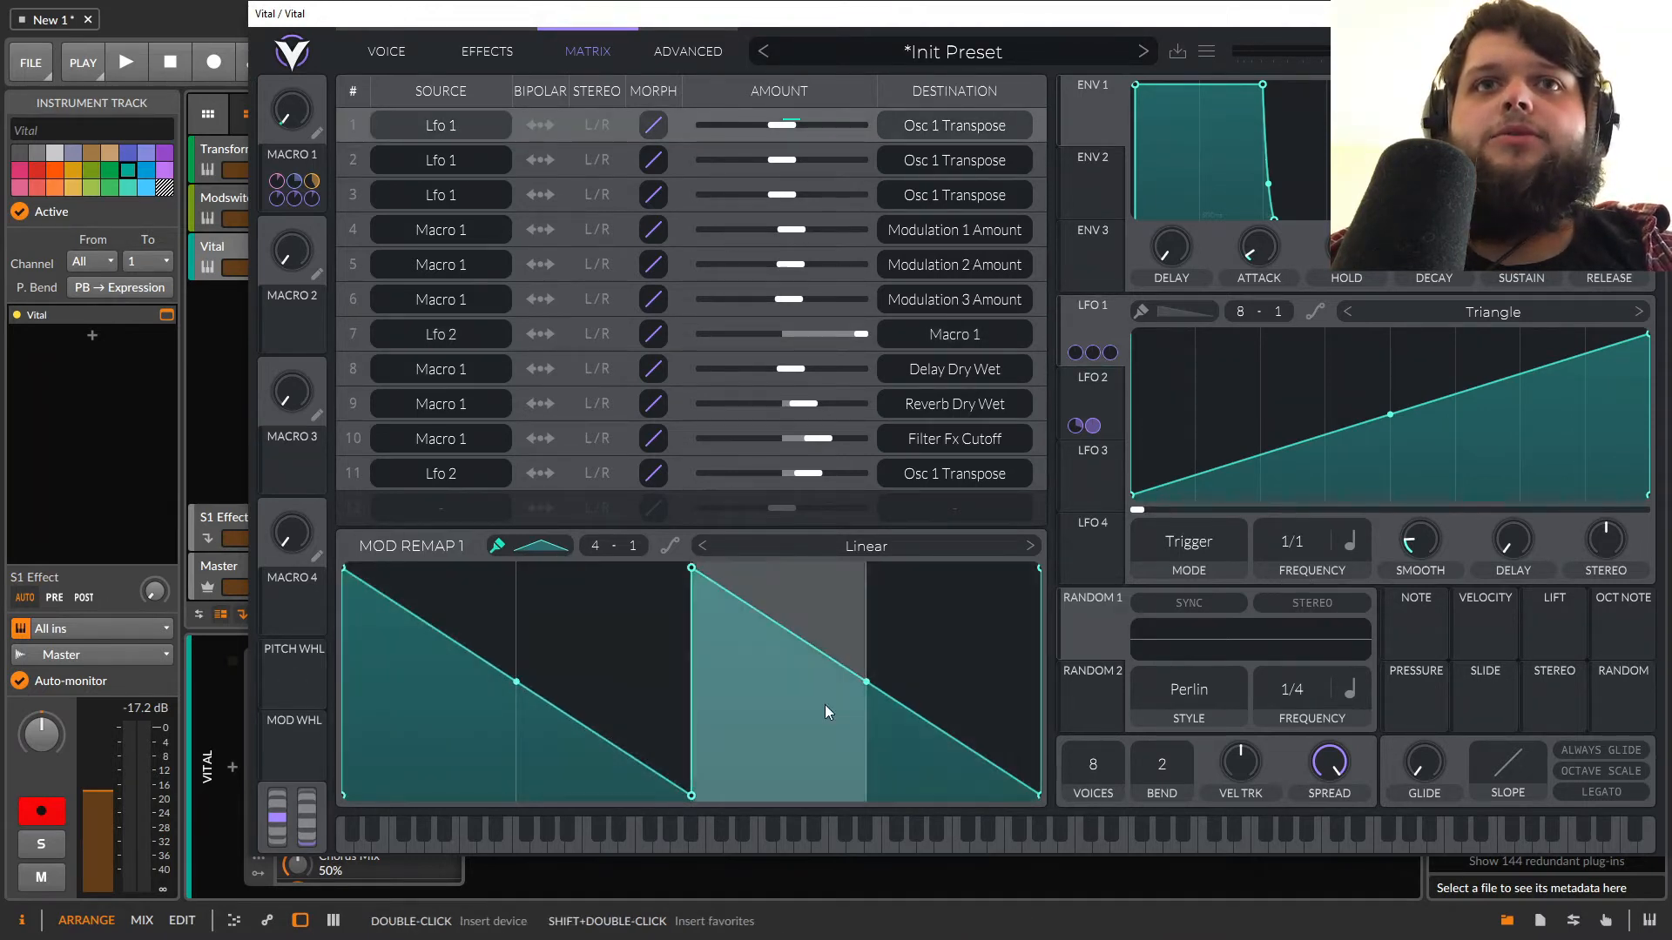
left_click_drag(1282, 537, 1294, 521)
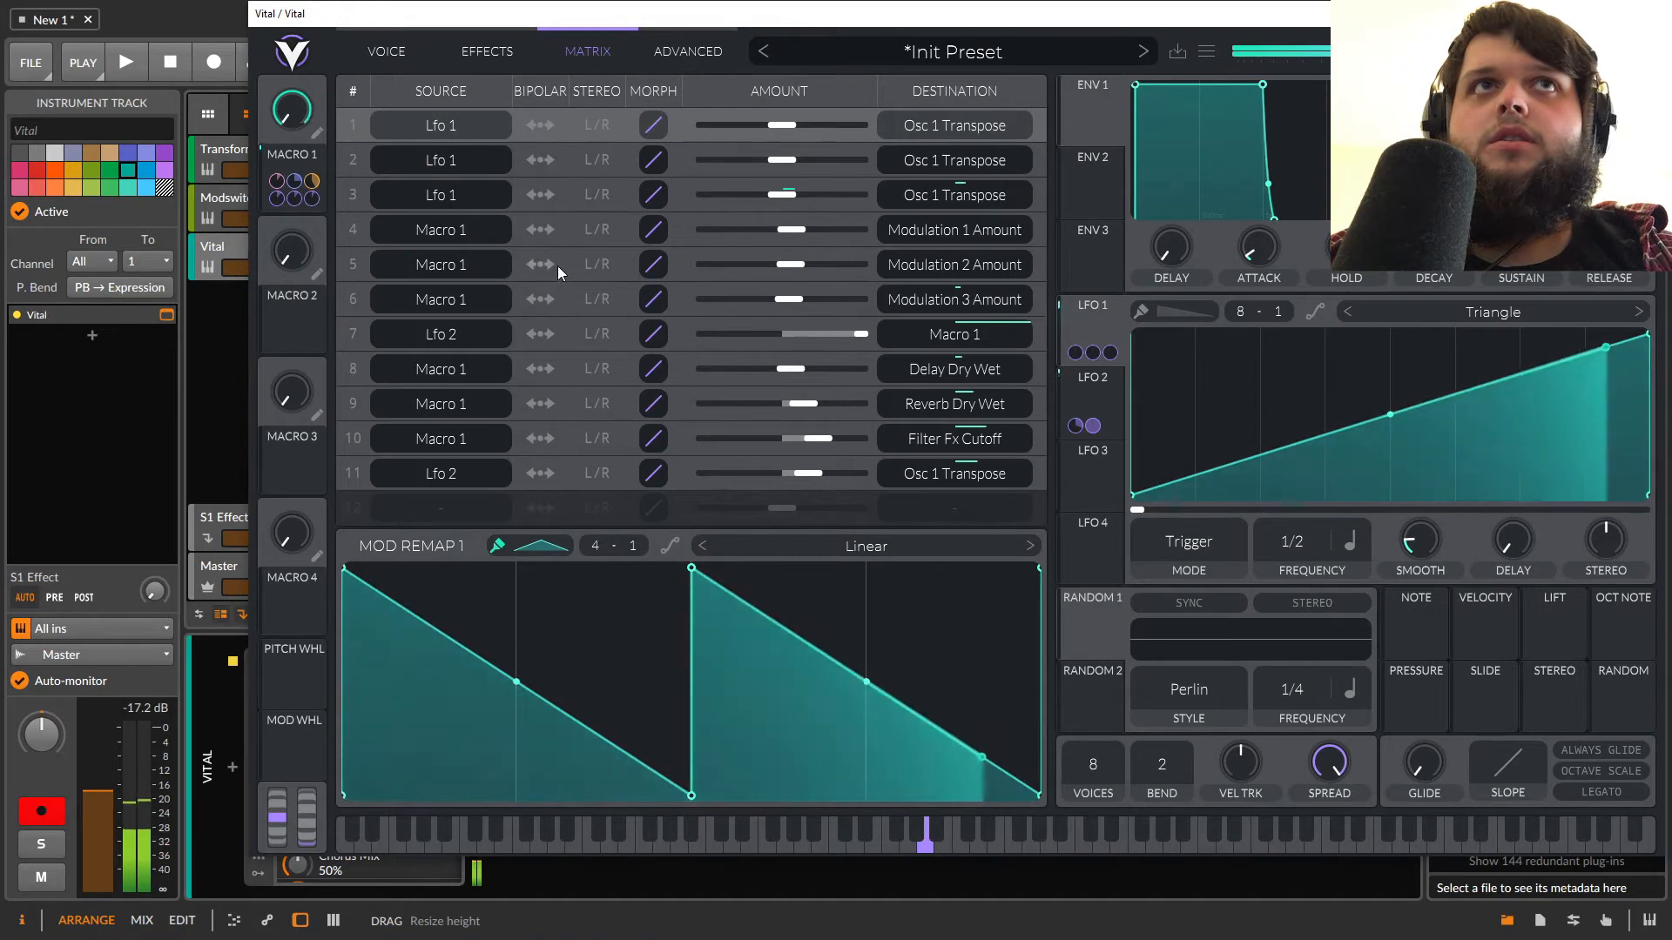
left_click(622, 168)
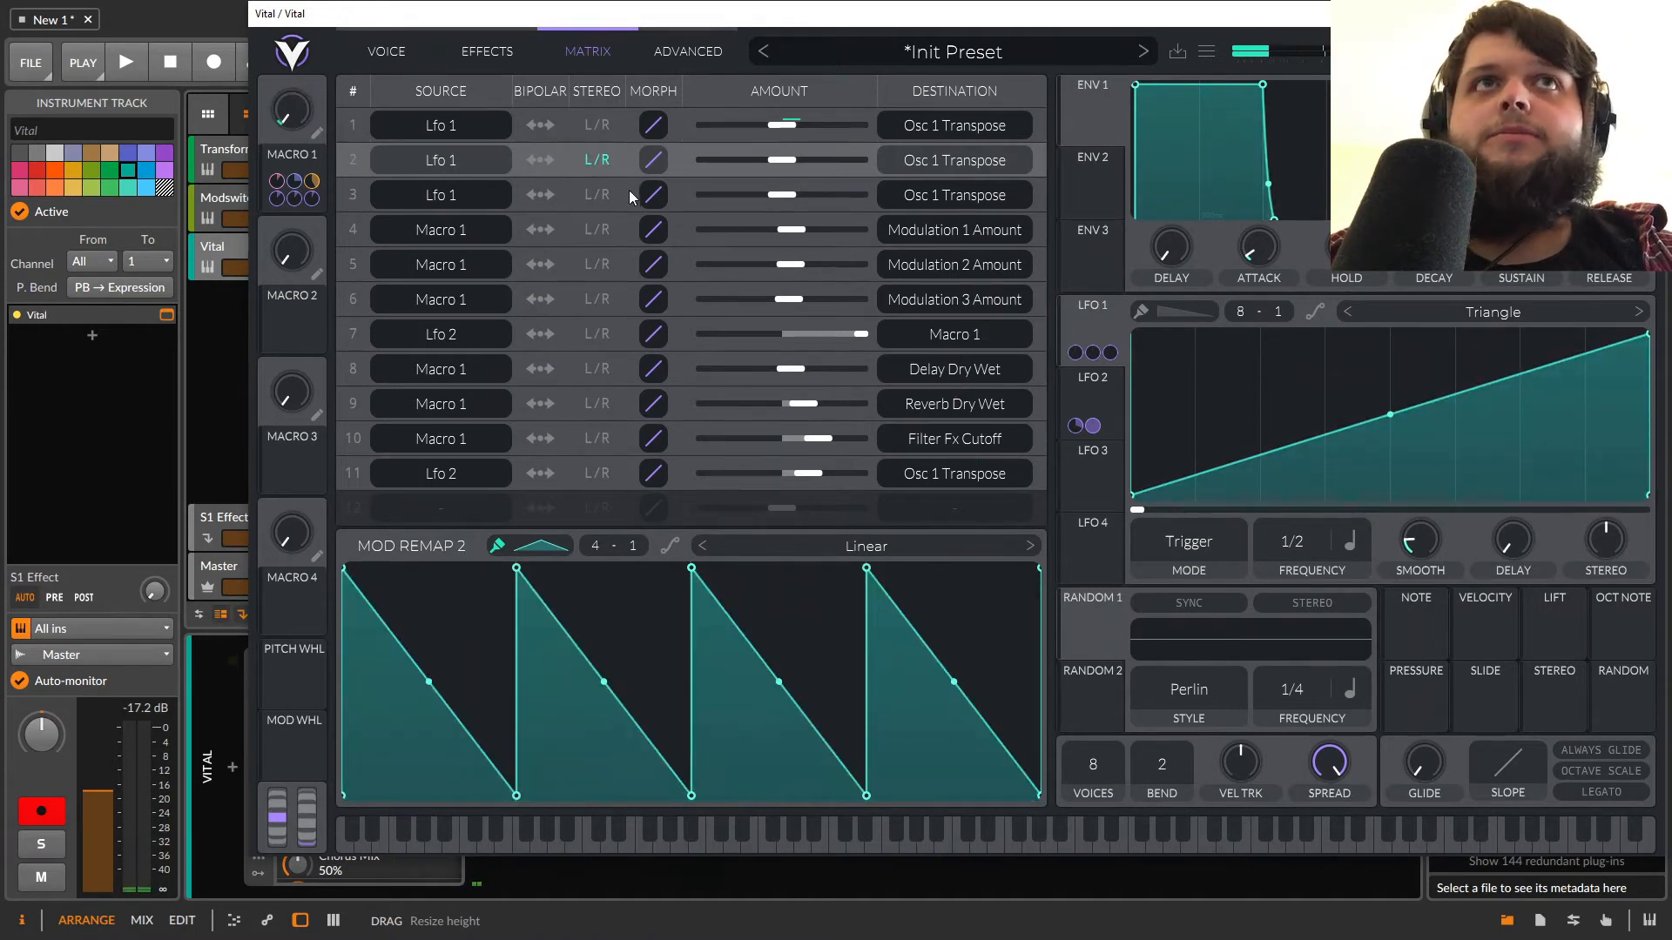
Compare the remap curves of the three LFO 1 to Osc 1 Transpose routings.
left_click(604, 157)
left_click(634, 195)
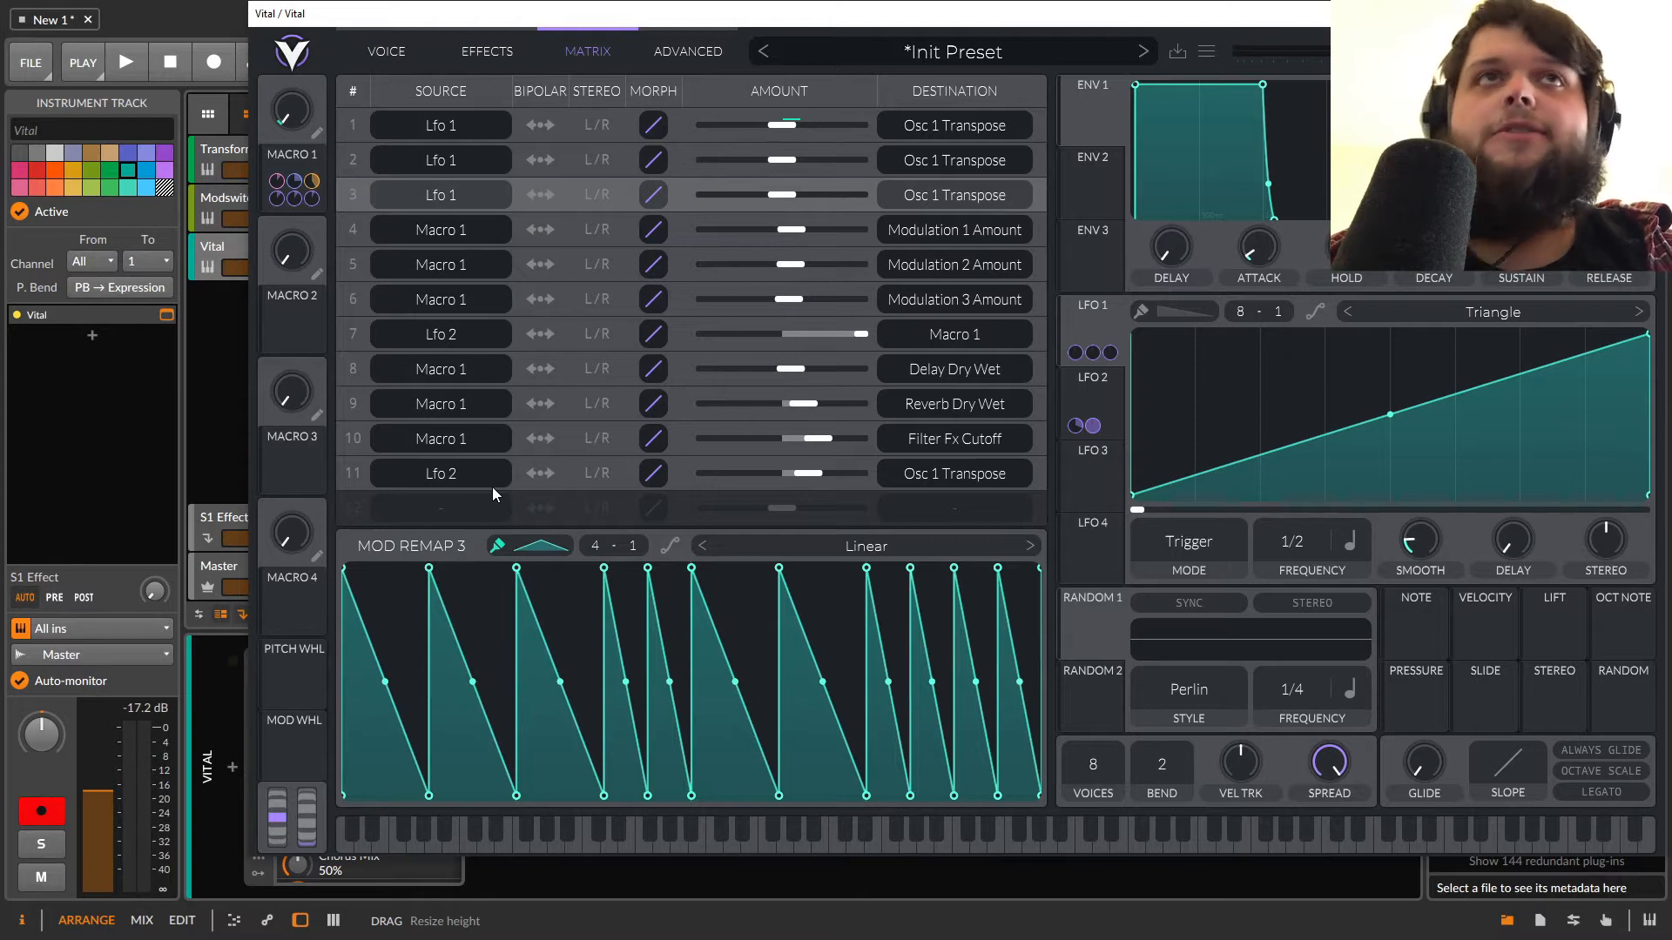
left_click(630, 128)
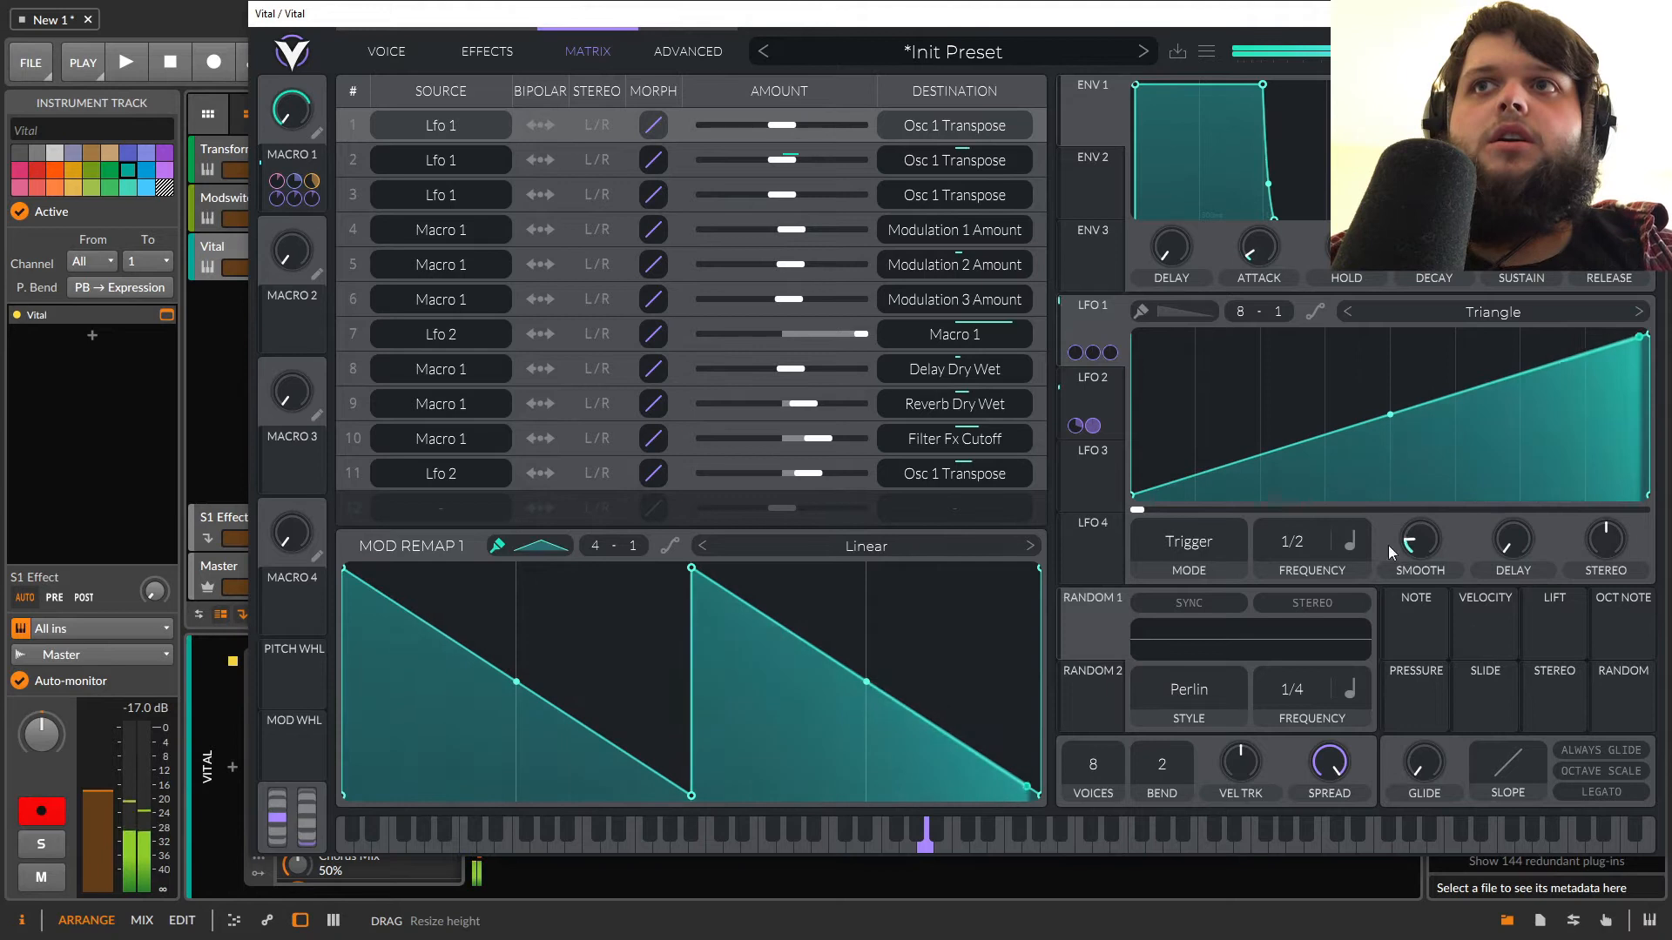
Try LFO 1 at frequencies 1/4 and 1/32, and return it to 1/2.
left_click_drag(1280, 541, 1283, 525)
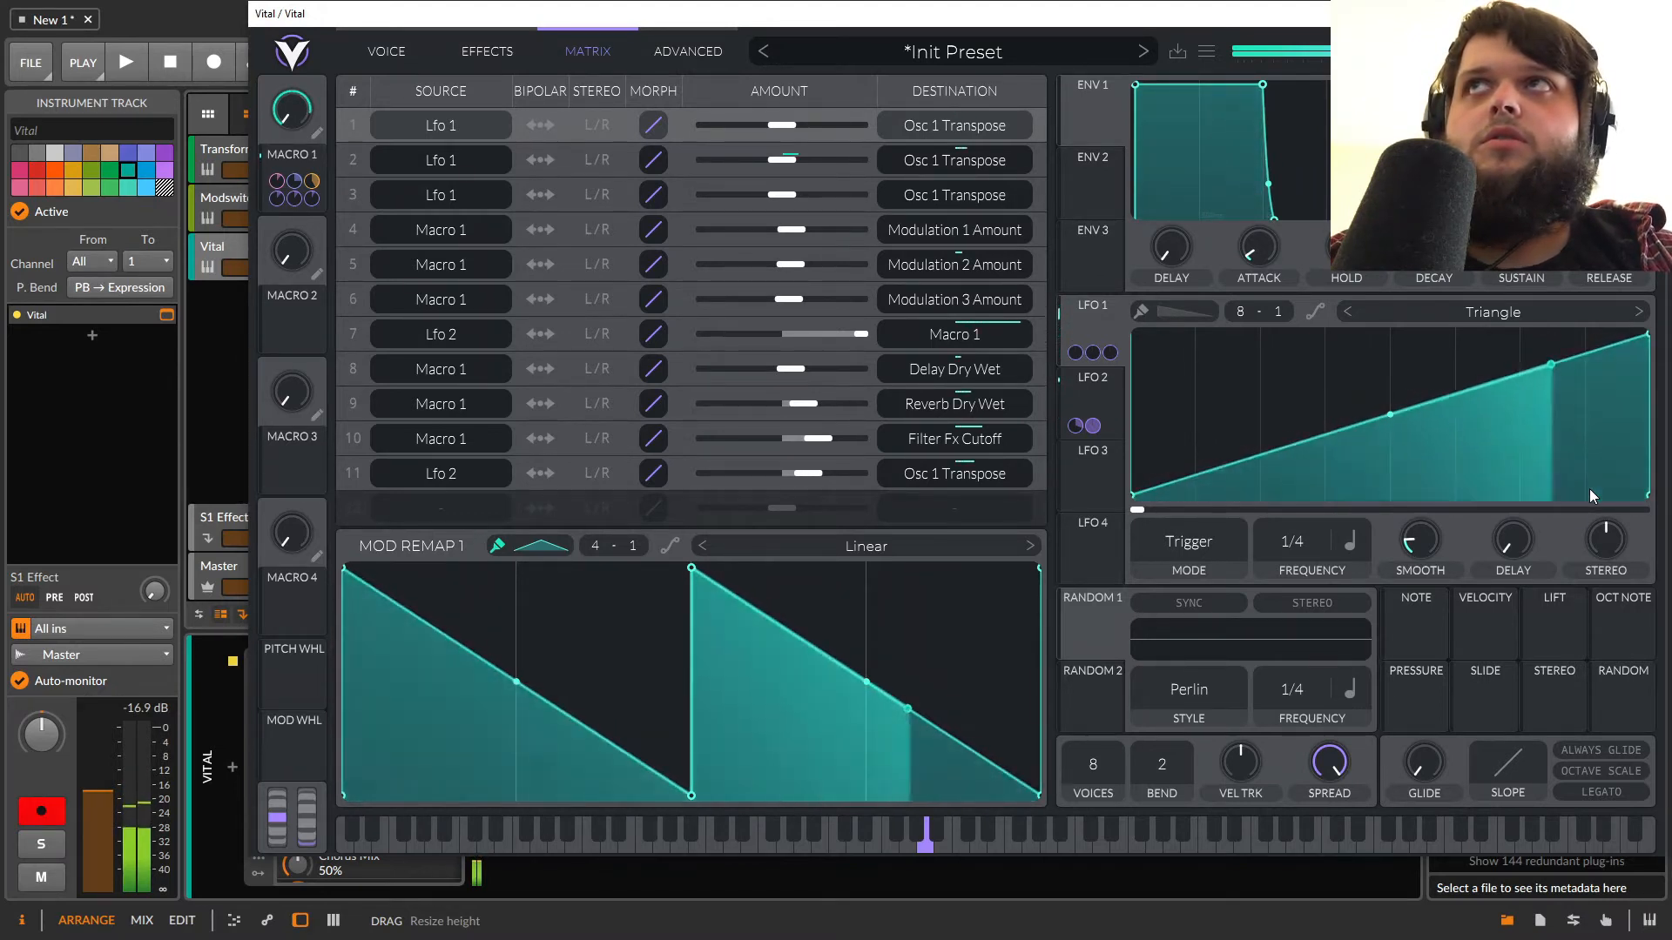
left_click_drag(1278, 549, 1288, 458)
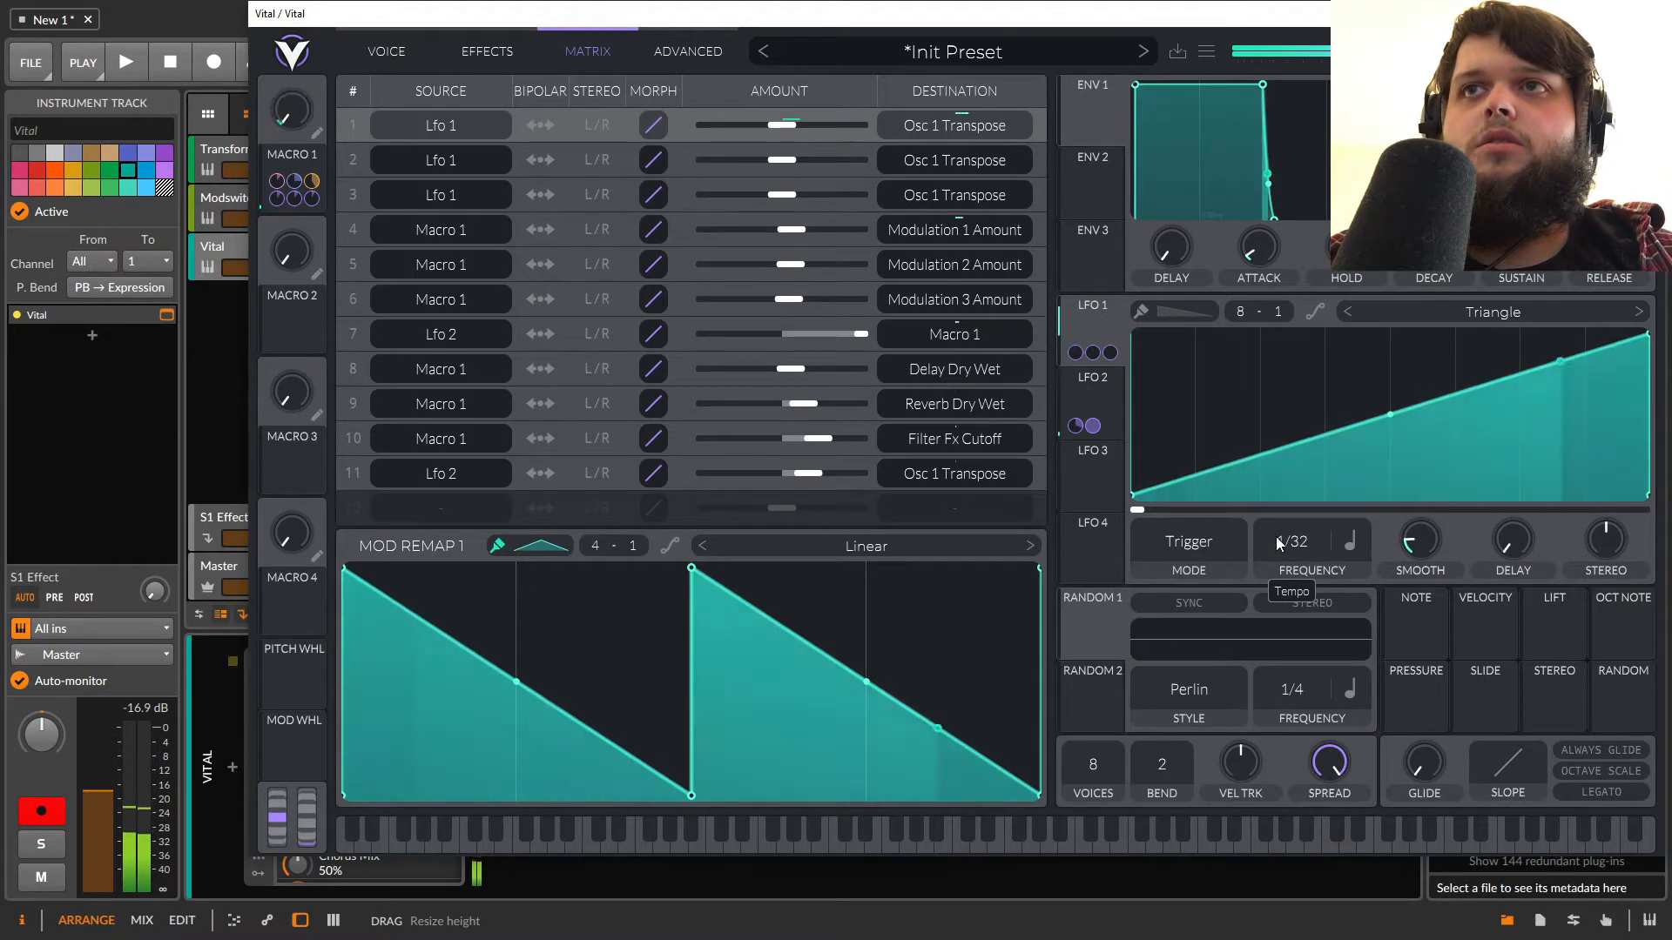
left_click_drag(1277, 536, 1348, 583)
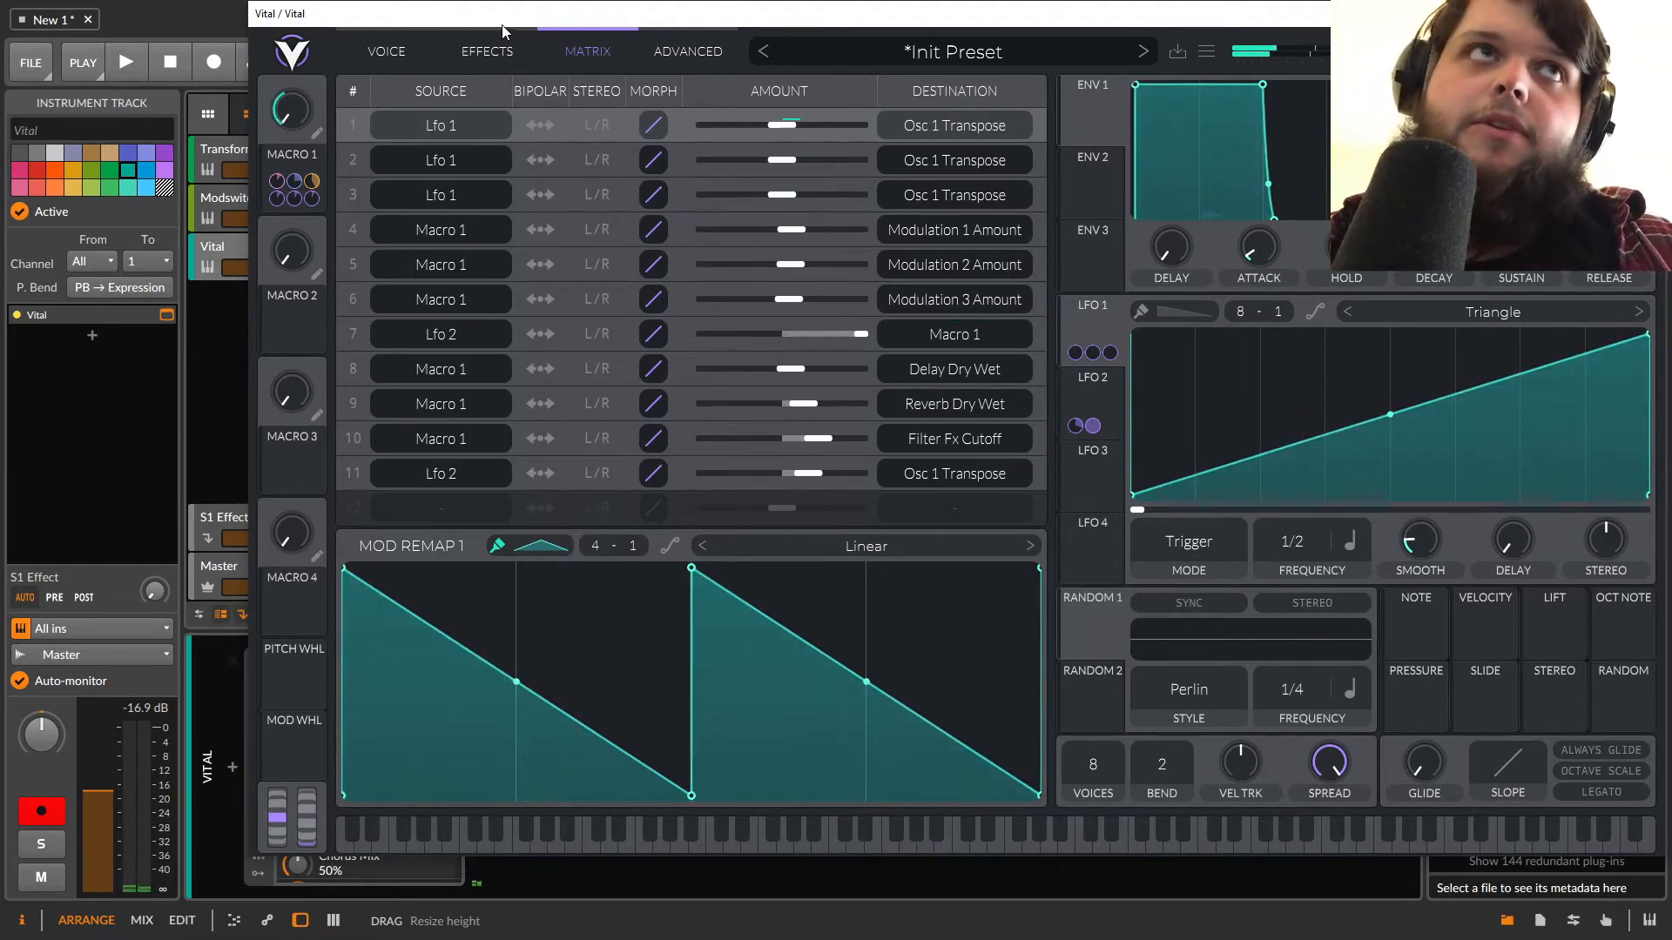
Repaint full-height steps over the first half of the Macro 1 to Modulation 1 Amount remap with the Step brush on an eight-column grid.
mouse_move(276, 183)
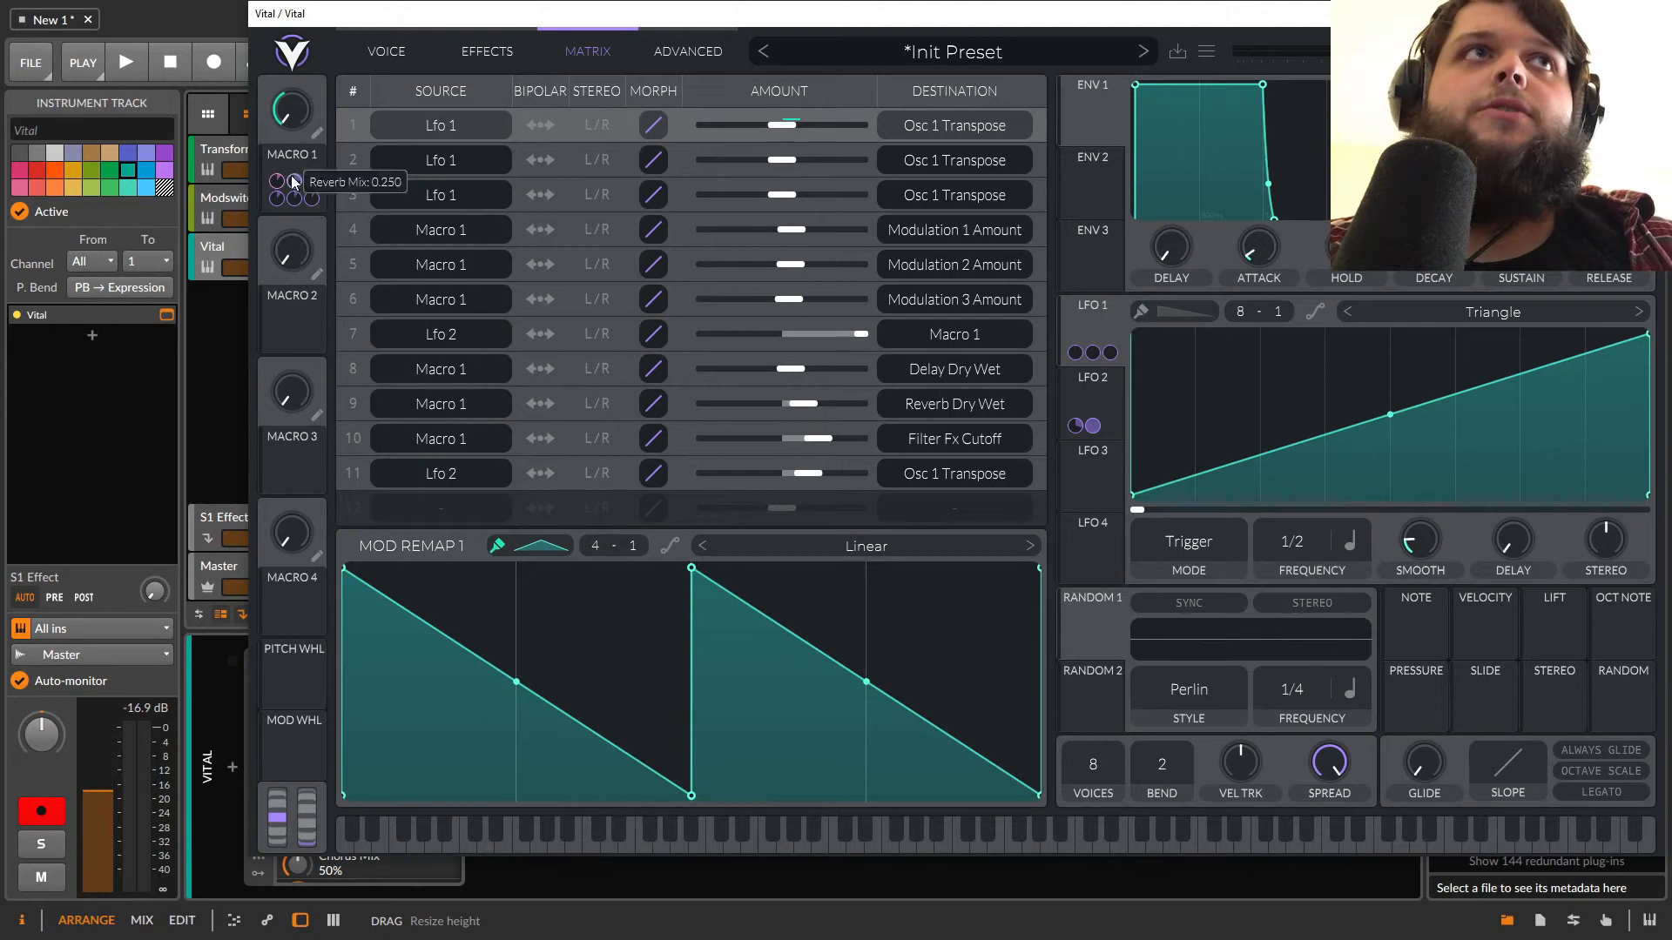
mouse_move(282, 115)
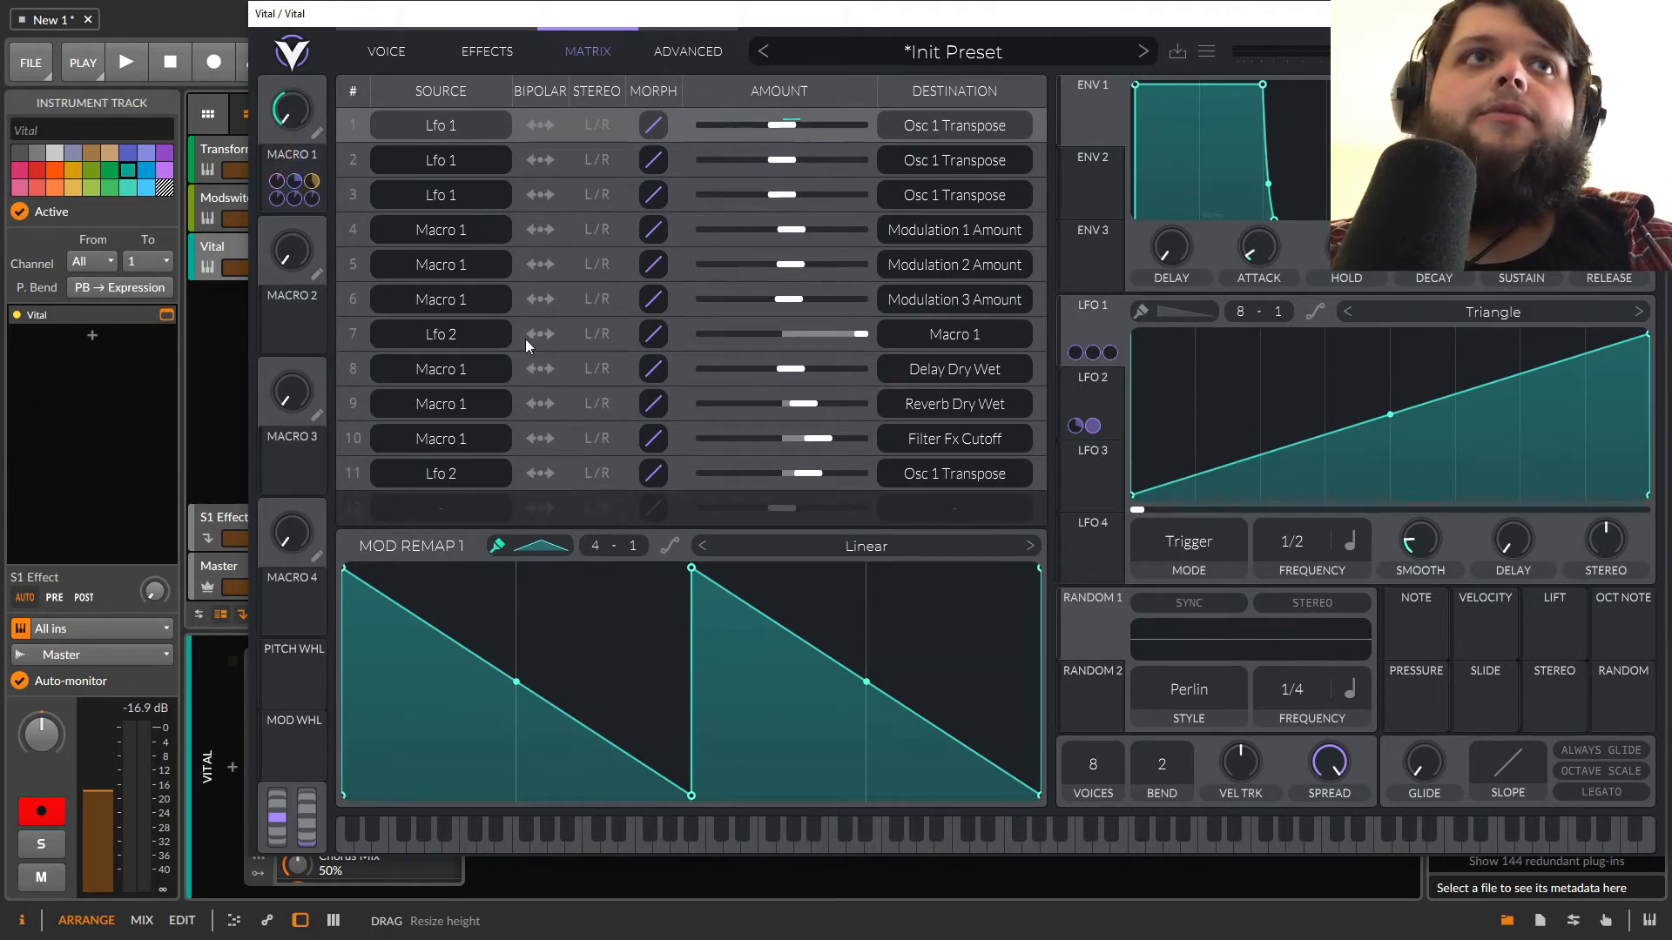
left_click(573, 240)
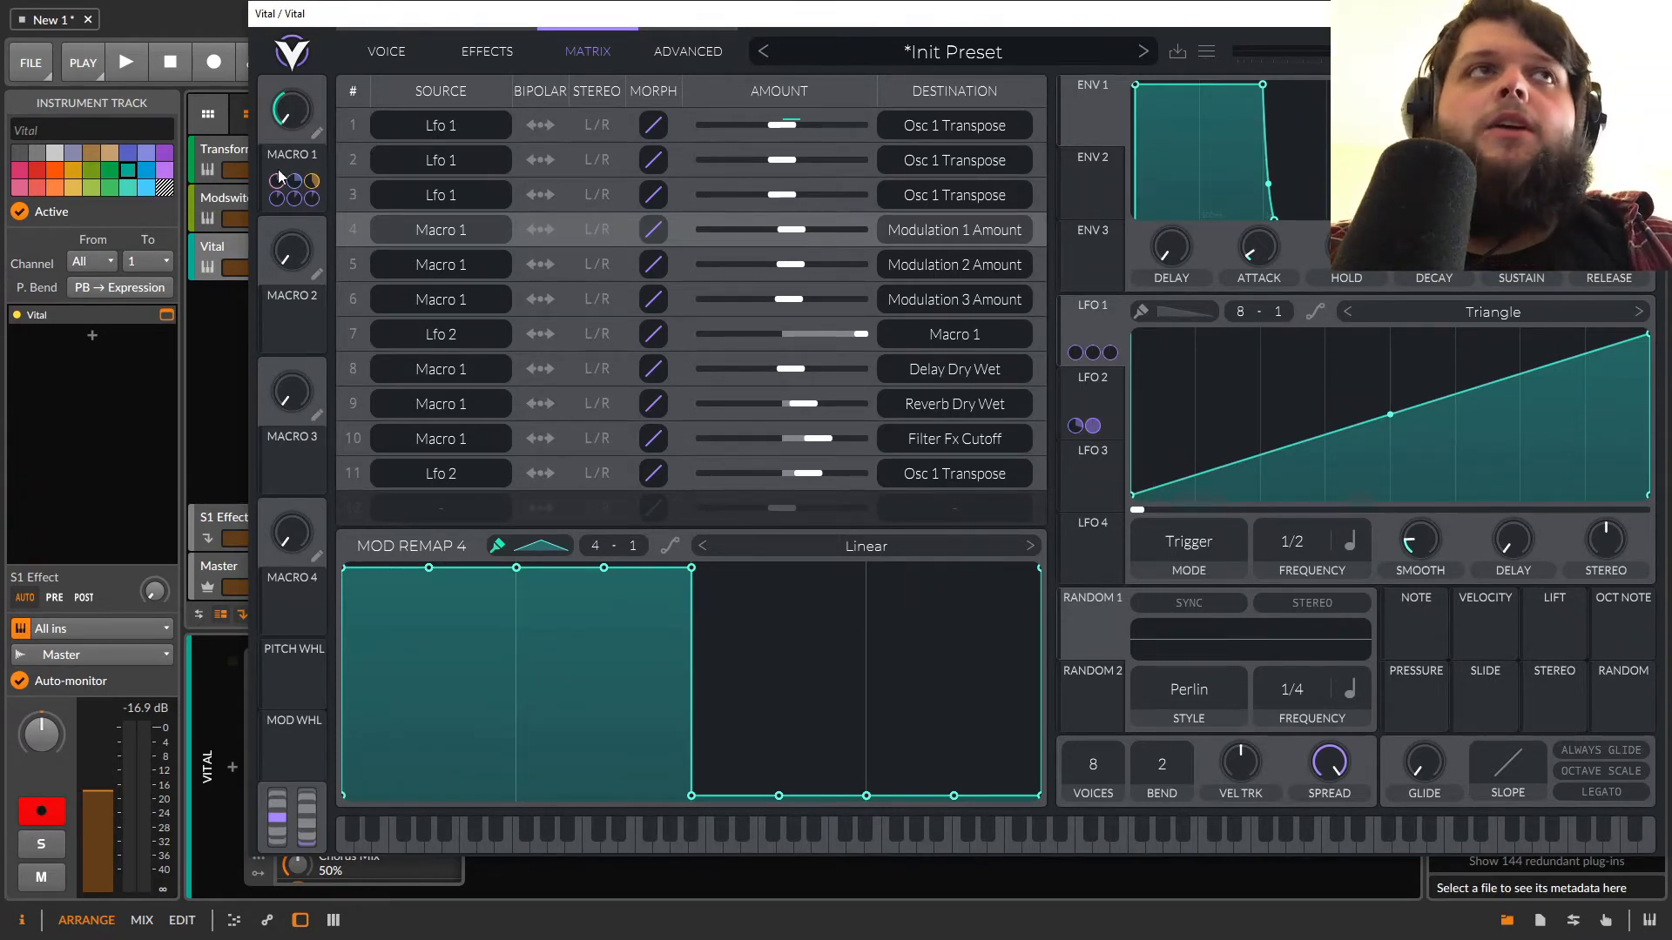
left_click(517, 546)
left_click(544, 571)
left_click(498, 547)
mouse_move(481, 584)
left_mouse_down()
mouse_move(566, 576)
mouse_move(519, 521)
mouse_move(595, 497)
mouse_move(599, 436)
left_mouse_up()
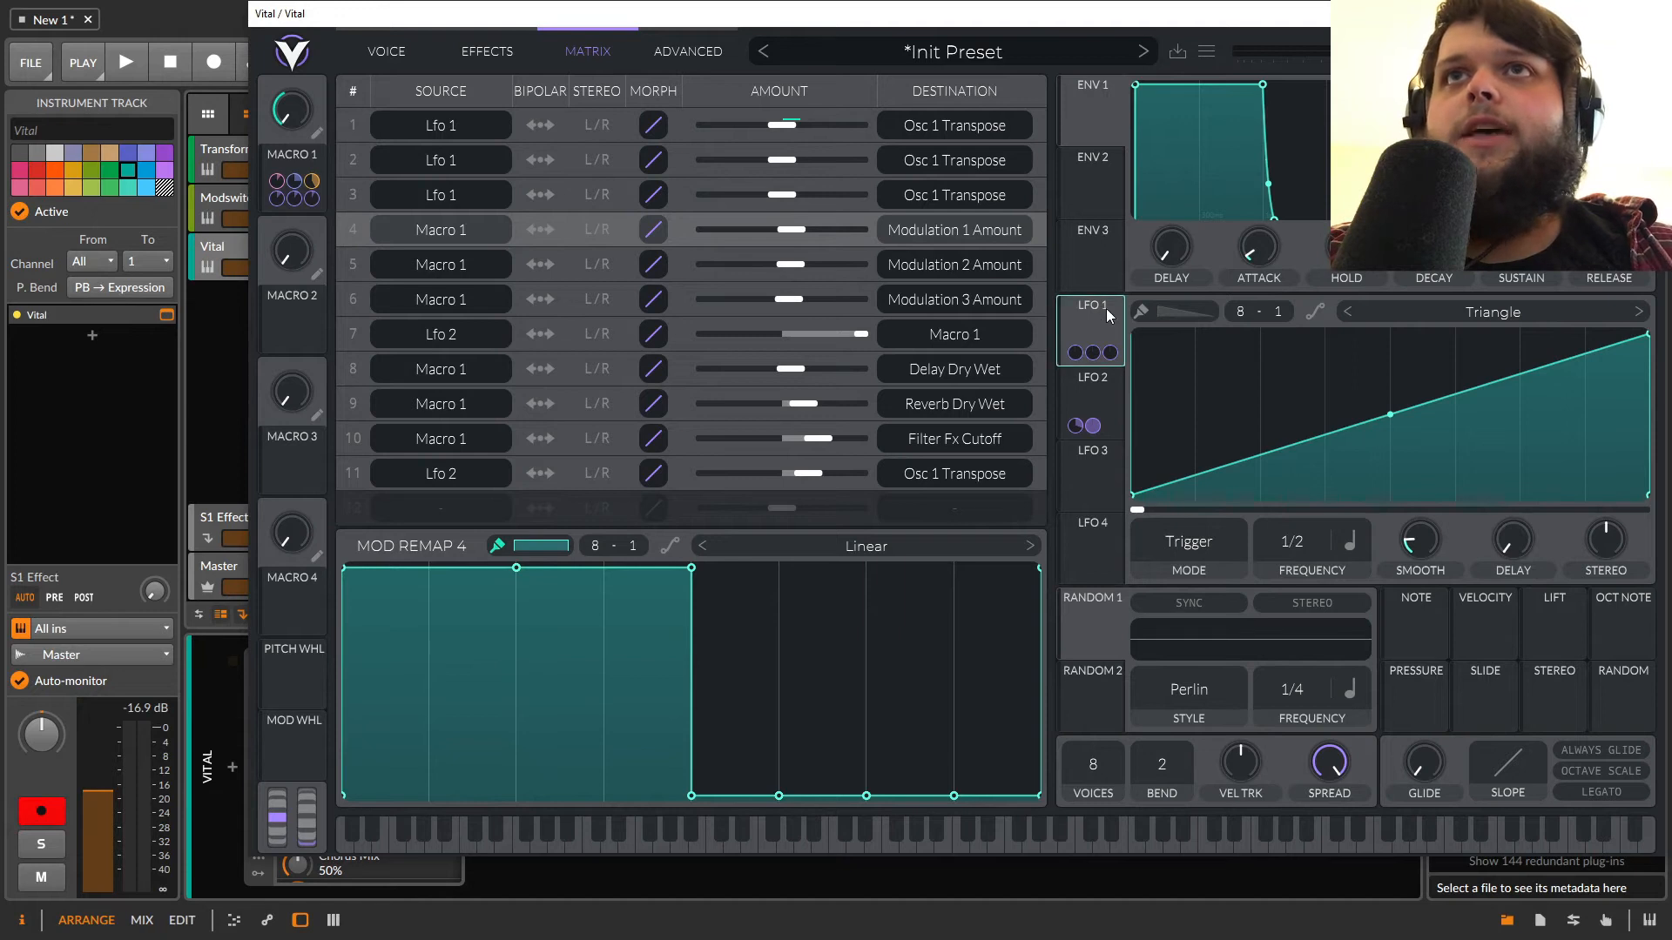
Set LFO 1's frequency to 1/1 and show the remap of the Macro 1 to Modulation 1 Amount routing.
left_click_drag(1286, 547, 1286, 564)
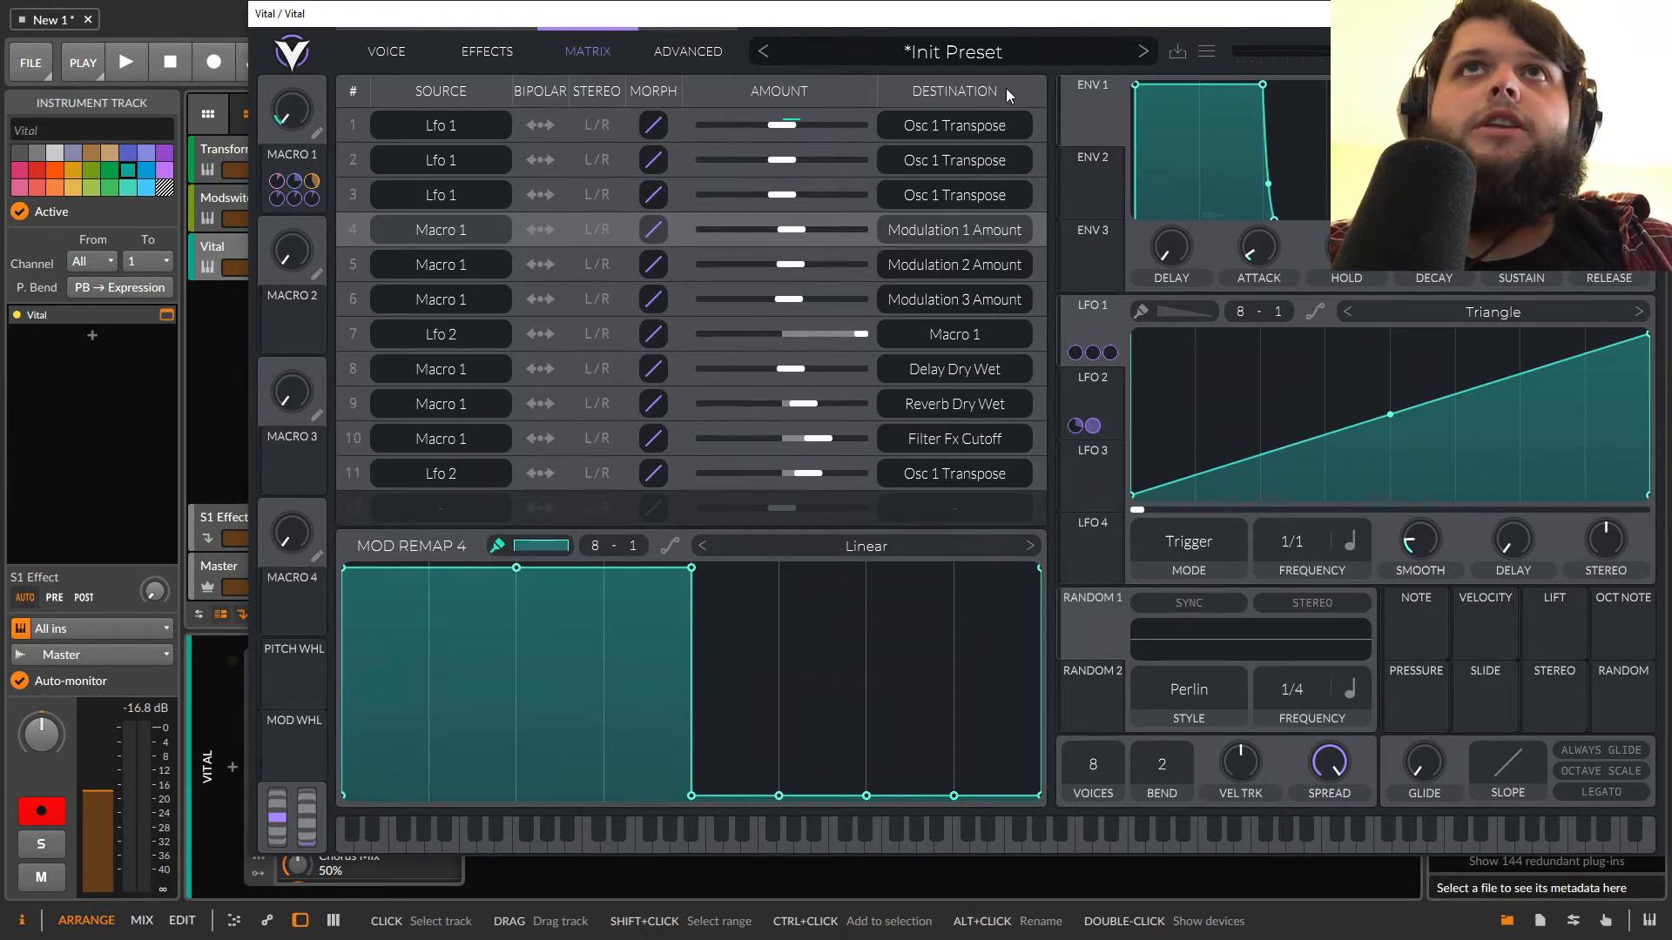
left_click(629, 128)
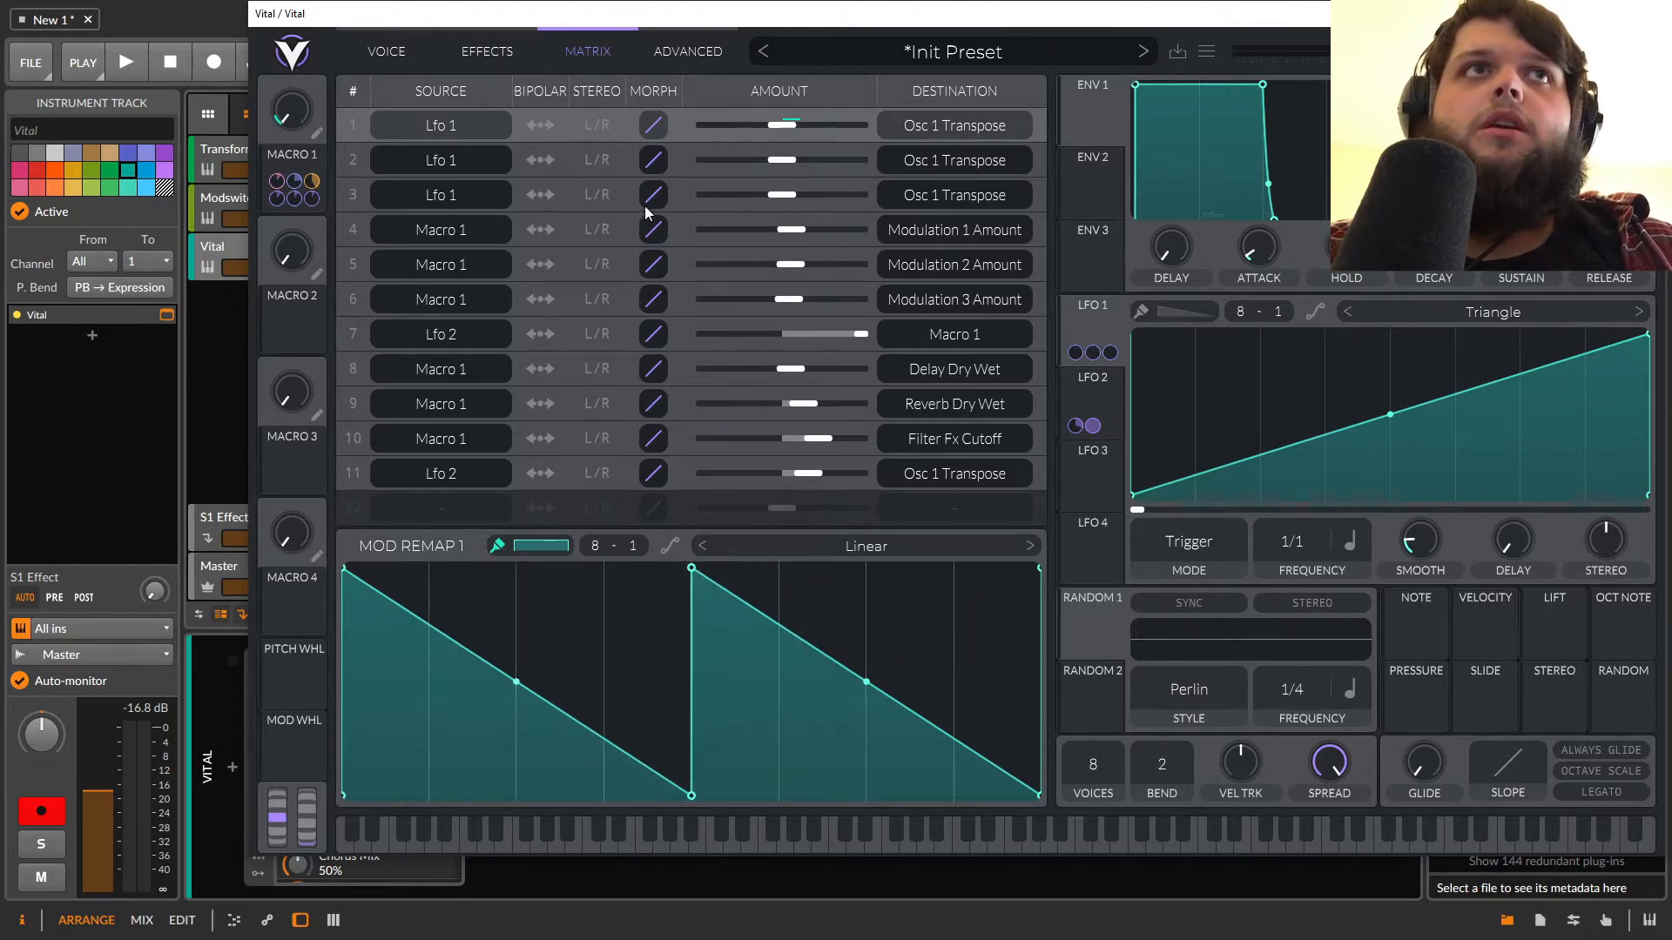
left_click(625, 232)
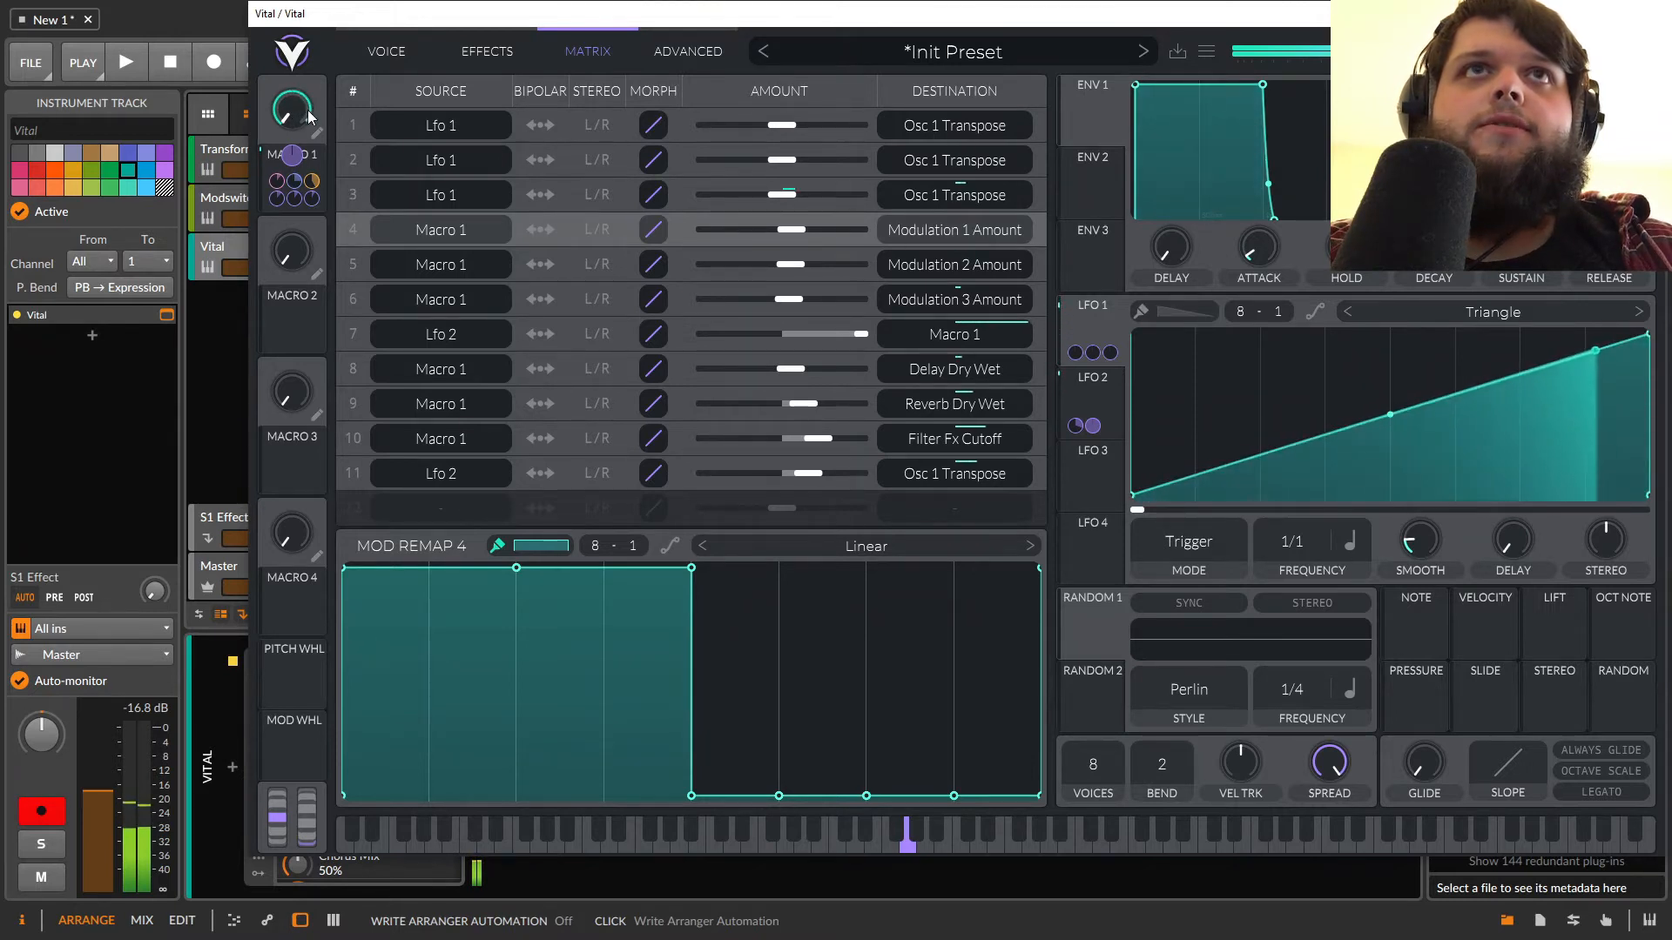
Examine the remaps of Macro 1's Modulation 1, 2 and 3 Amount routings alongside the third LFO 1 to Osc 1 Transpose remap.
left_click(600, 252)
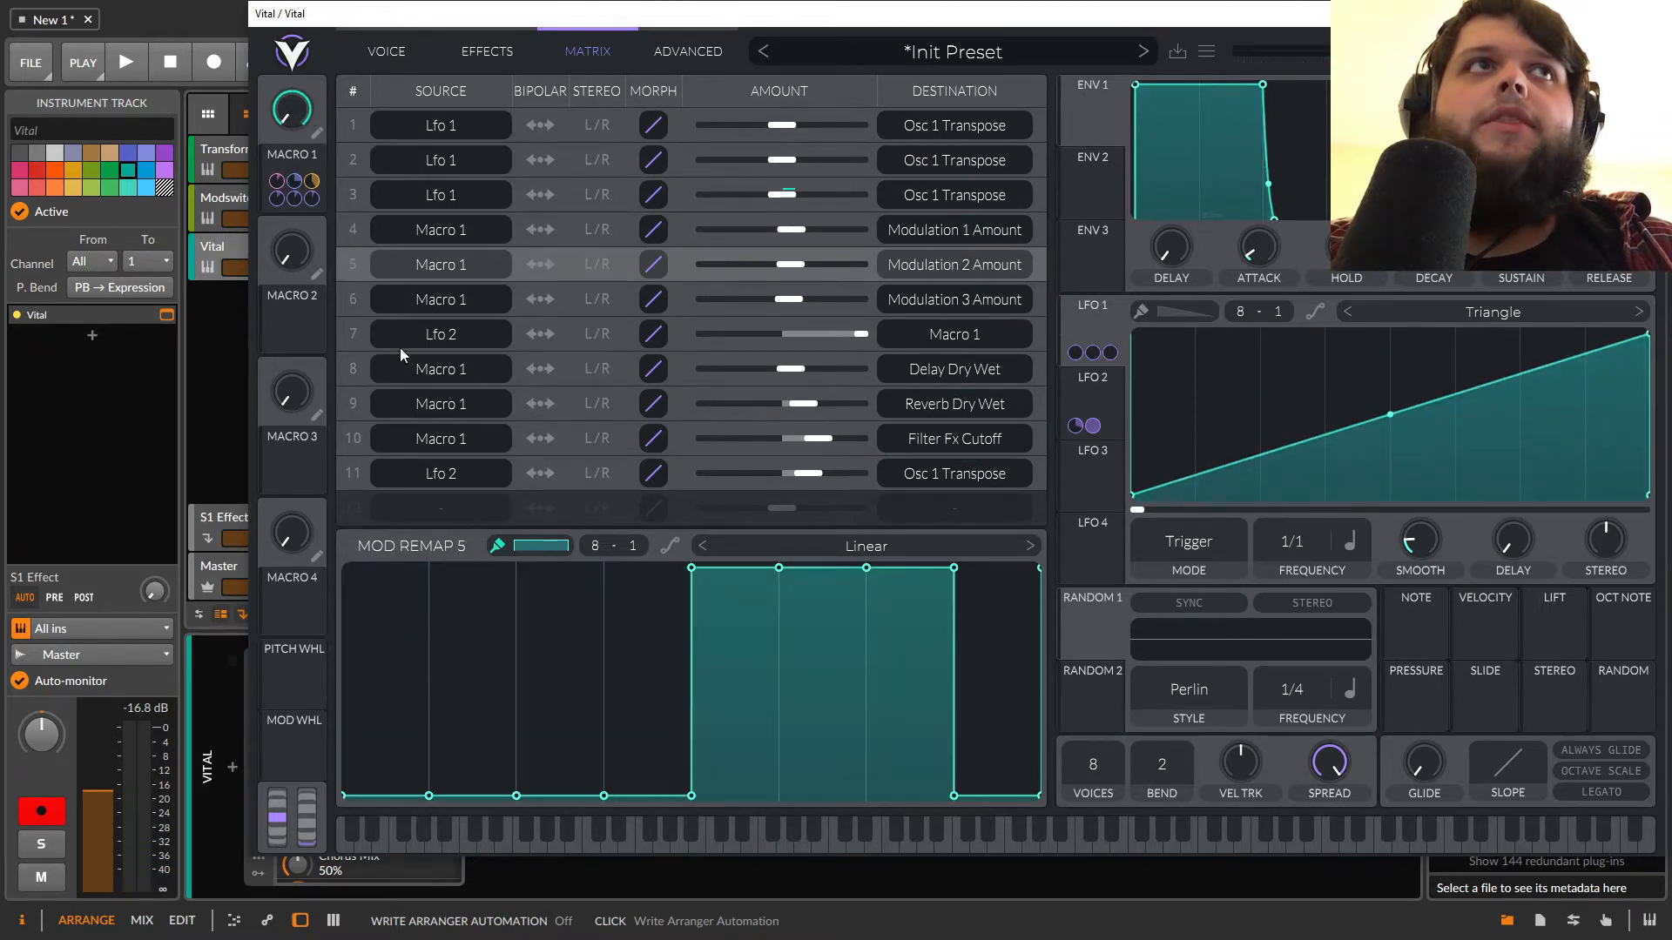
left_click(622, 235)
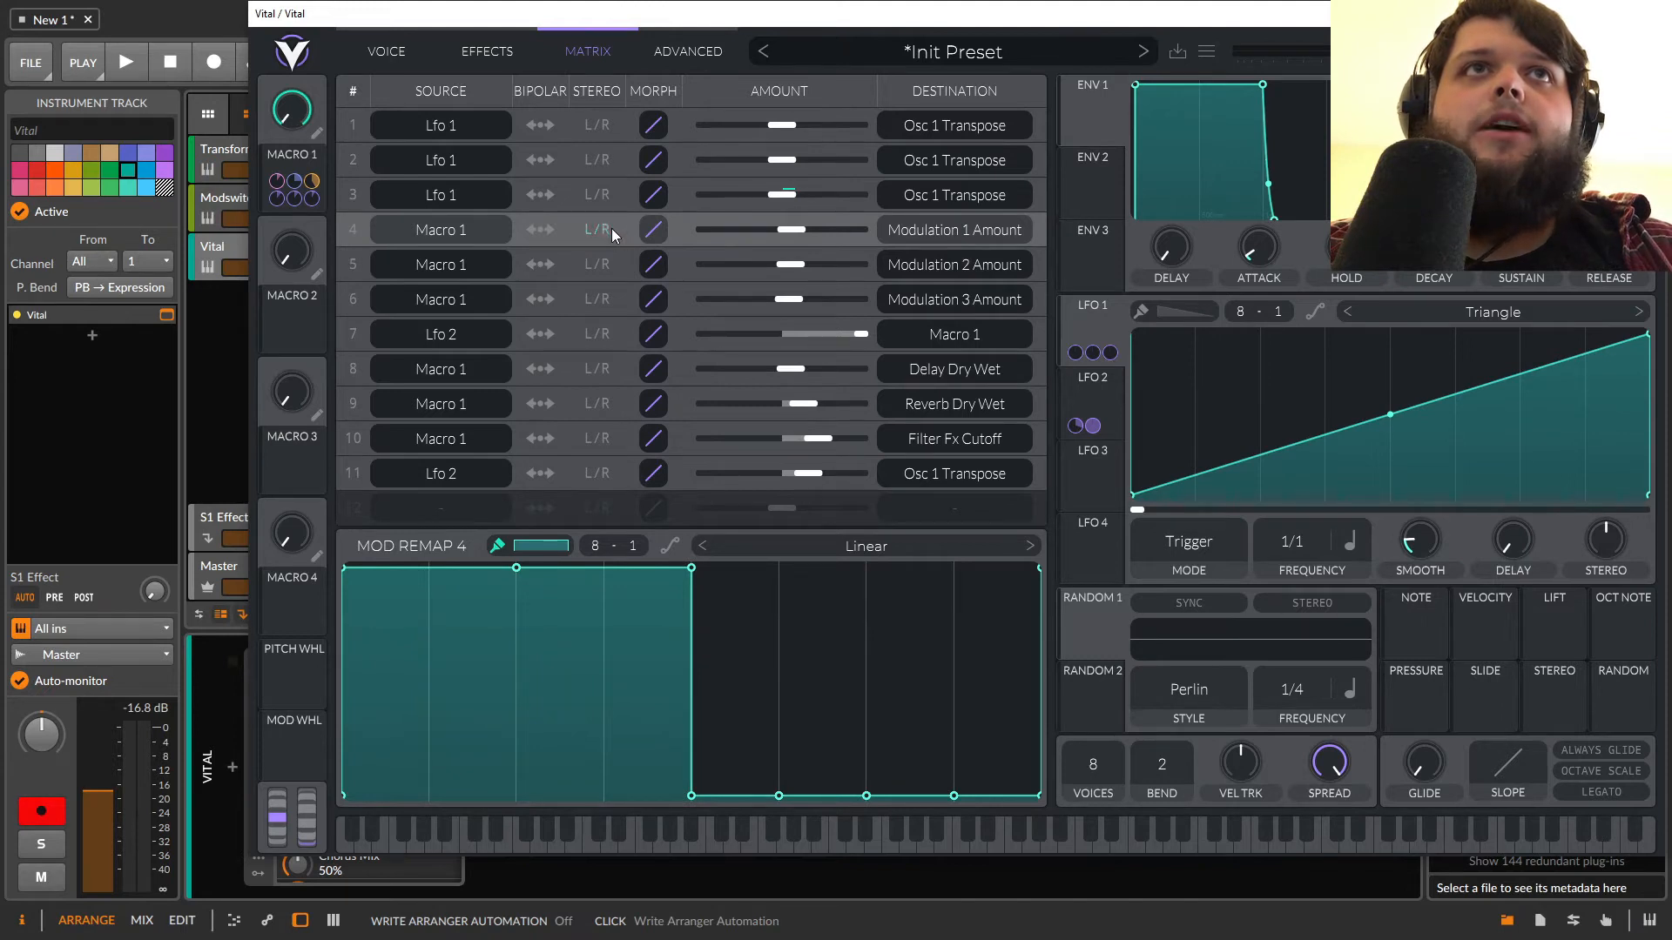
left_click(626, 268)
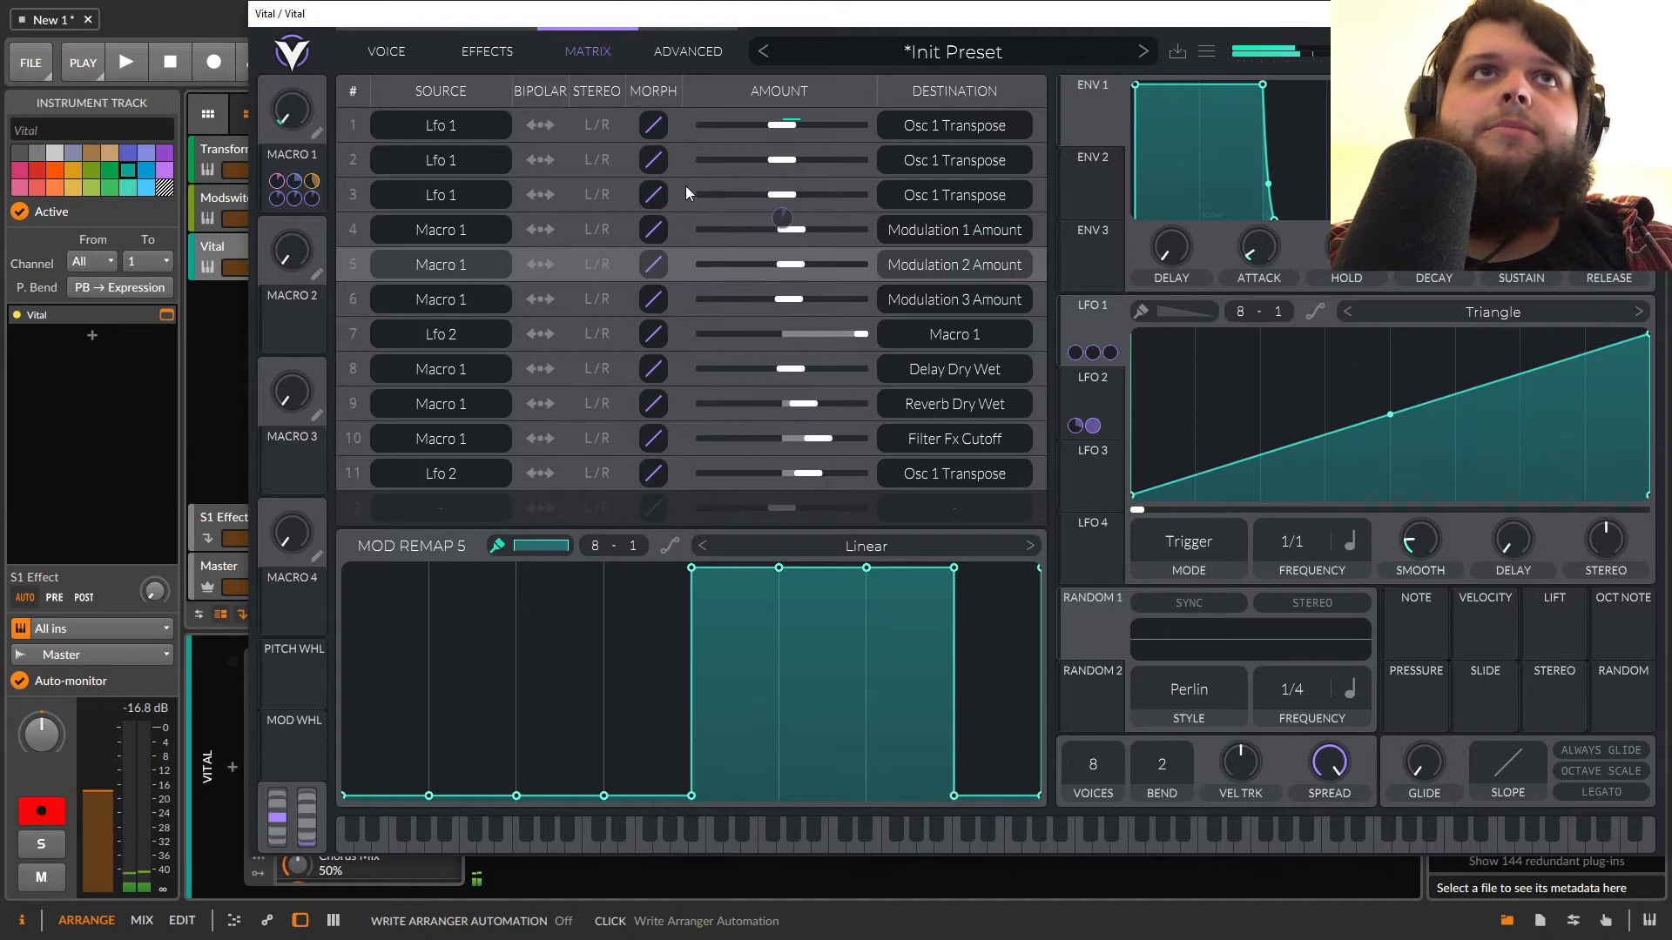
left_click(625, 198)
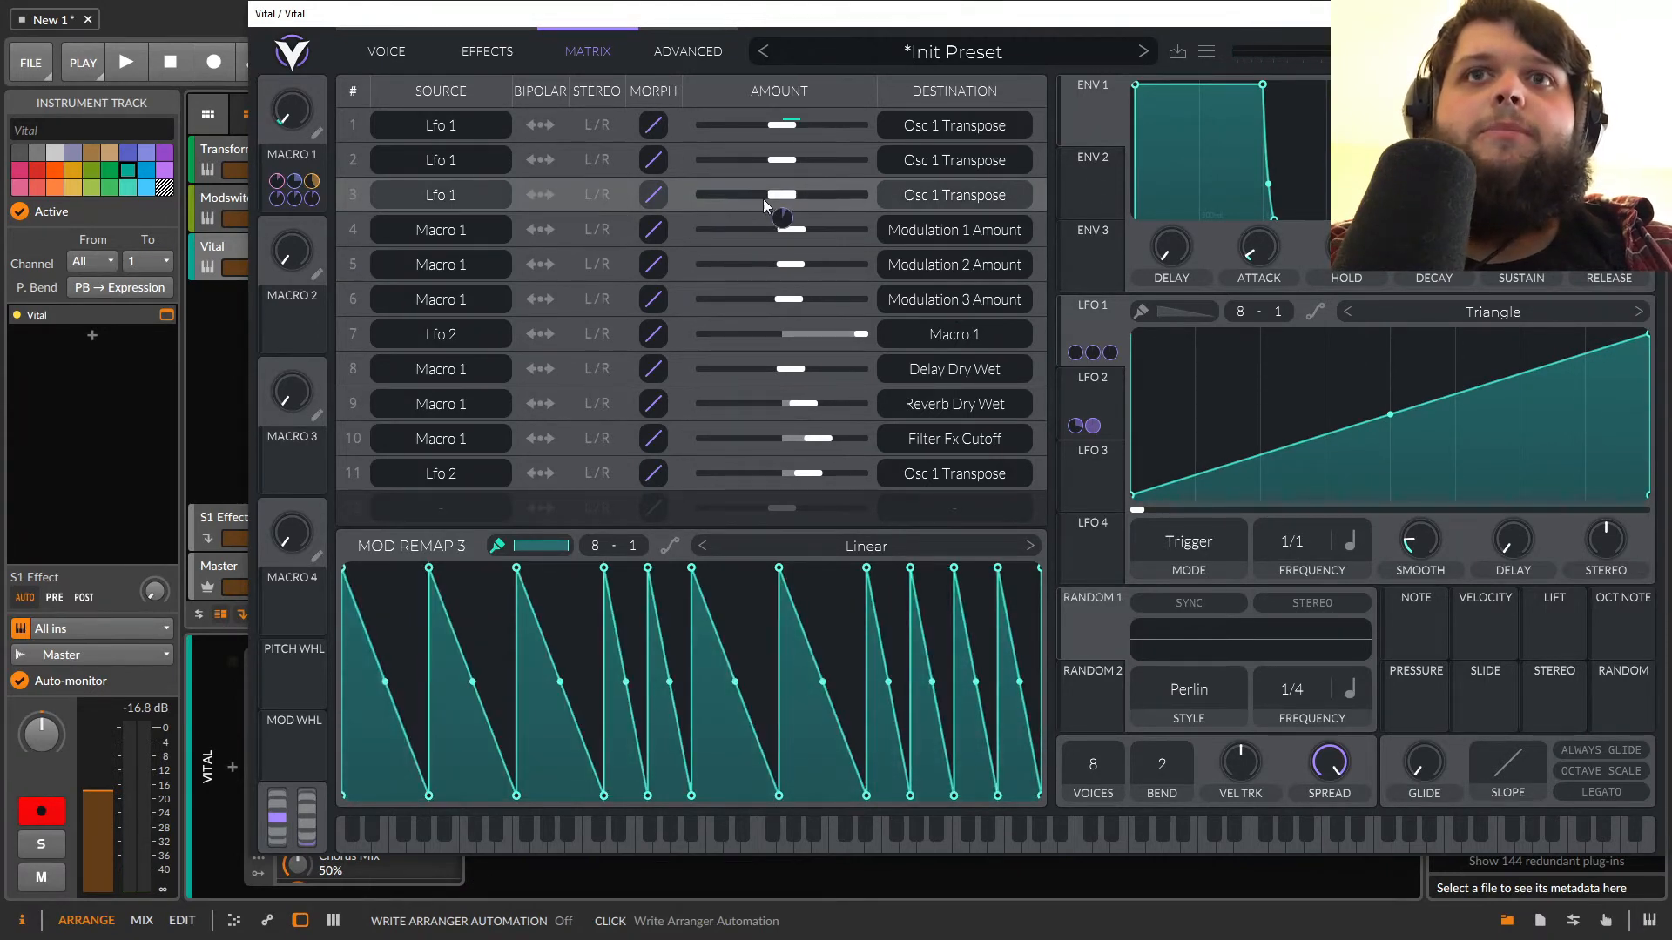
left_click(630, 306)
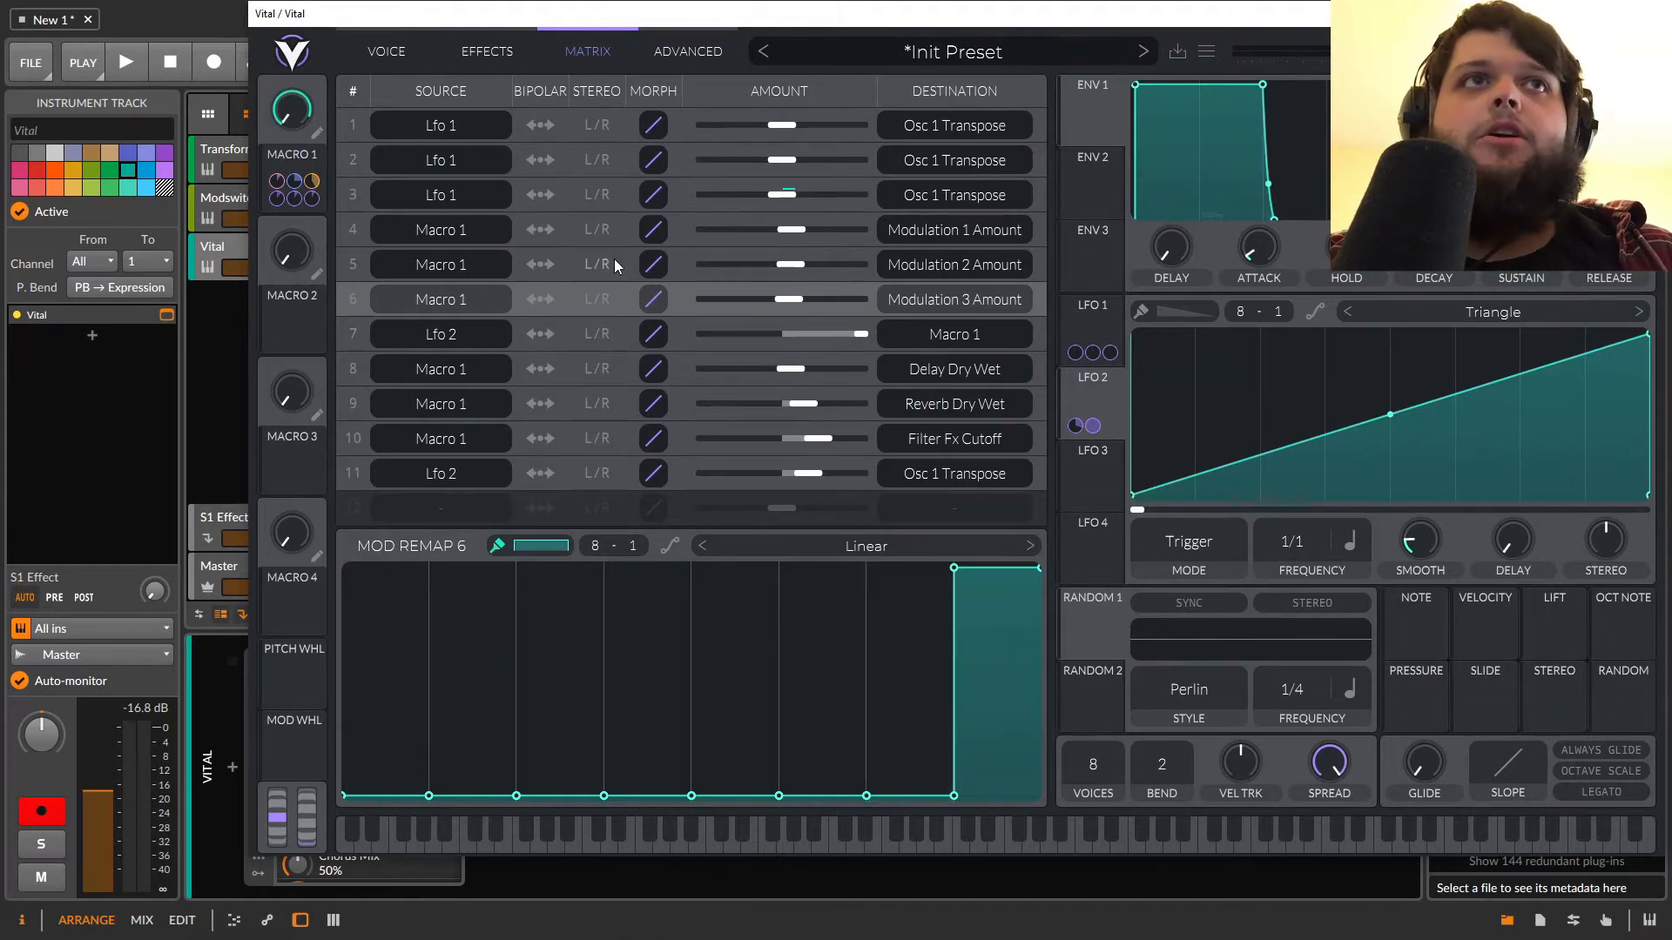
left_click(629, 232)
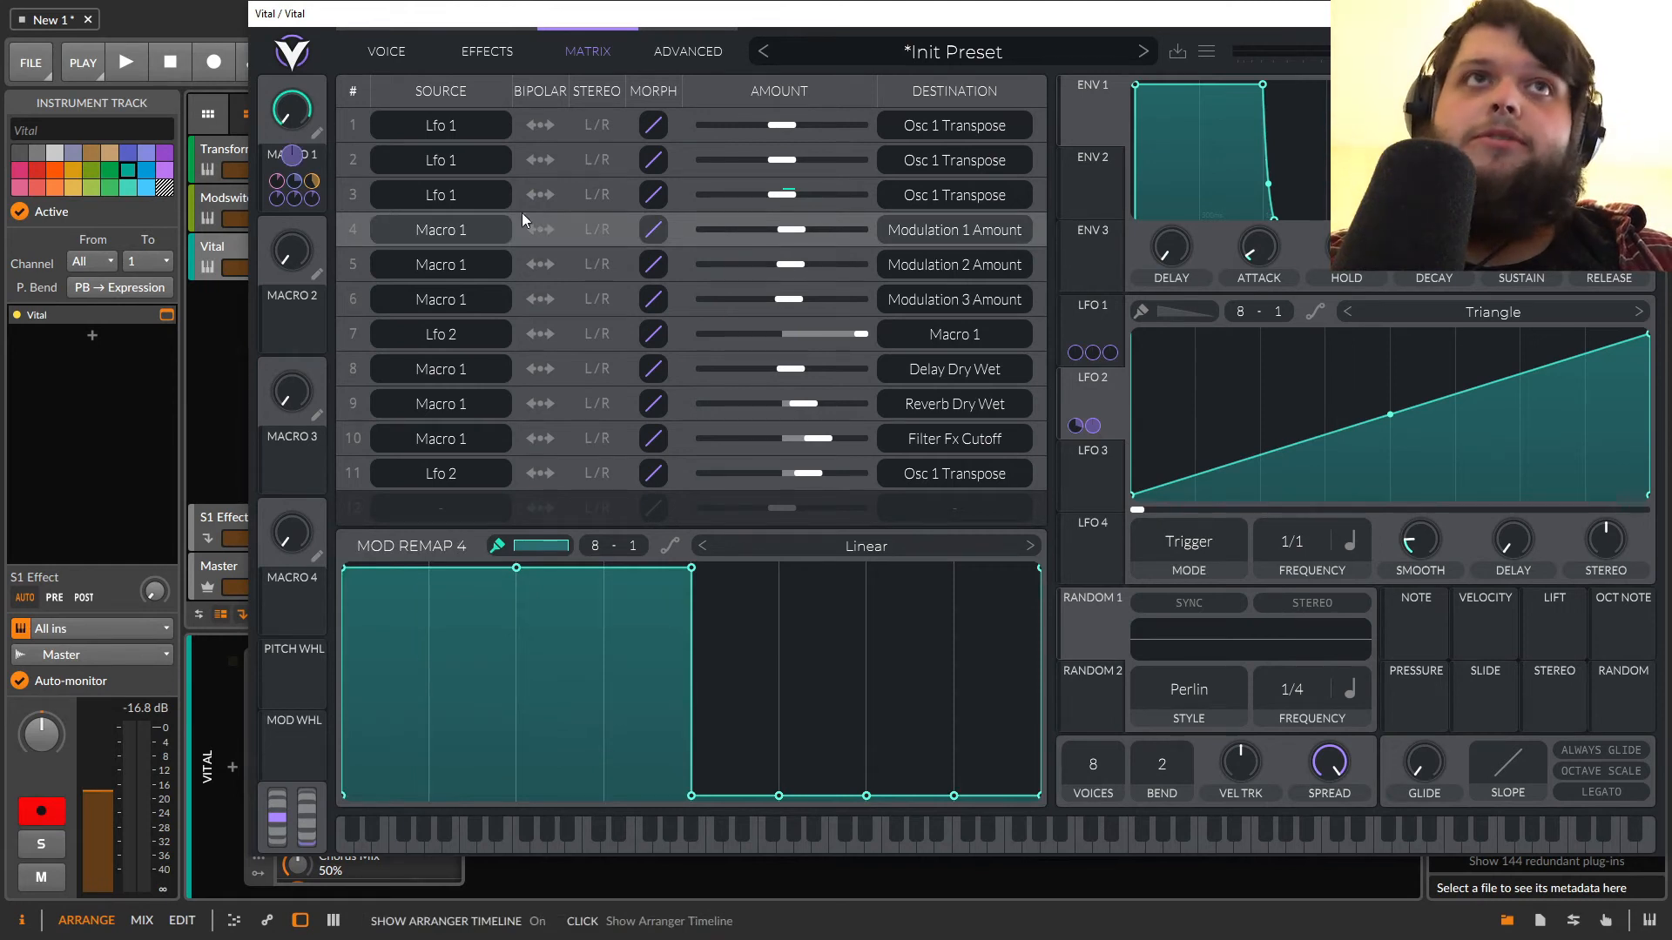
left_click(632, 274)
left_click(630, 291)
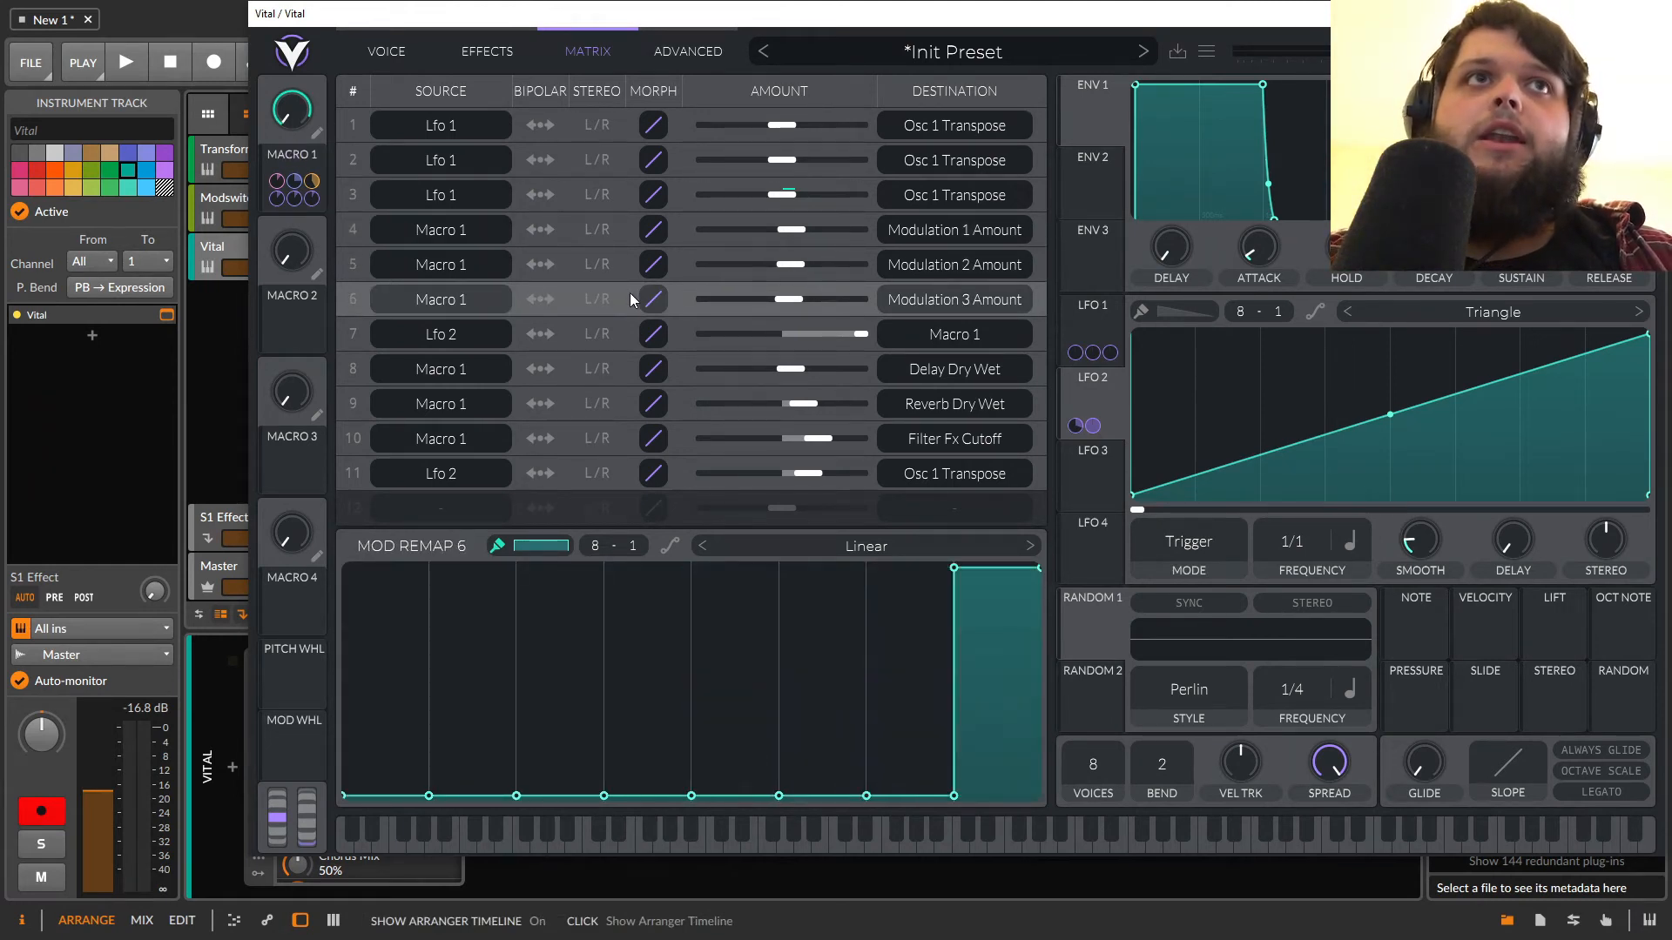
left_click(635, 263)
Try a 16-column grid on the remap of the Macro 1 to Modulation 2 Amount routing.
left_click_drag(595, 551, 602, 343)
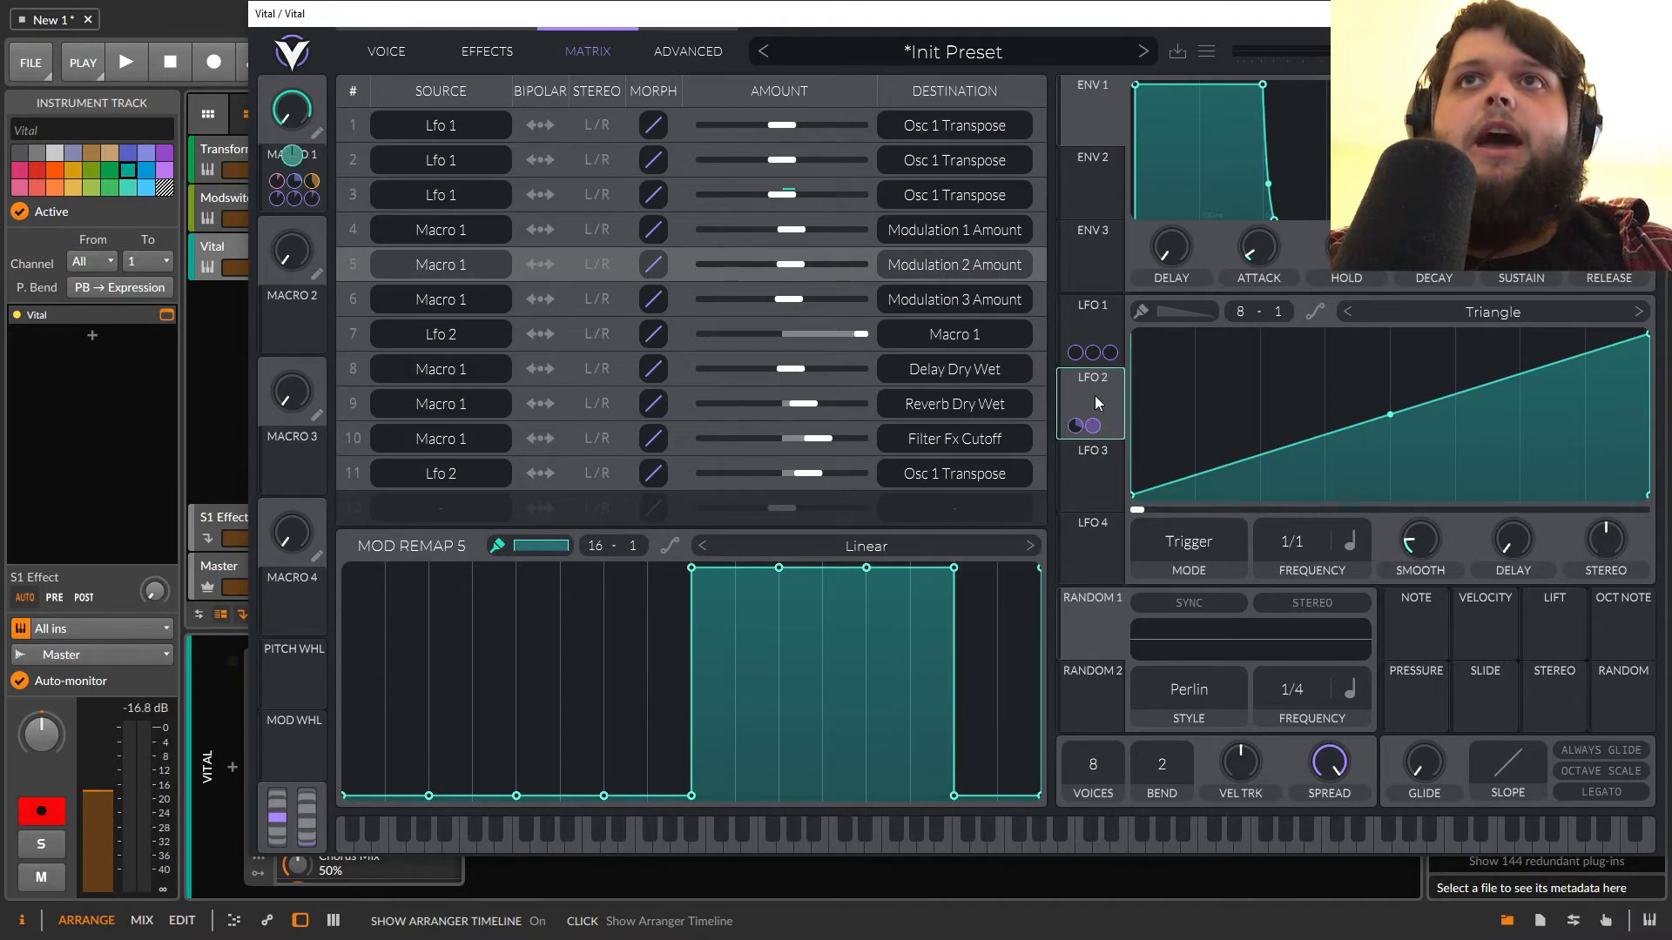
mouse_move(1108, 373)
left_mouse_down()
mouse_move(294, 116)
mouse_move(1088, 396)
left_mouse_up()
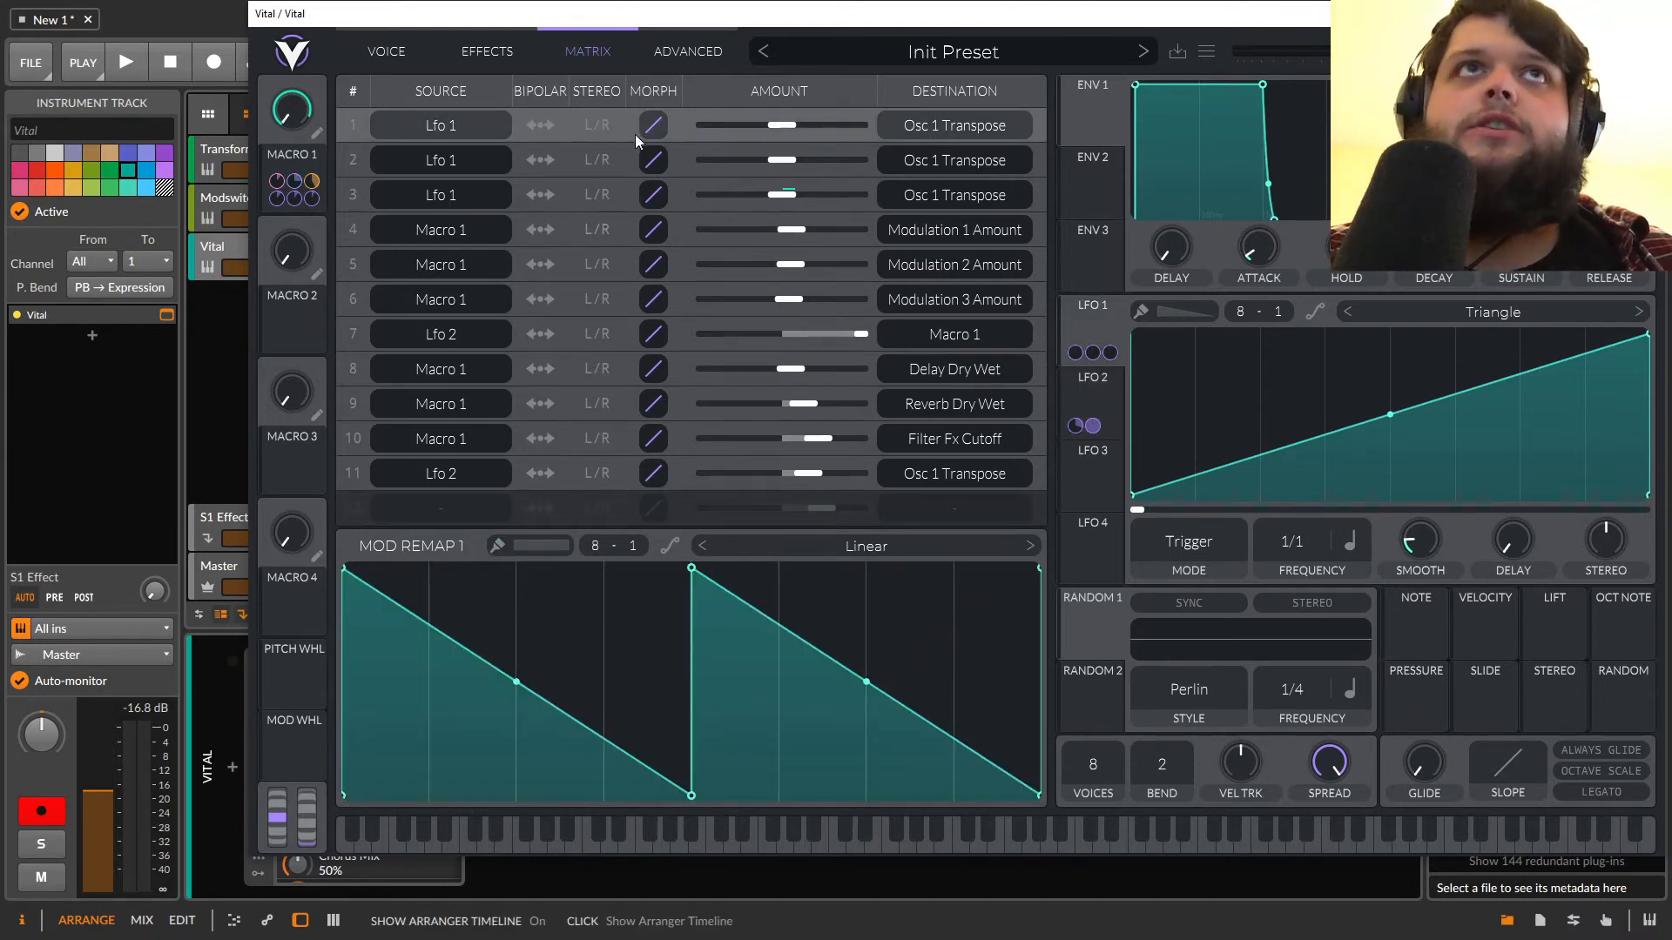
Review the remaps of the second and third LFO 1 routings and of Macro 1's Reverb Dry Wet and Filter Fx Cutoff routings.
left_click(629, 158)
left_click(629, 187)
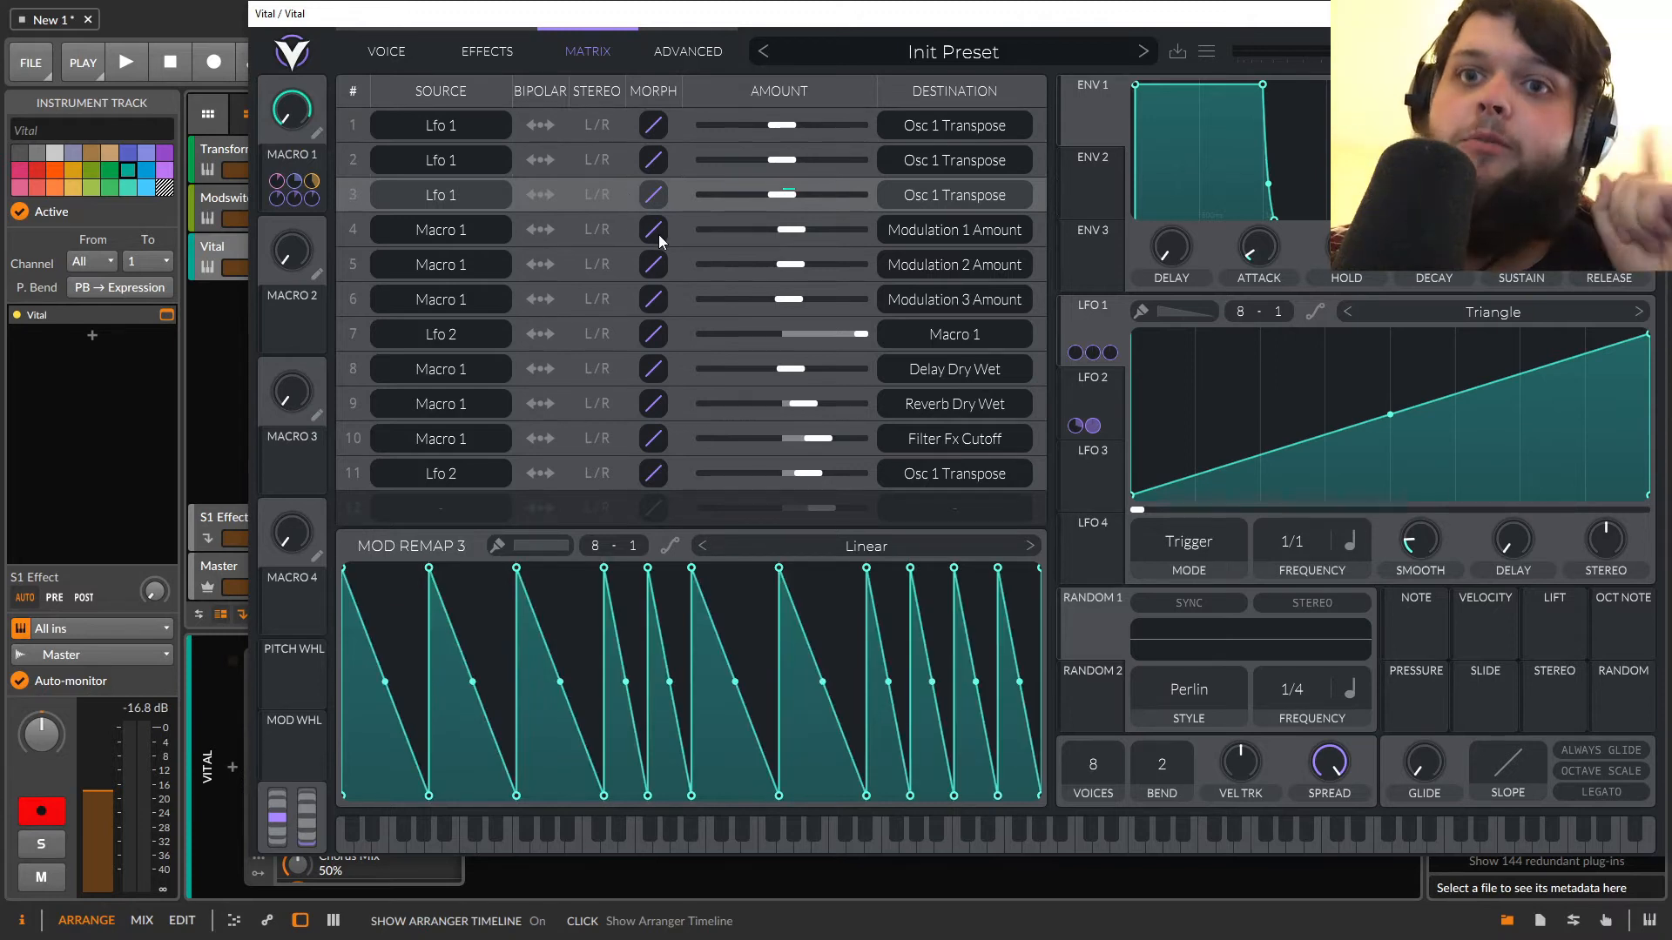
left_click(619, 411)
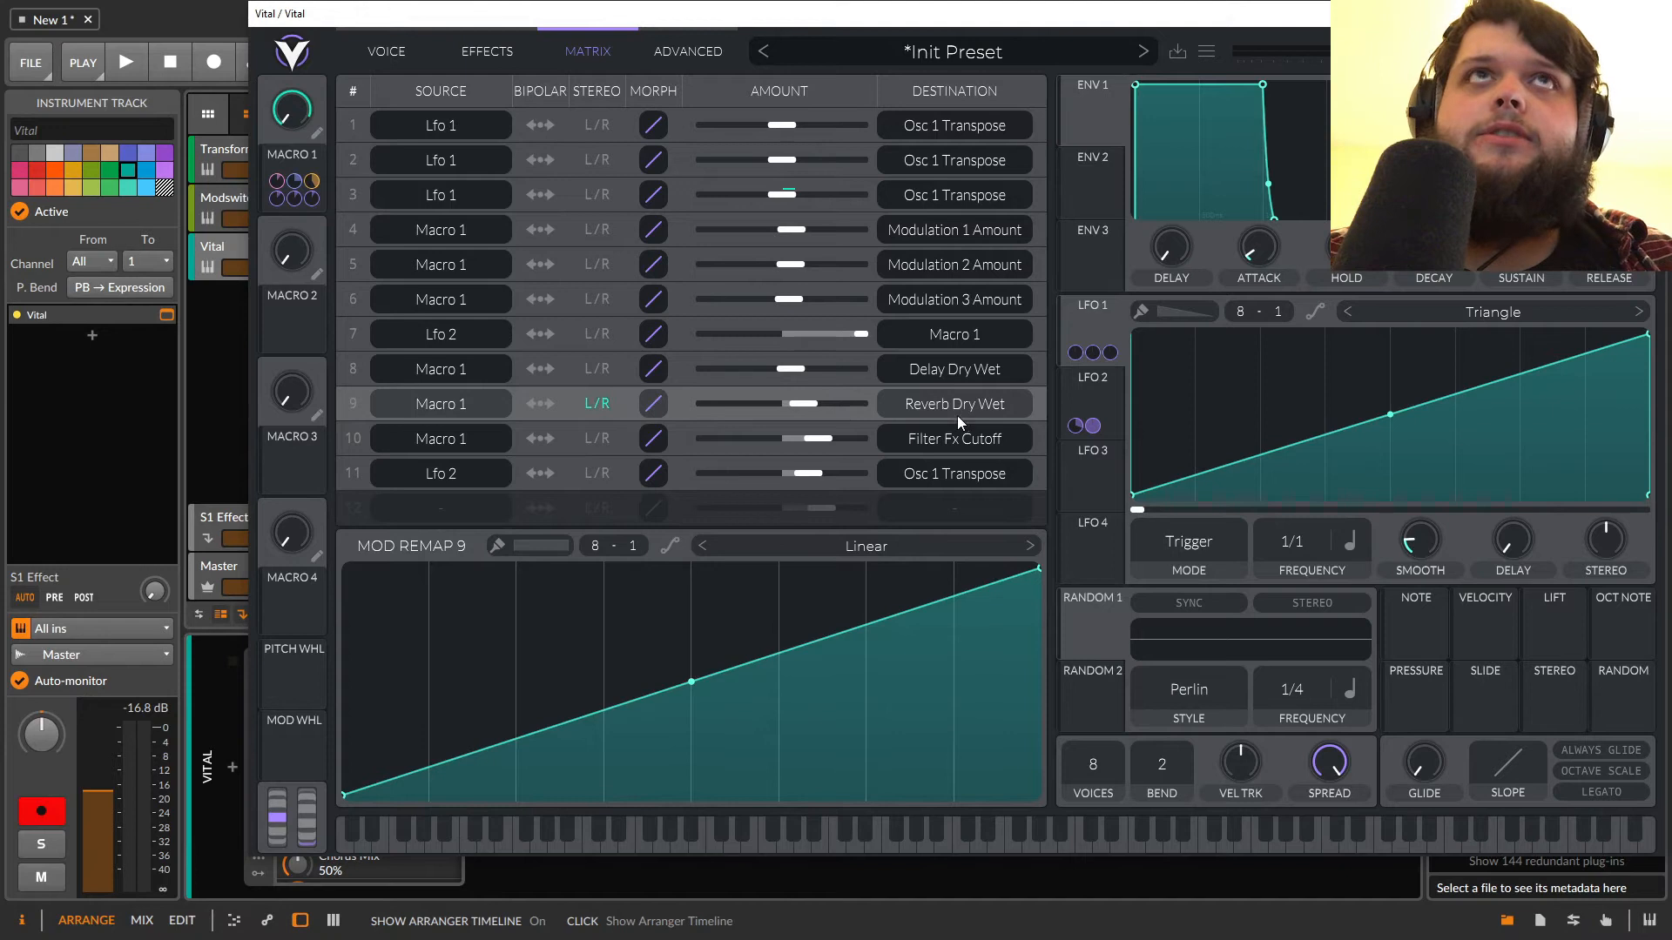
left_click(503, 45)
left_click(571, 49)
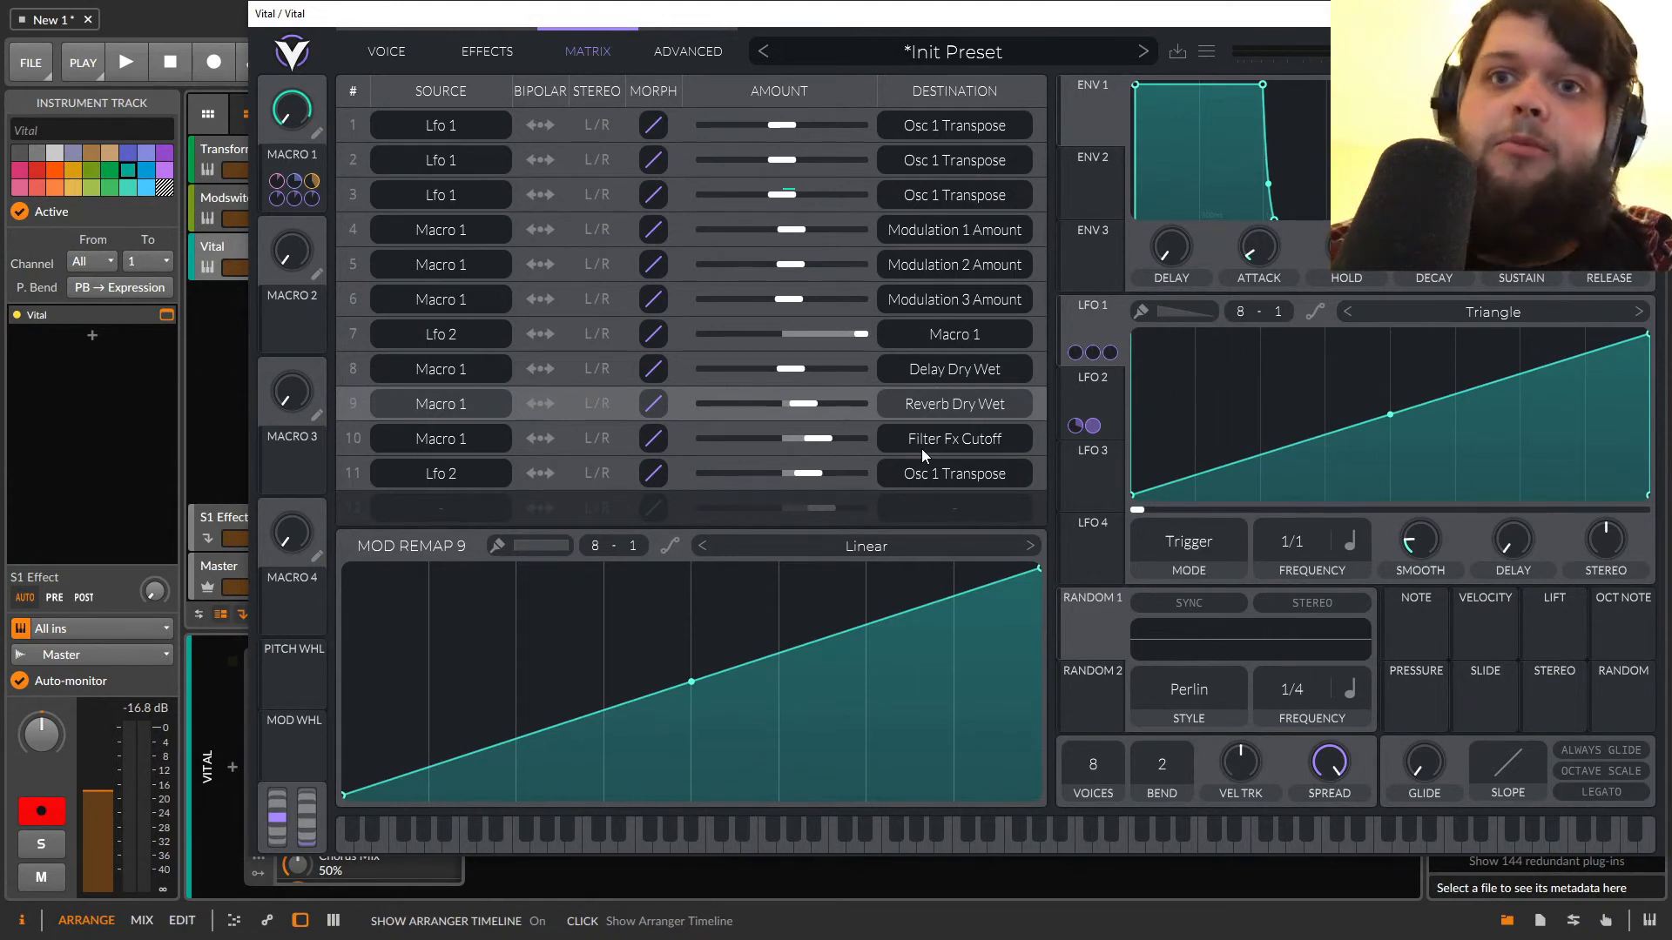
left_click(624, 435)
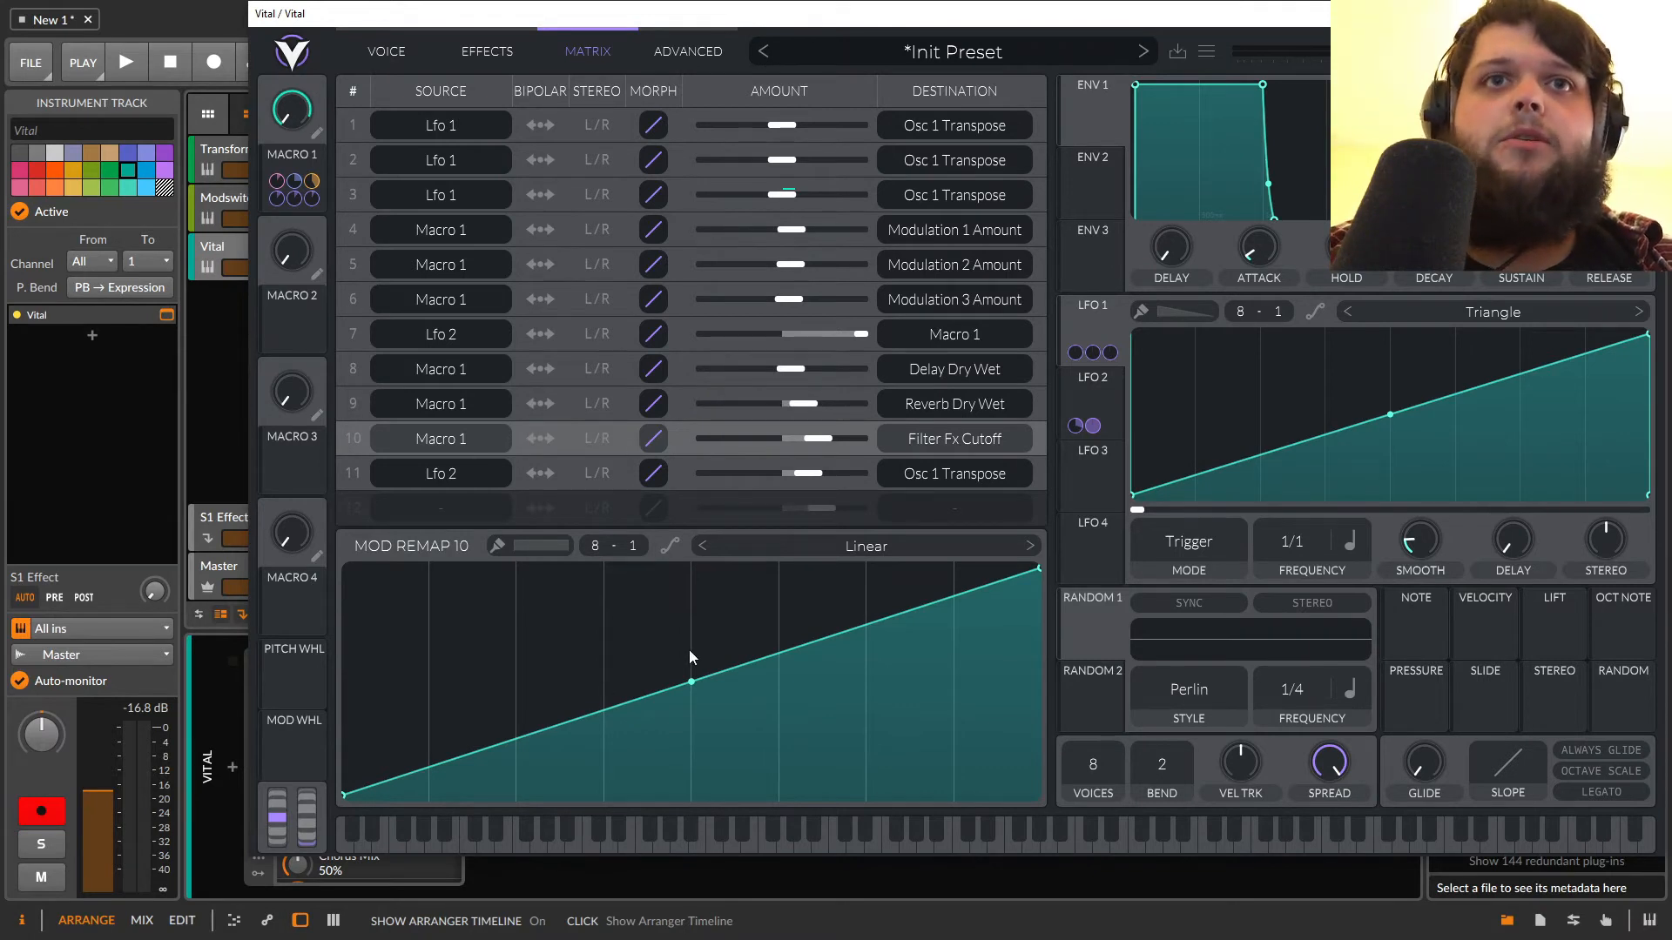
Try bowing the LFO 2 to Osc 1 Transpose remap curve upward and adding a point to it.
left_click(630, 473)
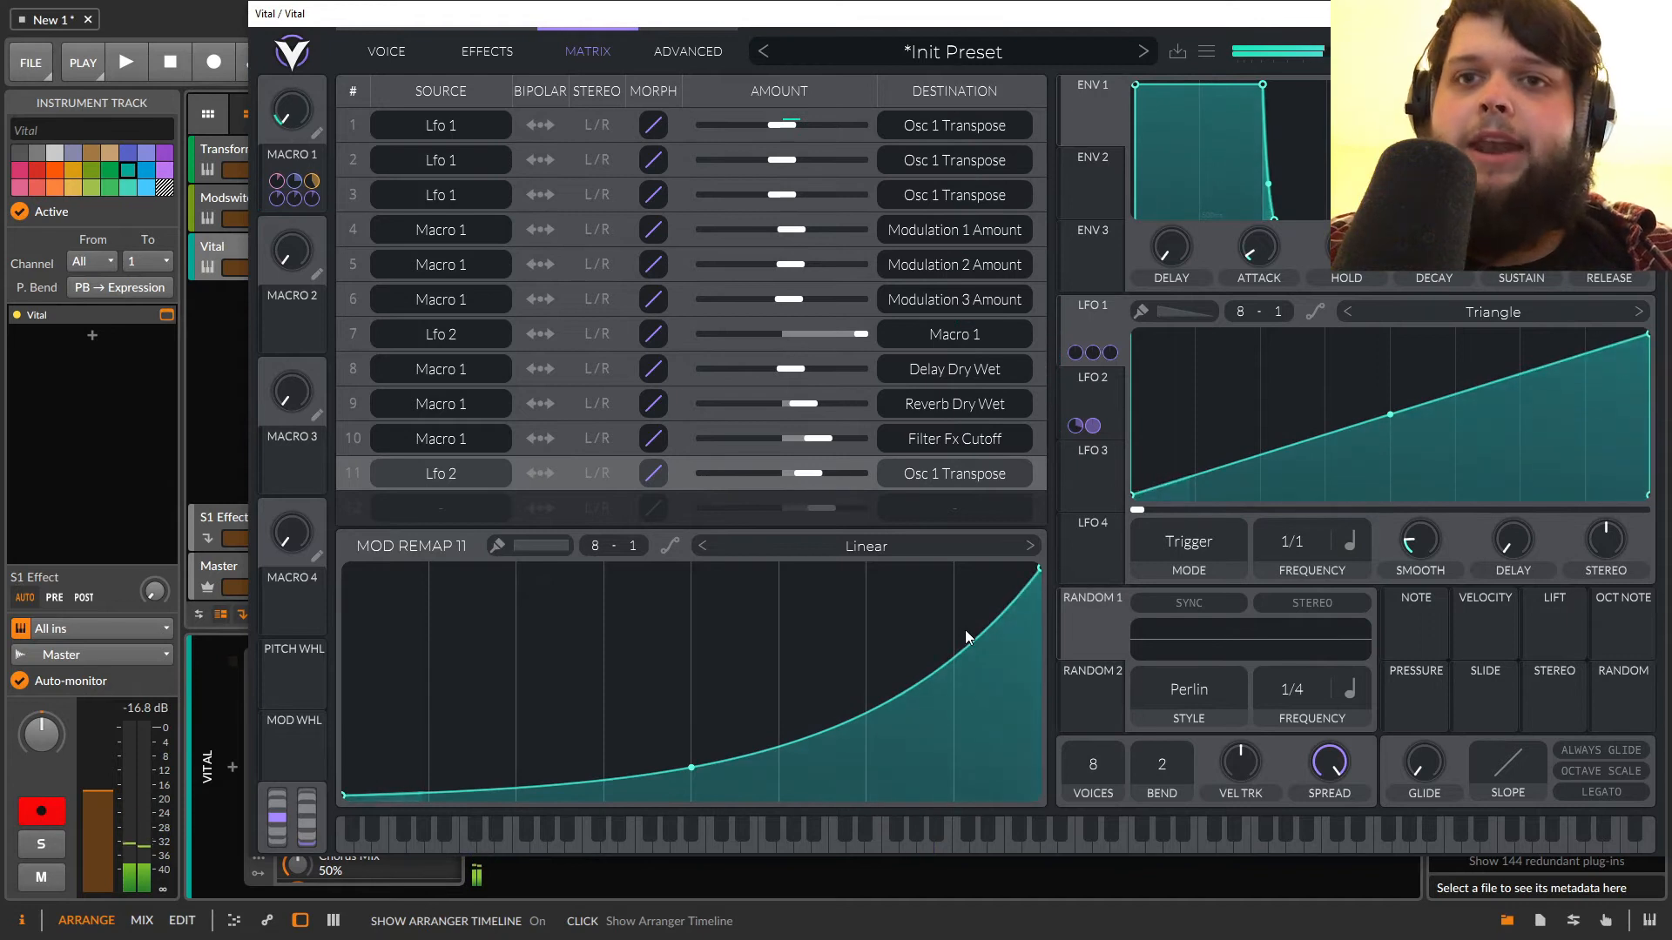
left_click_drag(678, 756, 661, 495)
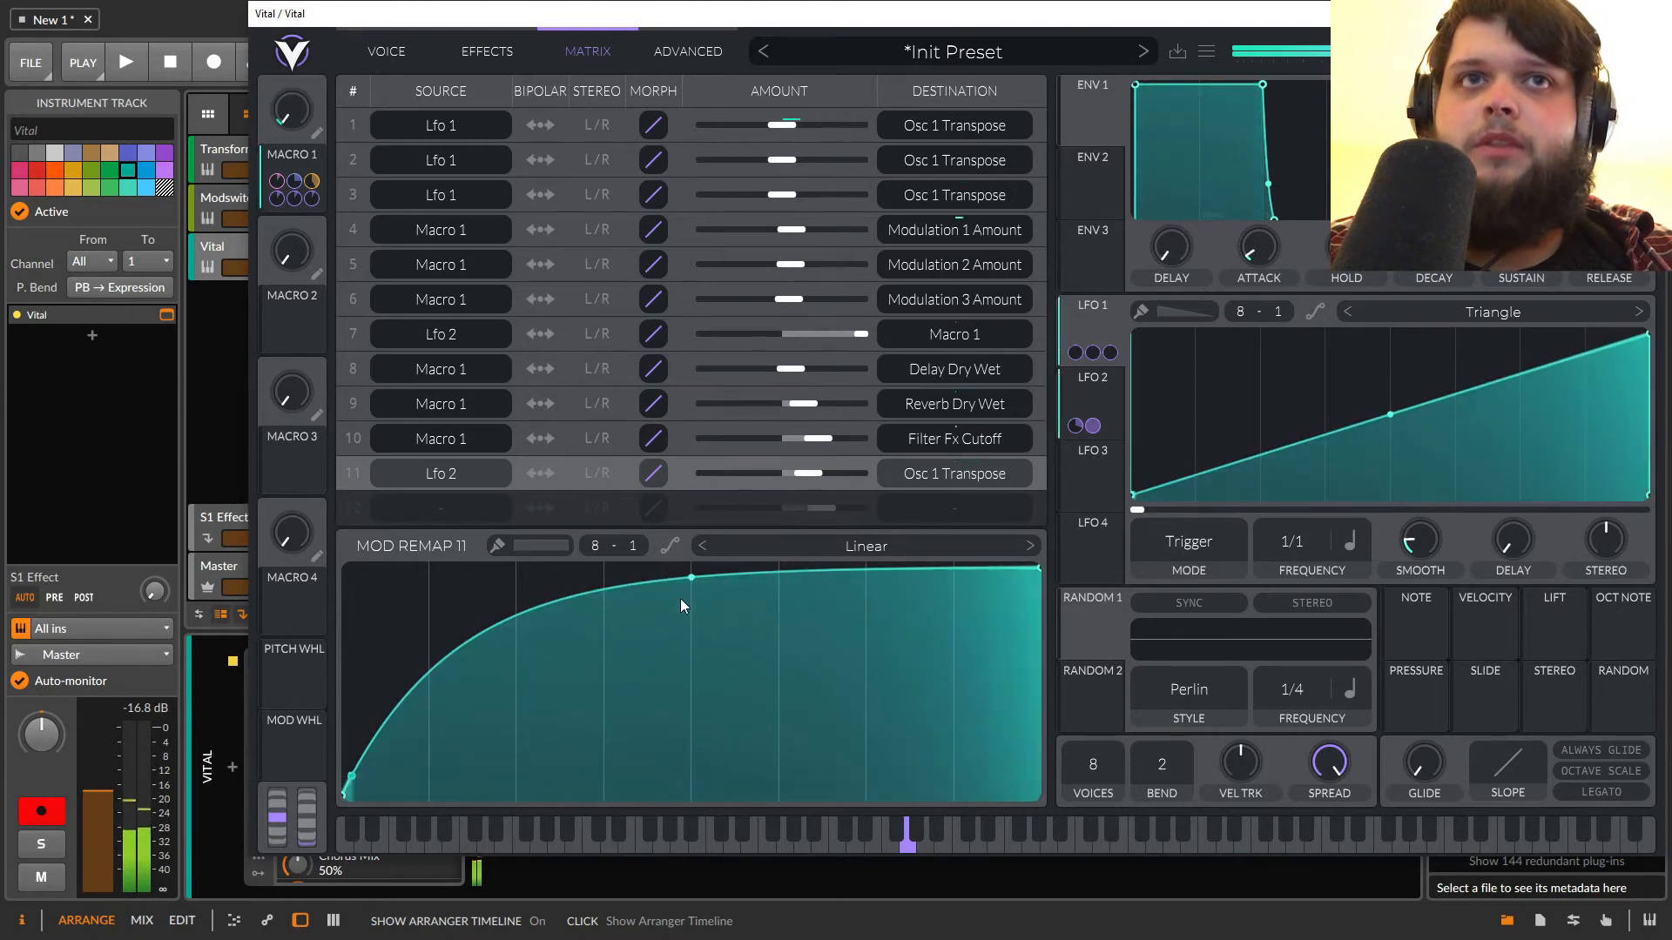
double_click(609, 638)
Paint eight triangles across the LFO 2 to Osc 1 Transpose remap with the Tri brush and slightly lower that routing's amount.
left_click(499, 543)
left_click(532, 546)
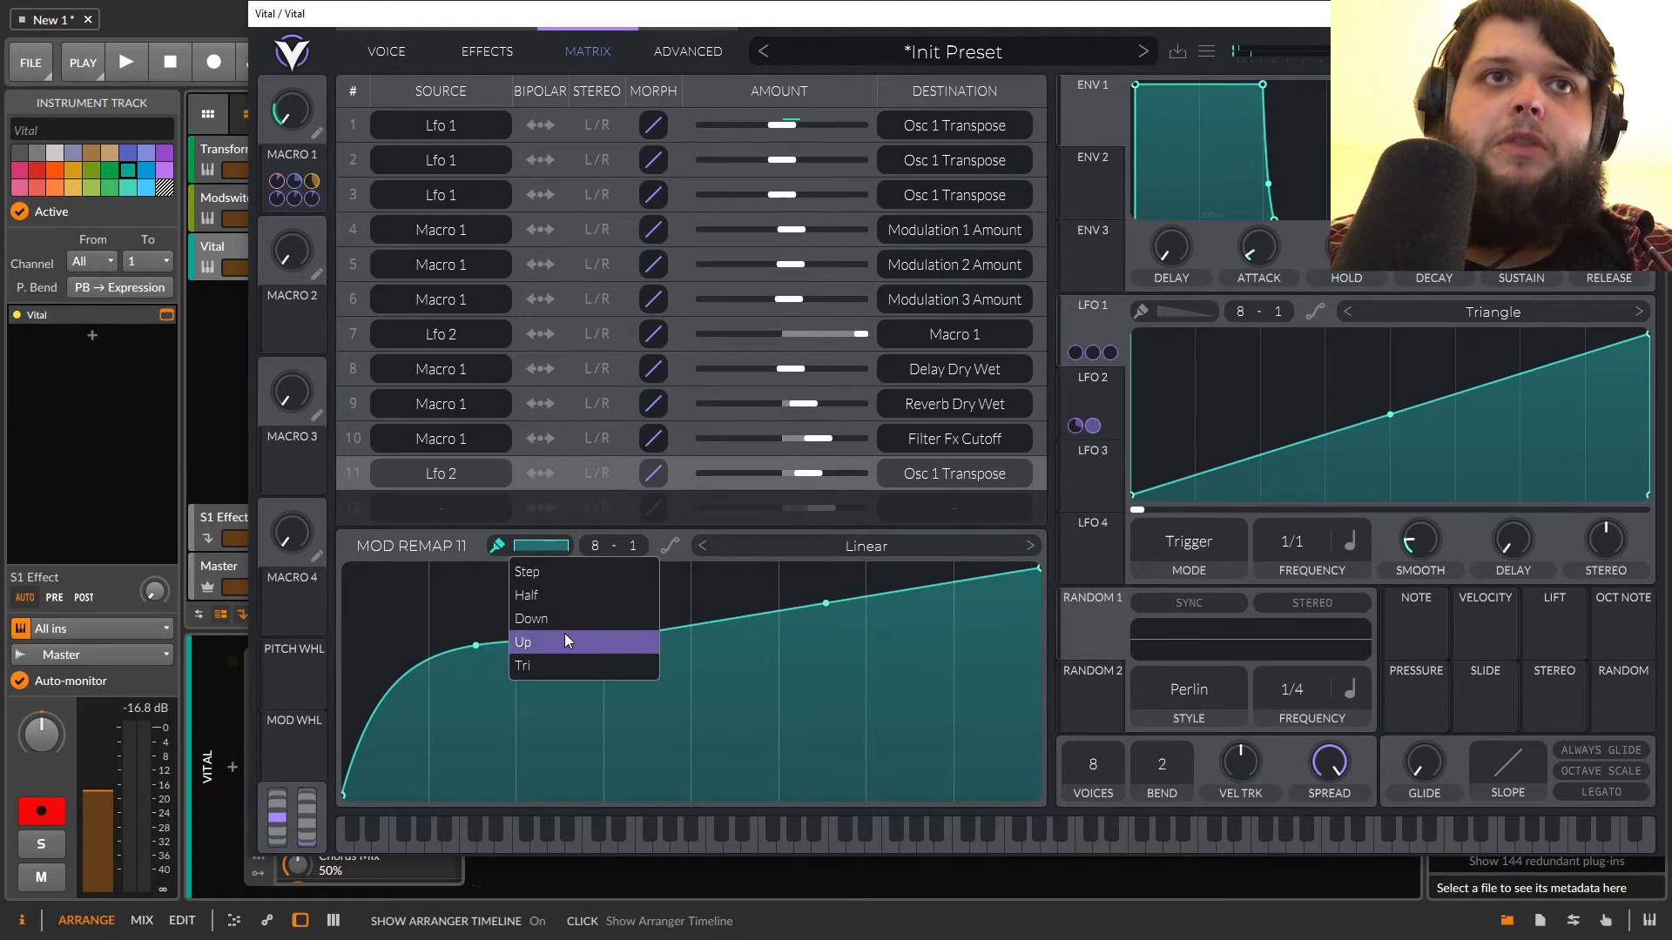
left_click(529, 664)
mouse_move(420, 577)
left_mouse_down()
mouse_move(594, 503)
mouse_move(1059, 405)
left_mouse_up()
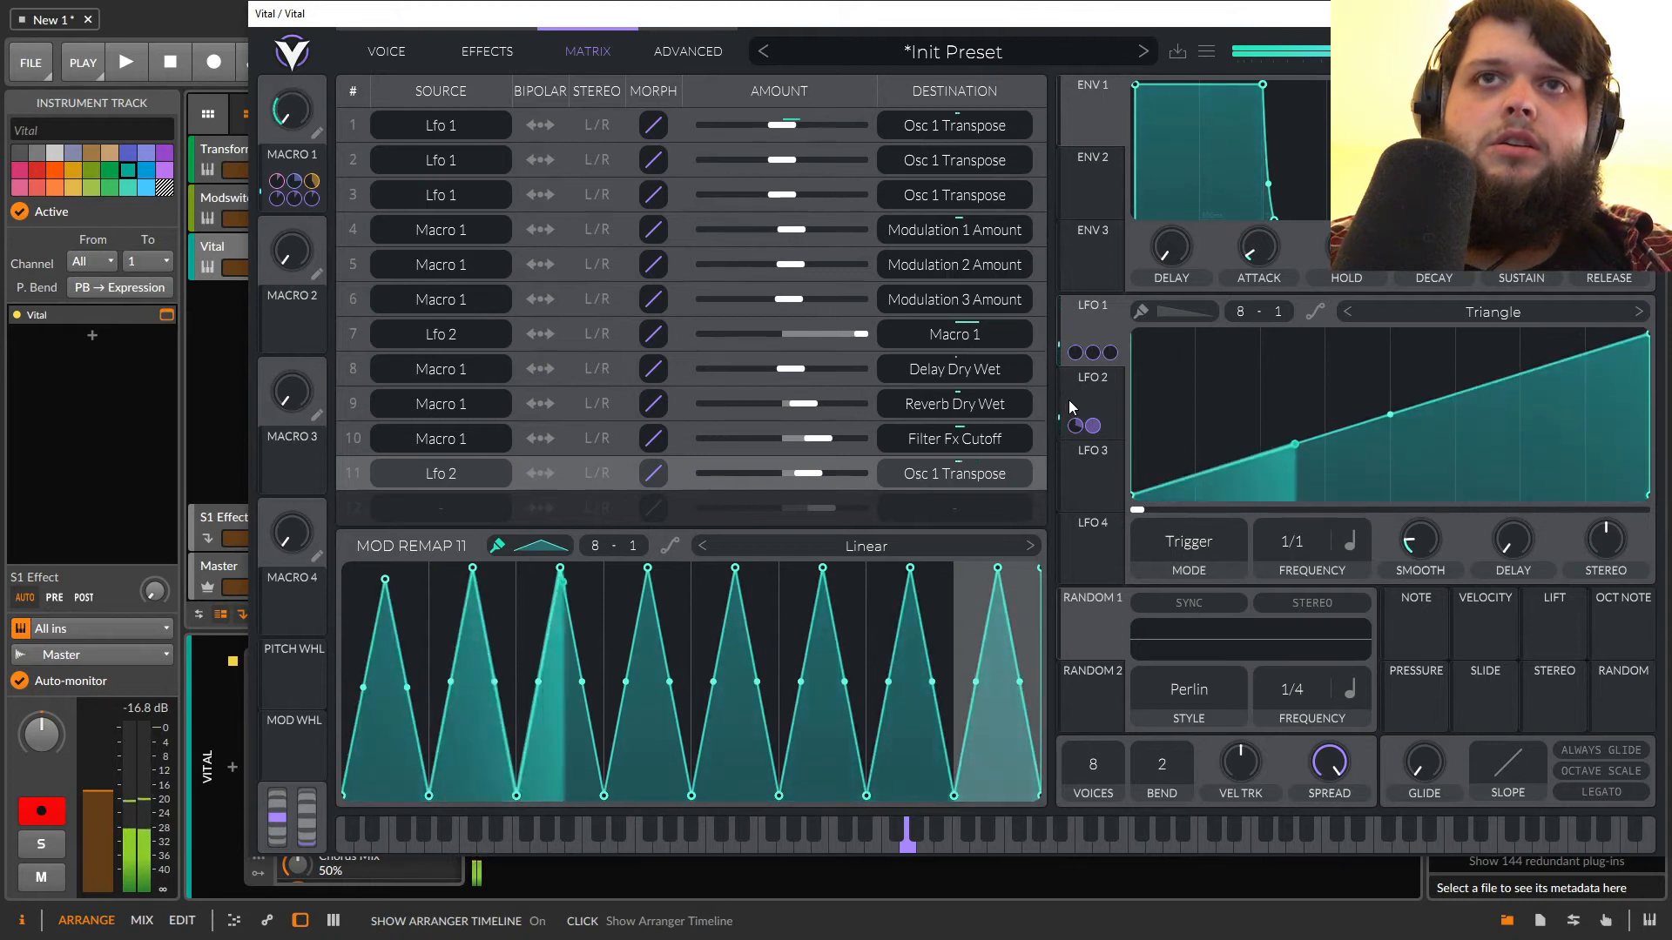
left_click_drag(809, 473, 792, 473)
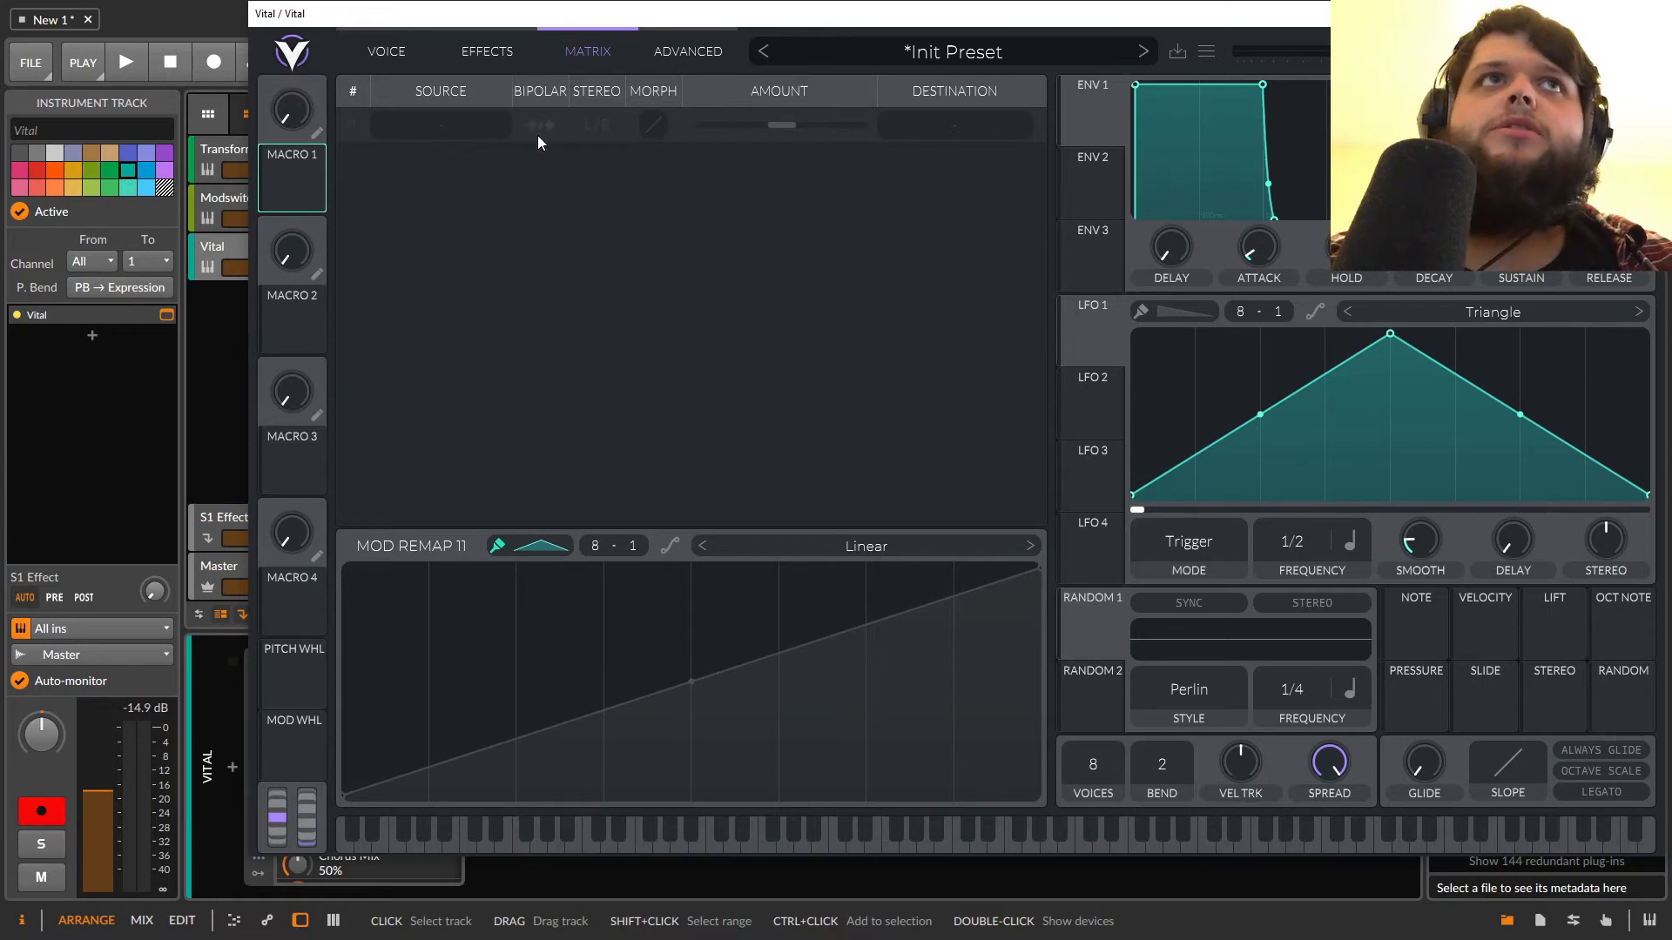
Load the Basic Shapes wavetable in Osc 1 and transpose the oscillator to -12.
left_click(403, 61)
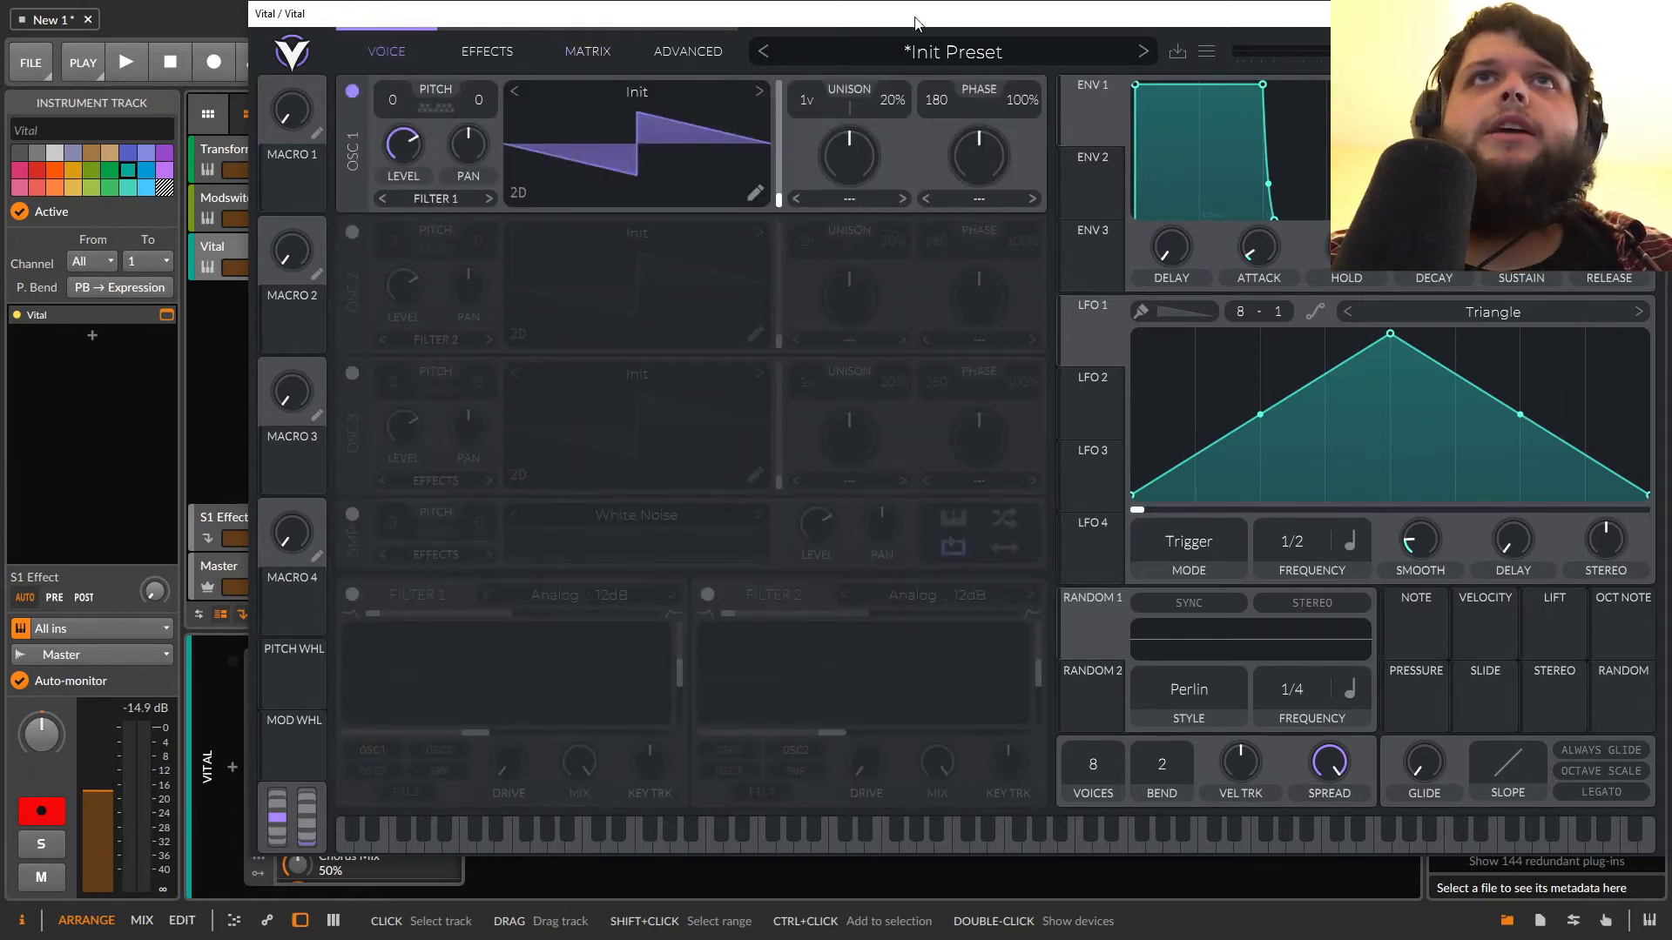
left_click(758, 90)
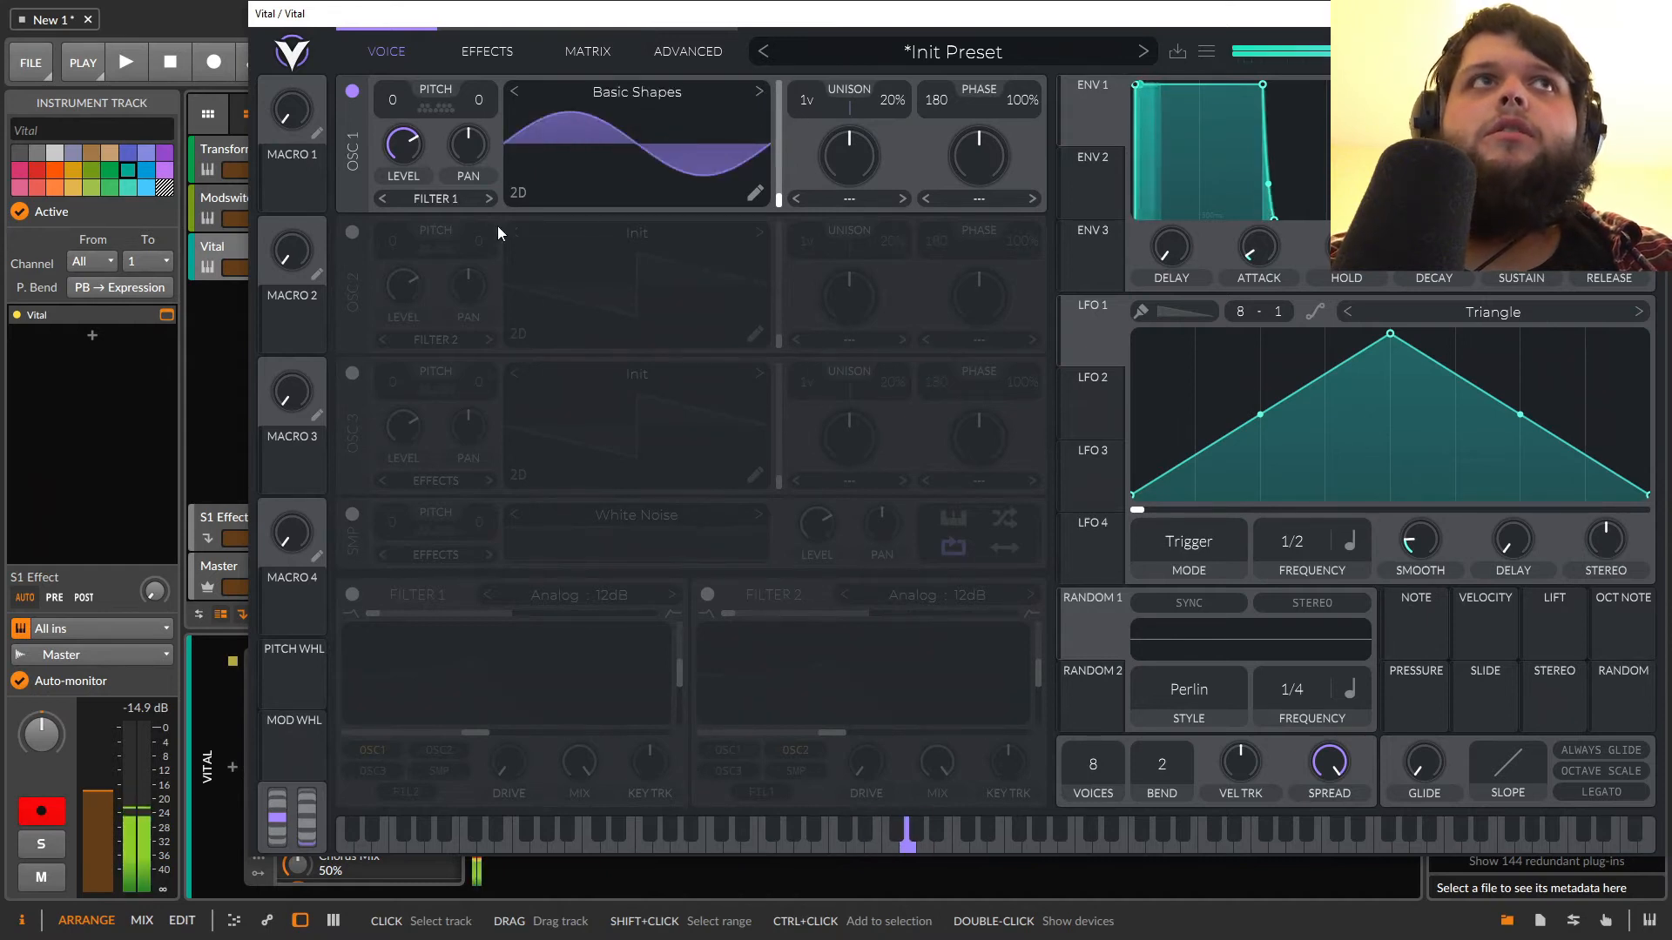
left_click_drag(406, 96, 410, 221)
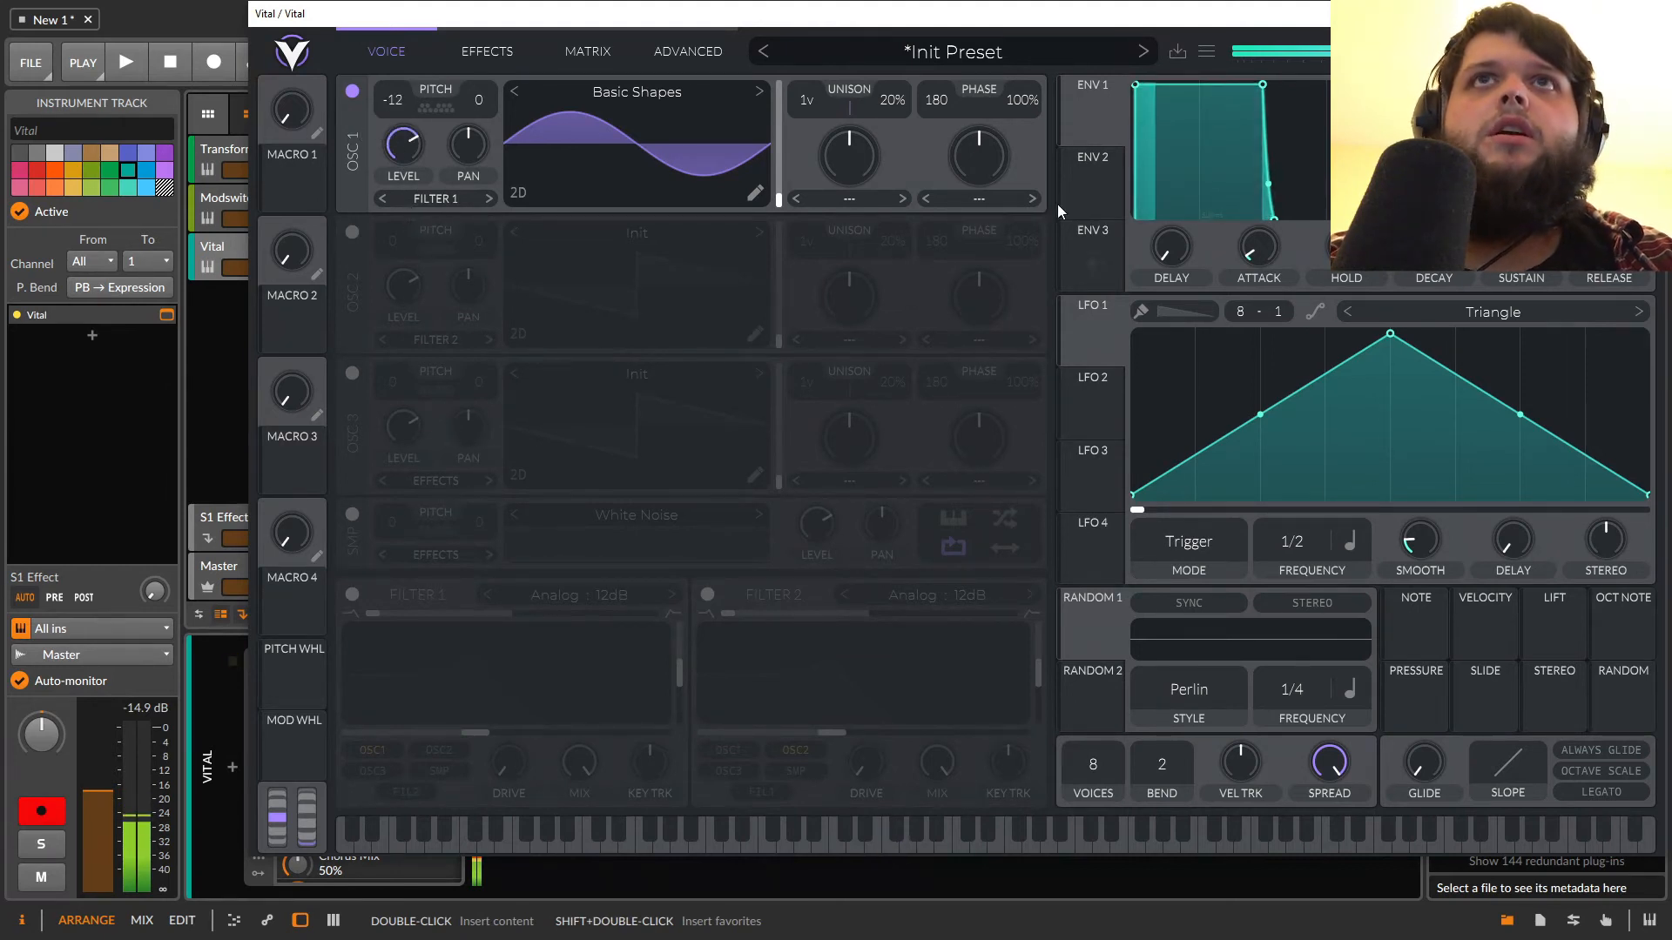
Set Osc 1's phase distortion type to FM Osc 2.
left_click(986, 204)
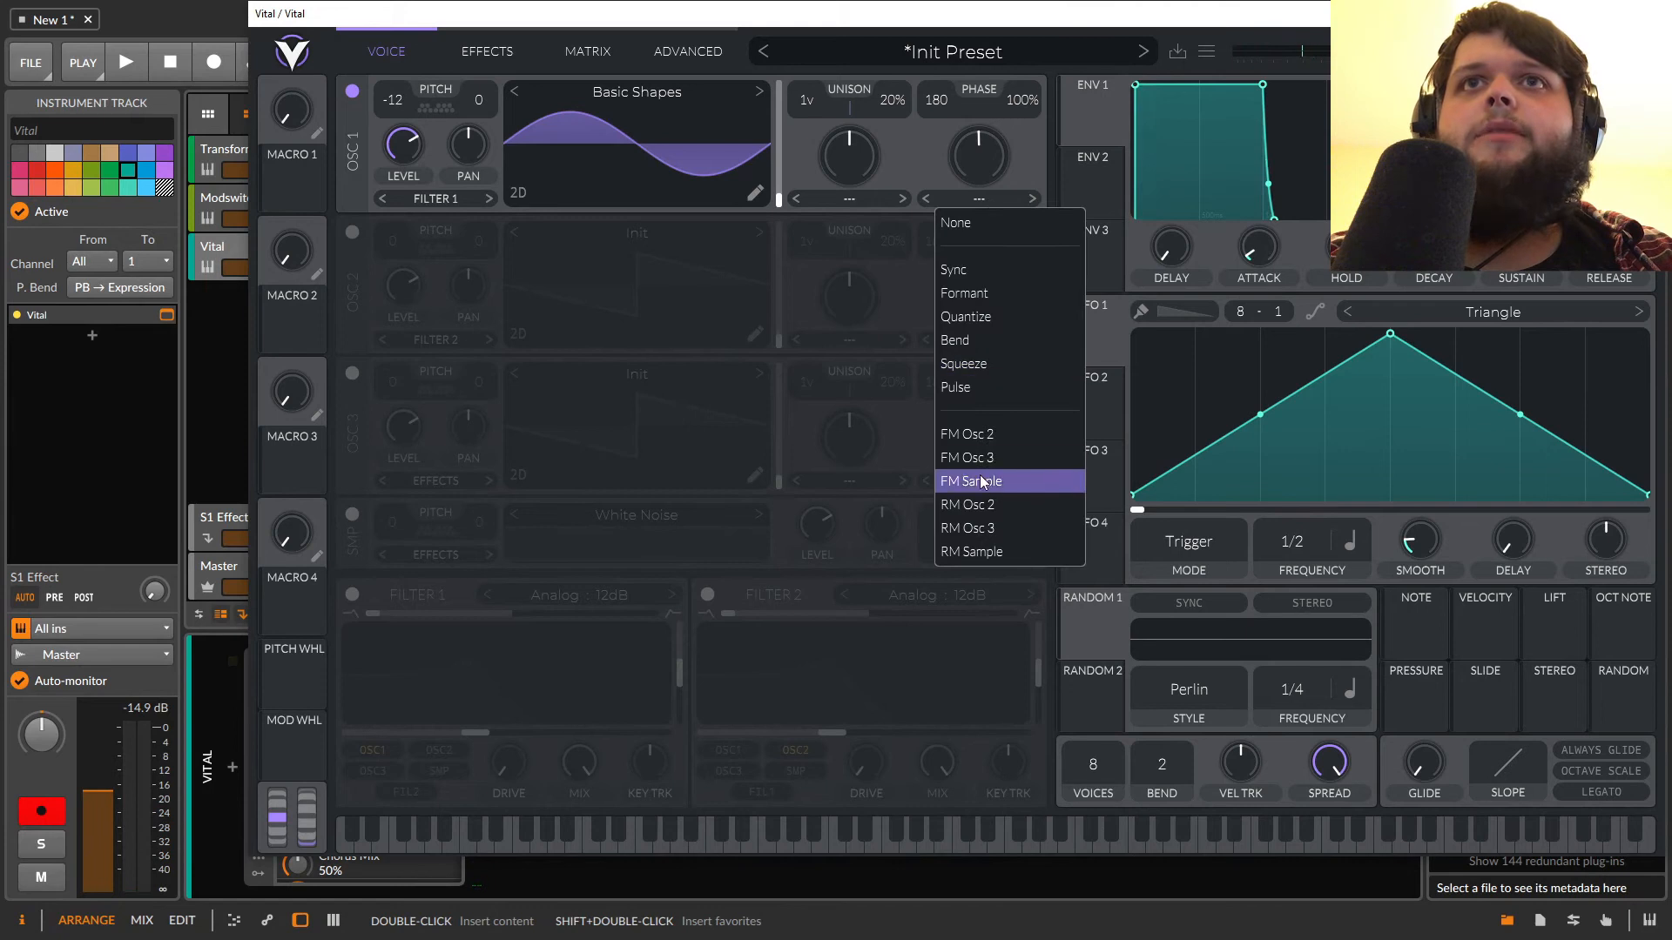
left_click(1016, 439)
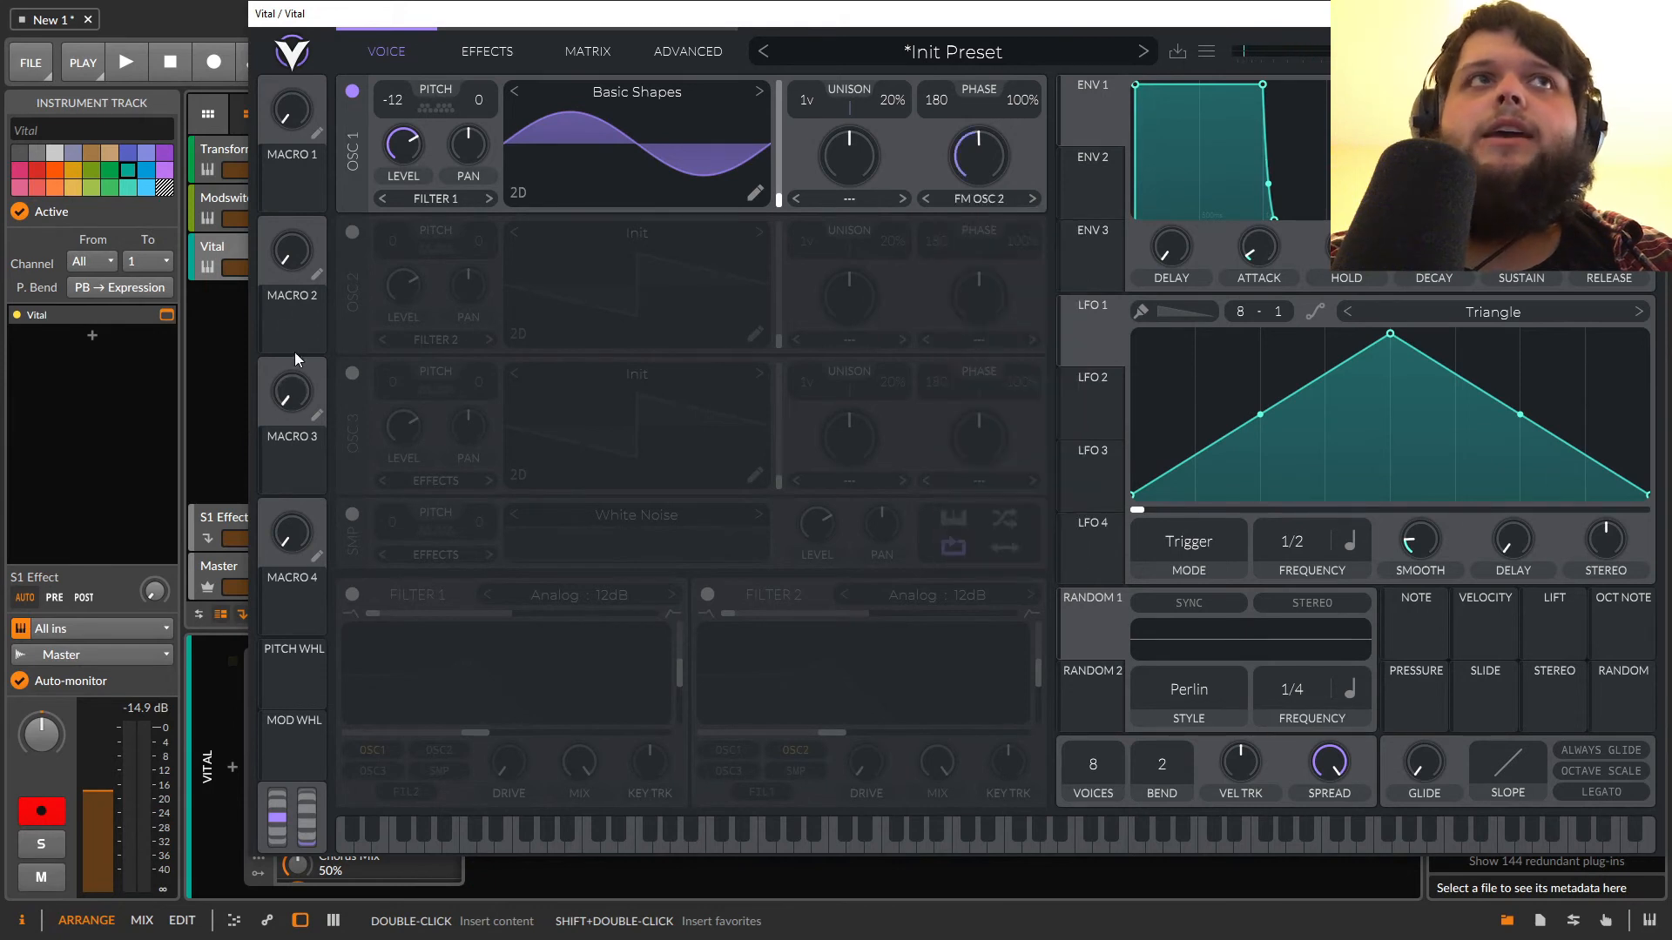
Enable Osc 2 with its level at zero and load the A Cry For Squares wavetable from the Garron Patreon 1 folder.
left_click(352, 233)
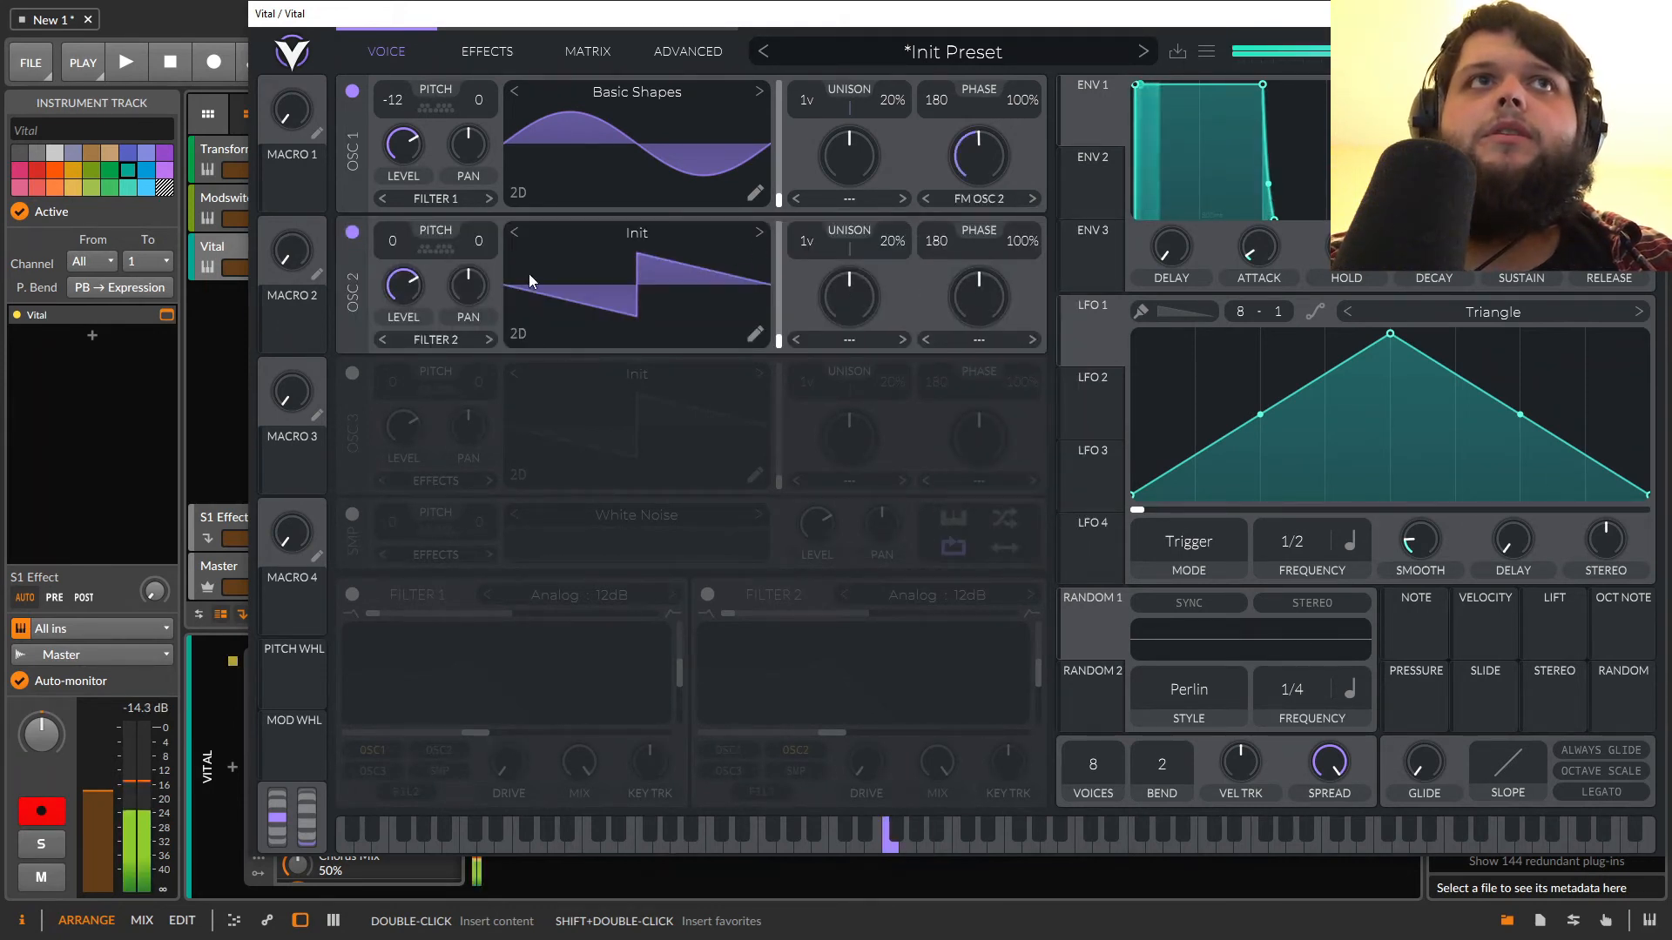
left_click_drag(391, 293, 359, 752)
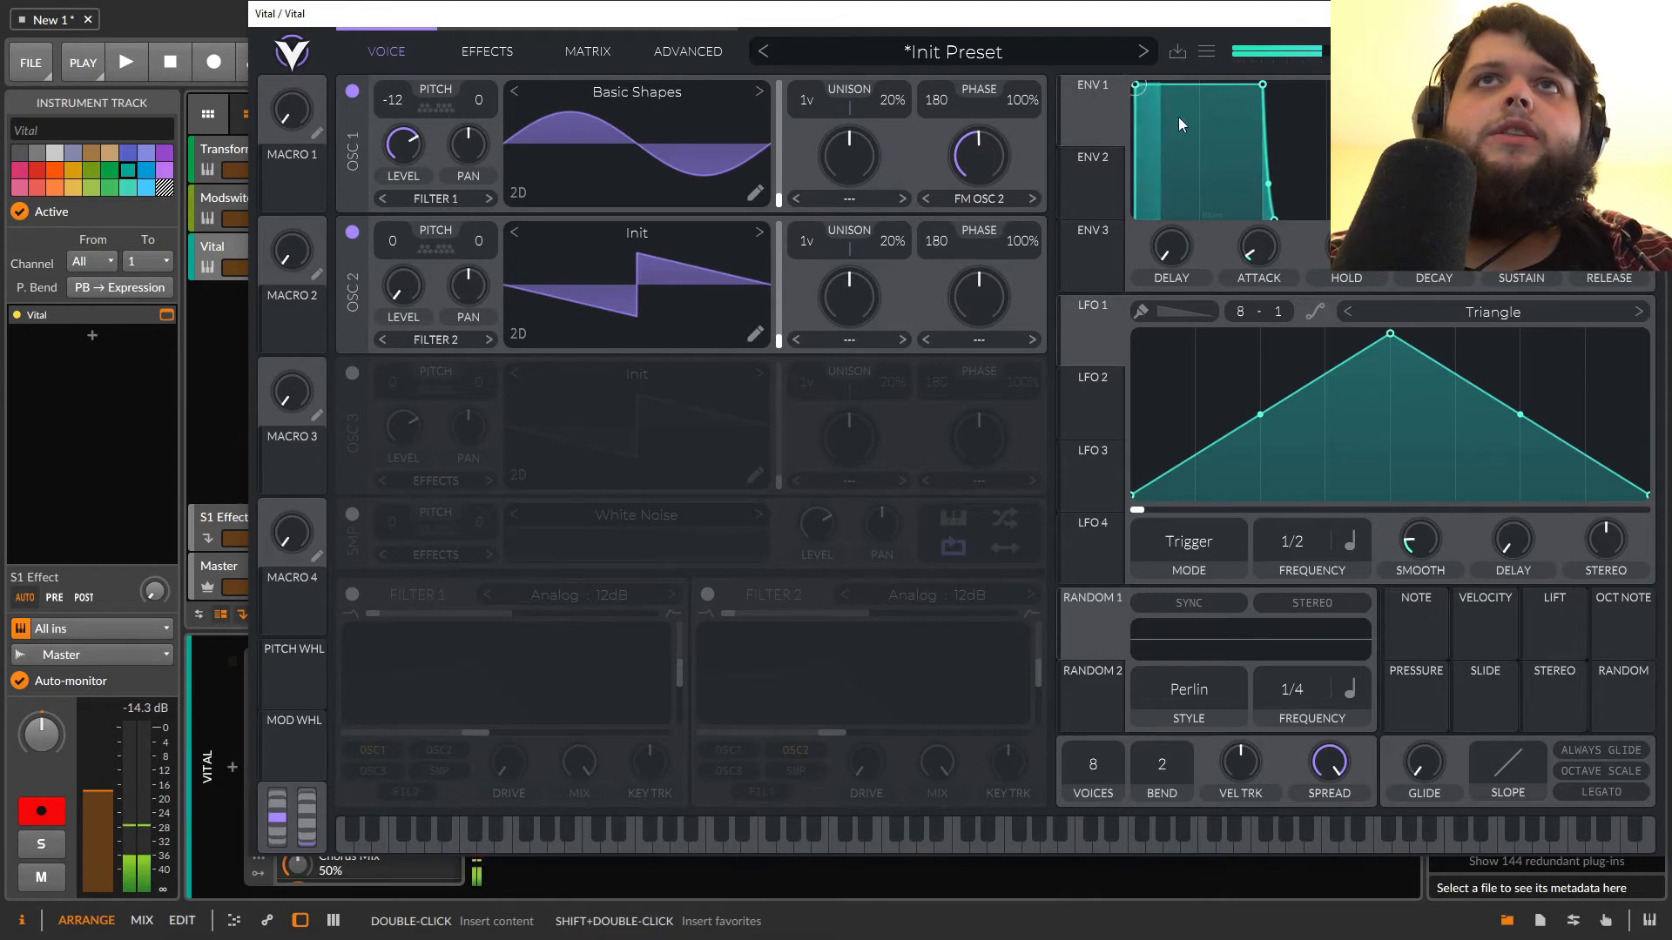
left_click(677, 232)
left_click(930, 333)
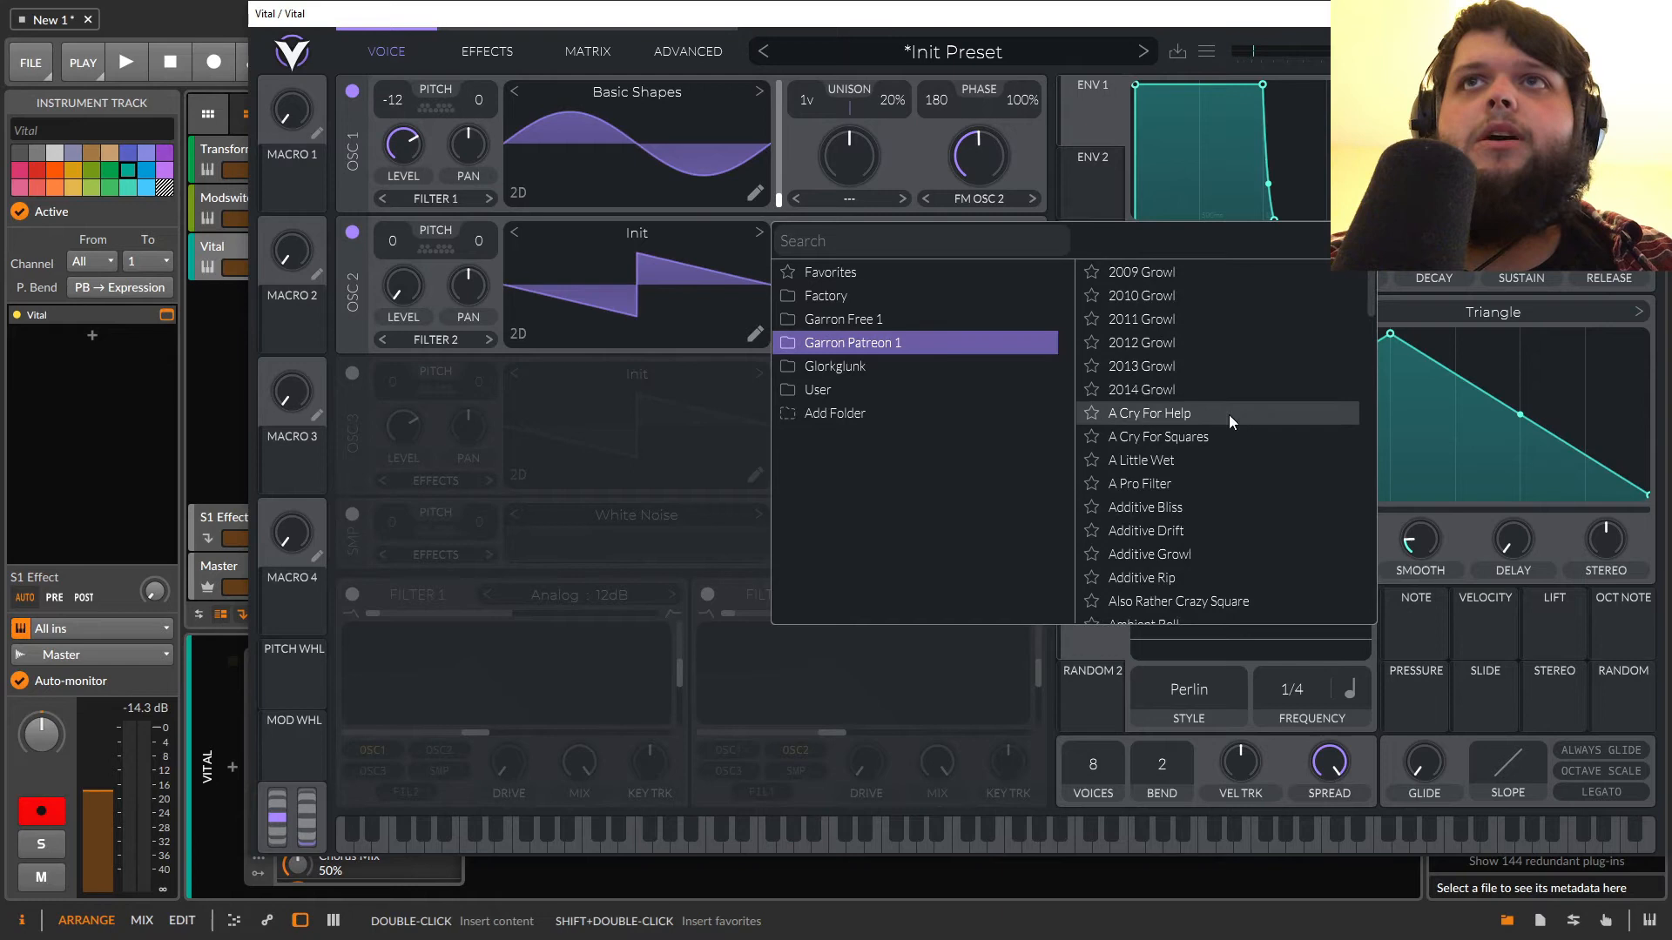
left_click(1235, 341)
left_click(1200, 437)
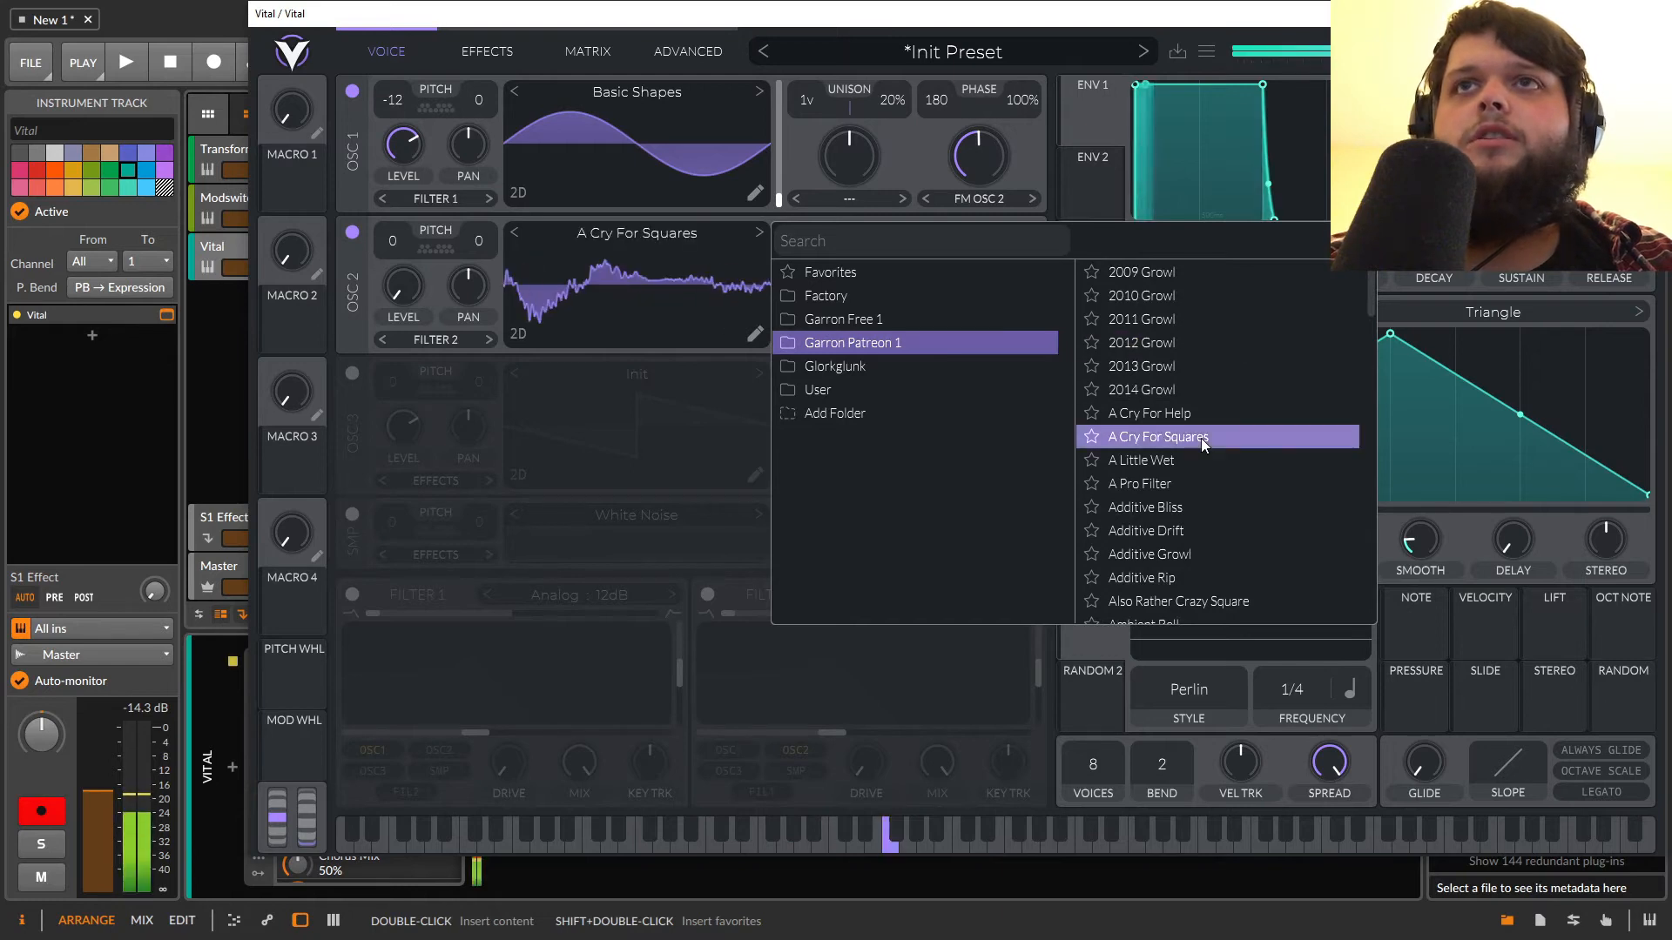
left_click(648, 238)
mouse_move(778, 341)
left_mouse_down()
mouse_move(786, 240)
mouse_move(798, 341)
left_mouse_up()
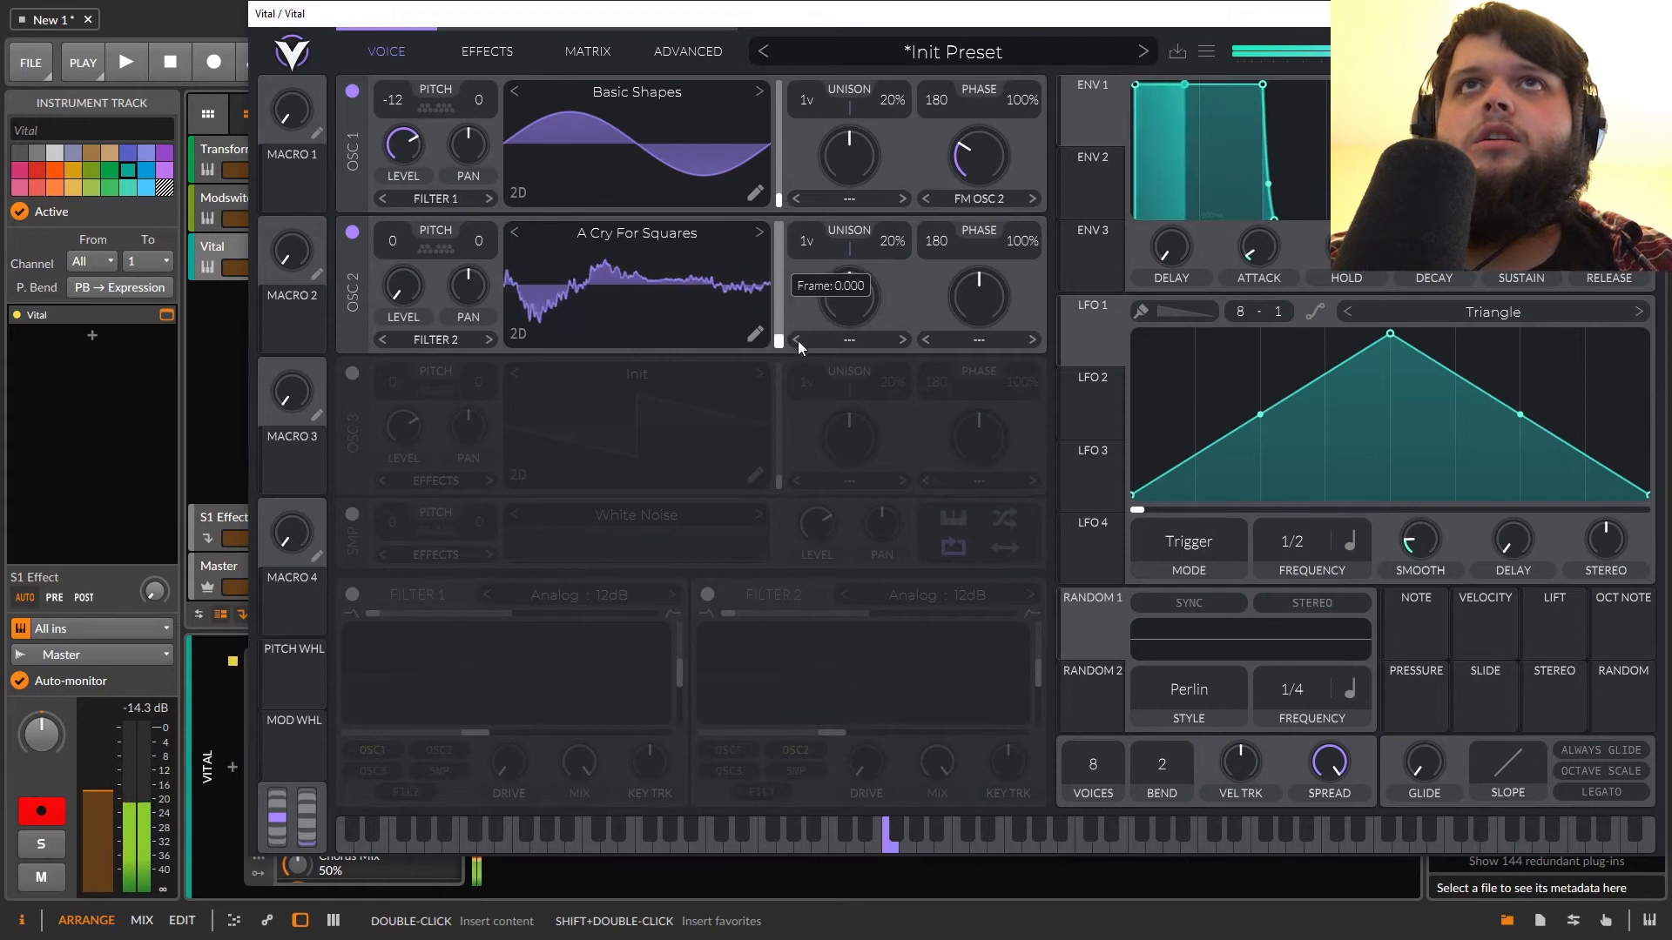
Turn Osc 1's FM Osc 2 amount down to zero and modulate it with LFO 1 reshaped into a falling ramp.
left_click_drag(990, 129, 991, 270)
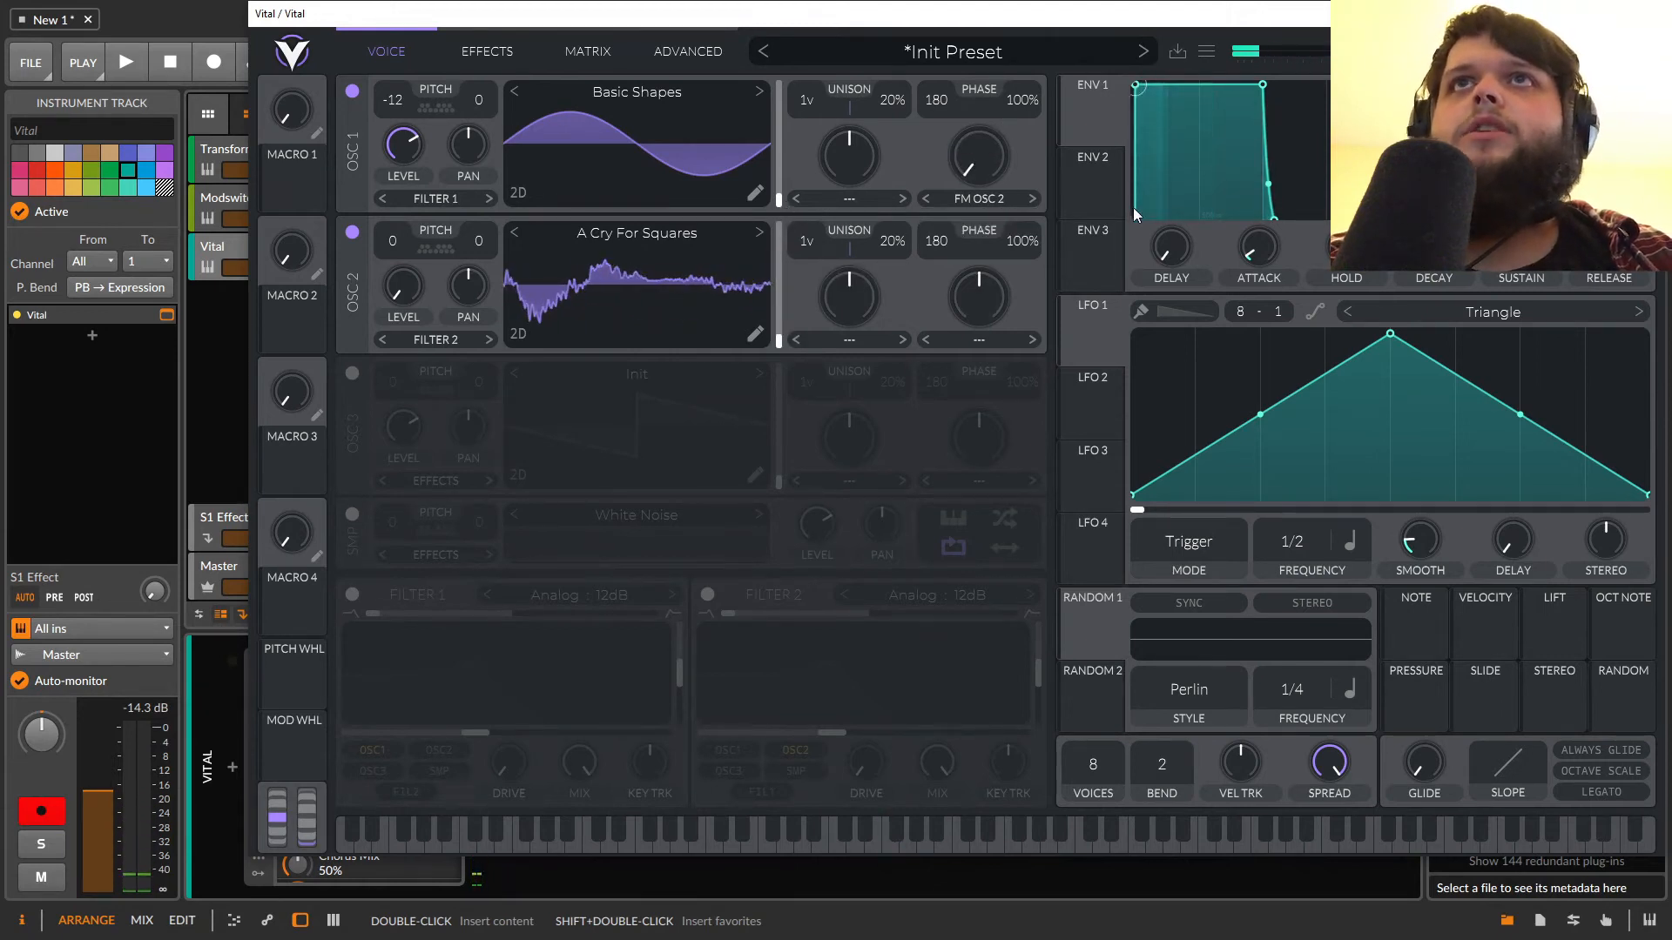
left_click_drag(1390, 334, 756, 286)
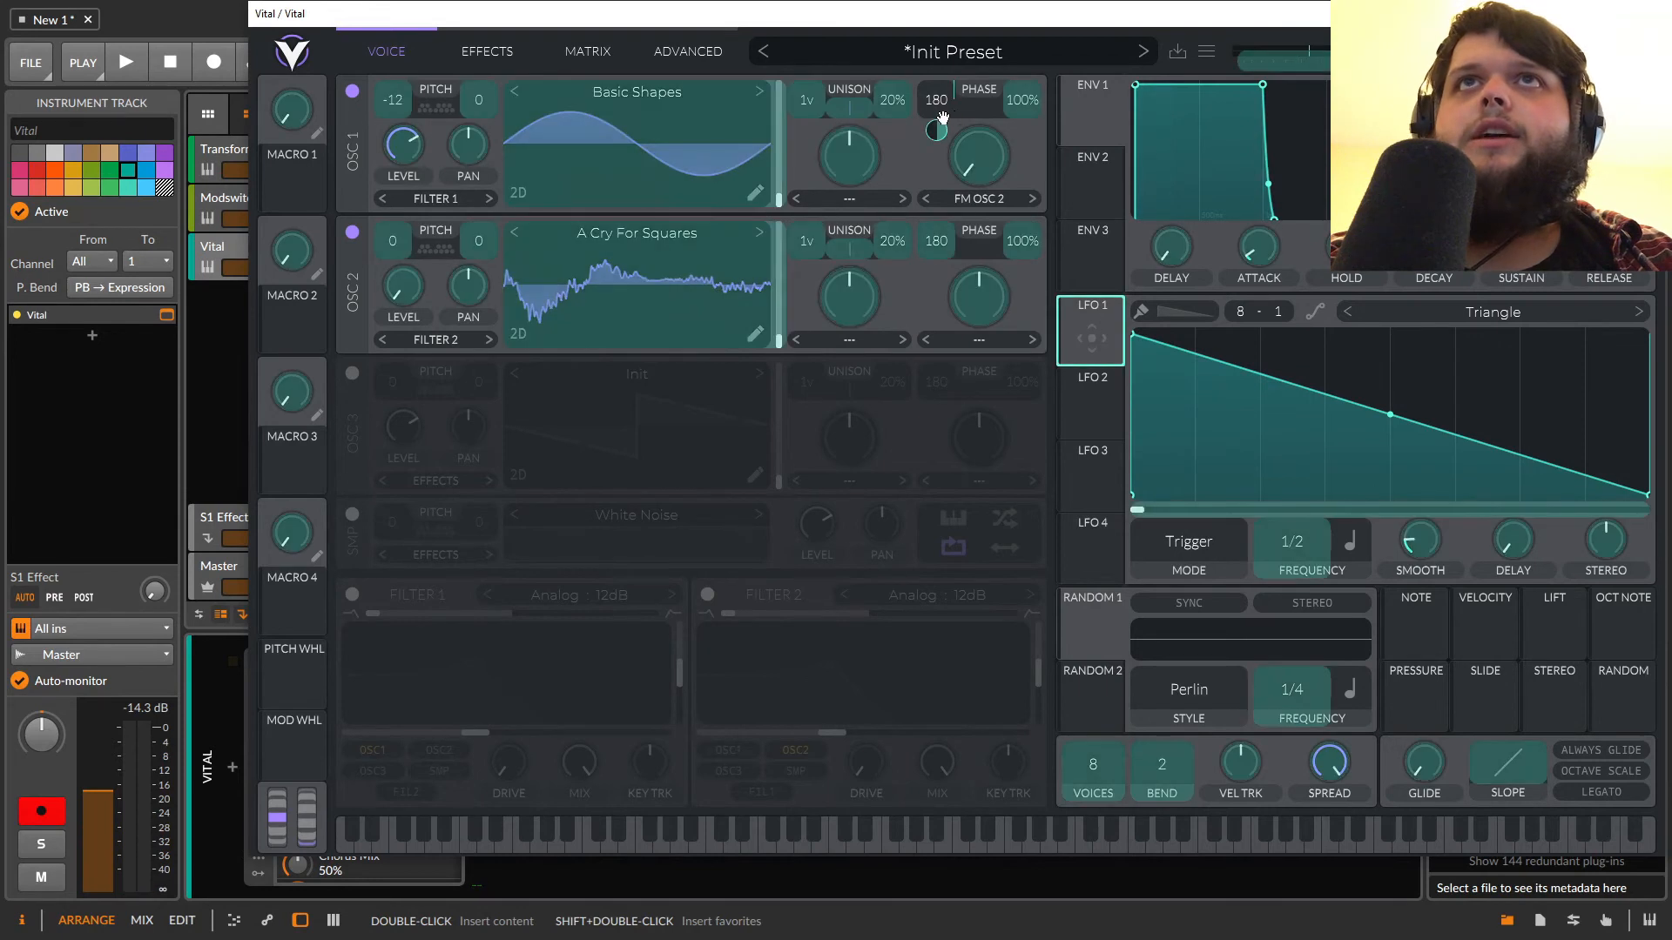
left_click_drag(1105, 331, 979, 155)
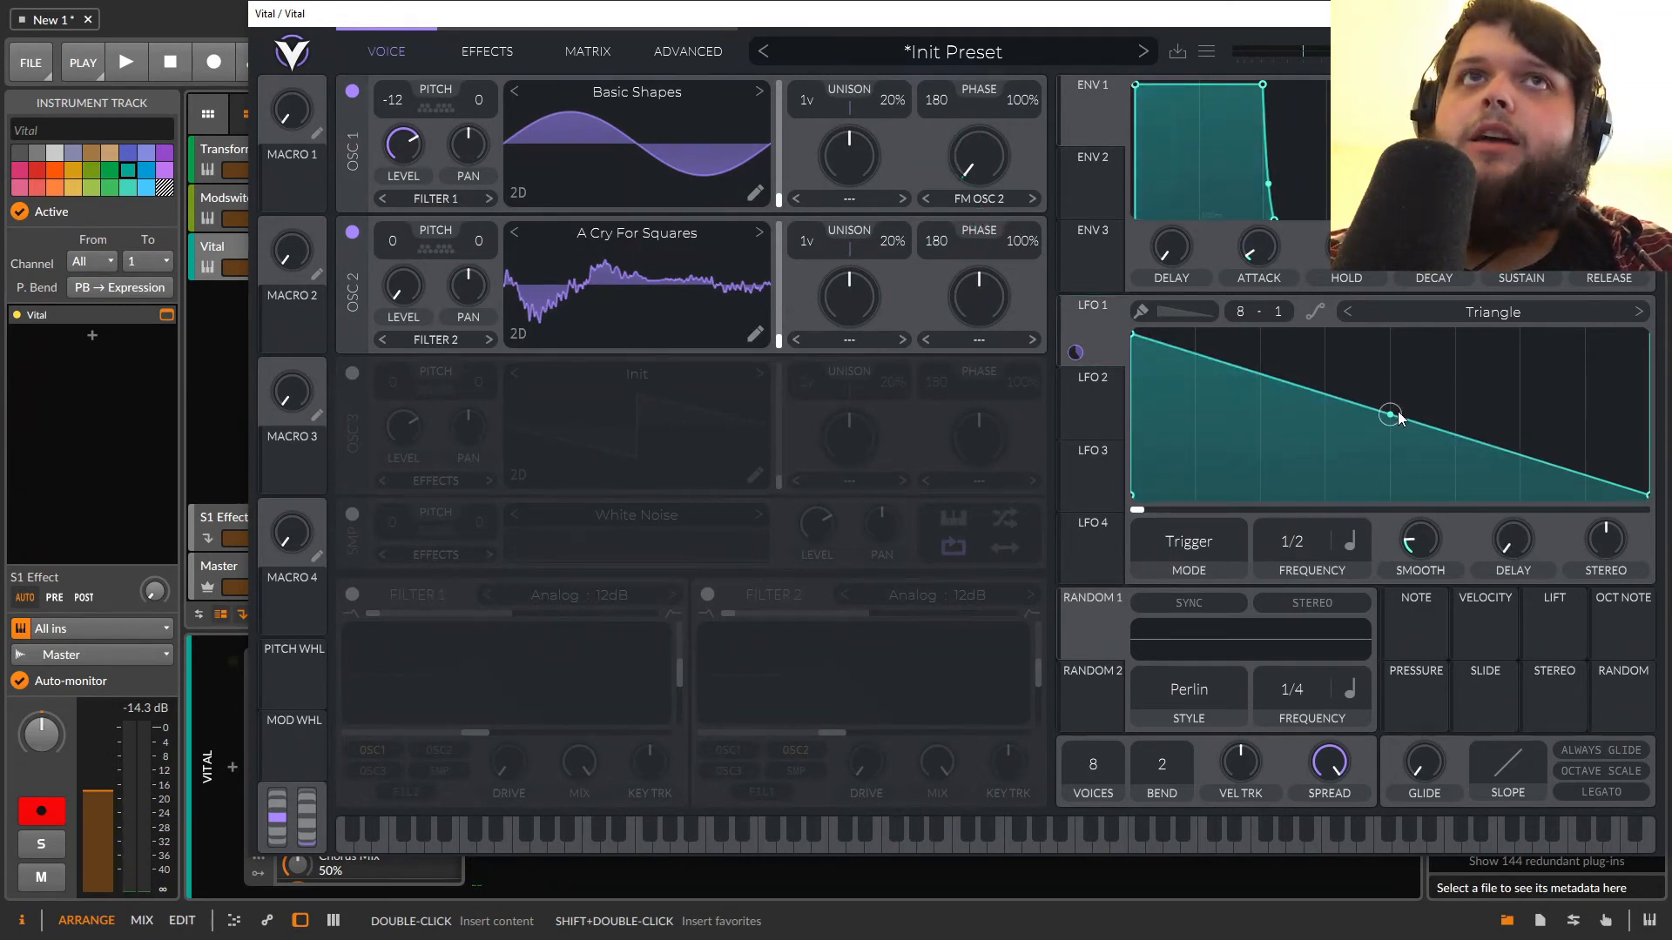
Bow the LFO 1 to Osc 1 Distortion Amount remap curve steeply downward, keeping it near zero until its final part.
left_click(484, 54)
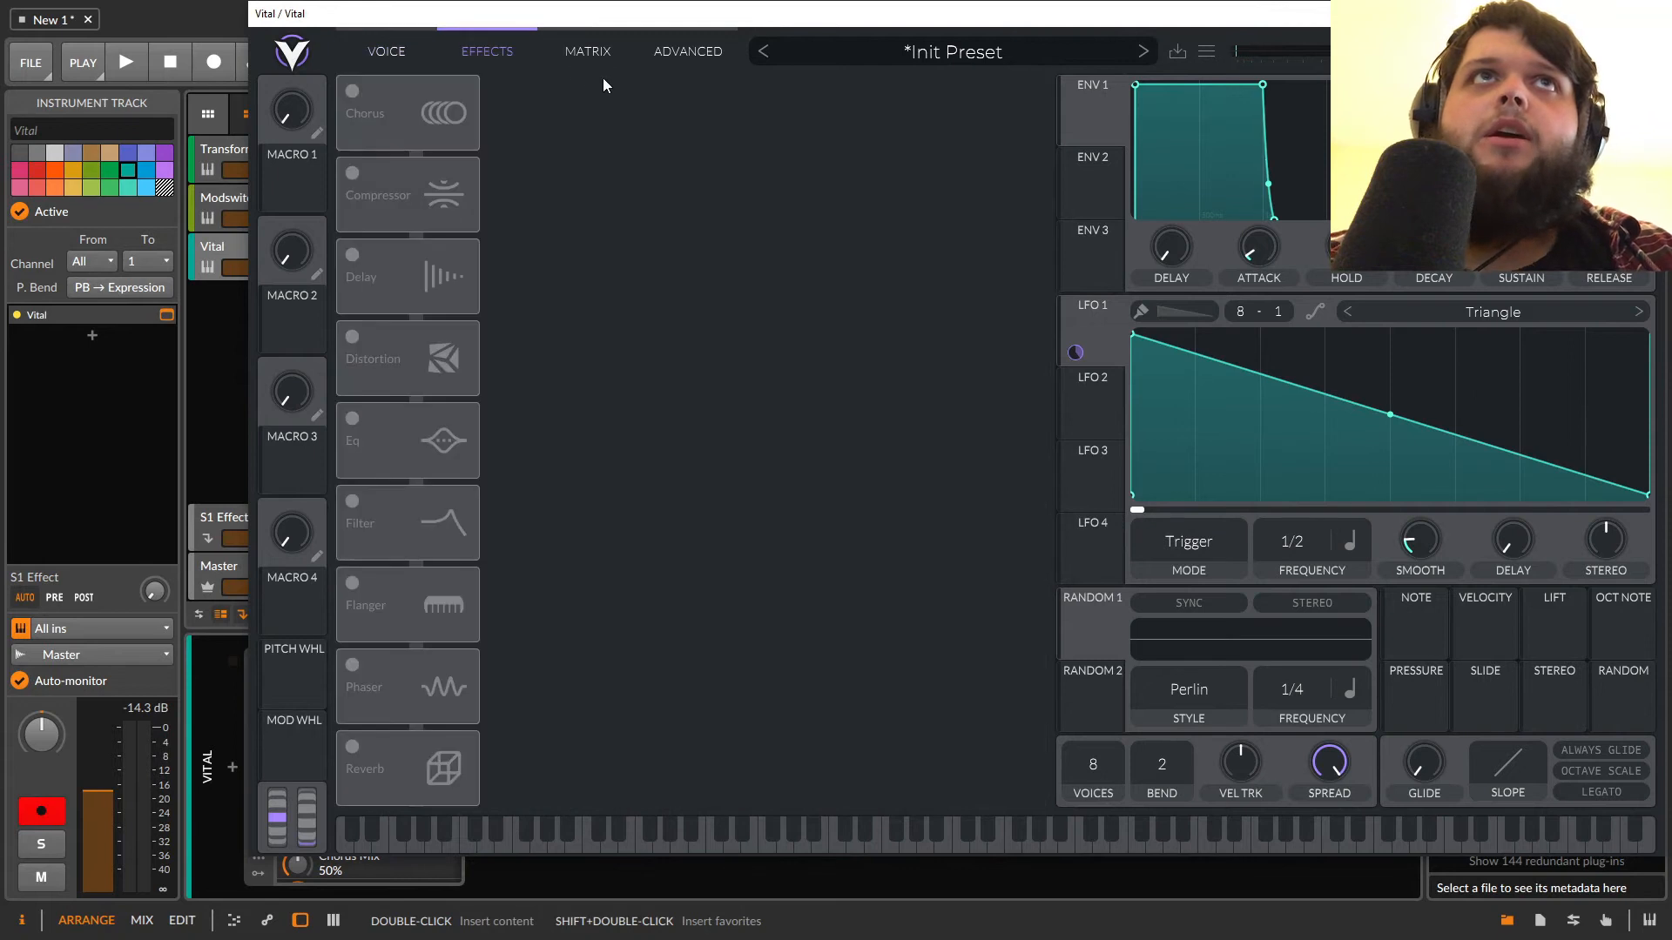
left_click(591, 55)
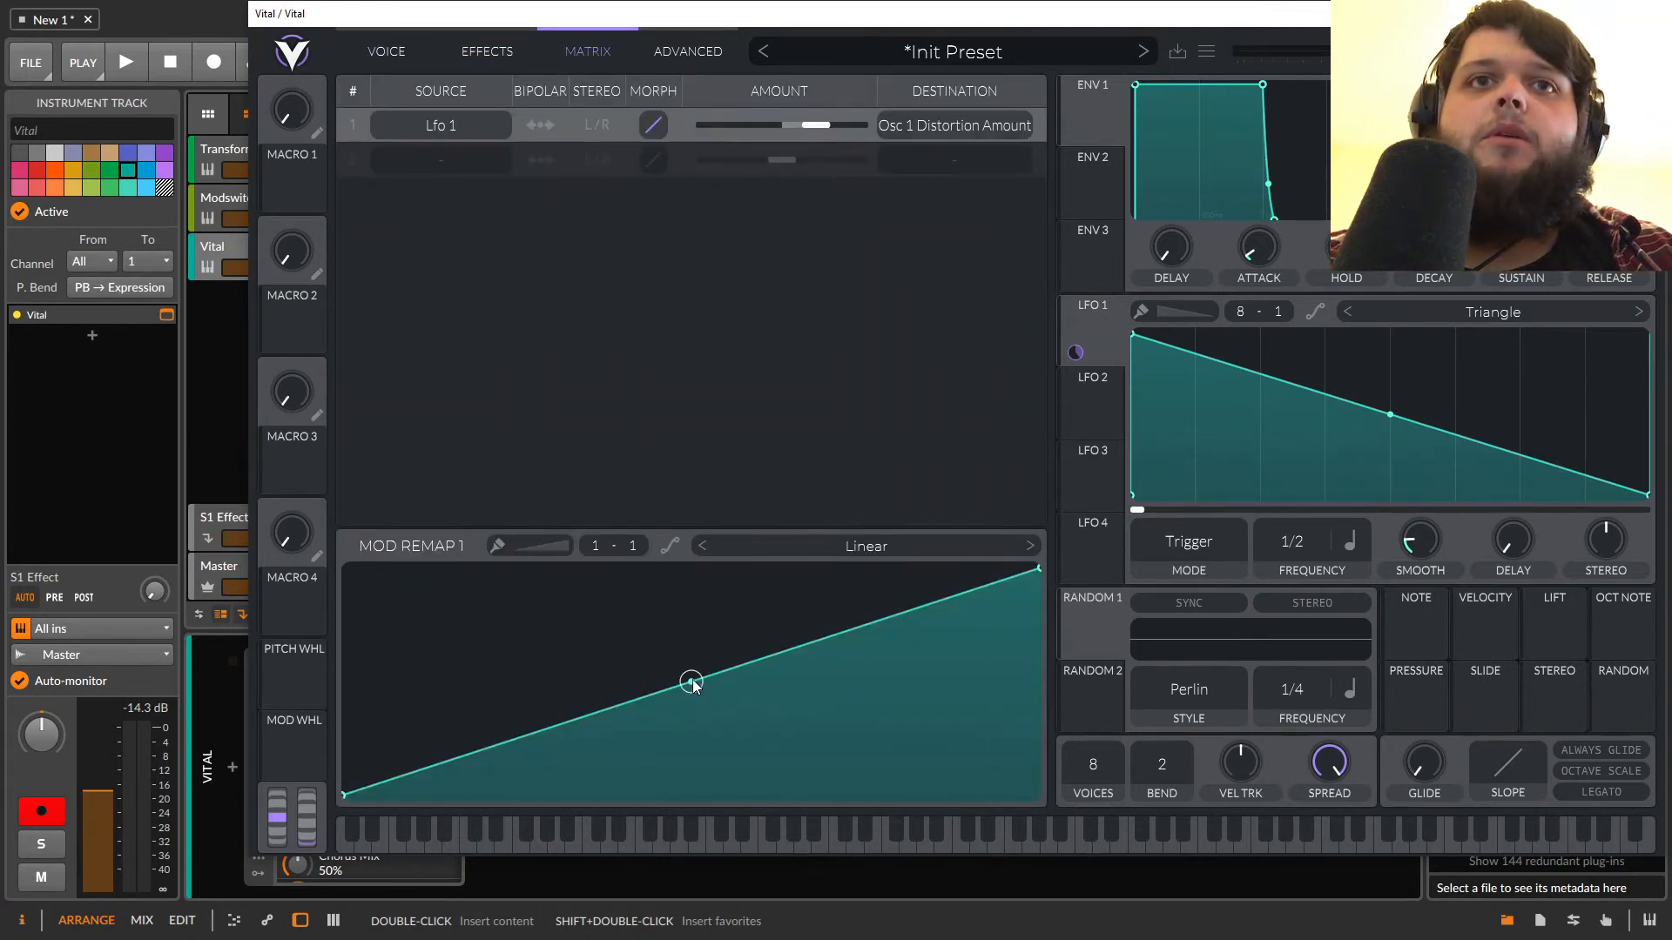
left_click_drag(692, 683, 723, 864)
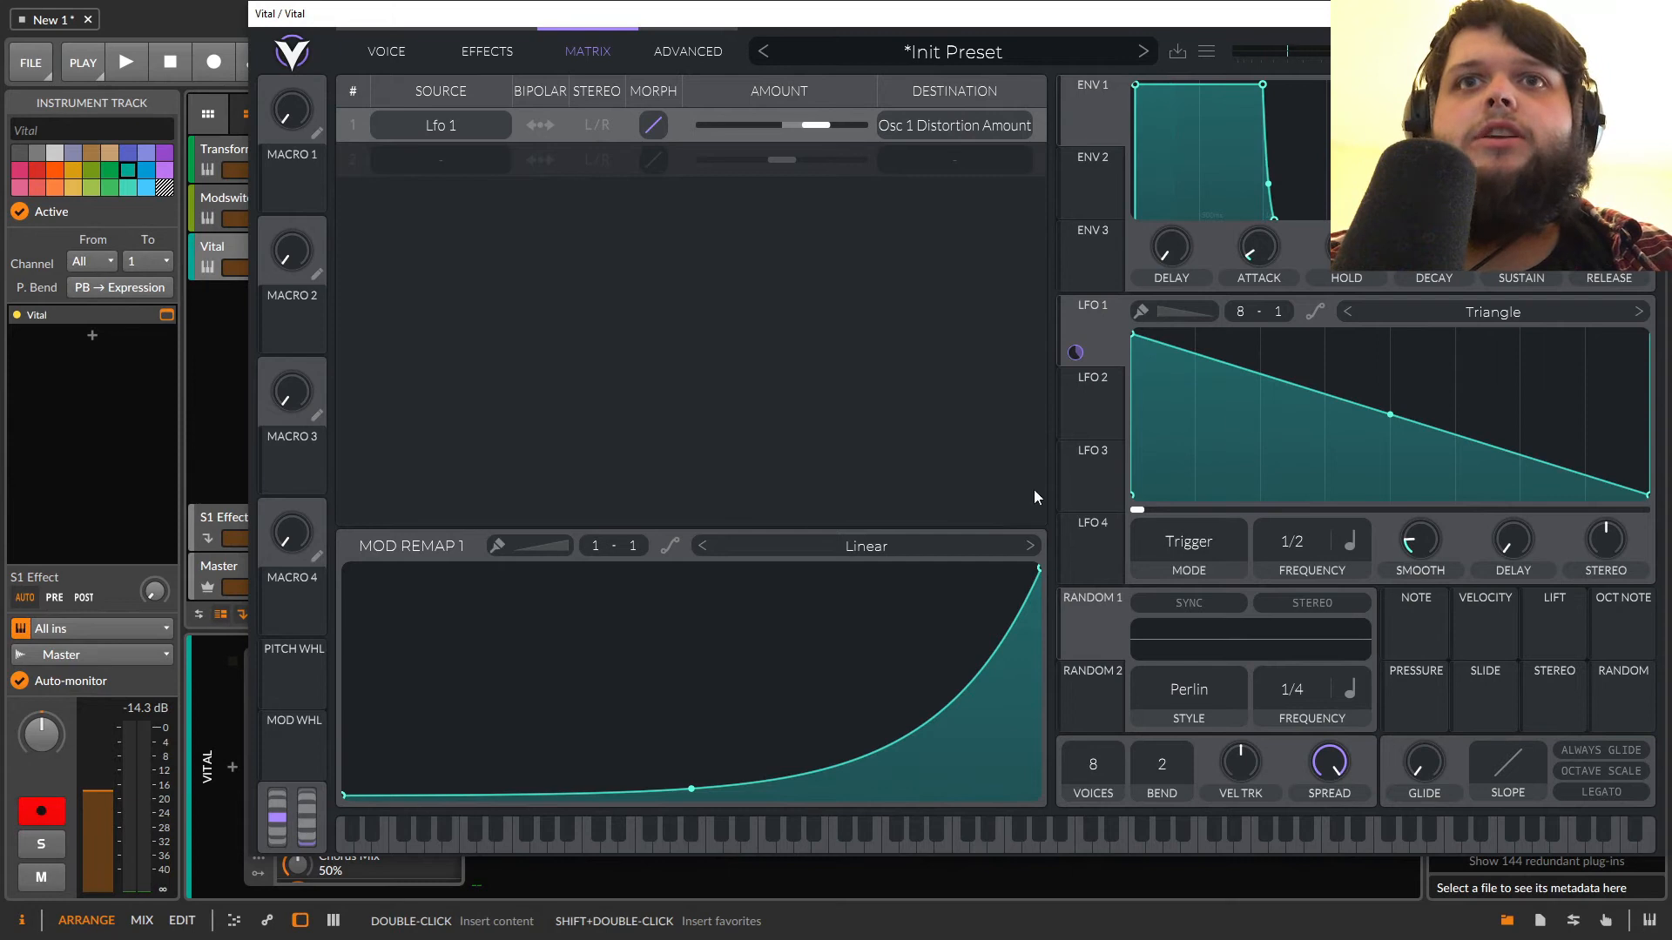
left_click_drag(691, 789, 727, 912)
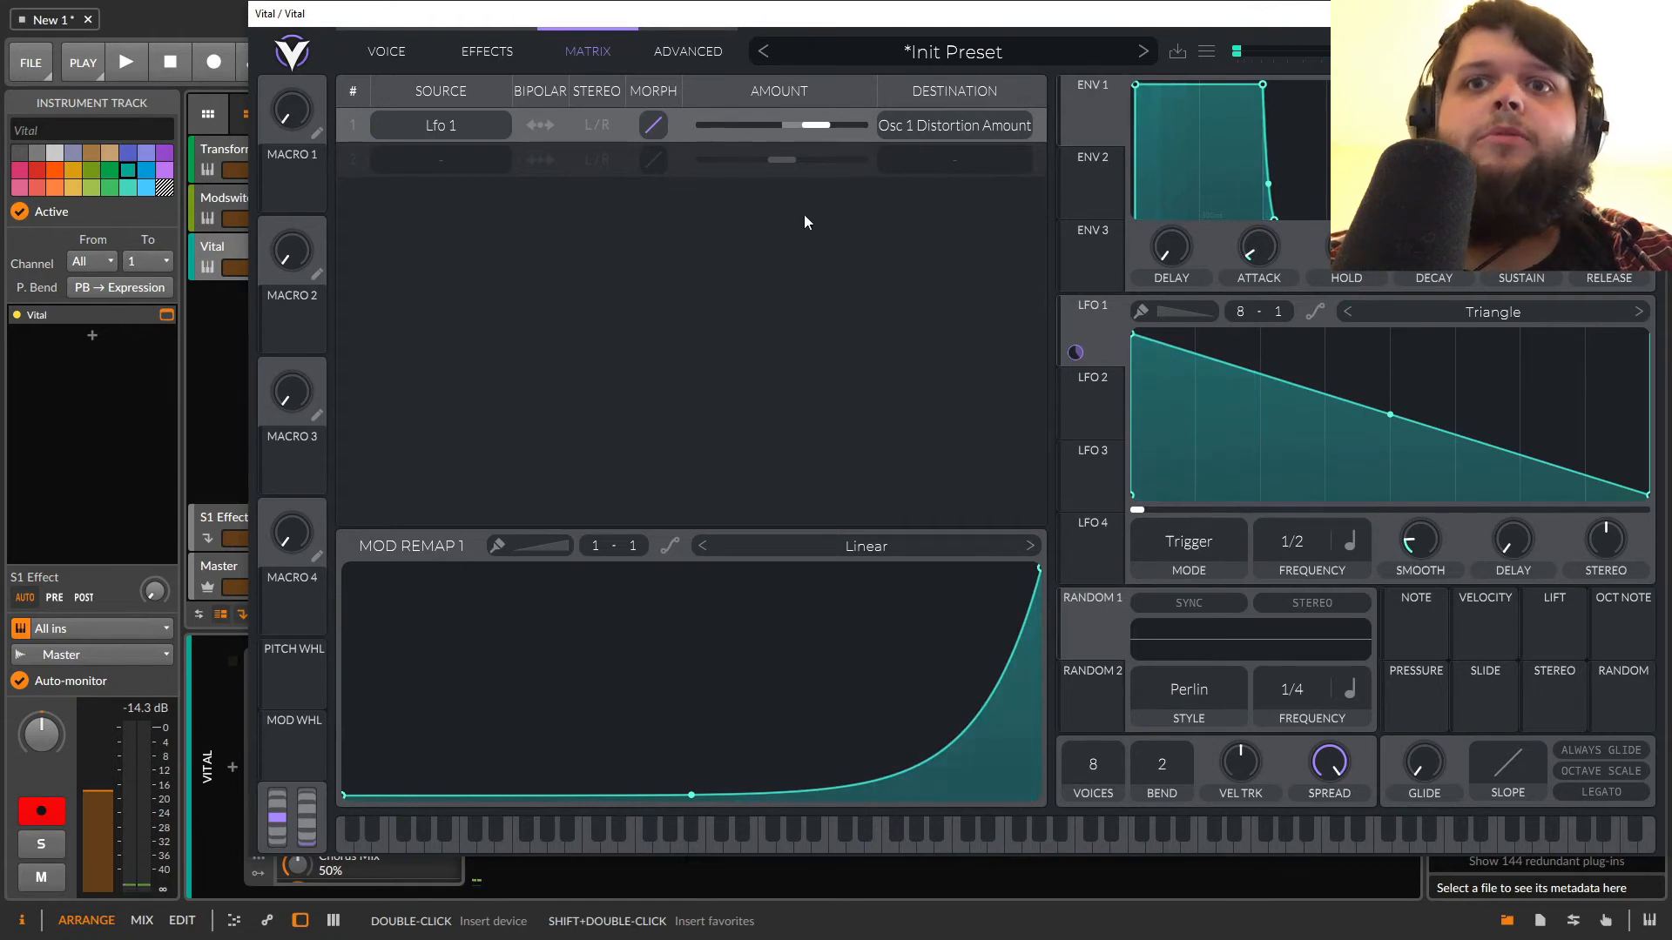
Assign Macro 1 to Osc 2's wave frame and sweep the macro to audition it, returning it to zero.
left_click(384, 51)
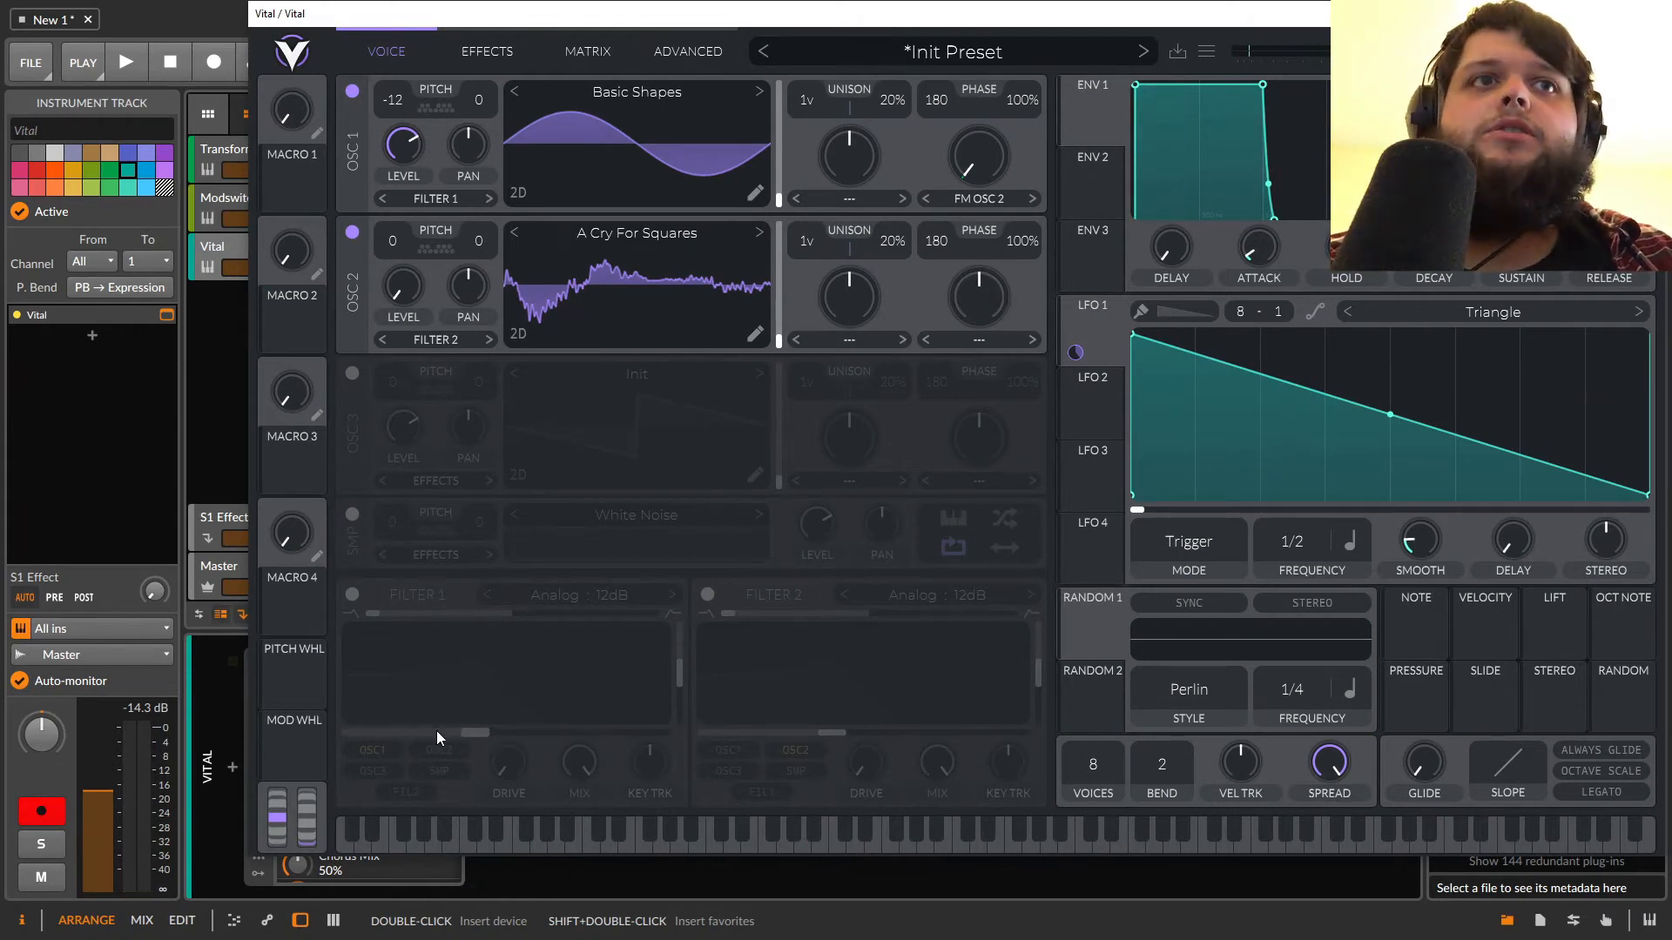
left_click(495, 50)
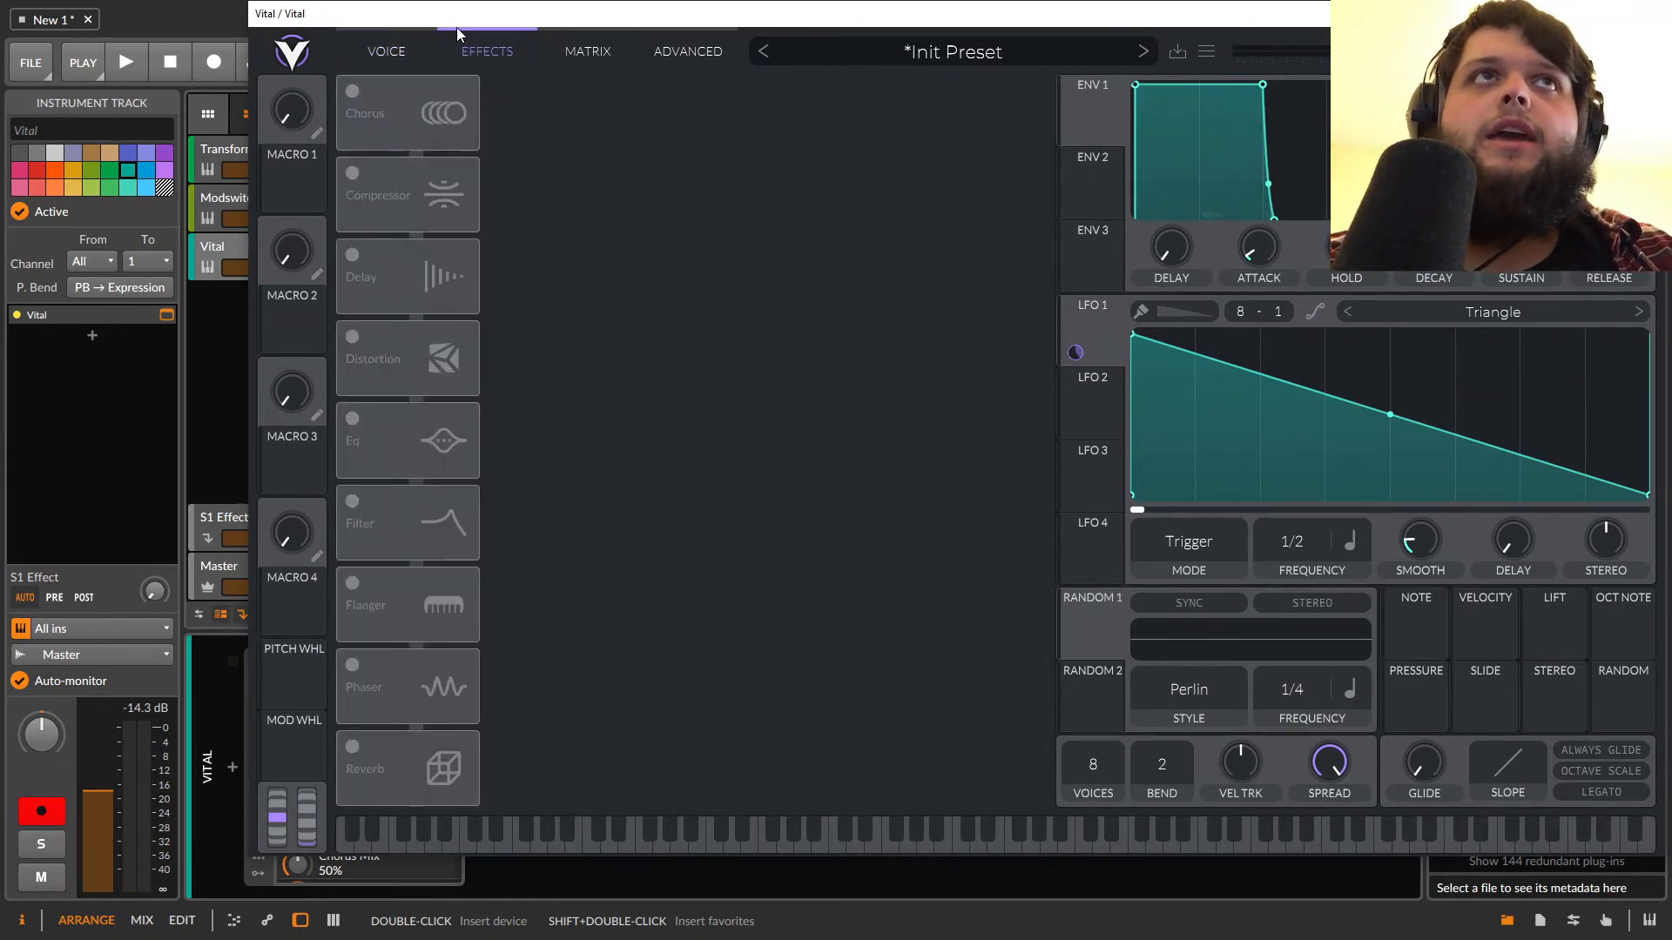
left_click(392, 51)
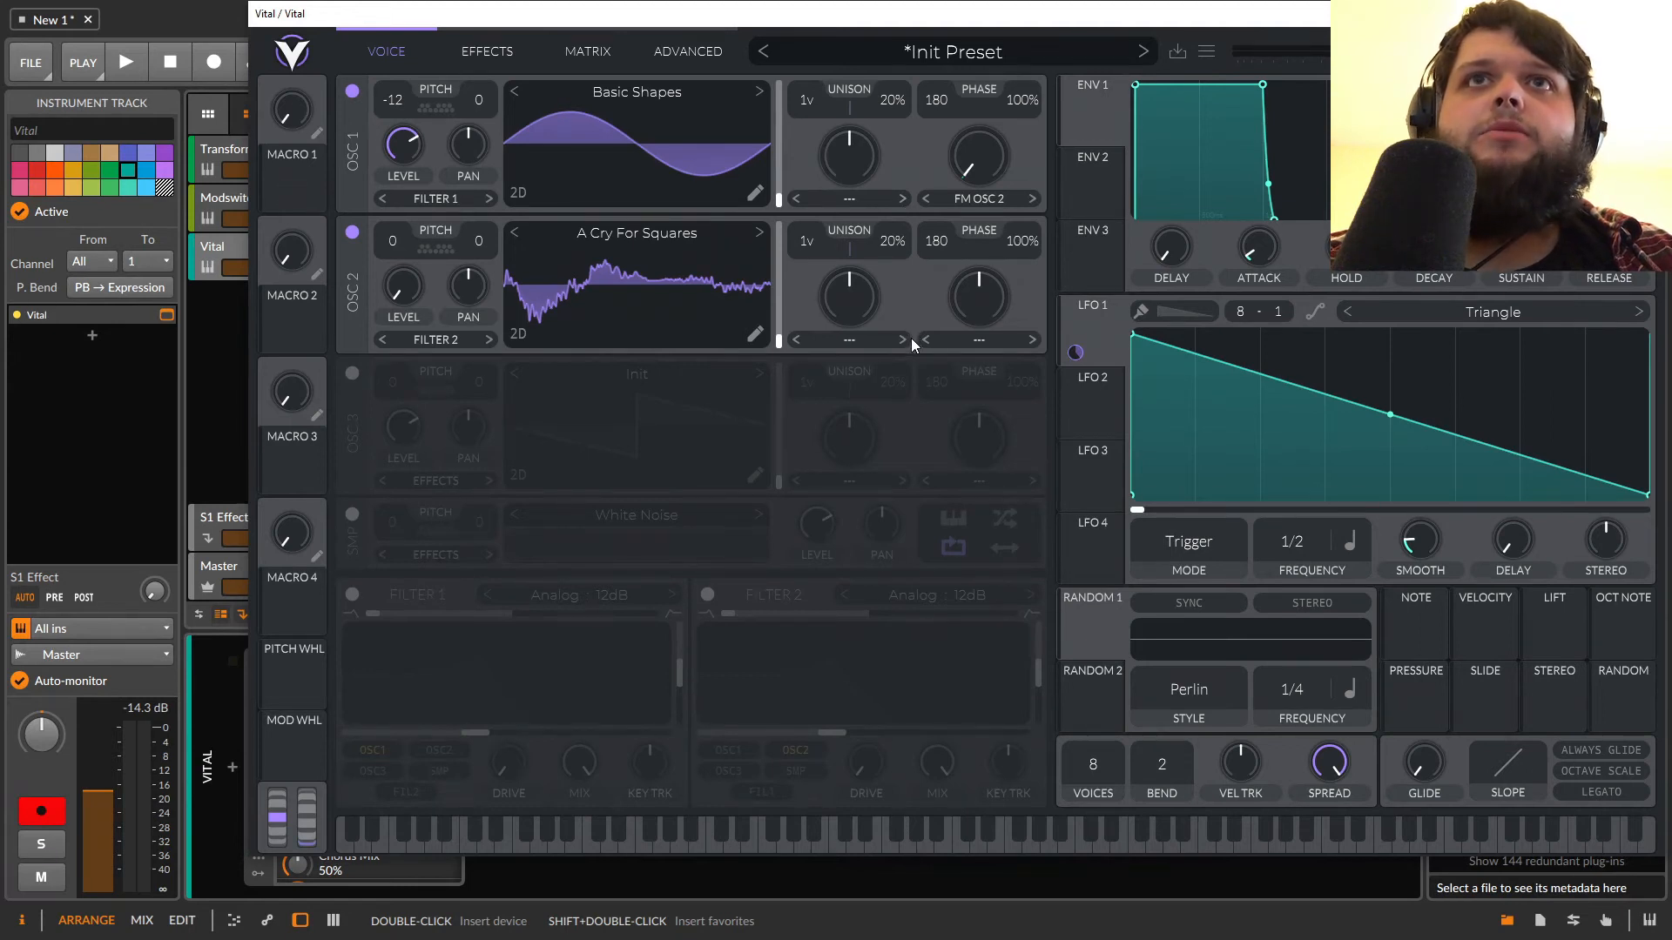
mouse_move(277, 198)
left_mouse_down()
mouse_move(784, 328)
mouse_move(755, 285)
left_mouse_up()
left_click_drag(298, 113, 321, 160)
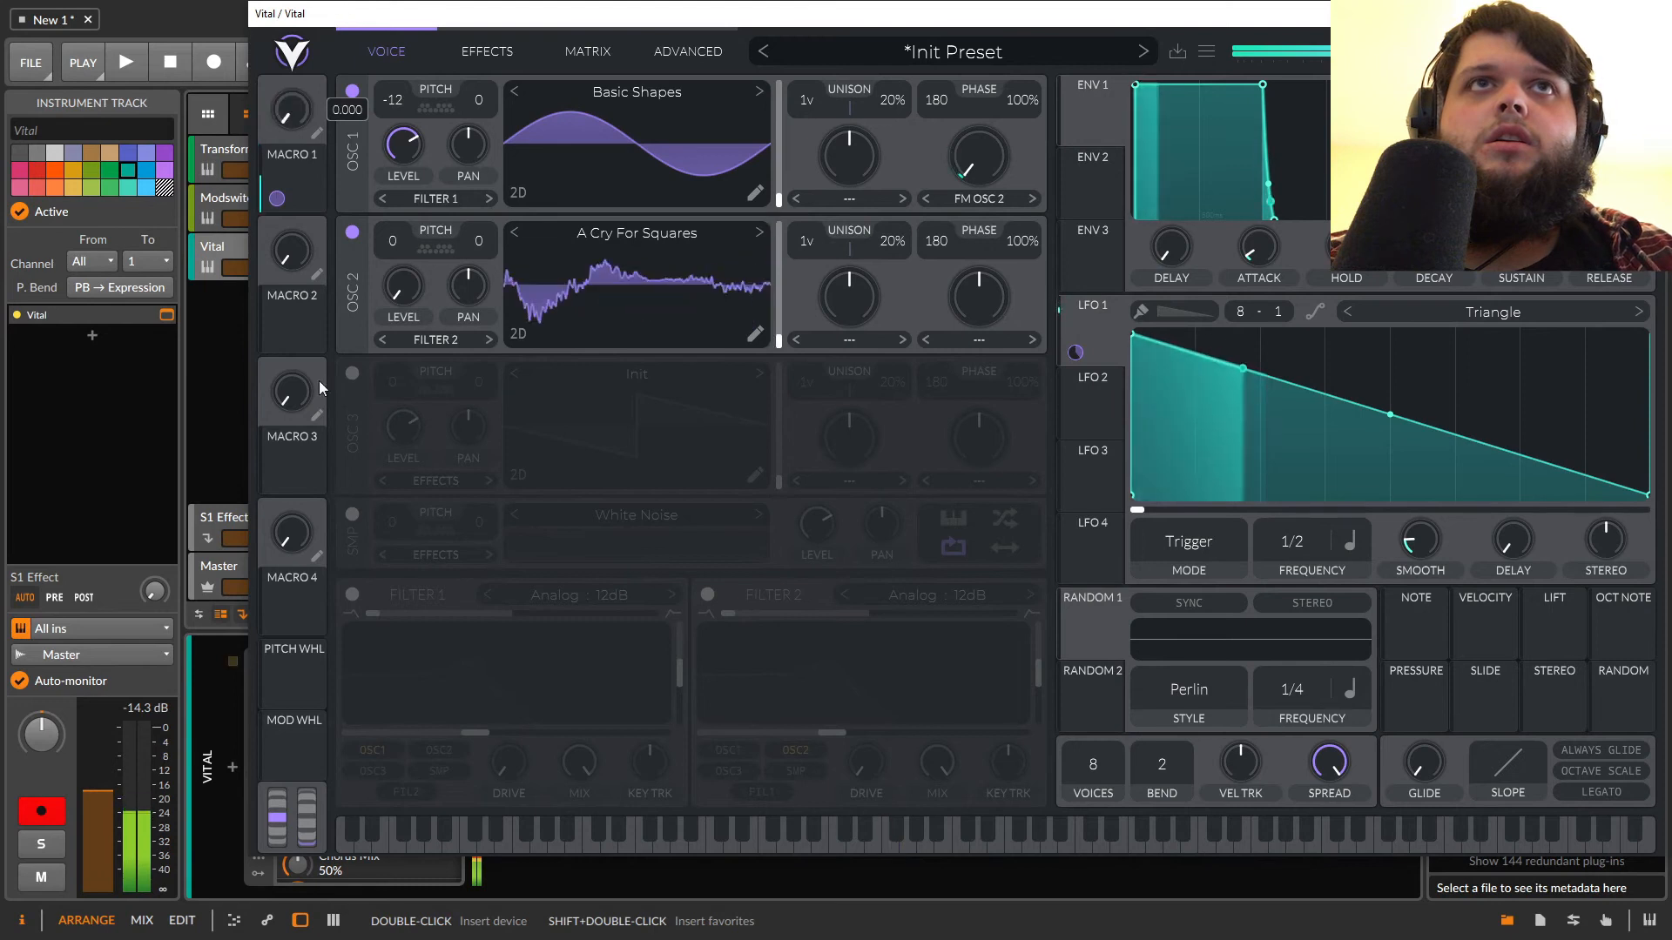
Set Osc 2's spectral morph type to Vocode and assign Macro 1 to the morph amount with an increased modulation depth.
left_click(904, 339)
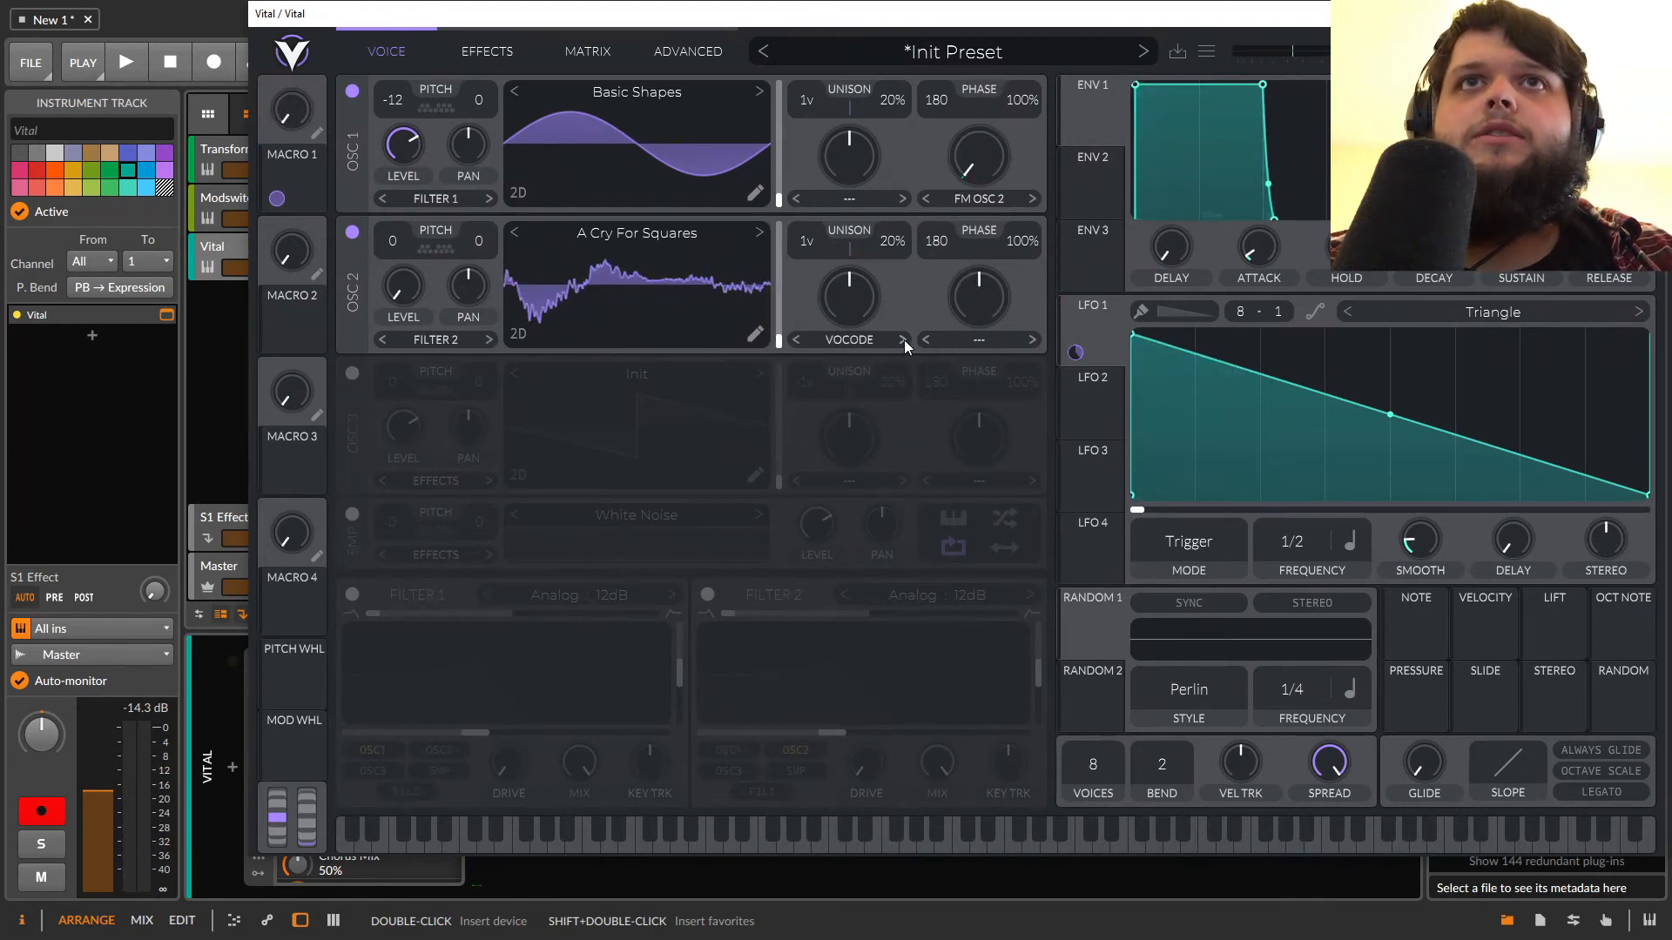
left_click_drag(838, 305, 861, 385)
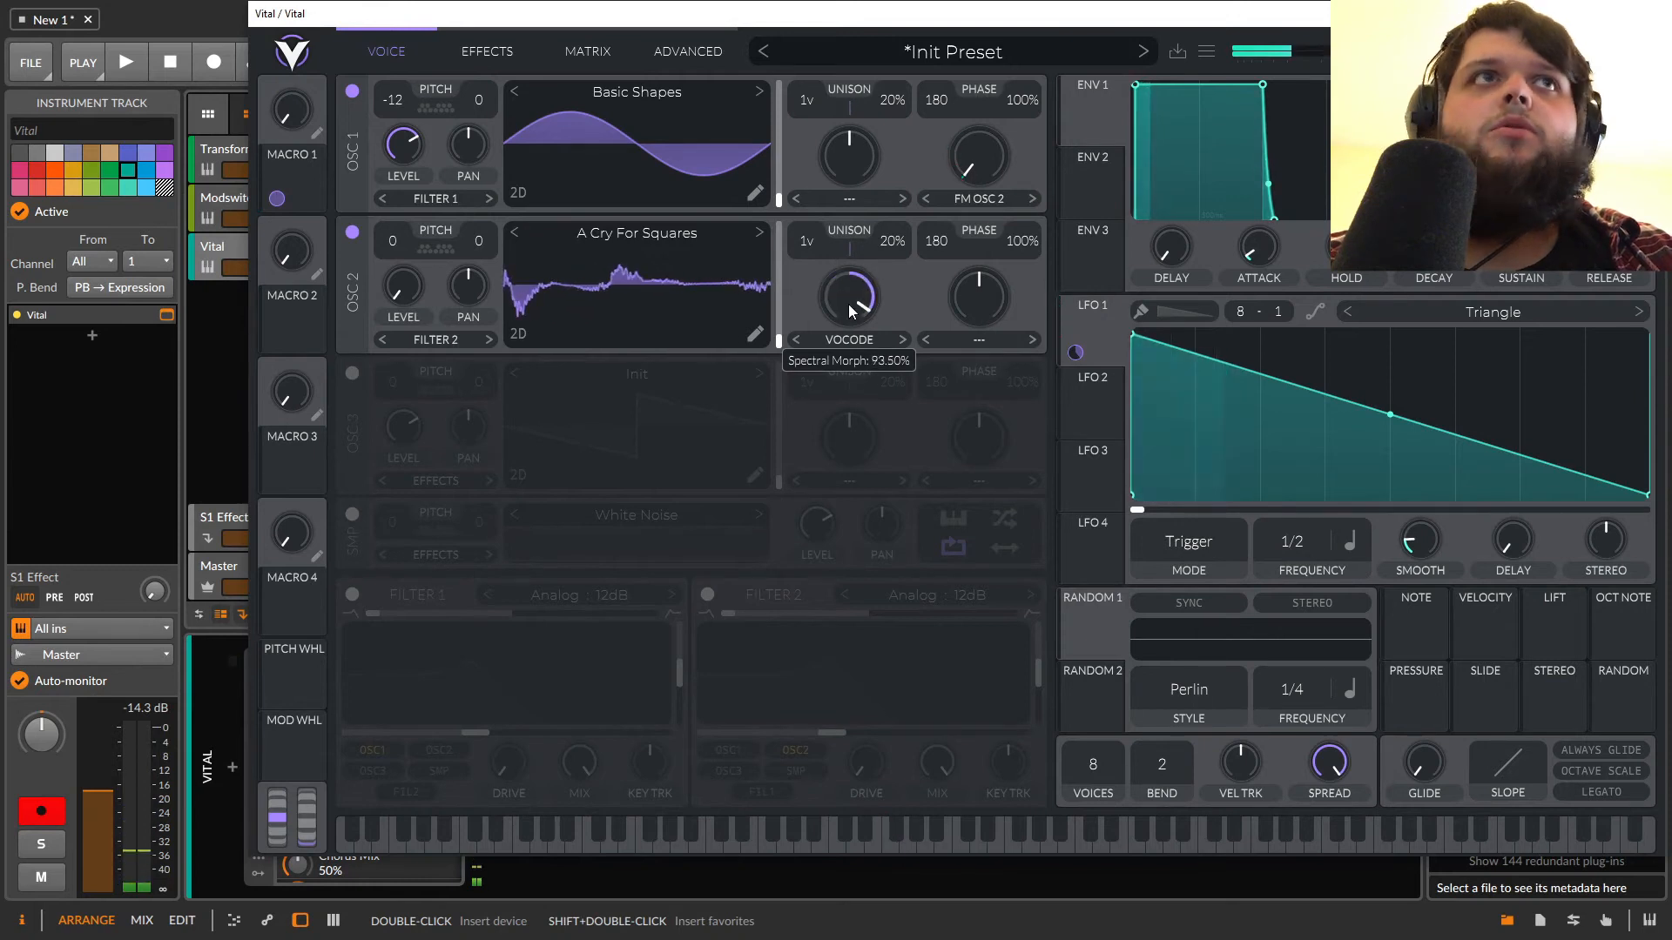
left_click_drag(277, 199, 849, 301)
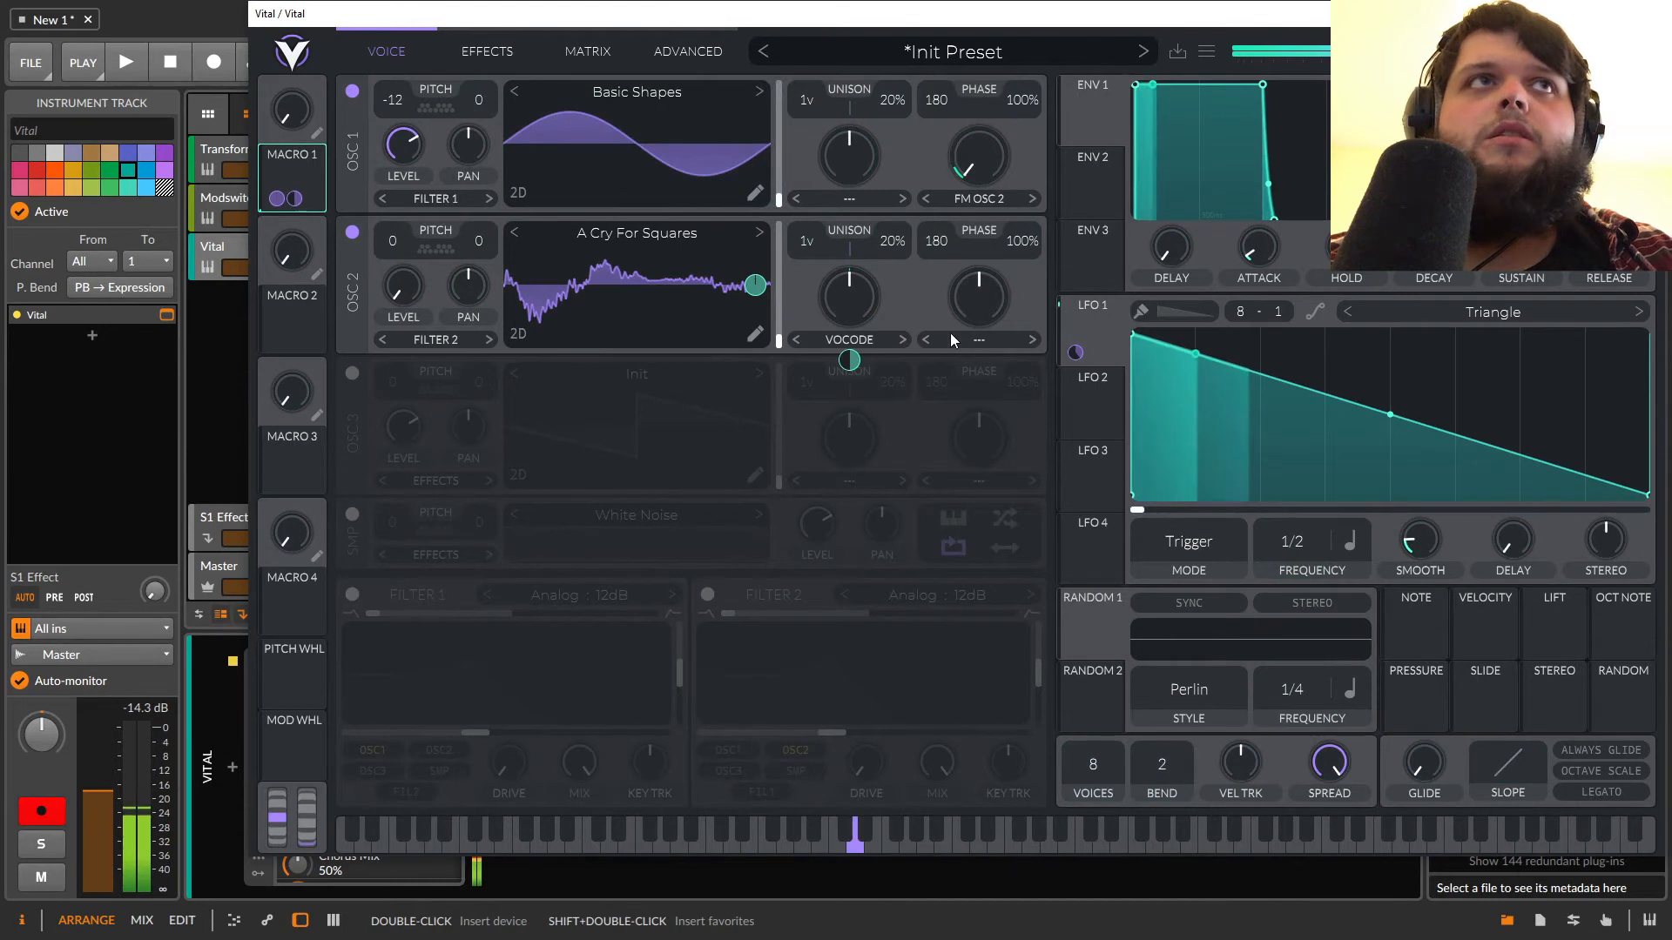
left_click_drag(293, 200, 293, 166)
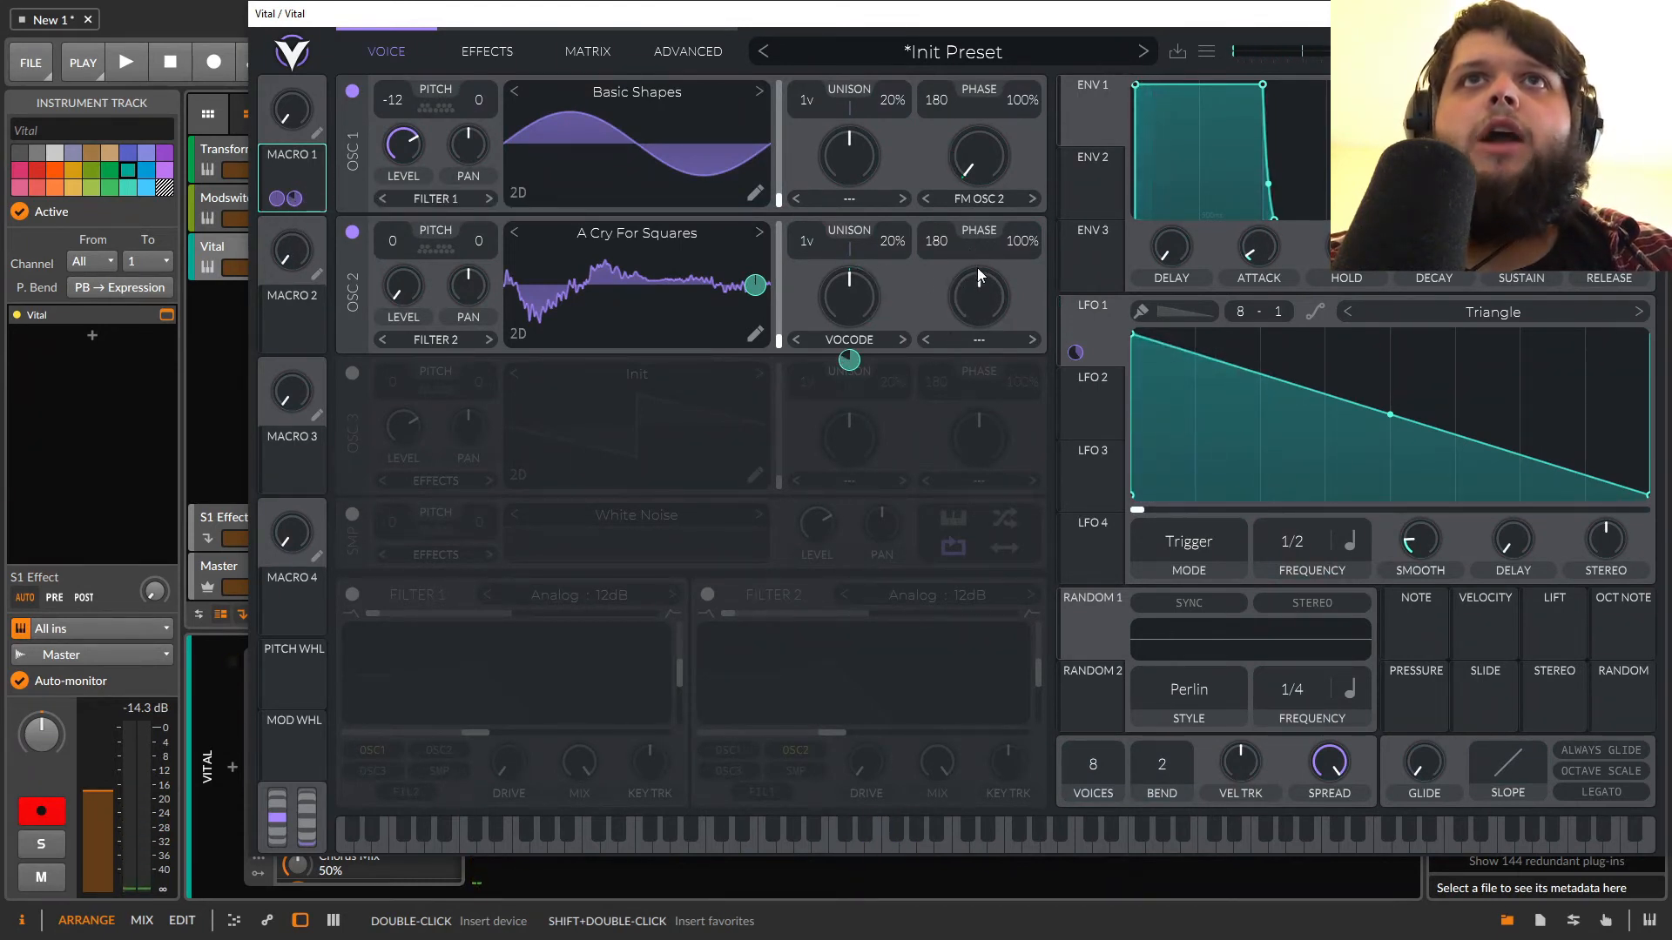
Assign Macro 1 to Osc 2's transpose and sweep the macro to hear the combined changes.
left_click_drag(318, 136, 402, 284)
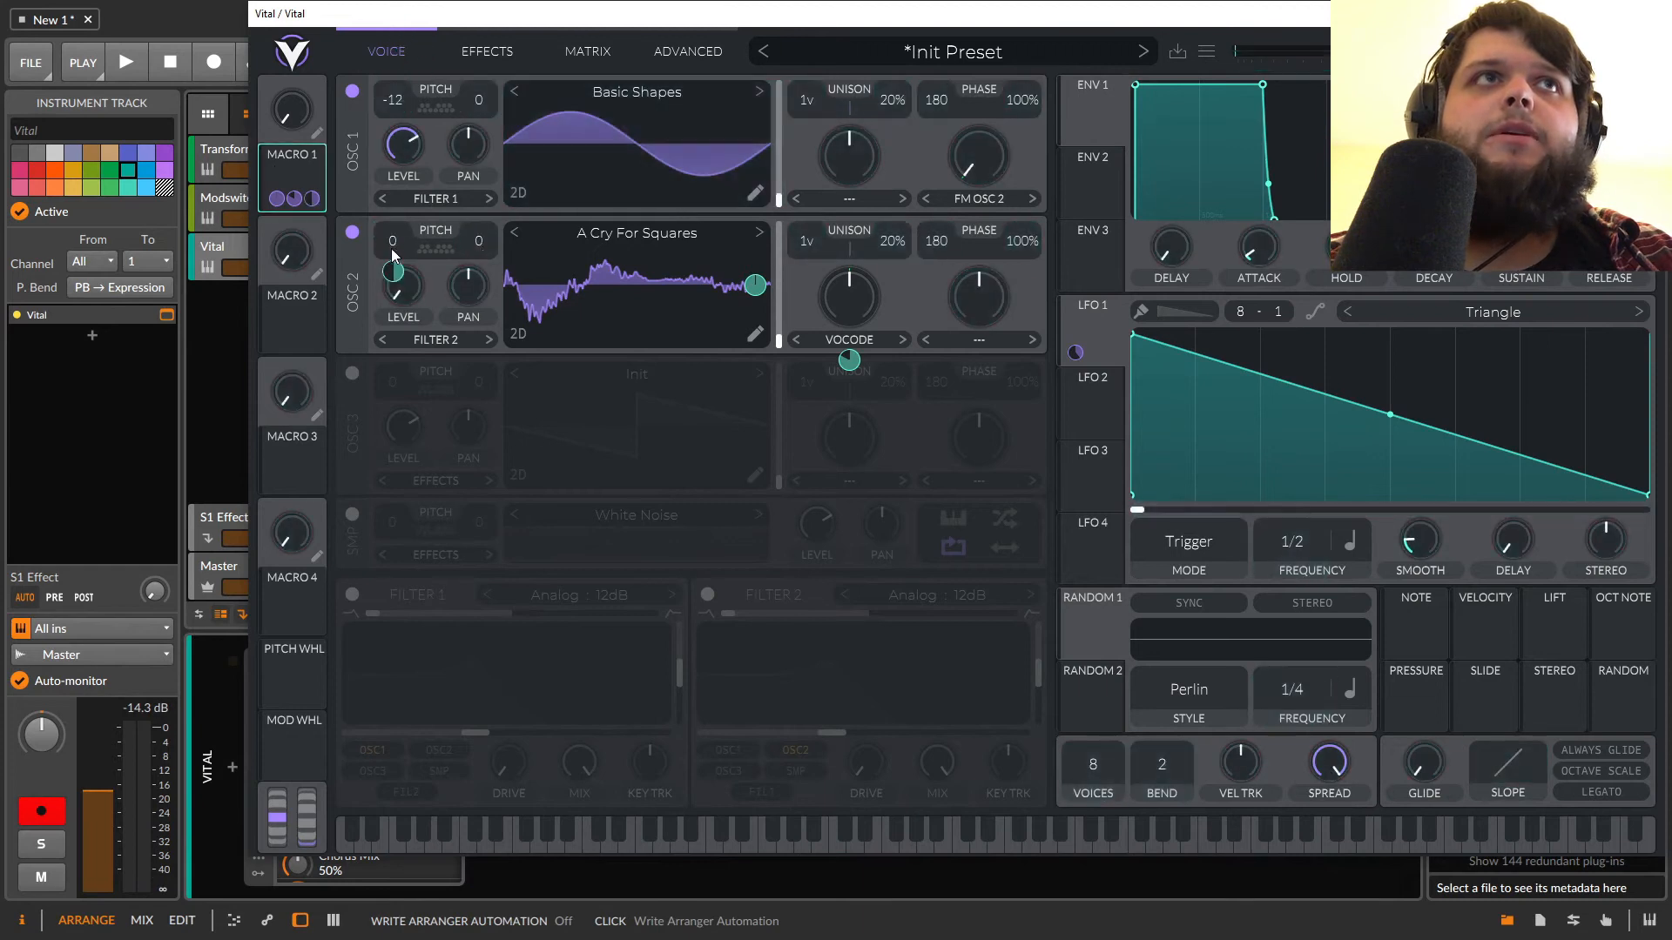
left_click_drag(291, 113, 314, 148)
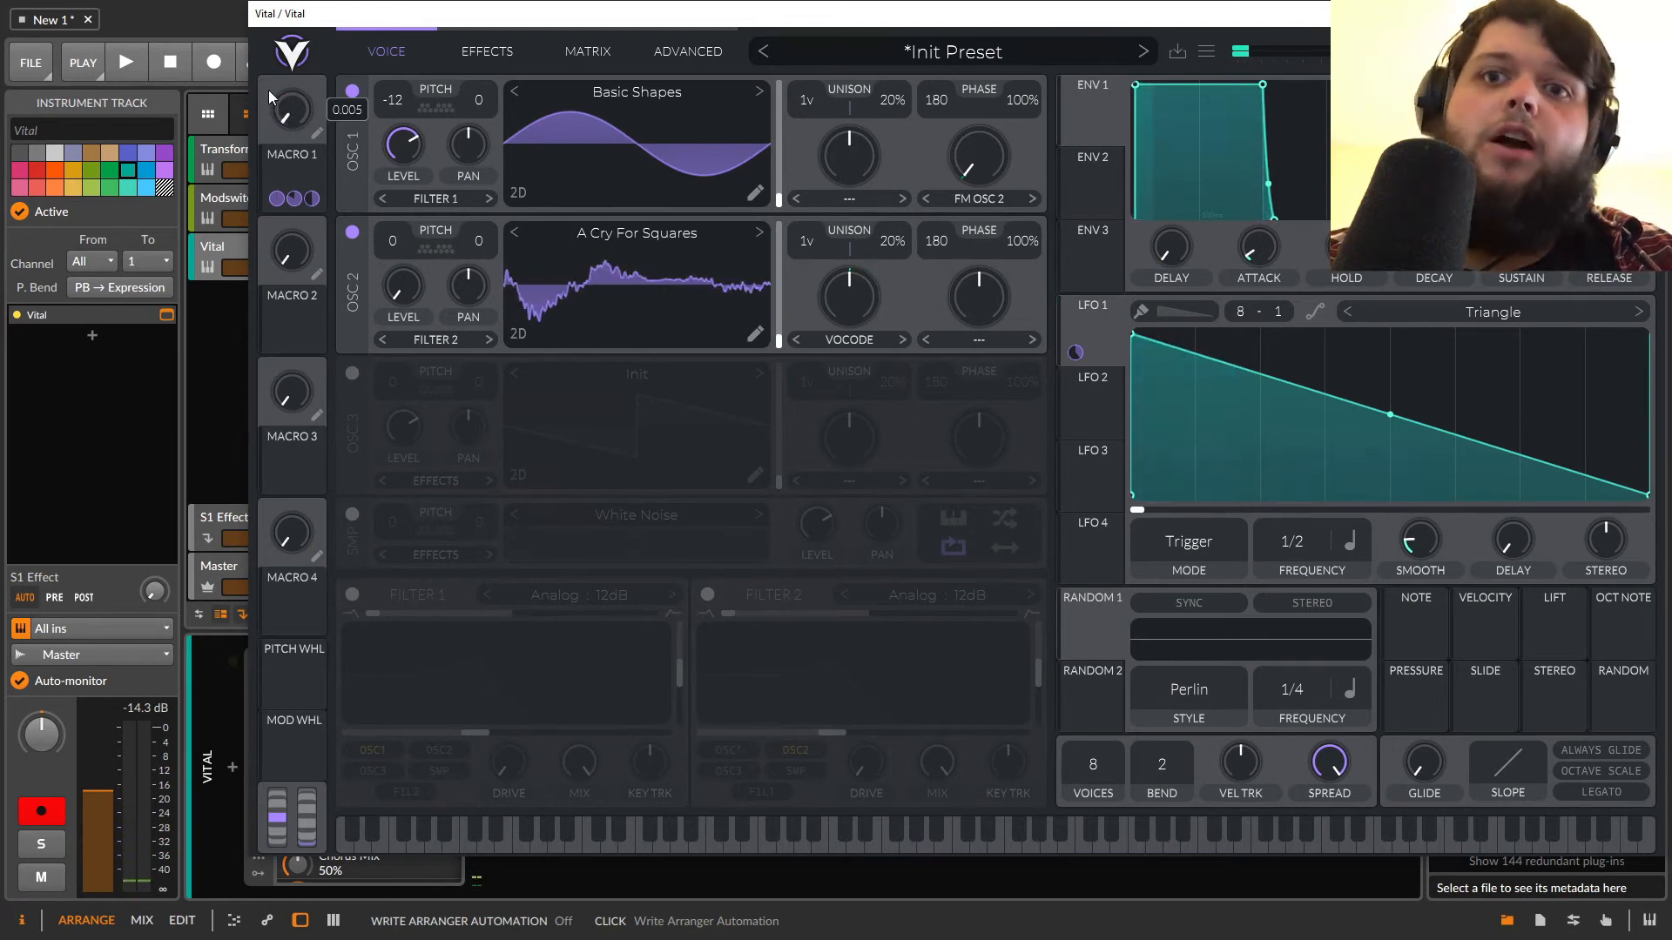
Give the Macro 1 to Osc 2 Transpose remap a 3-by-1 grid and paint all three columns to zero with the flat brush.
left_click(492, 53)
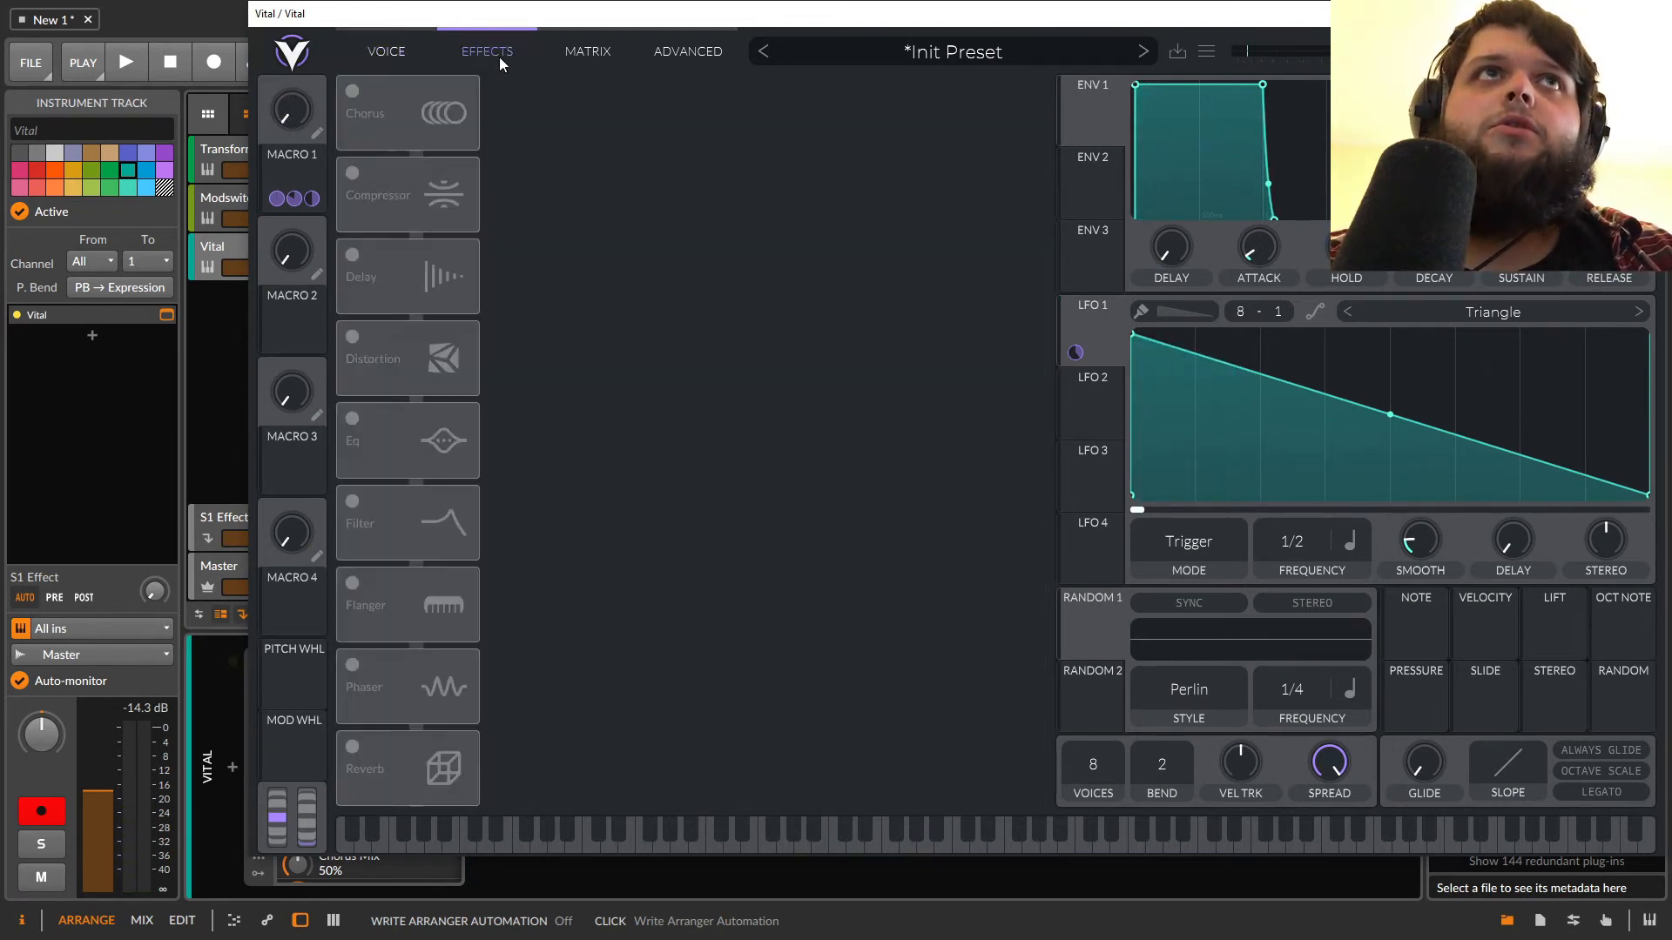
left_click(588, 54)
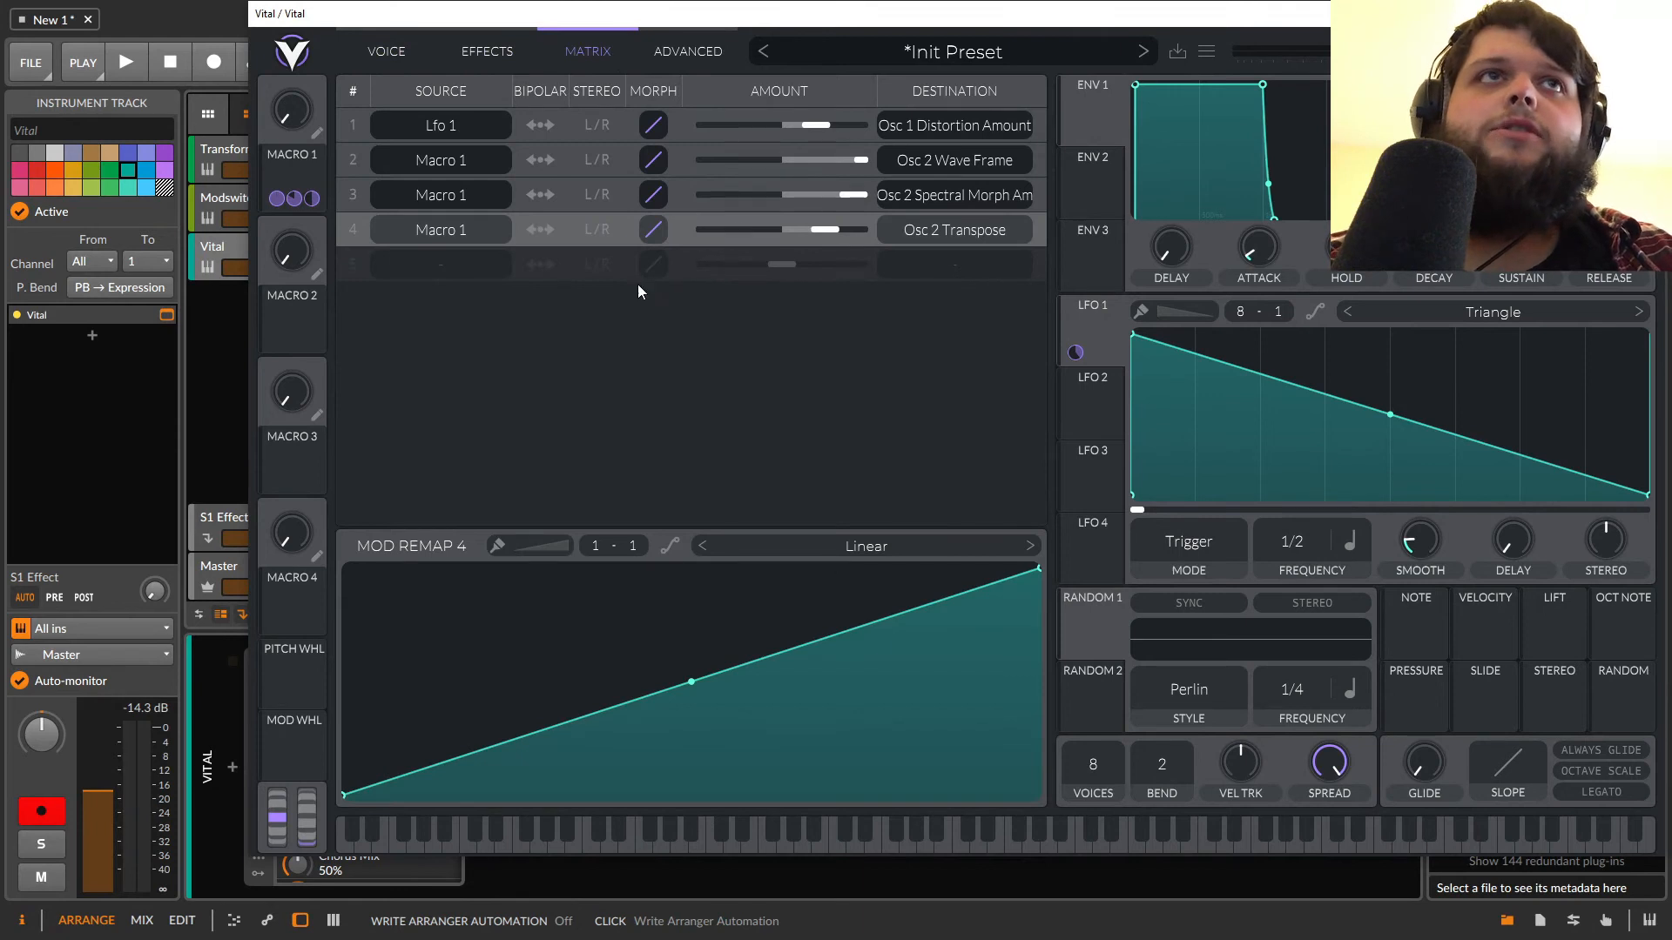
mouse_move(310, 192)
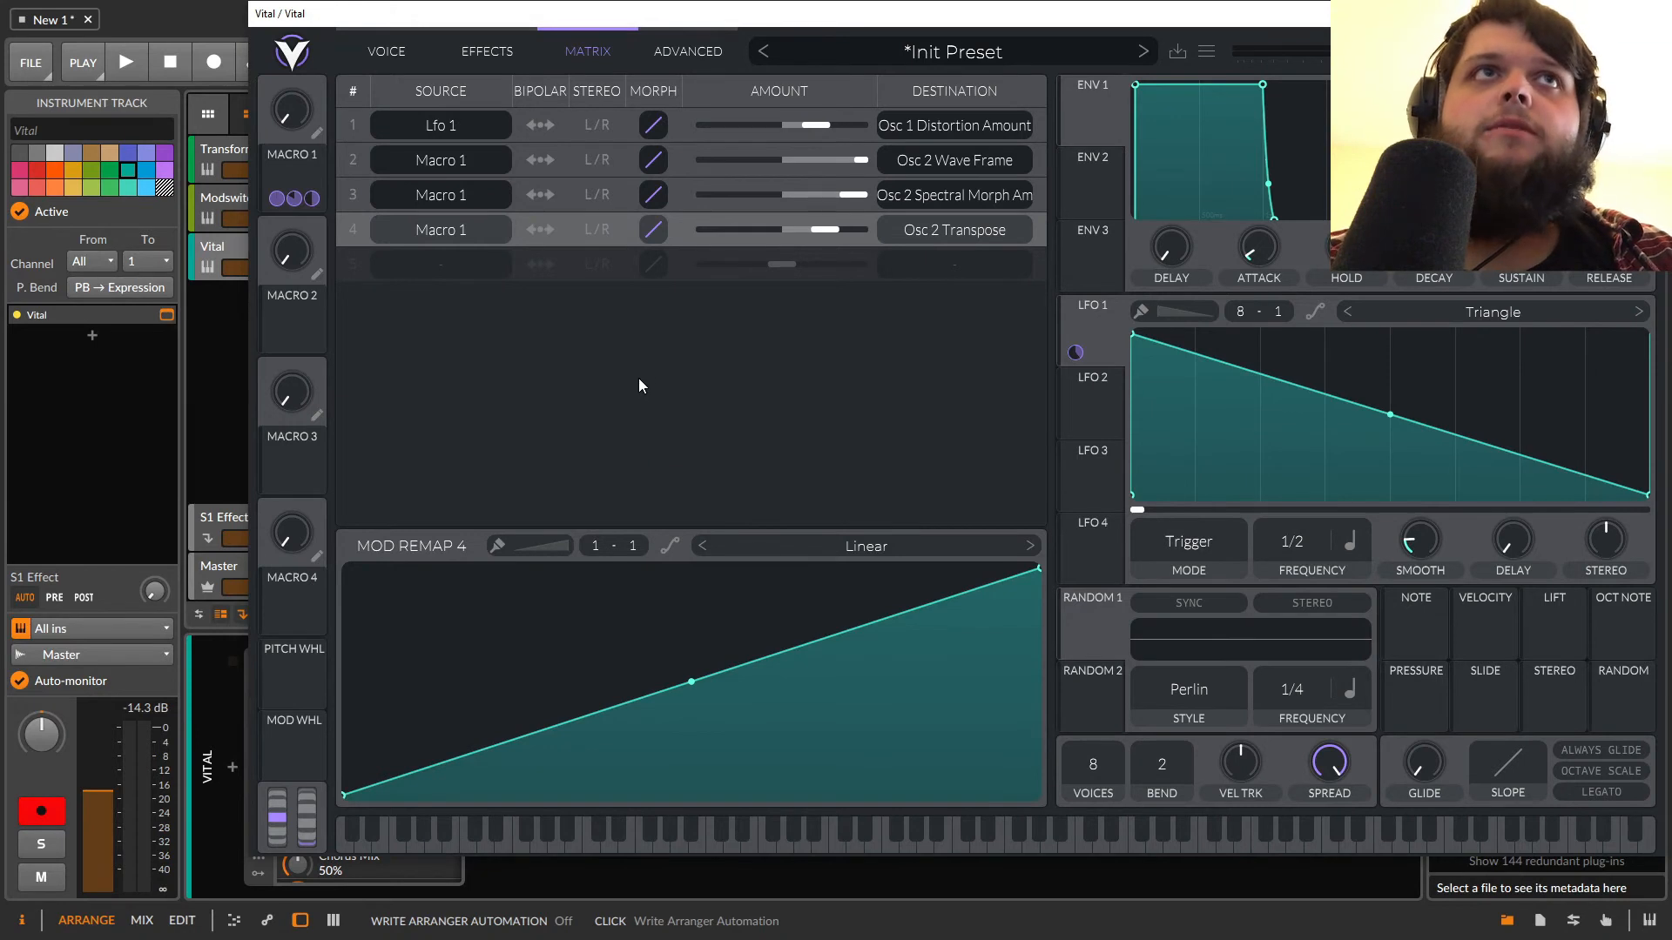
left_click_drag(592, 557, 594, 500)
left_click_drag(294, 111, 282, 435)
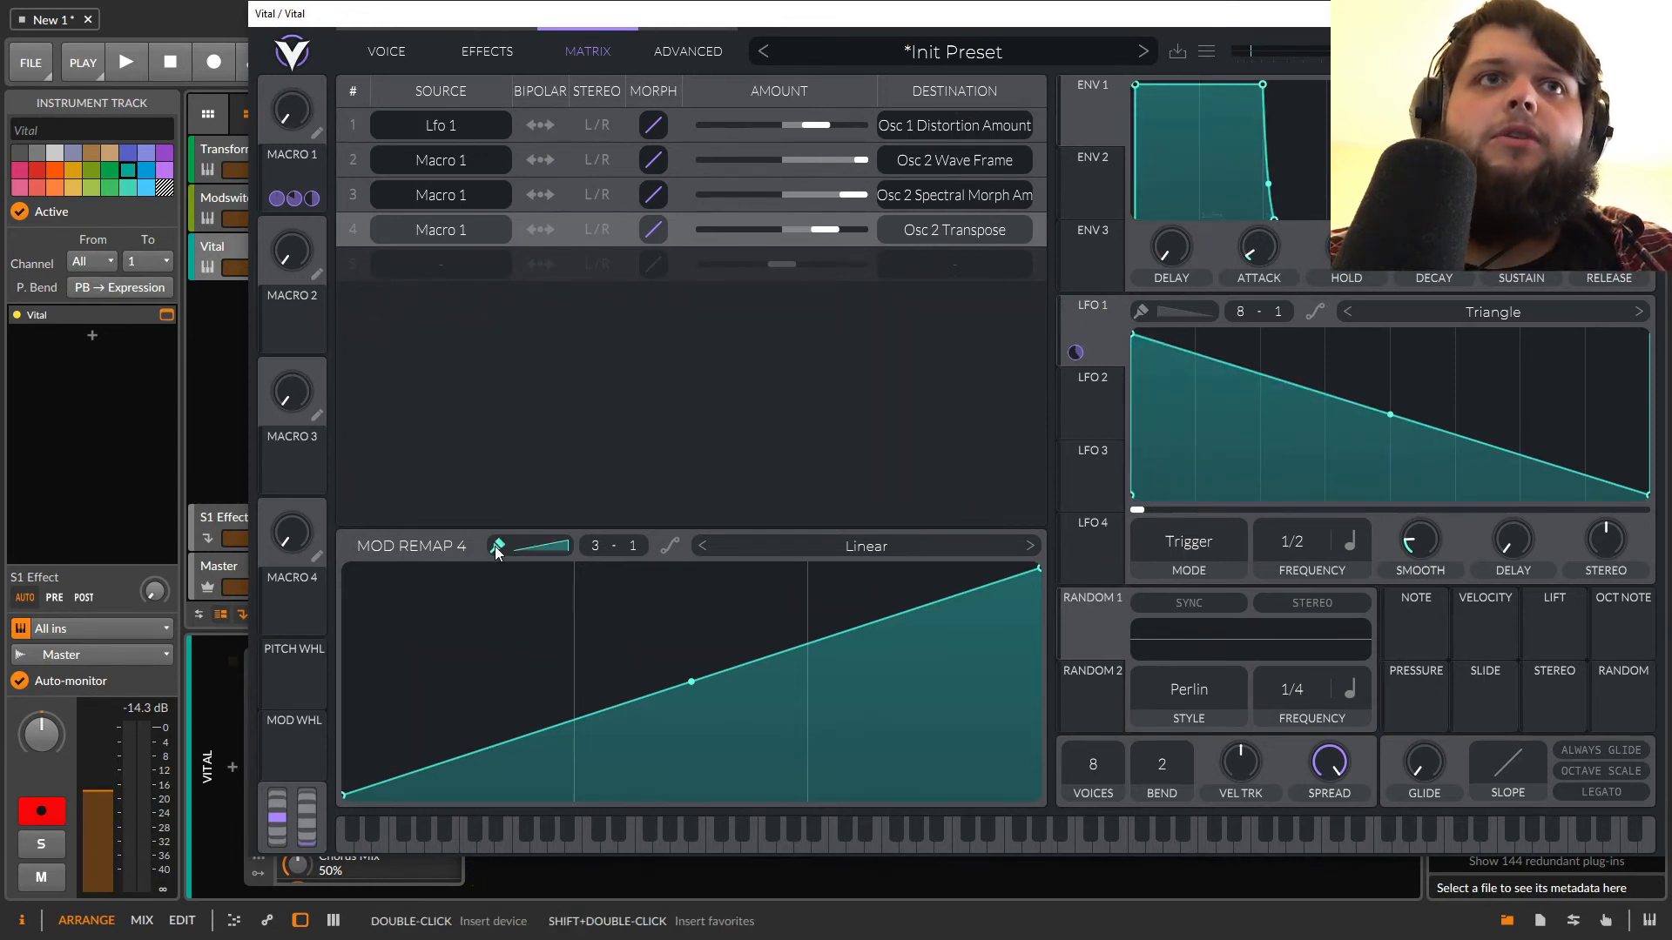
left_click(543, 549)
left_click(551, 573)
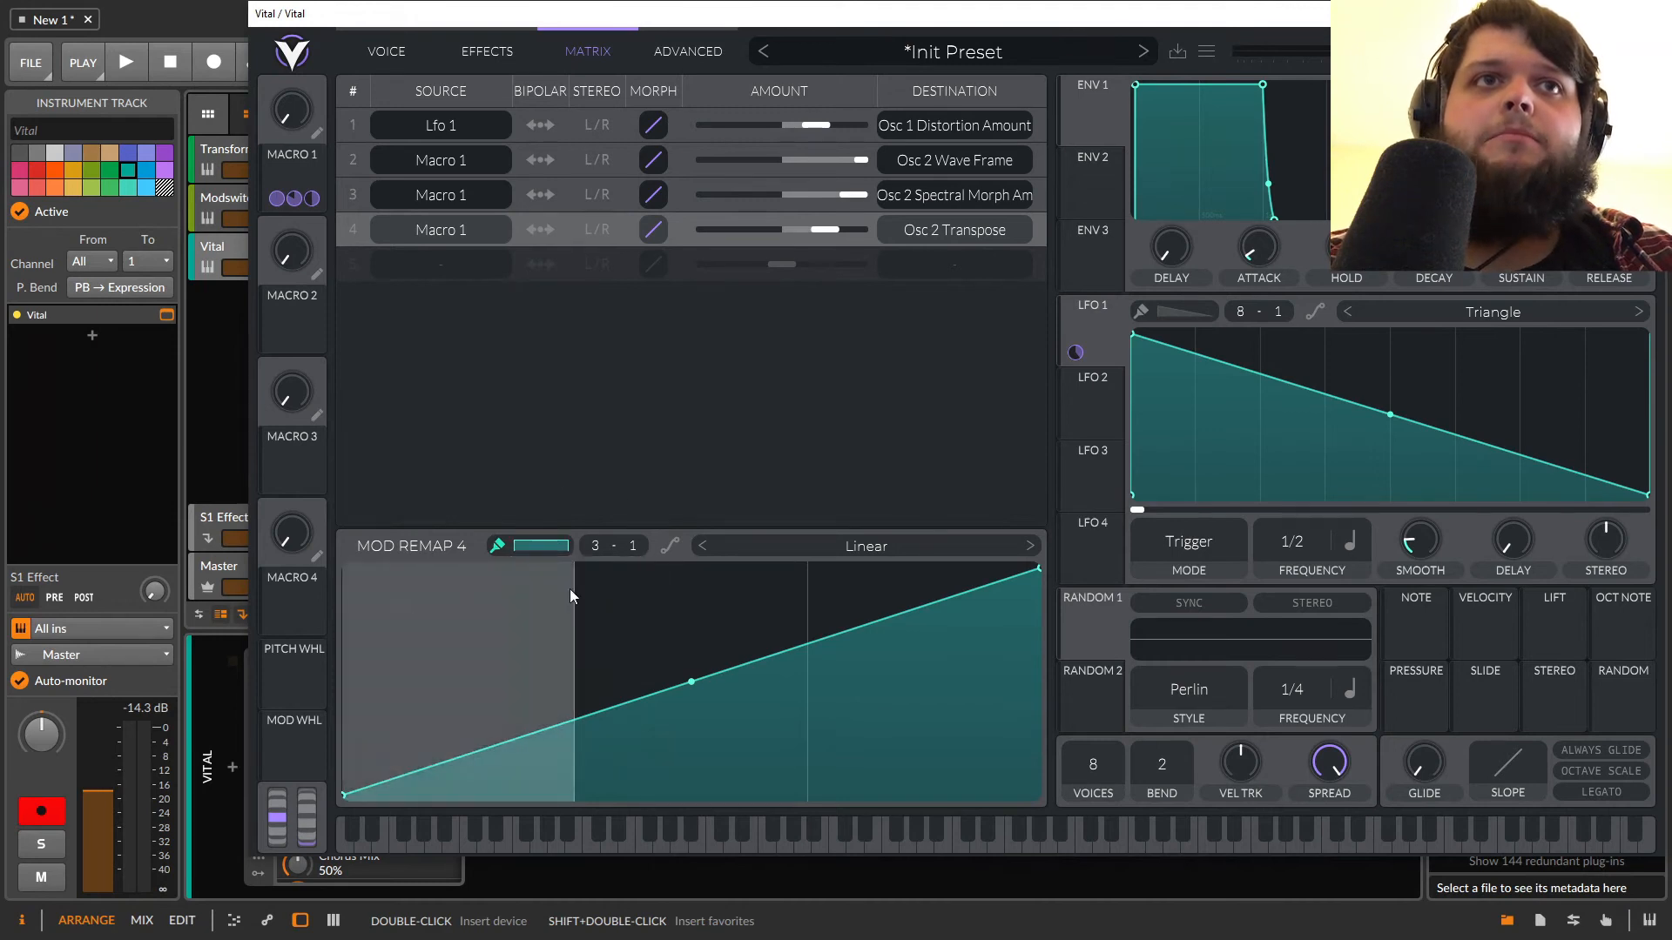
left_click_drag(498, 747, 923, 749)
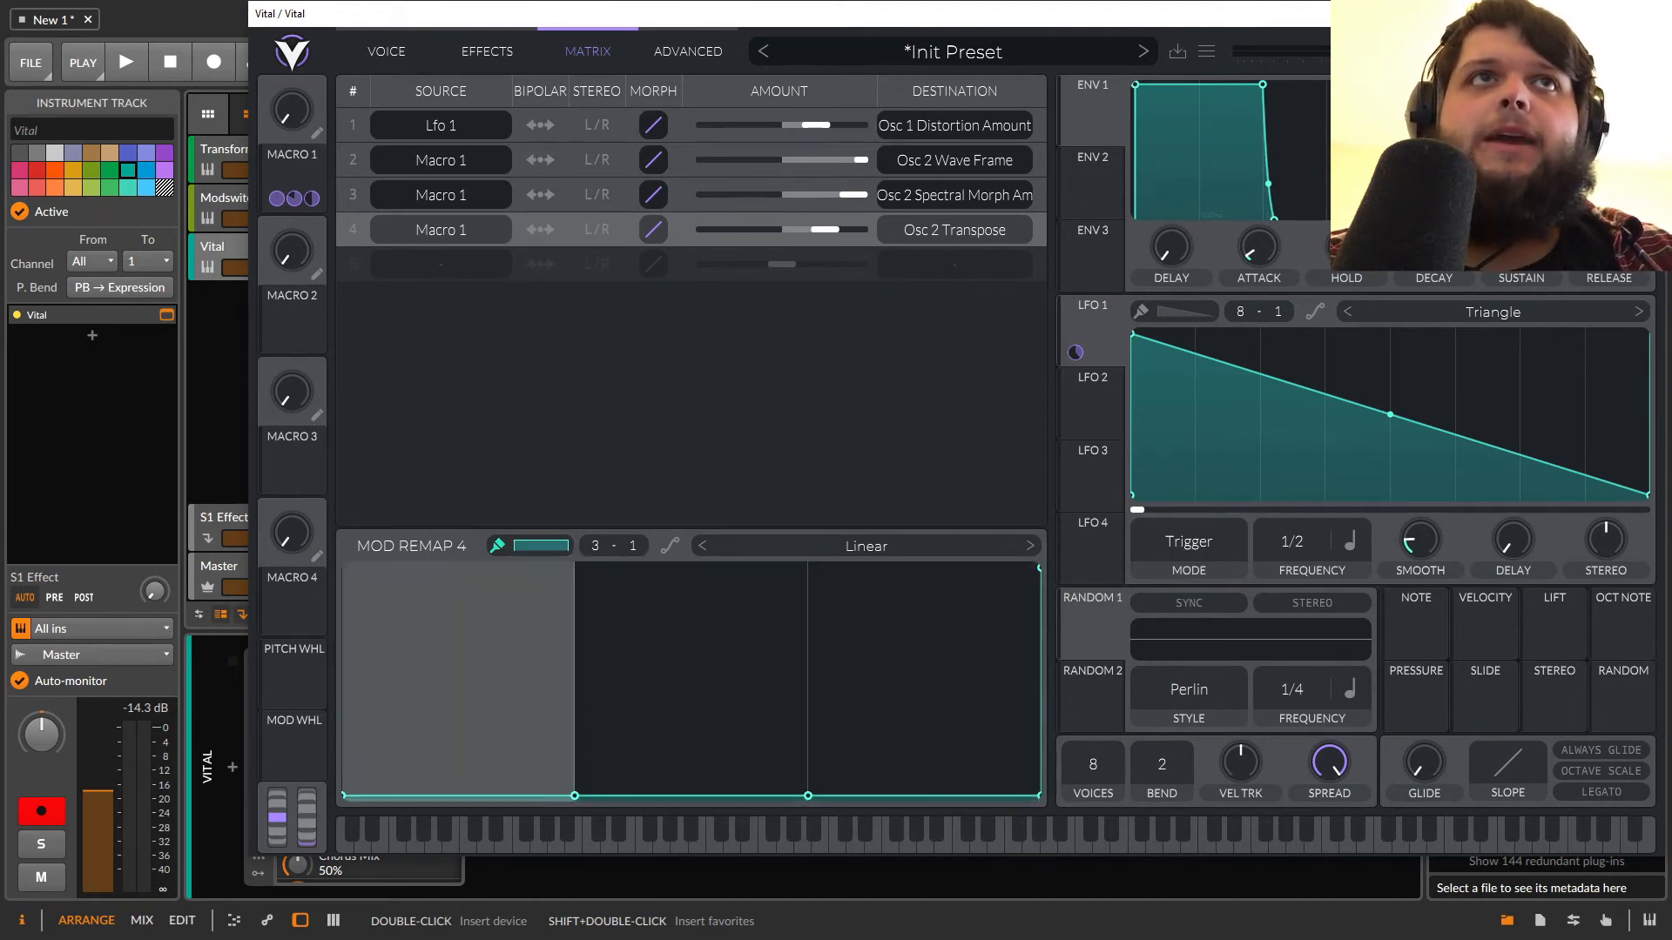
Flatten the Macro 1 to Osc 2 Spectral Morph remap to zero across its three columns and test it with Macro 1 raised.
left_click(570, 197)
mouse_move(687, 599)
left_mouse_down()
mouse_move(487, 697)
mouse_move(923, 697)
left_mouse_up()
left_click_drag(321, 122, 320, 4)
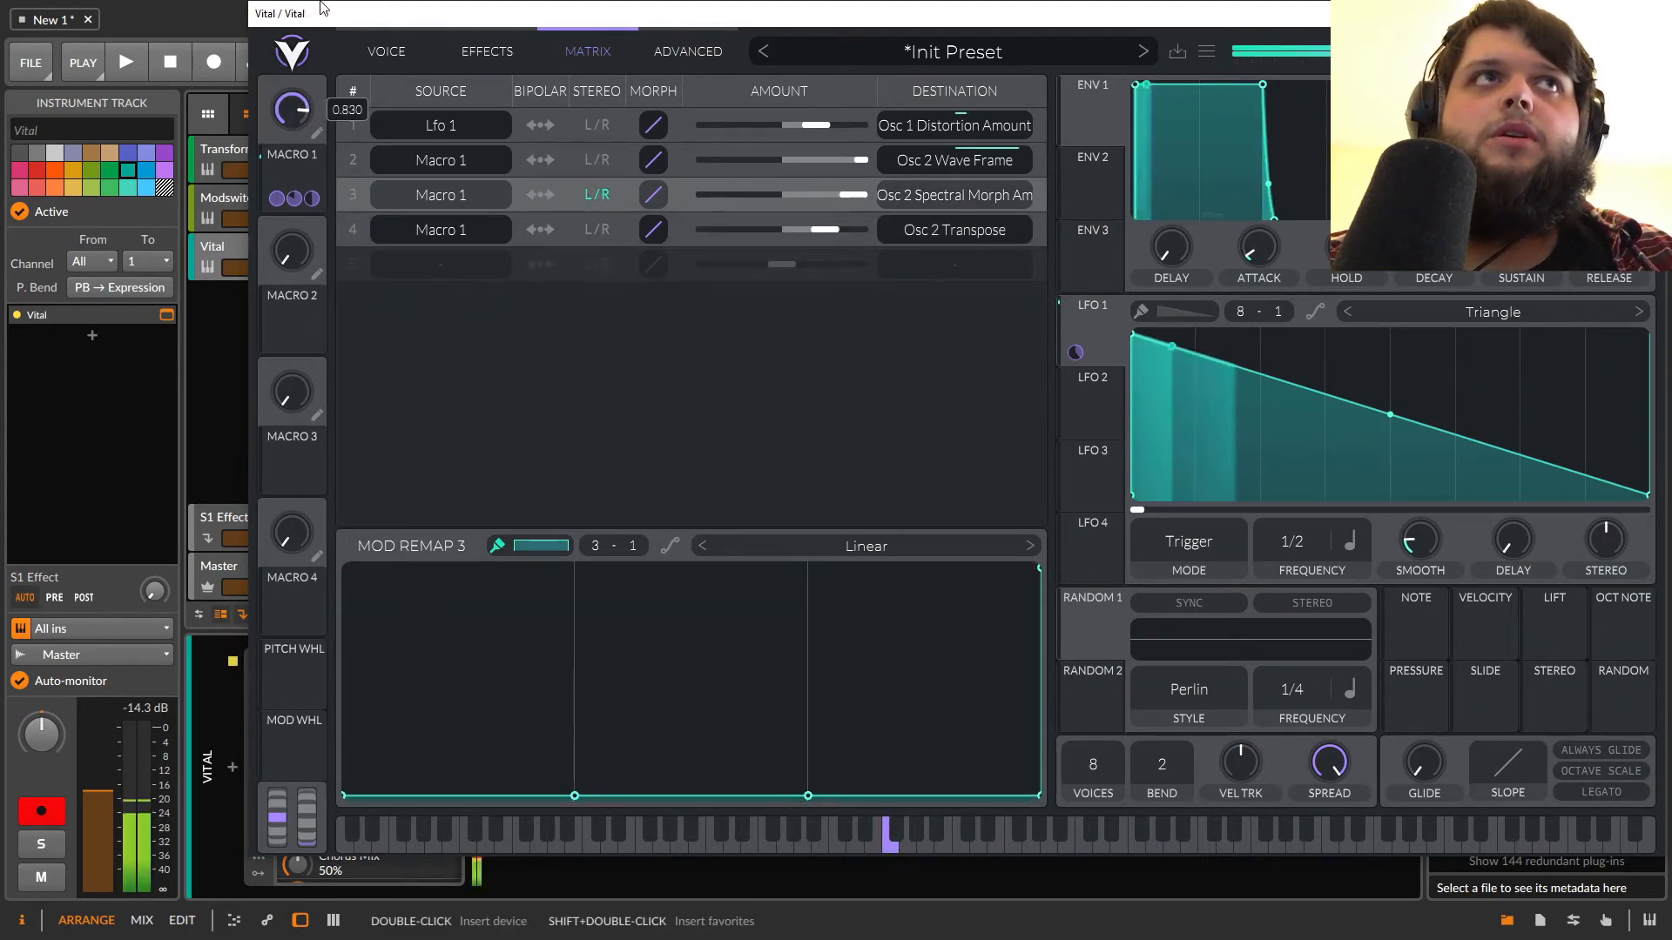
Flatten the Macro 1 to Osc 2 Wave Frame remap to zero and lower Macro 1 into its first third.
left_click(594, 162)
mouse_move(522, 688)
left_mouse_down()
mouse_move(507, 903)
mouse_move(923, 939)
left_mouse_up()
left_click_drag(292, 109, 280, 16)
left_click_drag(352, 94, 259, 216)
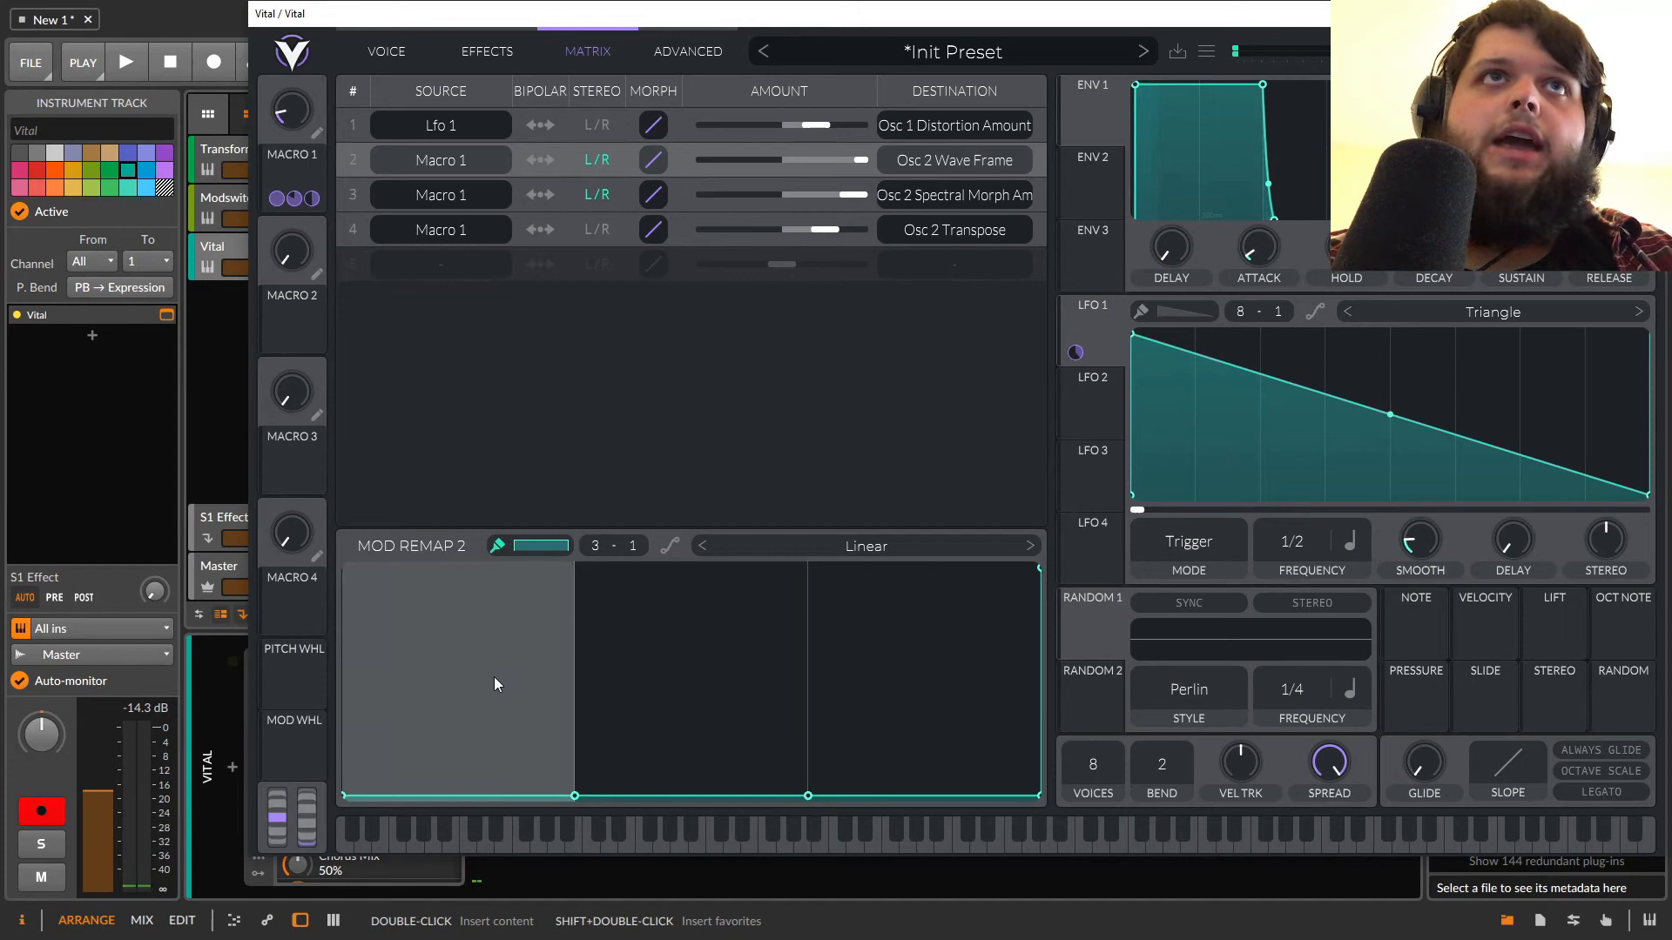
Turn off stereo on the Spectral Morph and Wave Frame routings and paint the Wave Frame remap's first column slightly above zero.
left_click(593, 201)
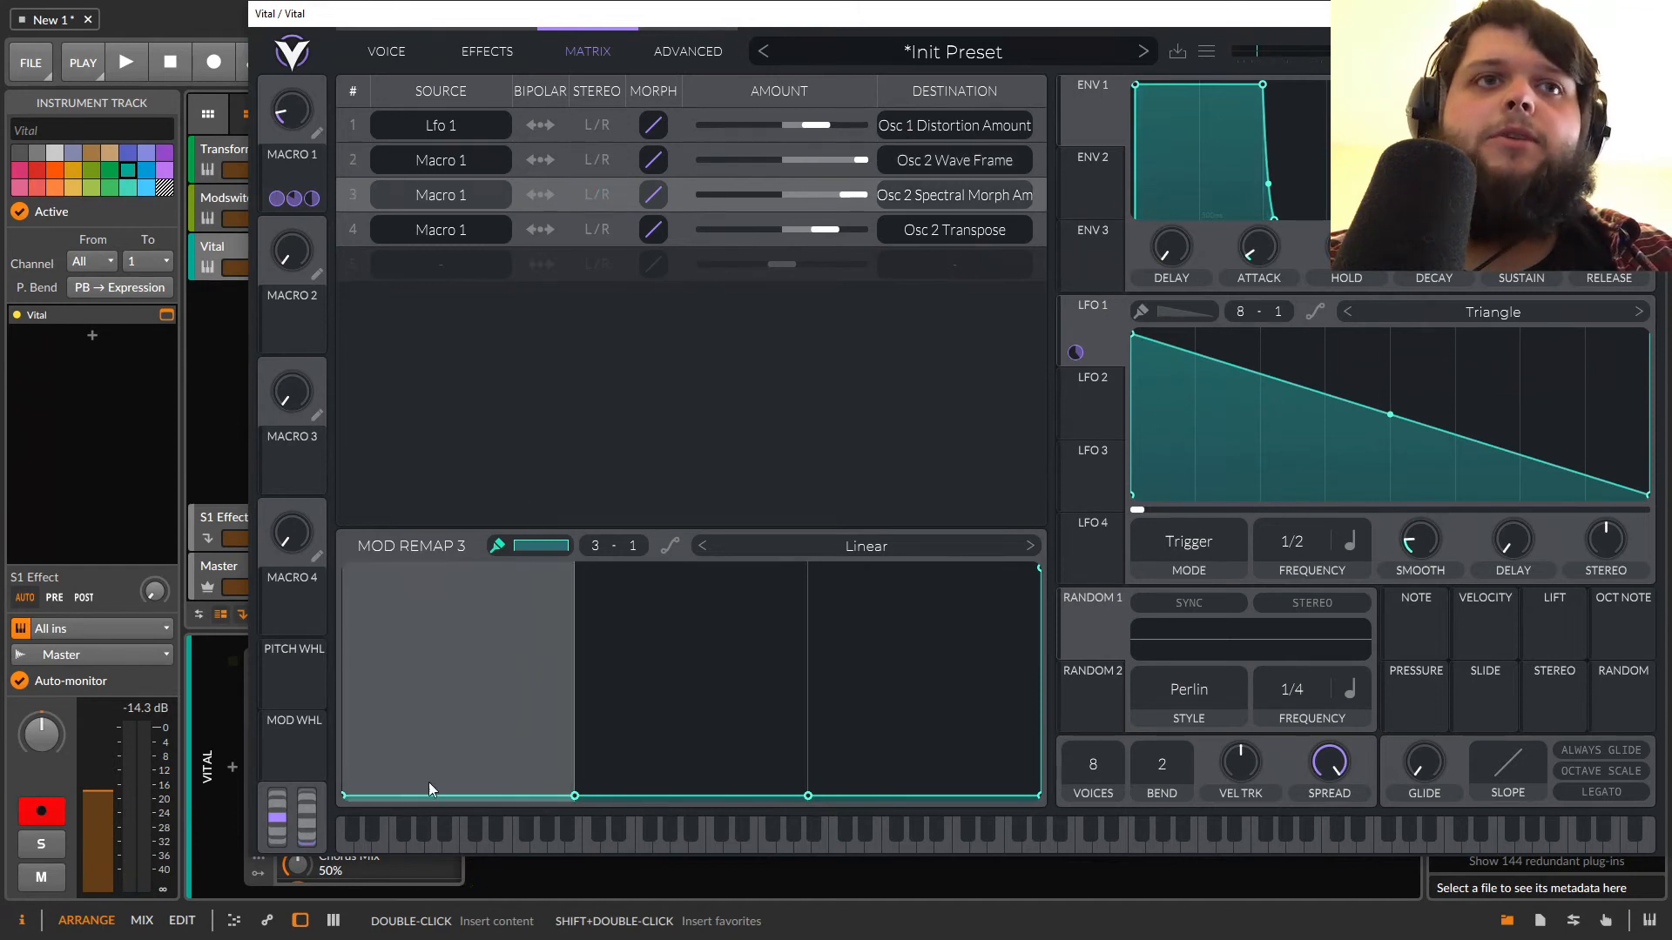
left_click(627, 166)
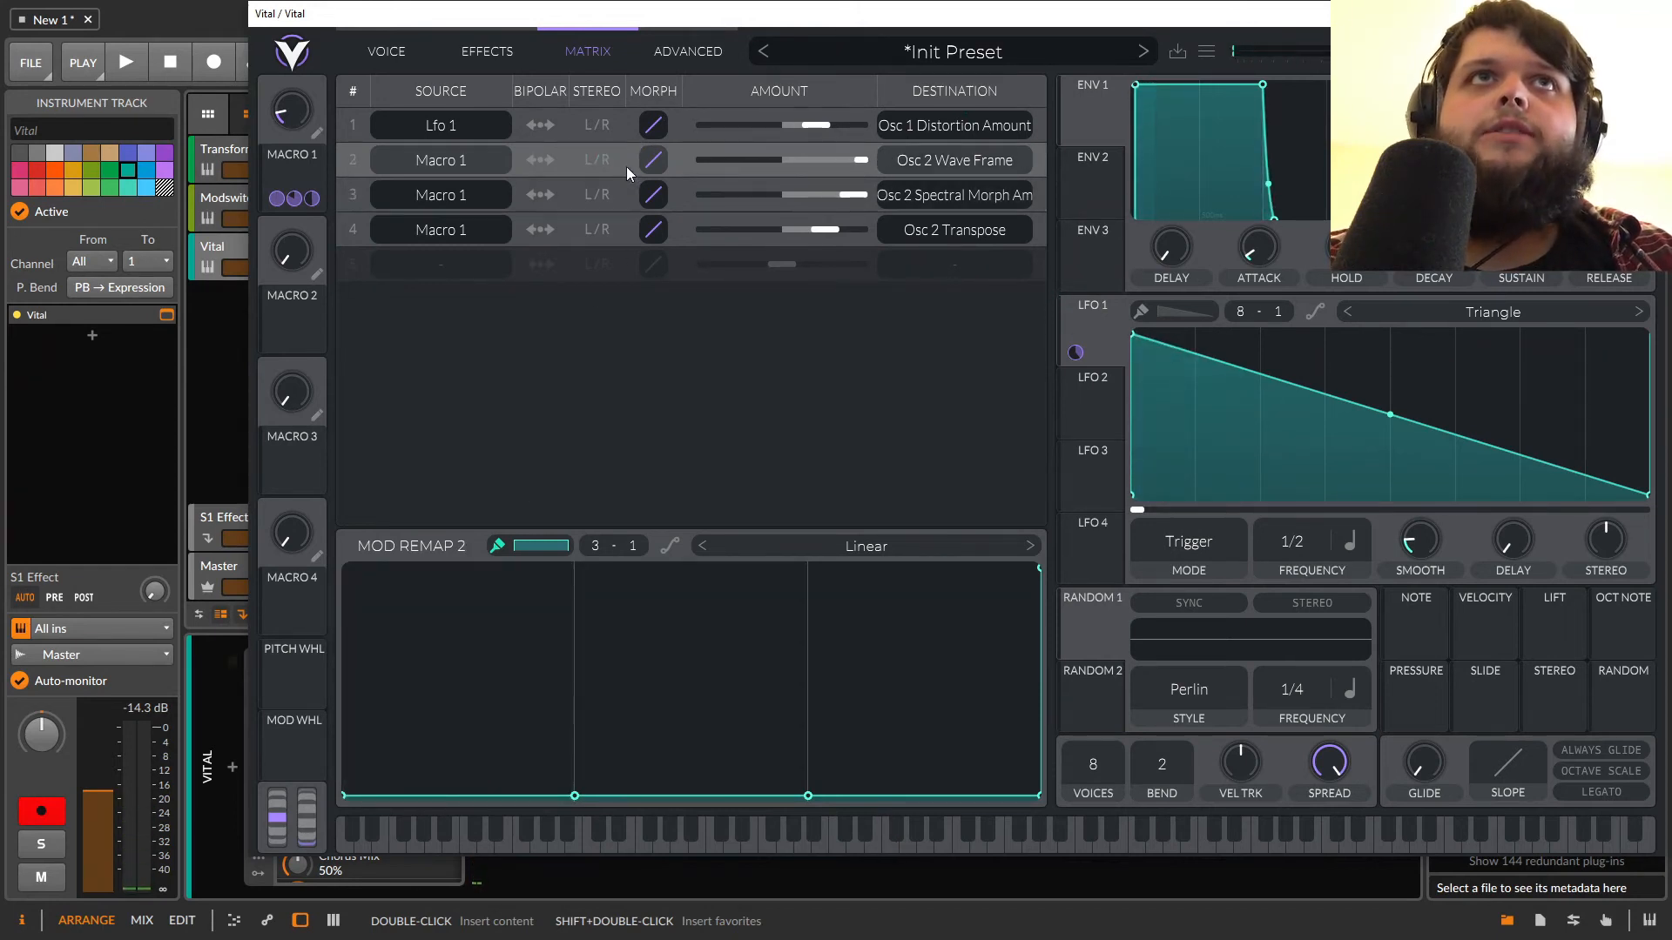
mouse_move(460, 749)
left_mouse_down()
mouse_move(472, 782)
mouse_move(461, 671)
mouse_move(458, 787)
left_mouse_up()
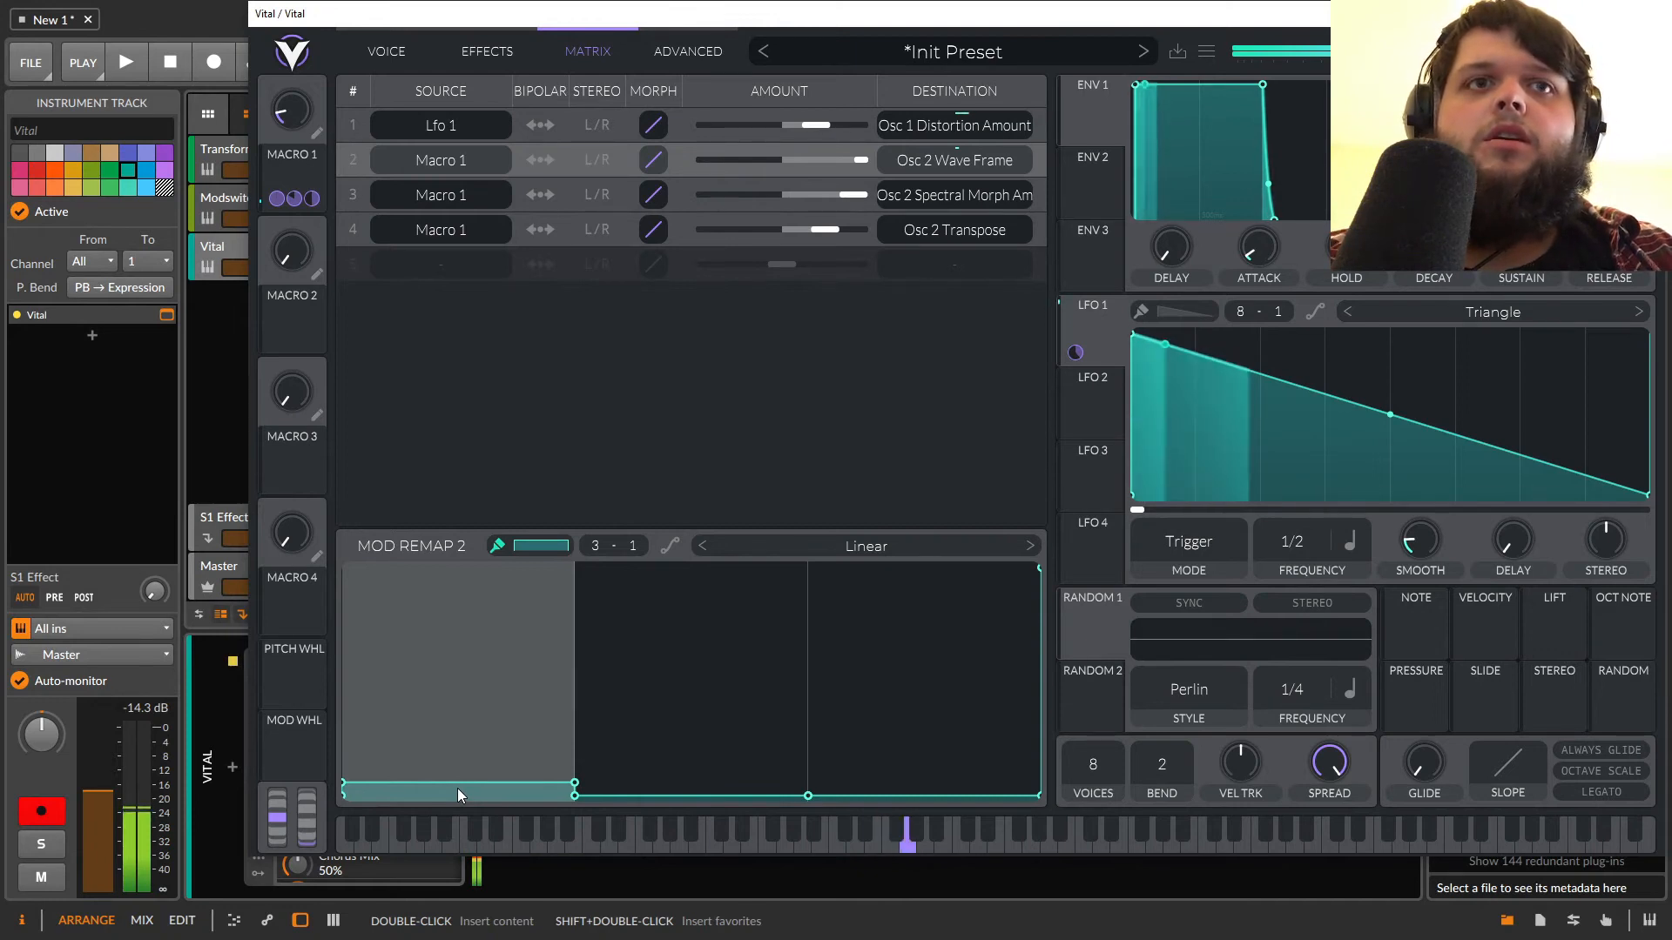
Raise the first remap column to just over half height for Osc 2 Spectral Morph and to a low level for Osc 2 Transpose.
left_click(627, 196)
left_click_drag(508, 768, 505, 666)
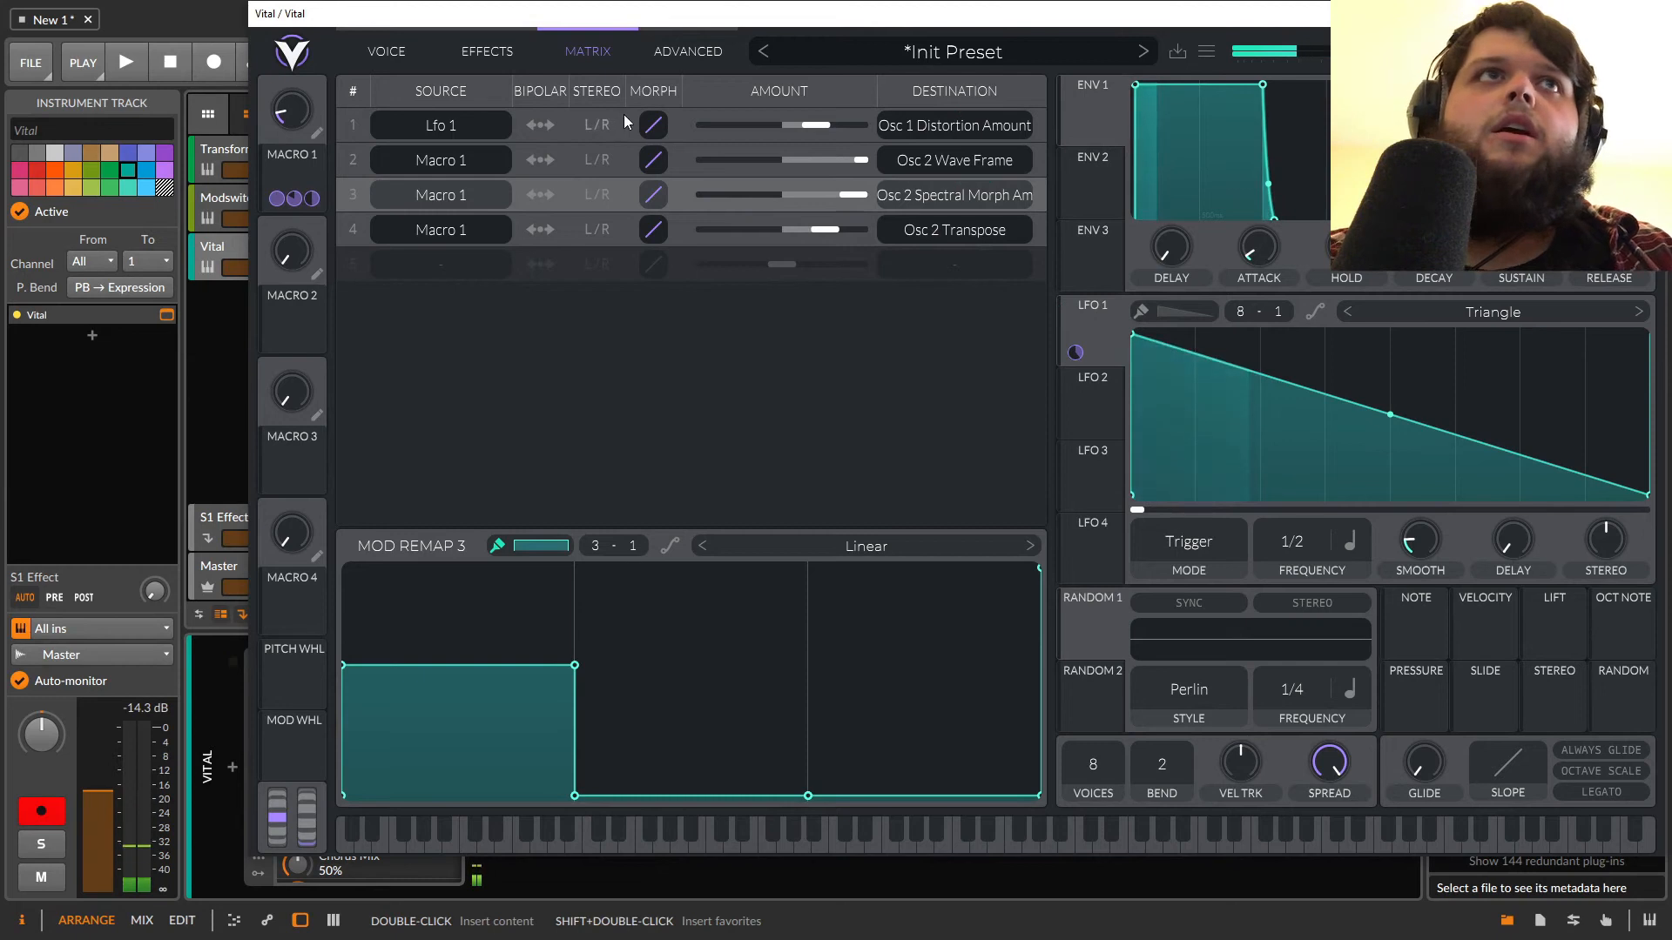
left_click(604, 229)
left_click_drag(525, 789, 520, 760)
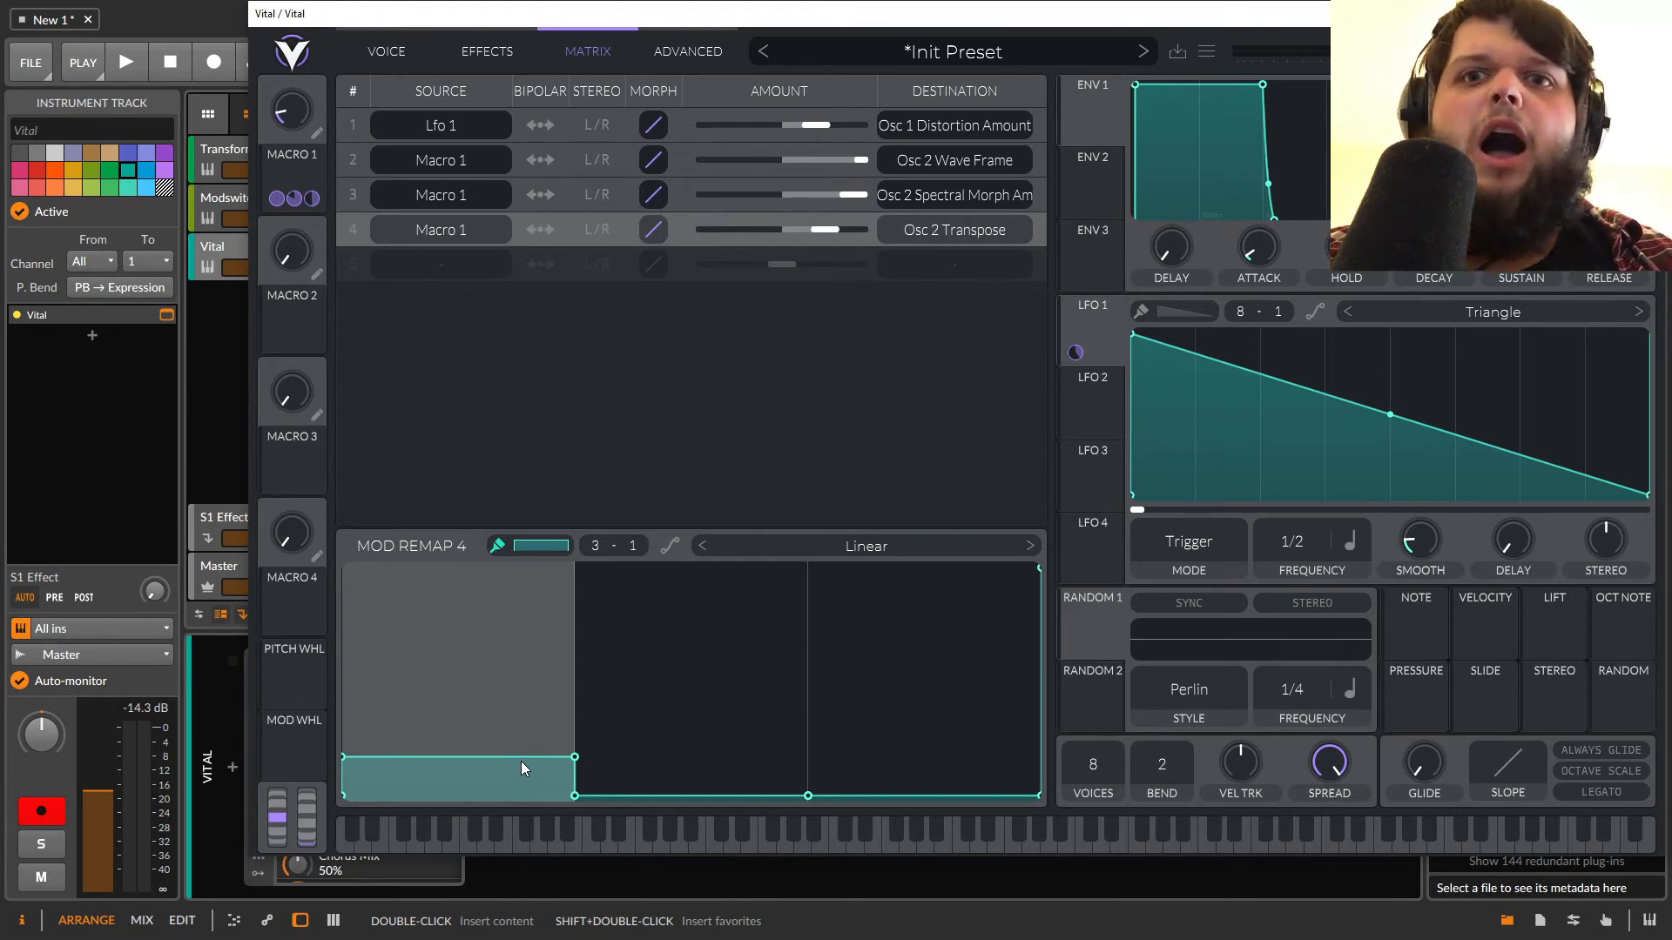
Set the Osc 2 Transpose remap's first column to about a third and its second to about two thirds height, raising Macro 1 to its middle third.
left_click_drag(520, 761, 510, 717)
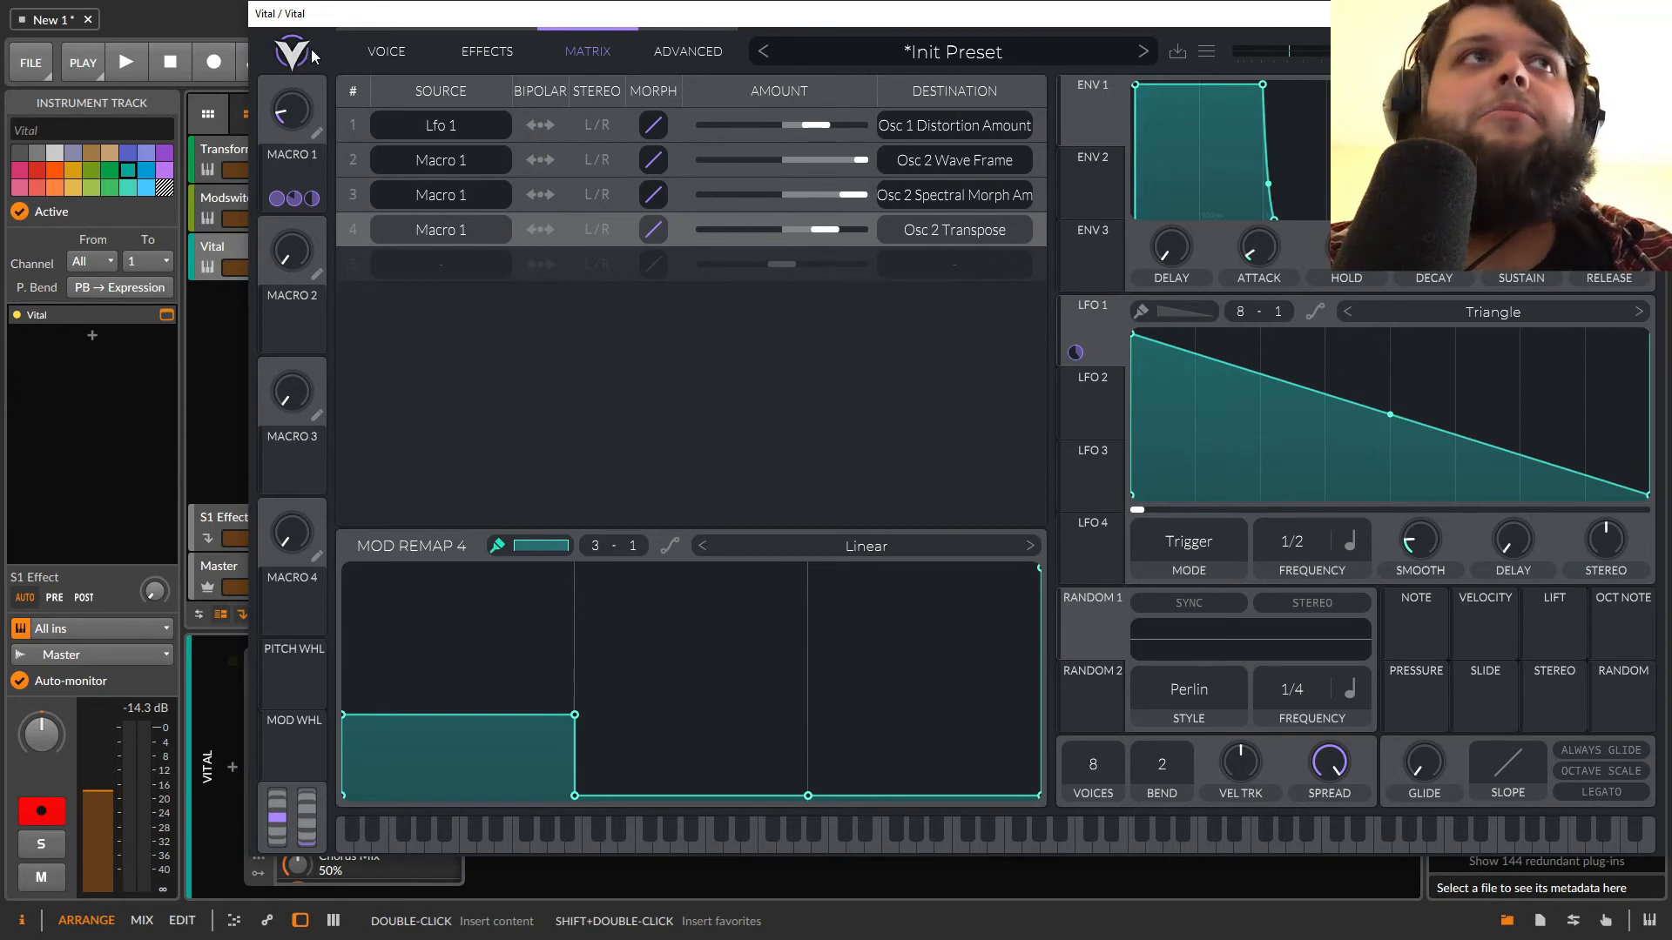
scroll(296, 108, "up", 1)
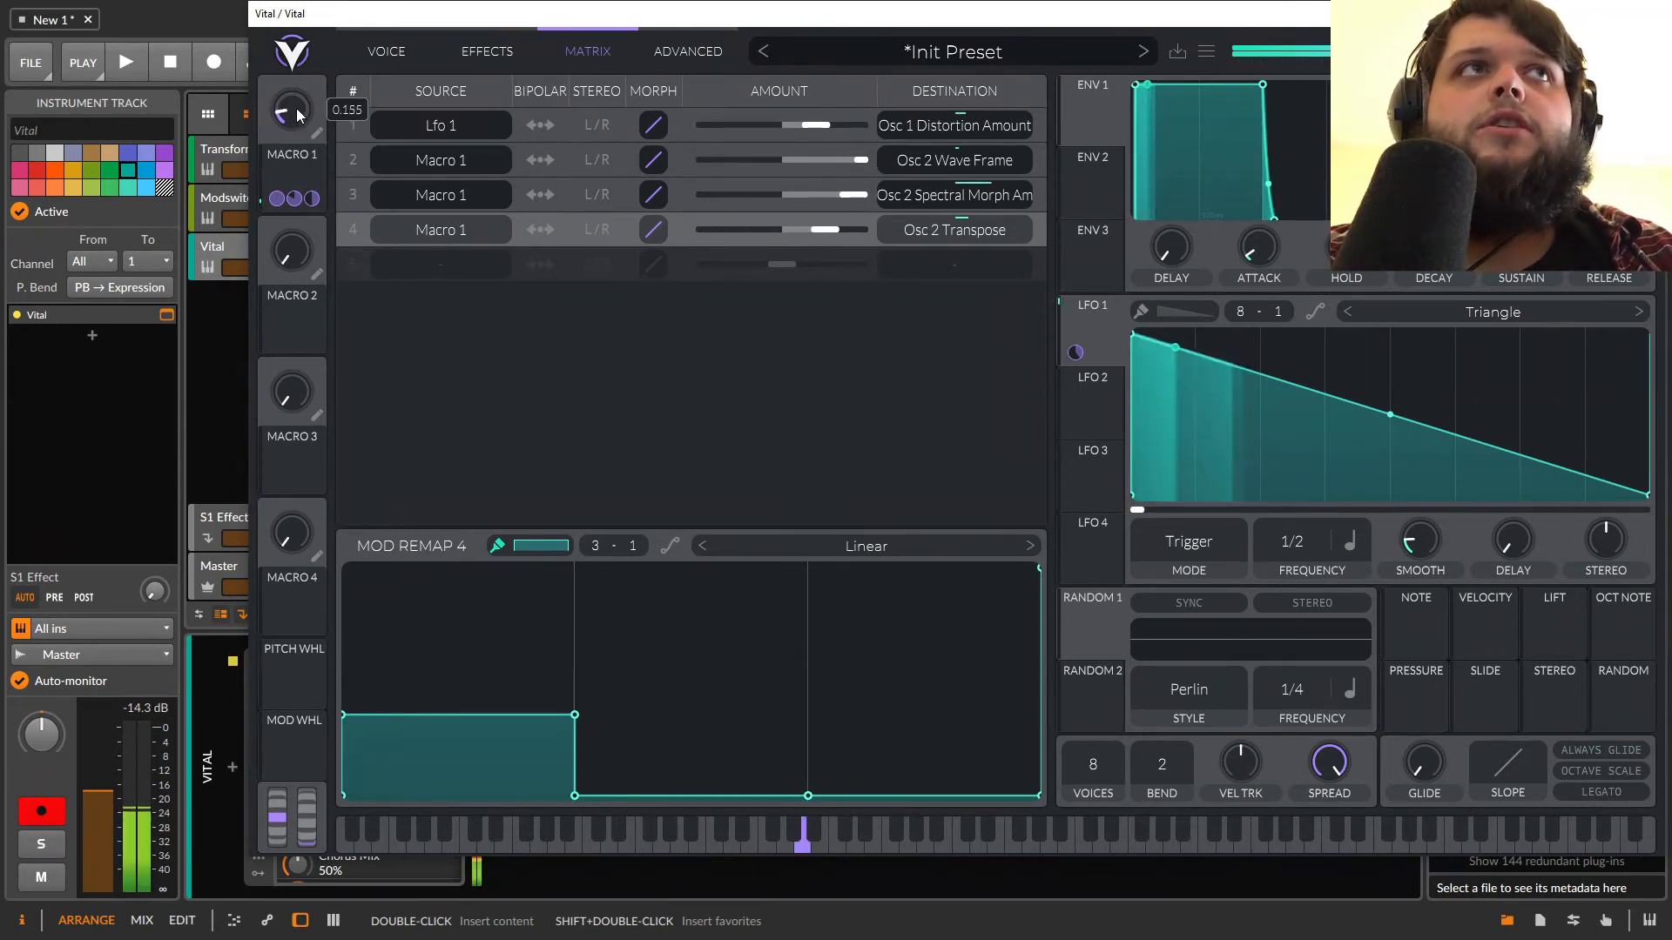
left_click_drag(296, 87, 299, 52)
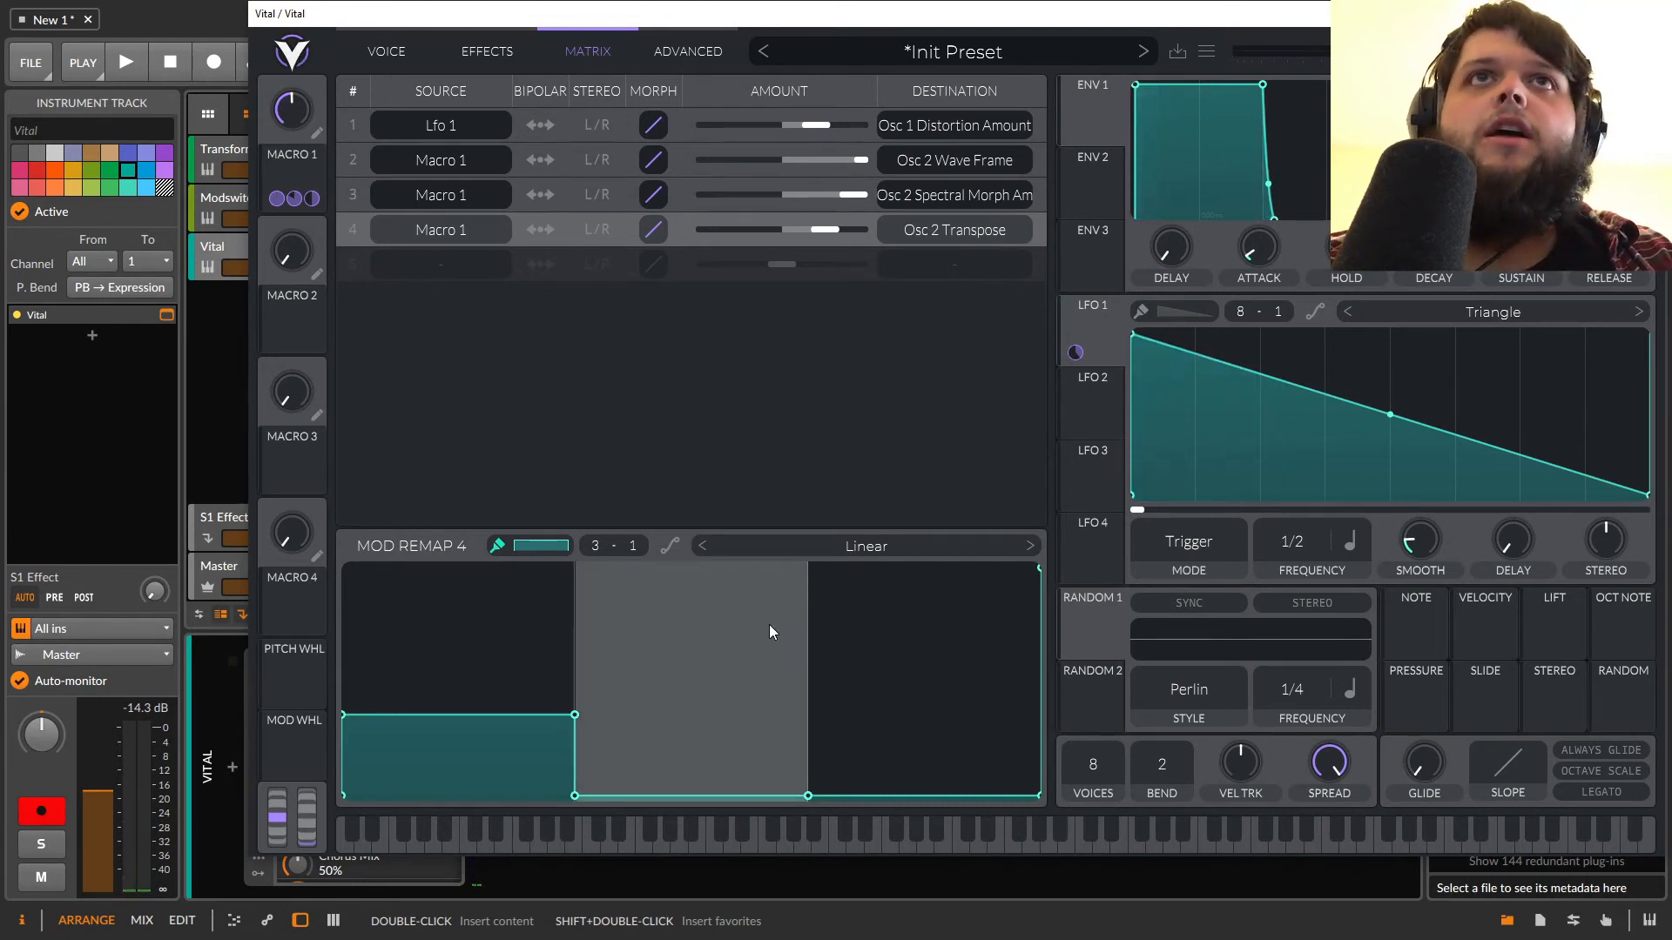
left_click_drag(735, 714, 728, 652)
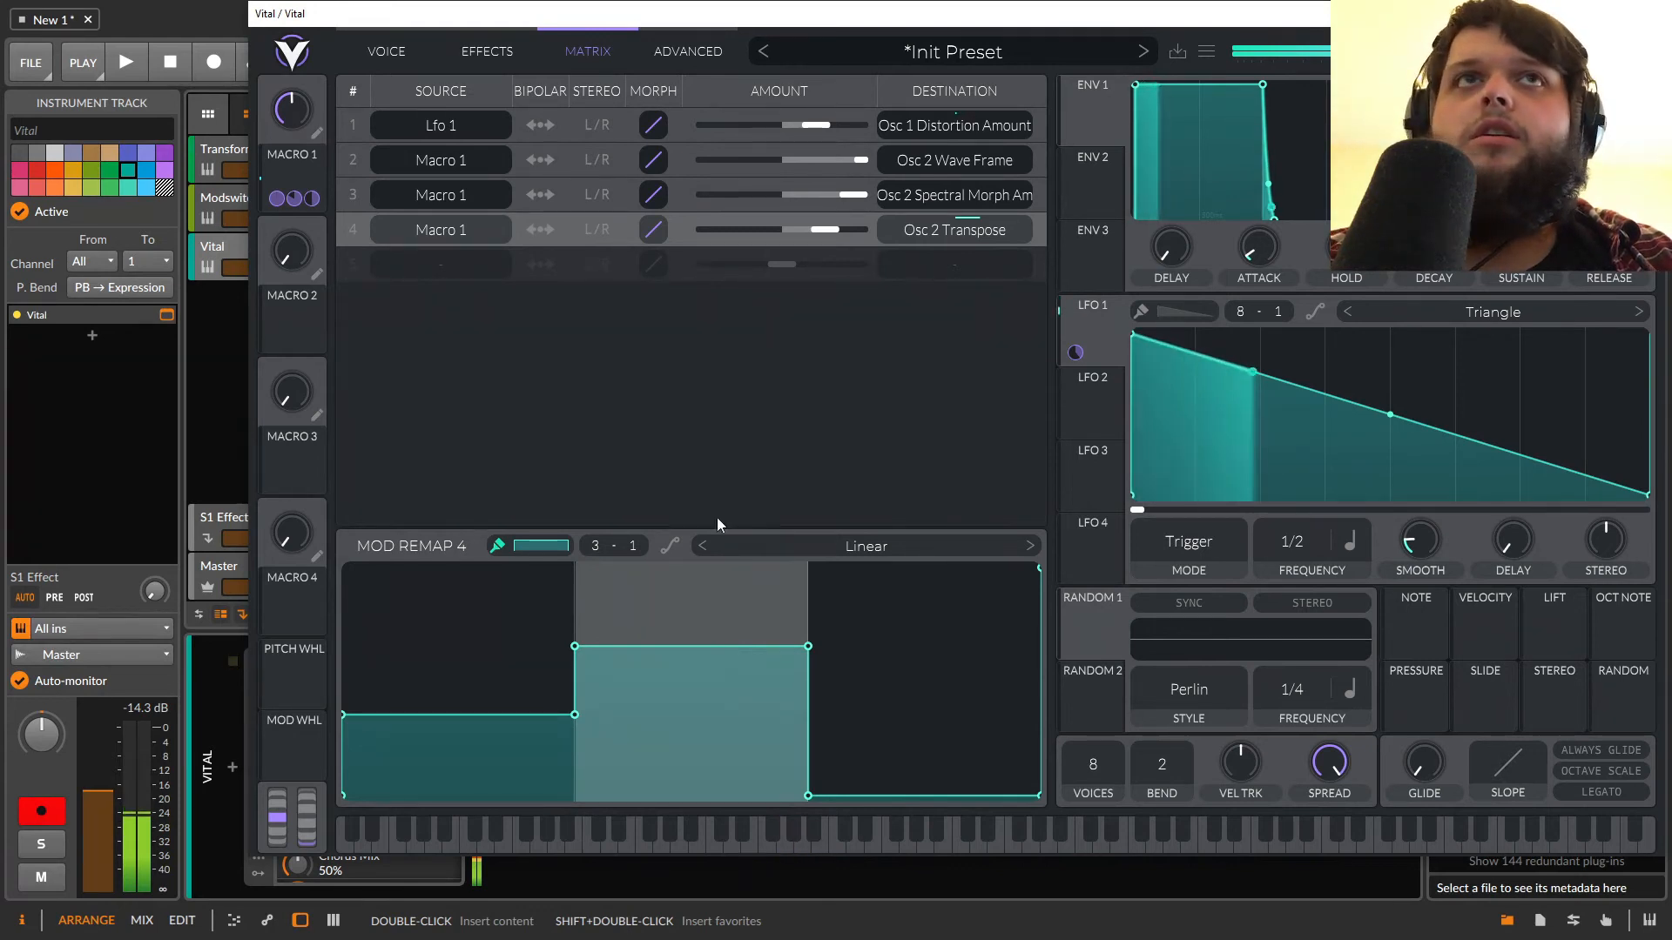
Set the Osc 2 Spectral Morph remap's second column to about 30% height and, with Macro 1 at 0.840, the Wave Frame remap's third to about 65%.
left_click(631, 199)
left_click_drag(751, 683, 697, 729)
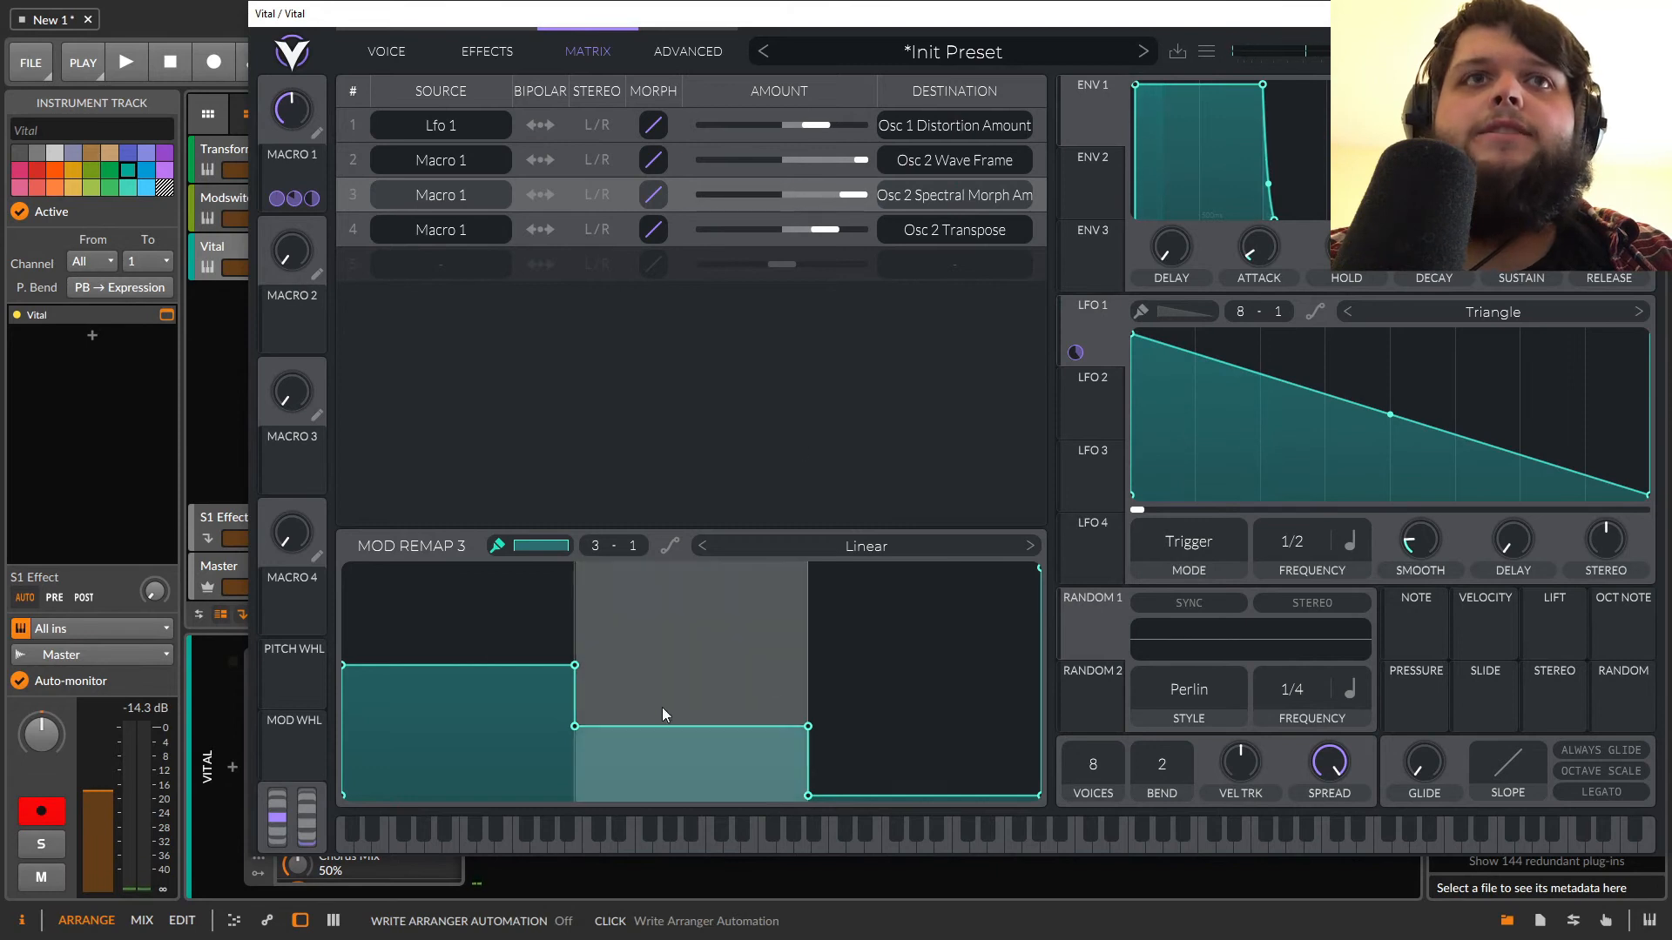
left_click_drag(283, 160, 270, 107)
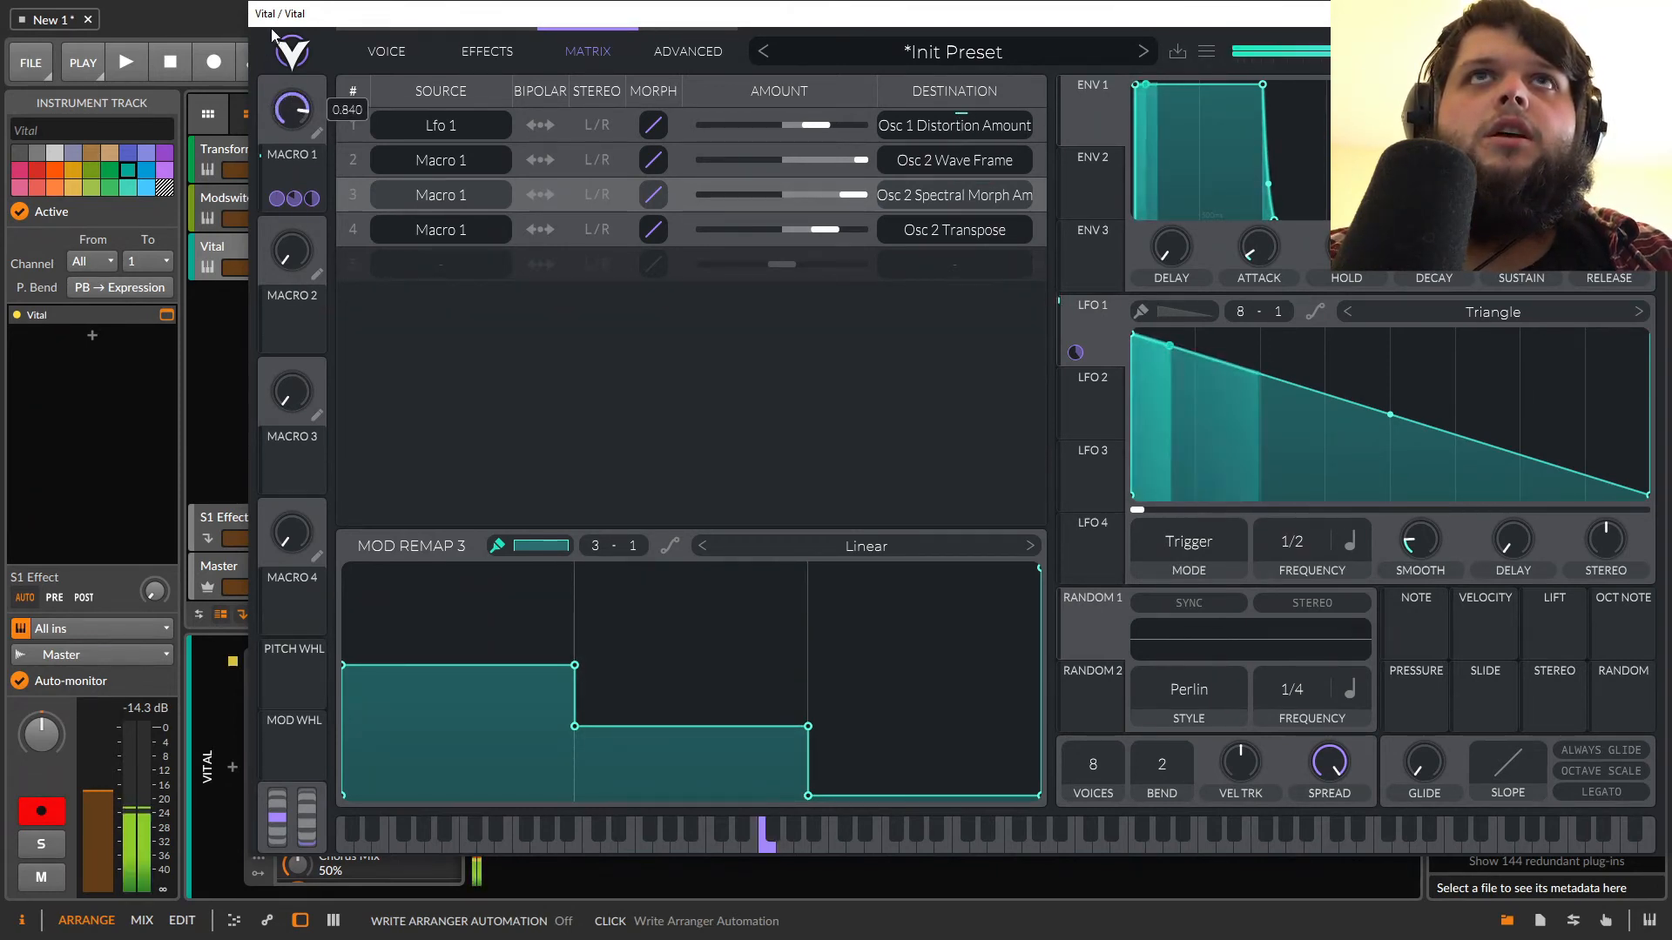
left_click(681, 169)
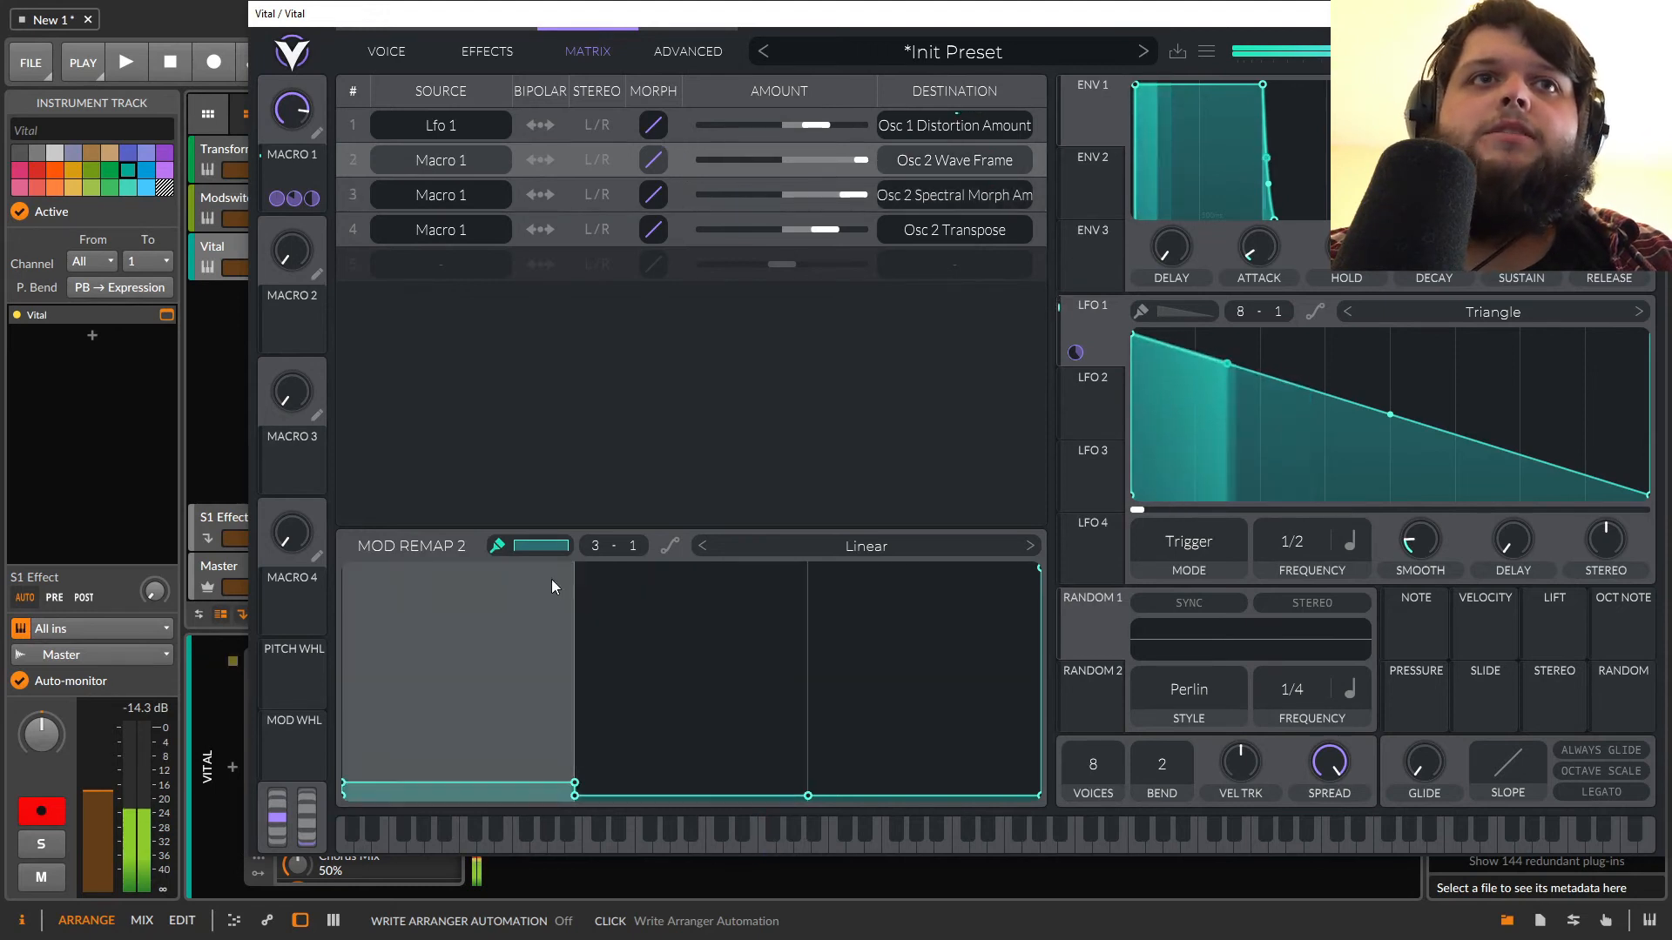
left_click_drag(969, 695, 960, 646)
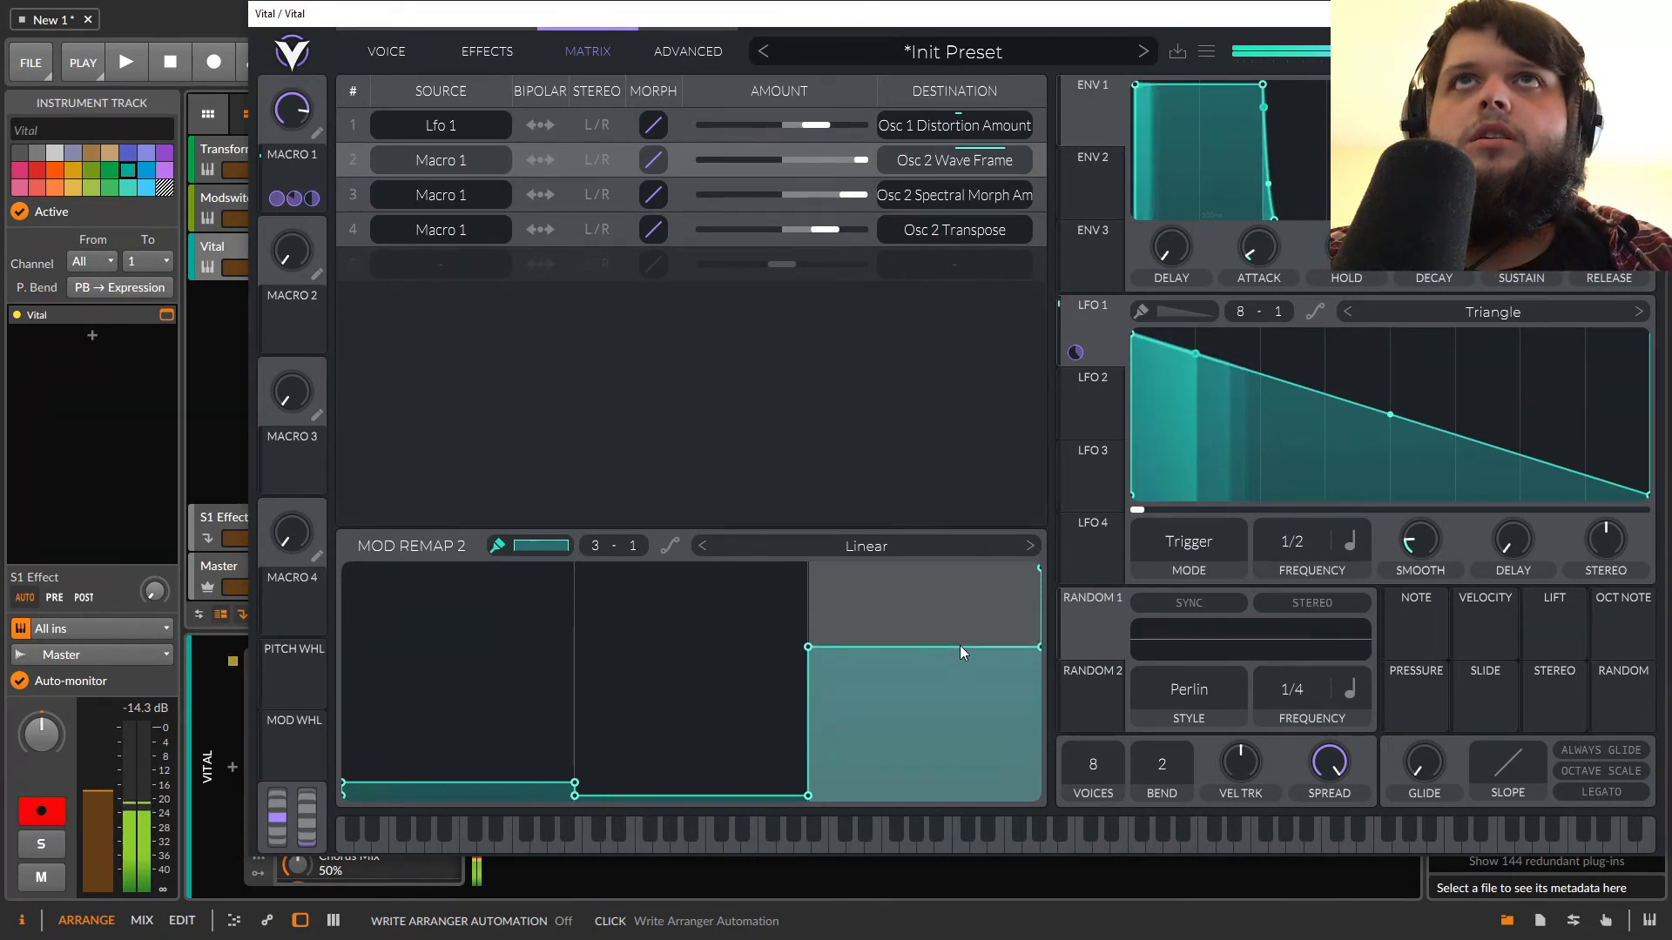
Set the third column of the Osc 2 Transpose remap to just over half height and bend LFO 1's falling slope slightly downward.
left_click(649, 202)
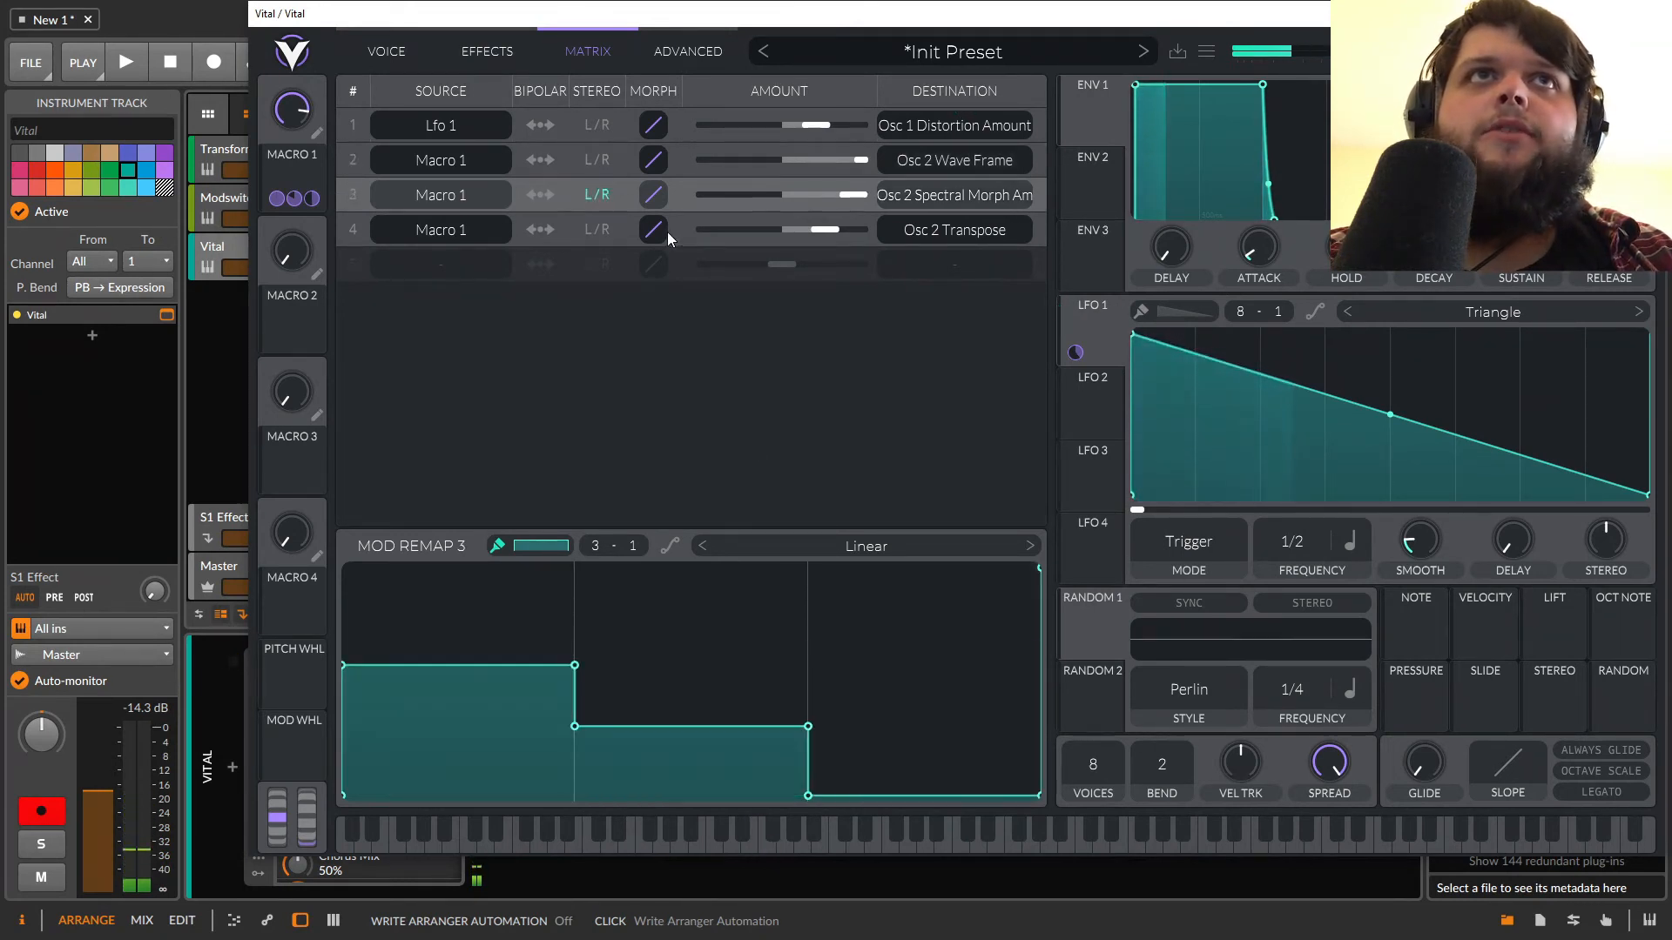
left_click_drag(918, 773, 923, 591)
left_click(664, 243)
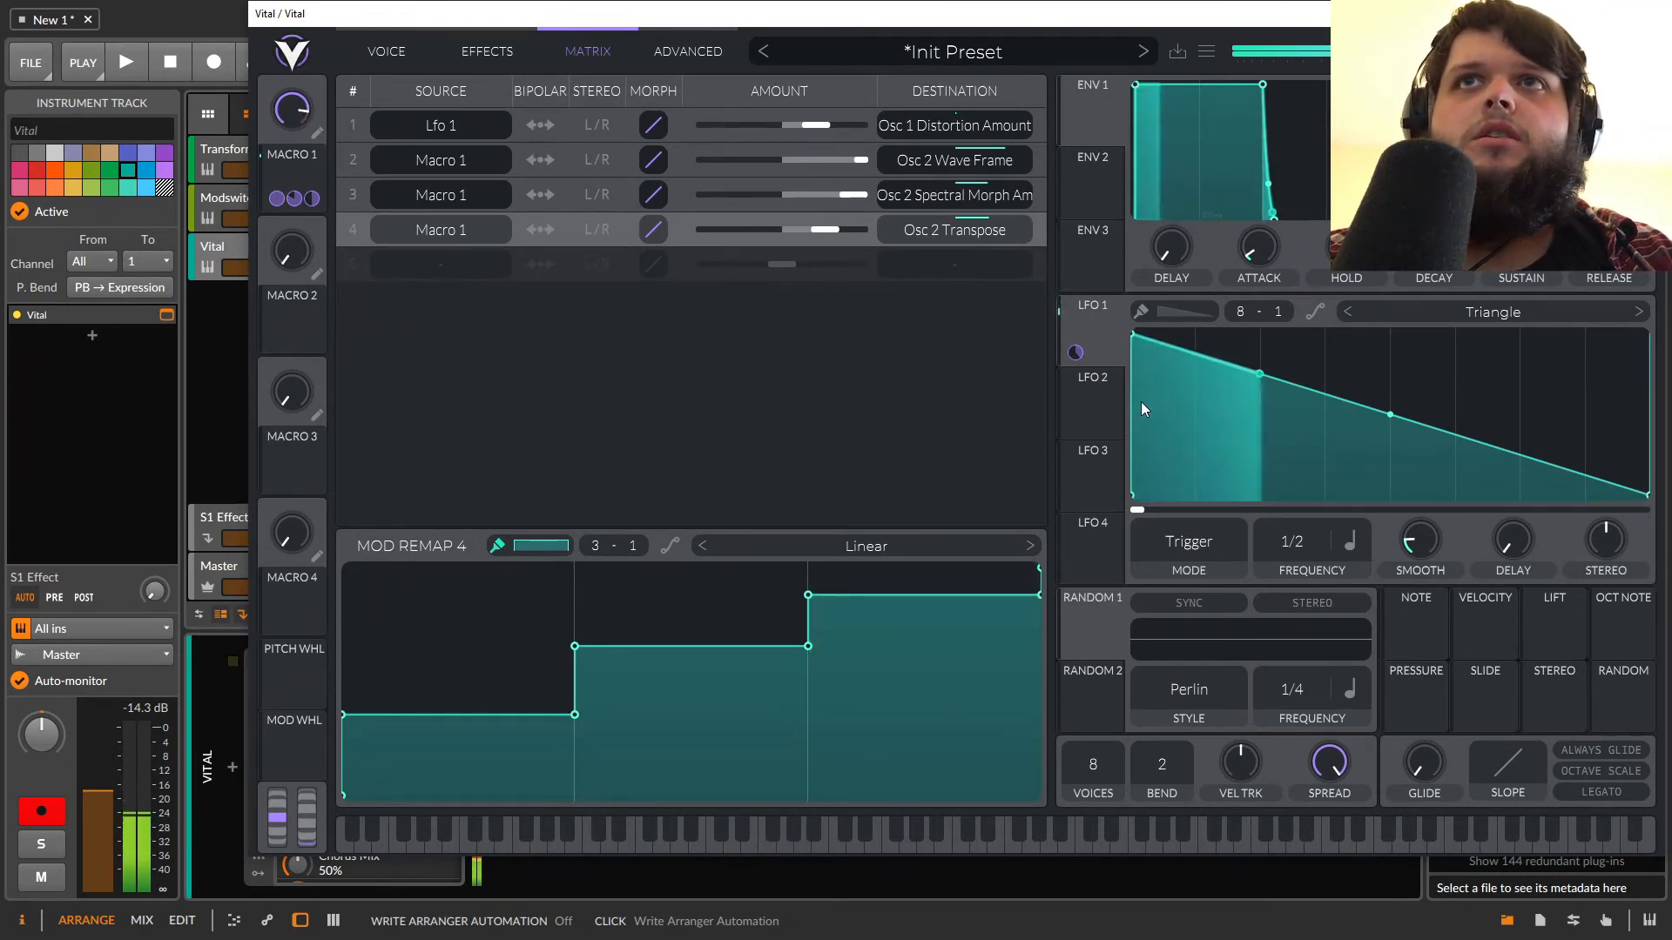
mouse_move(1391, 417)
left_mouse_down()
mouse_move(1394, 471)
mouse_move(1396, 437)
left_mouse_up()
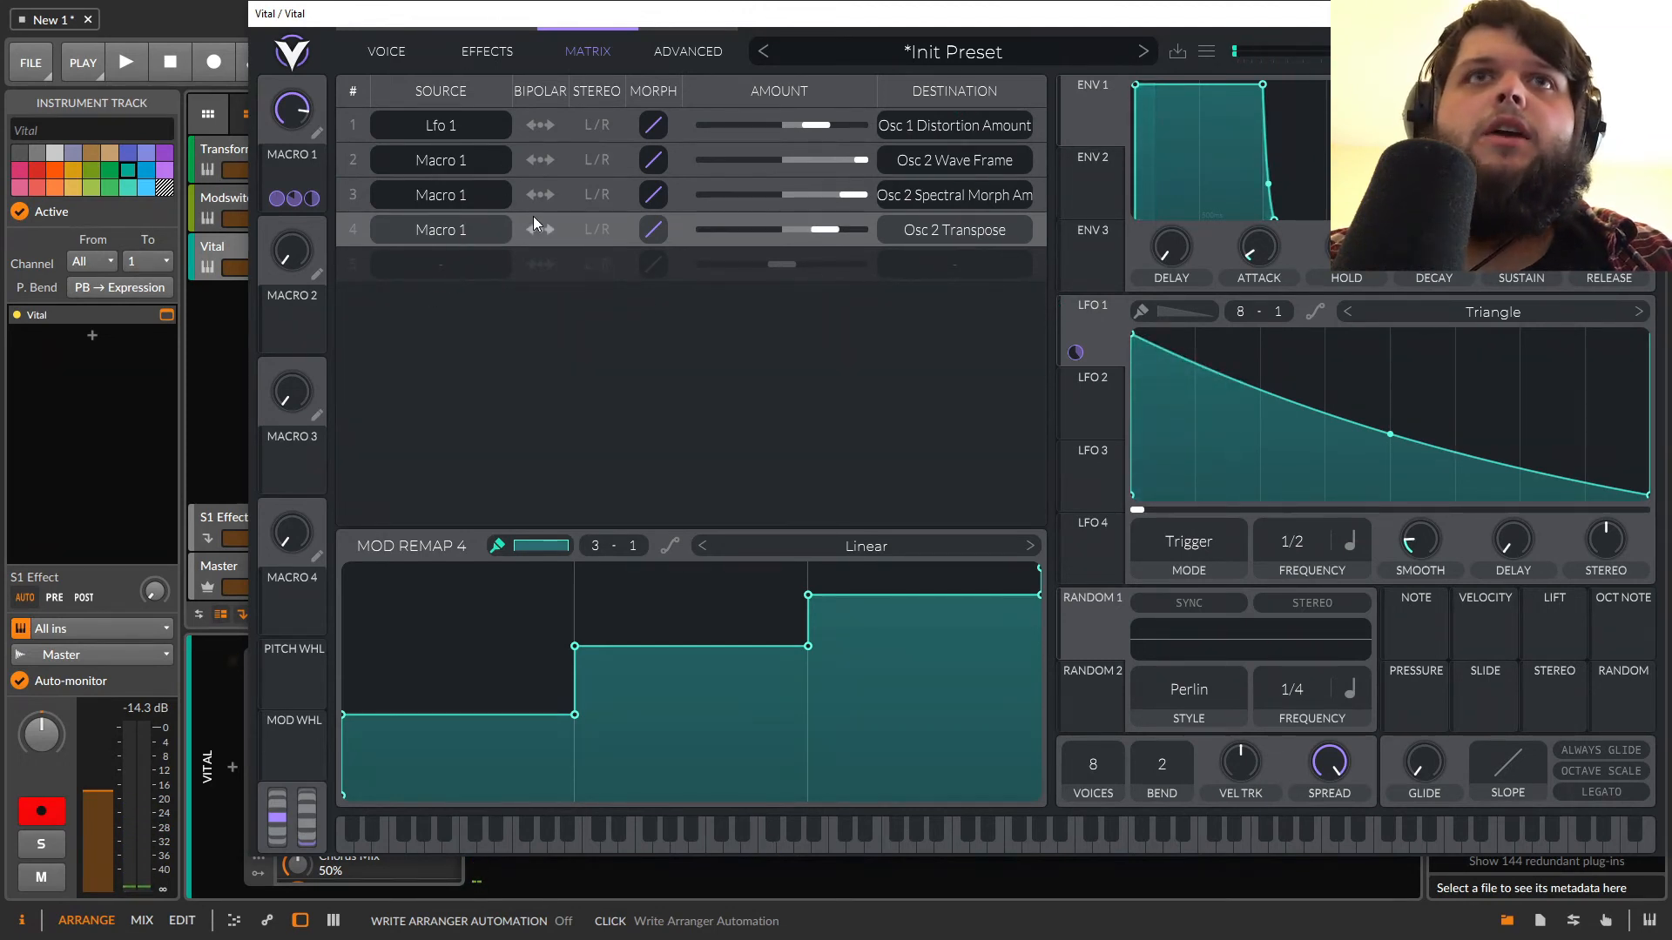
left_click_drag(948, 620, 948, 663)
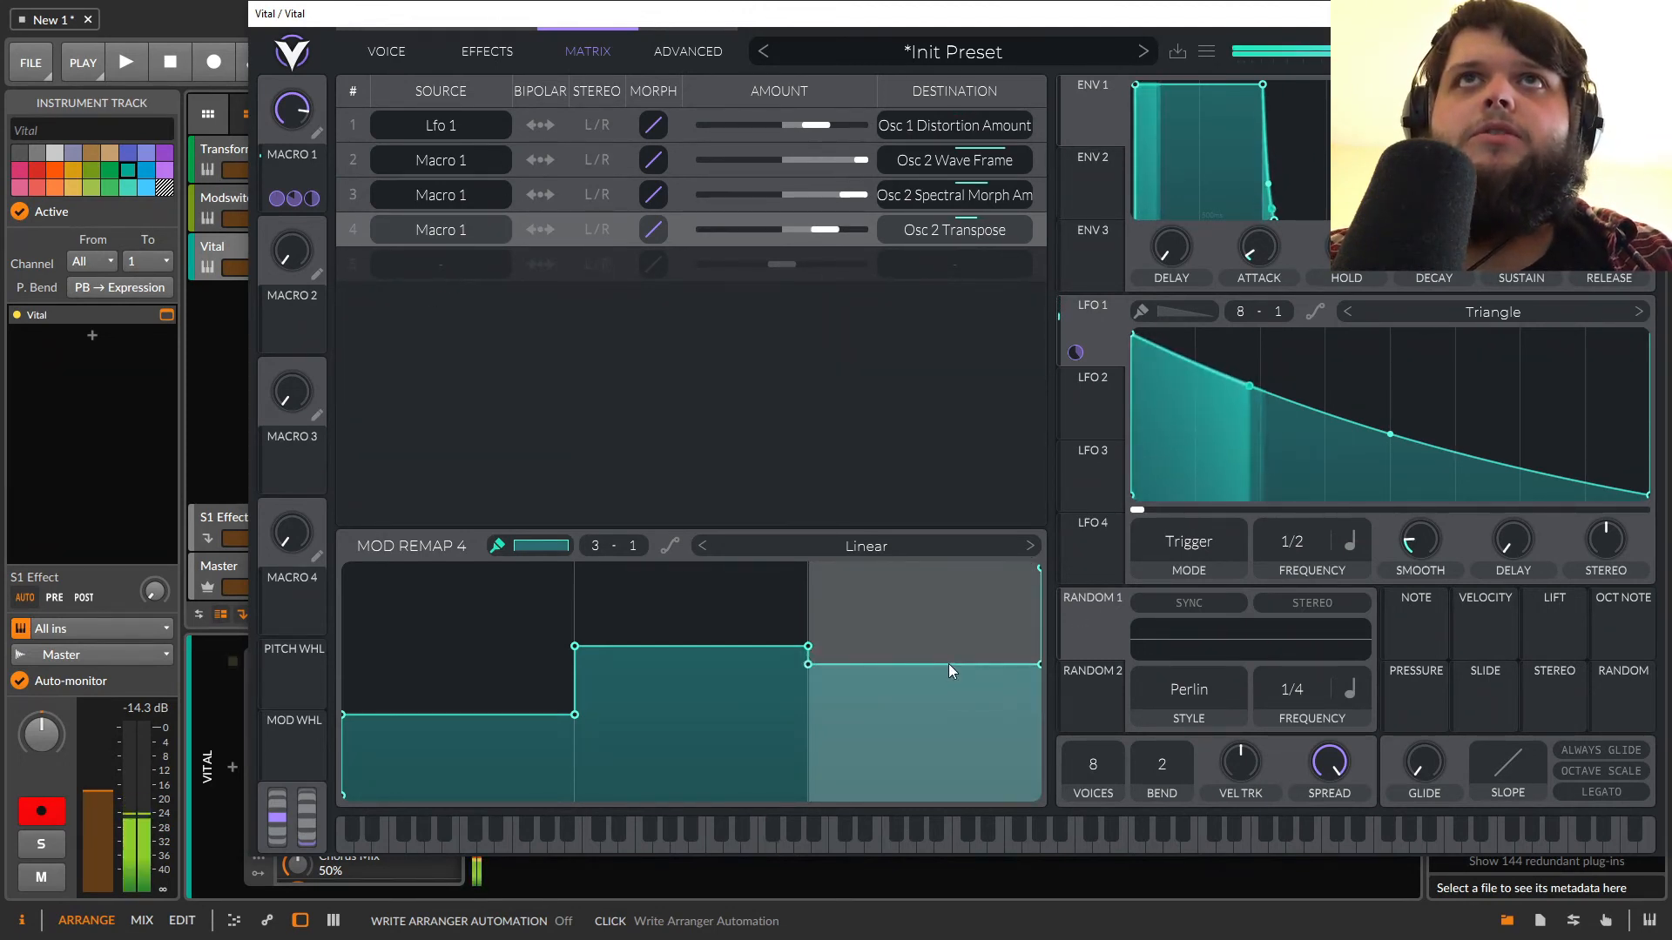
Sweep Macro 1 down and back up while moving Osc 2 from the A Cry For Squares wavetable to A Little Wet.
left_click(384, 52)
left_click_drag(979, 218, 980, 219)
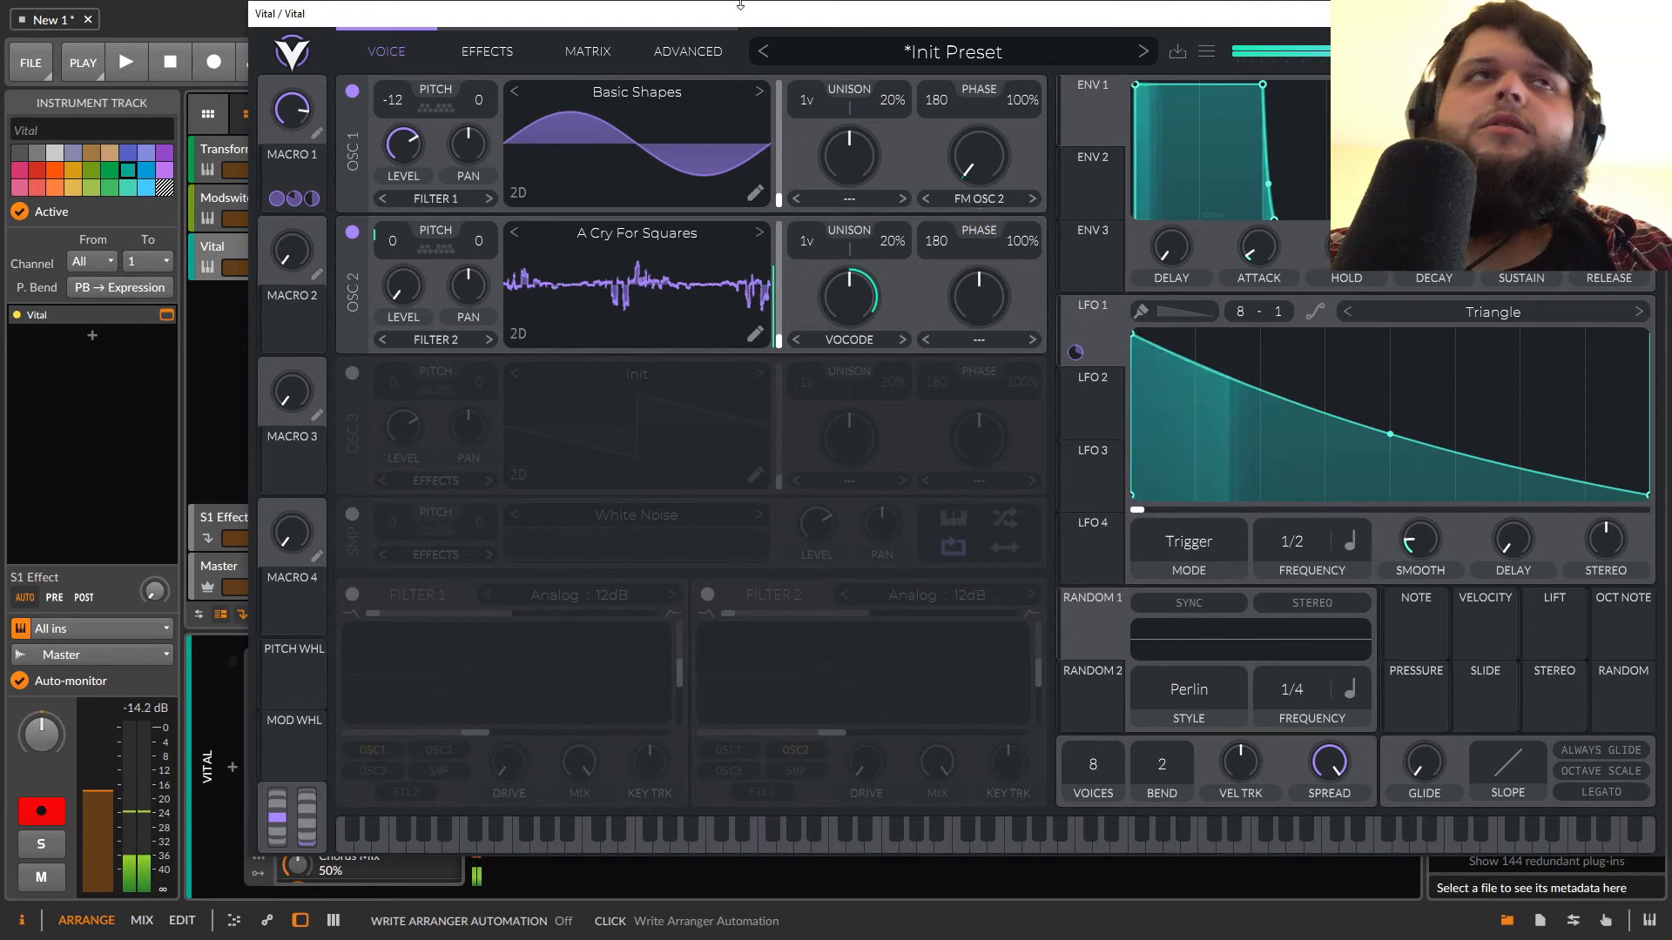
left_click_drag(292, 111, 281, 223)
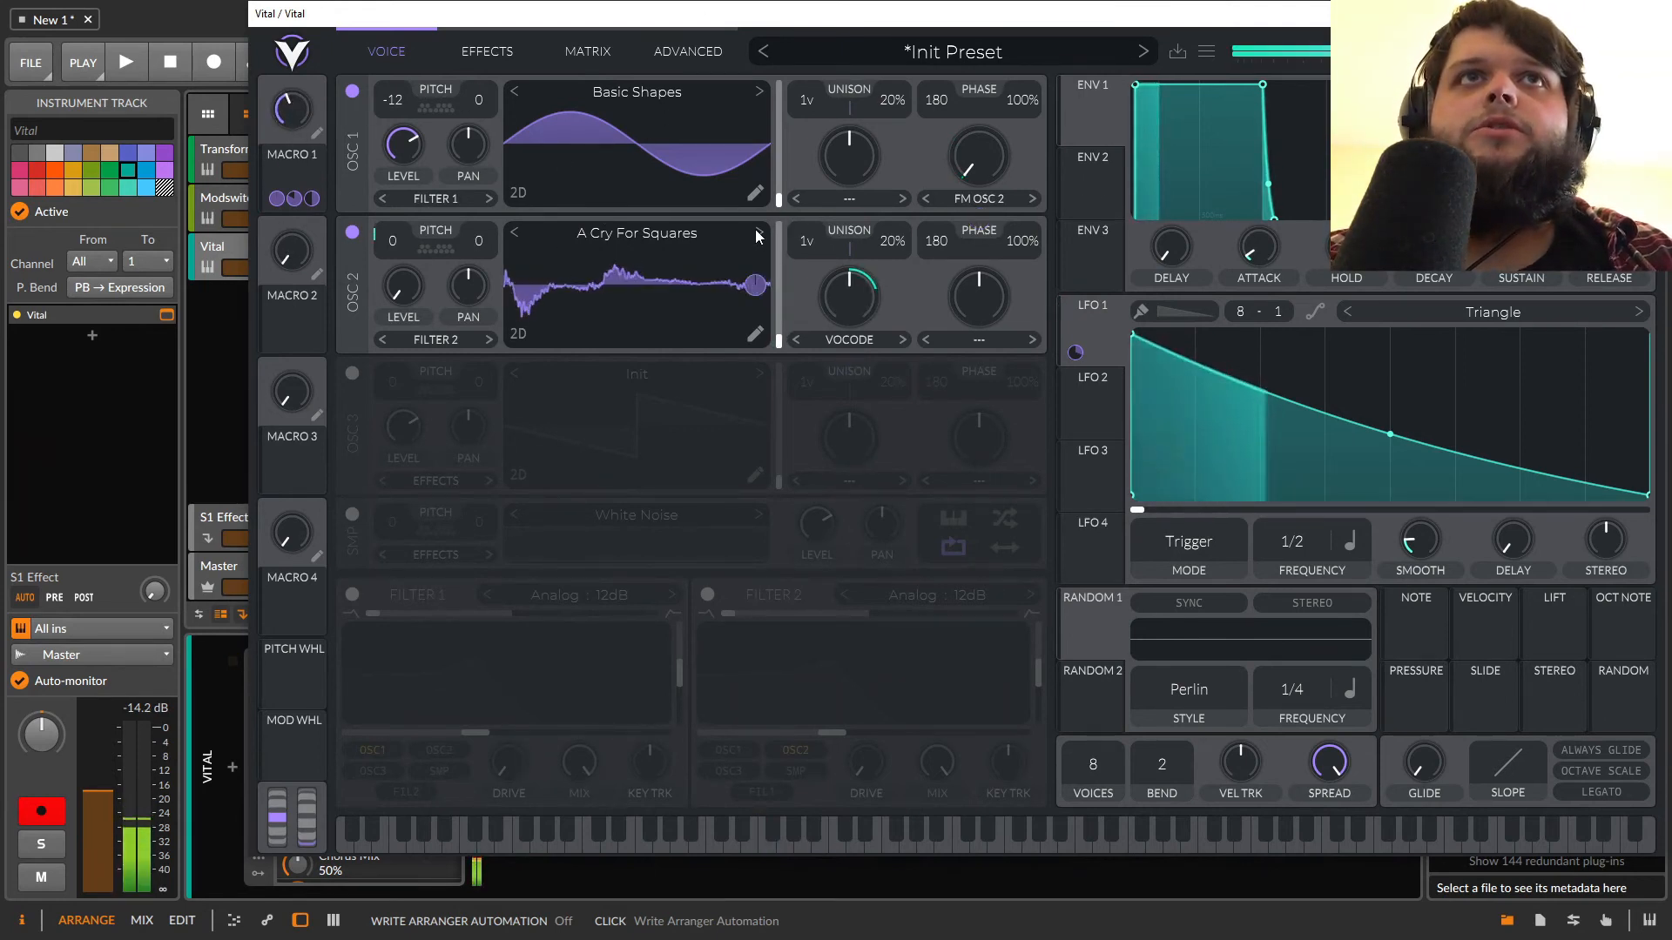
left_click(758, 233)
left_click_drag(292, 111, 309, 43)
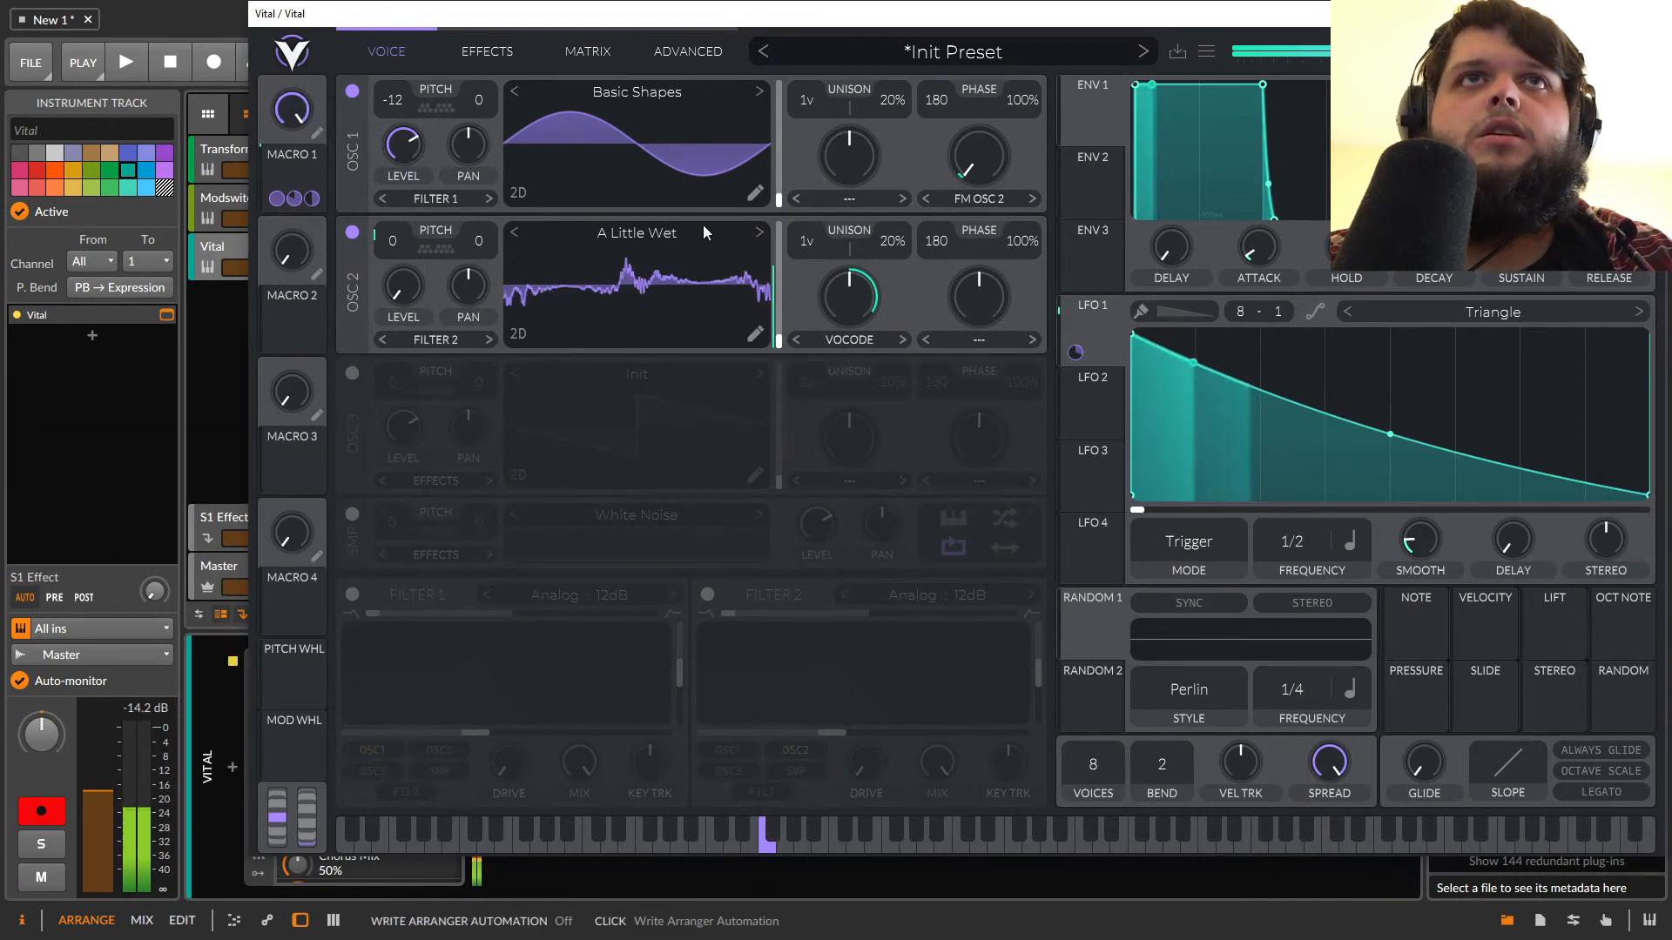
Step through the wavetables to set Osc 2 to Asym, and lower Macro 1 to 0.130 to audition its first third.
left_click(759, 234)
left_click(760, 233)
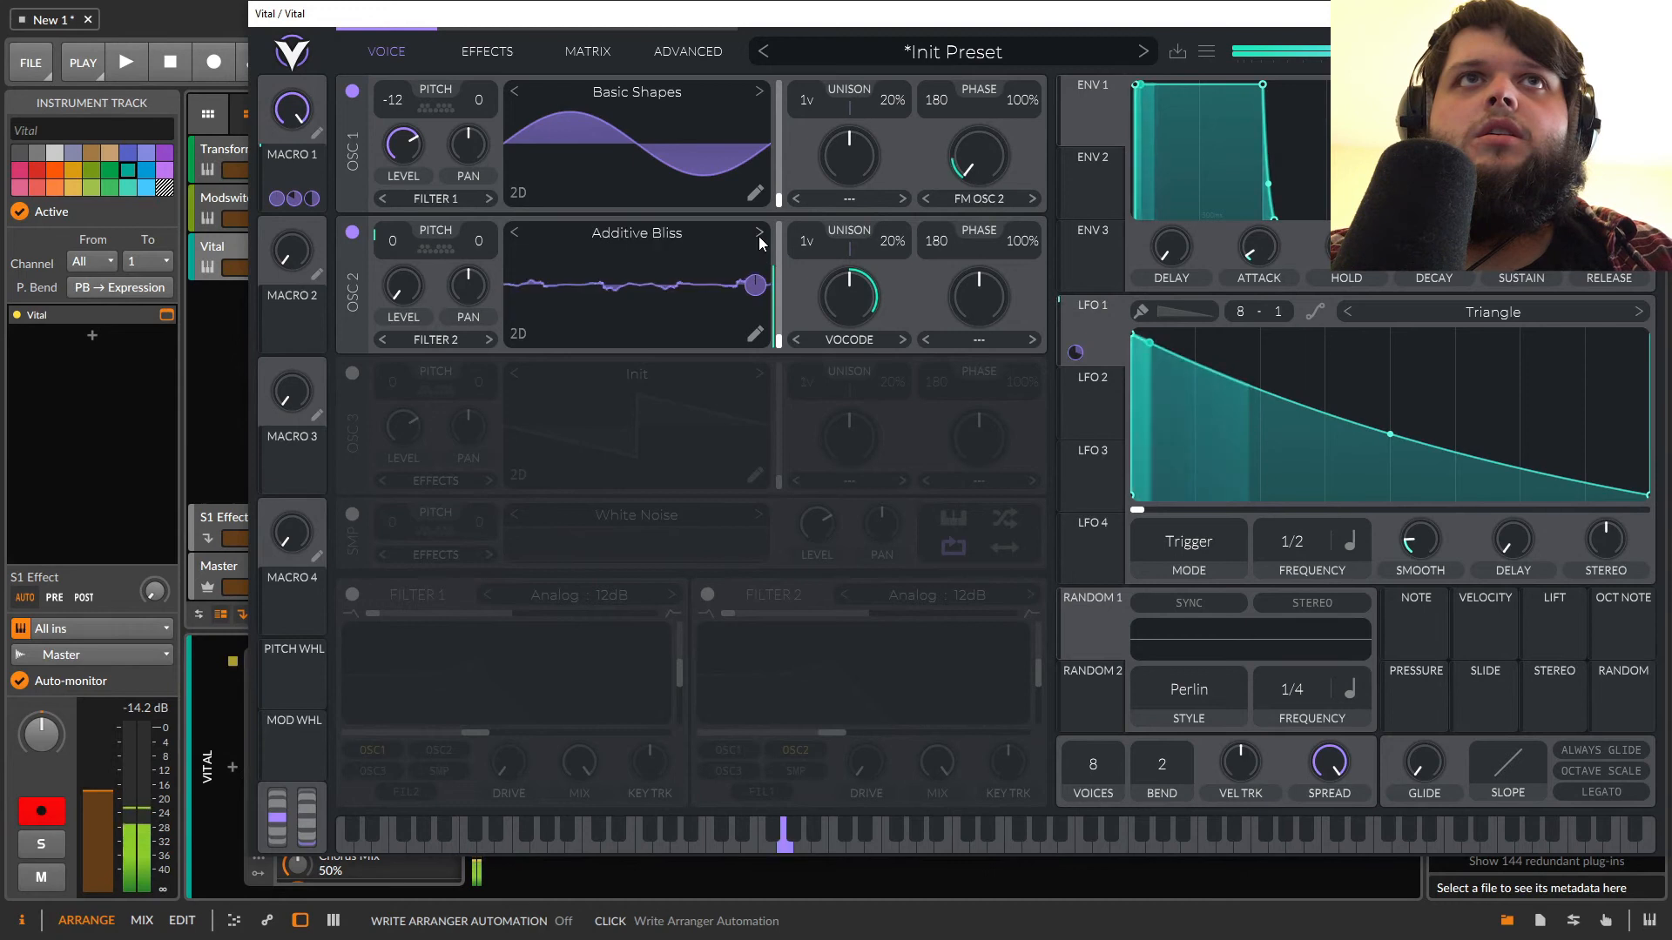
left_click(759, 236)
left_click(759, 236)
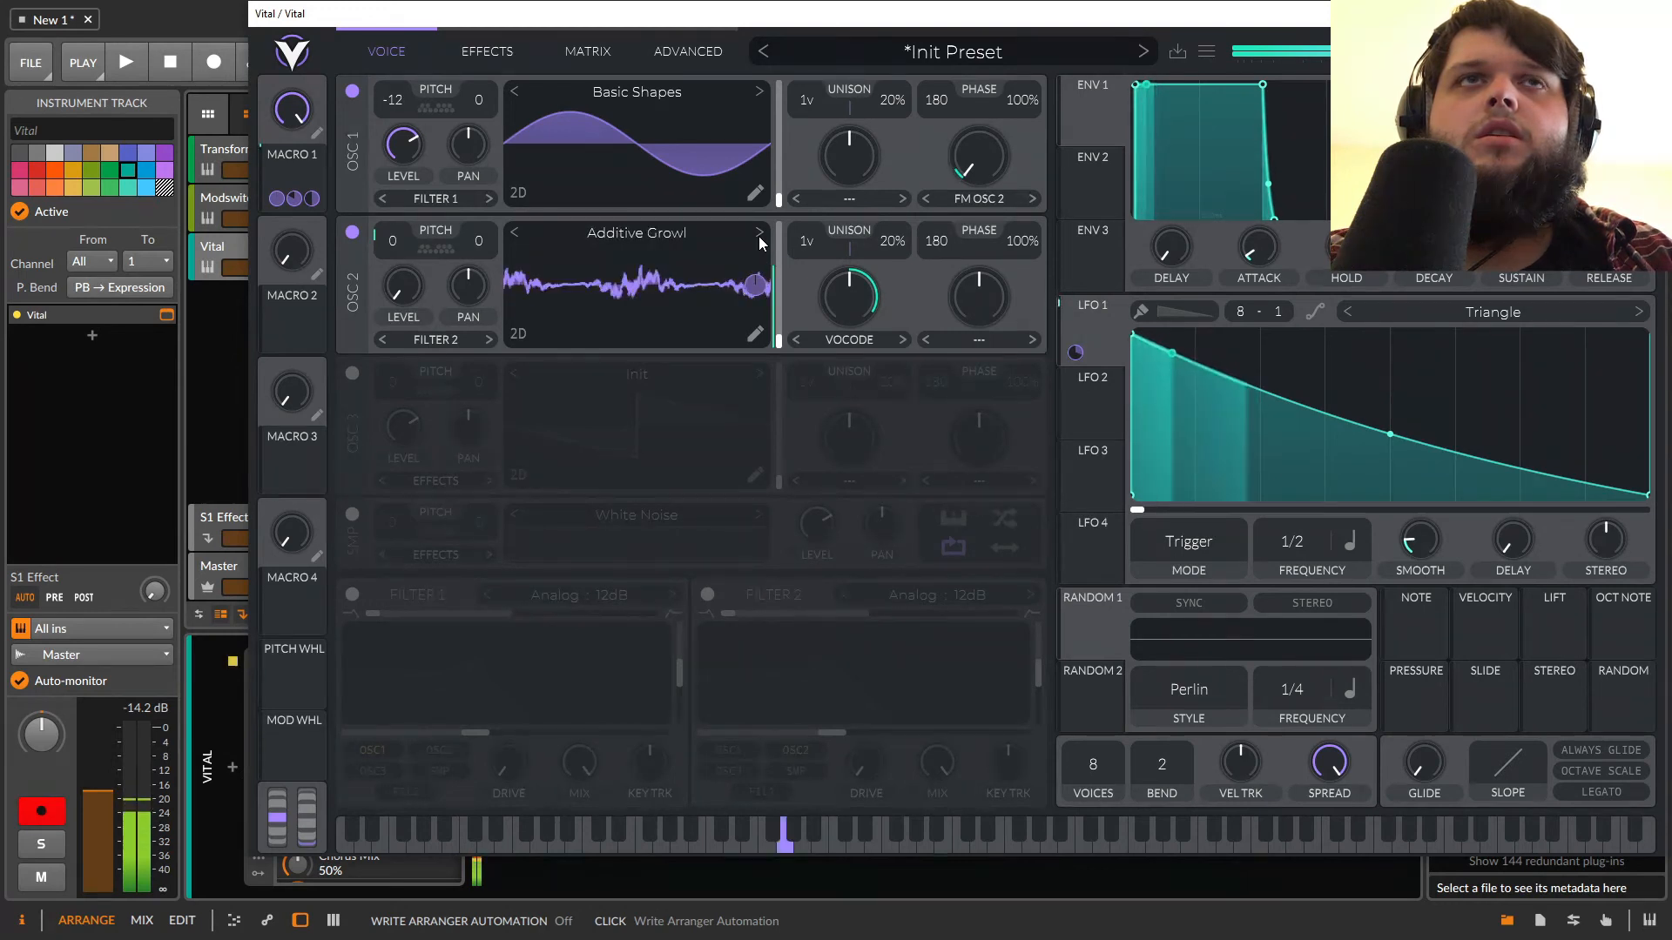
left_click(759, 237)
left_click(760, 237)
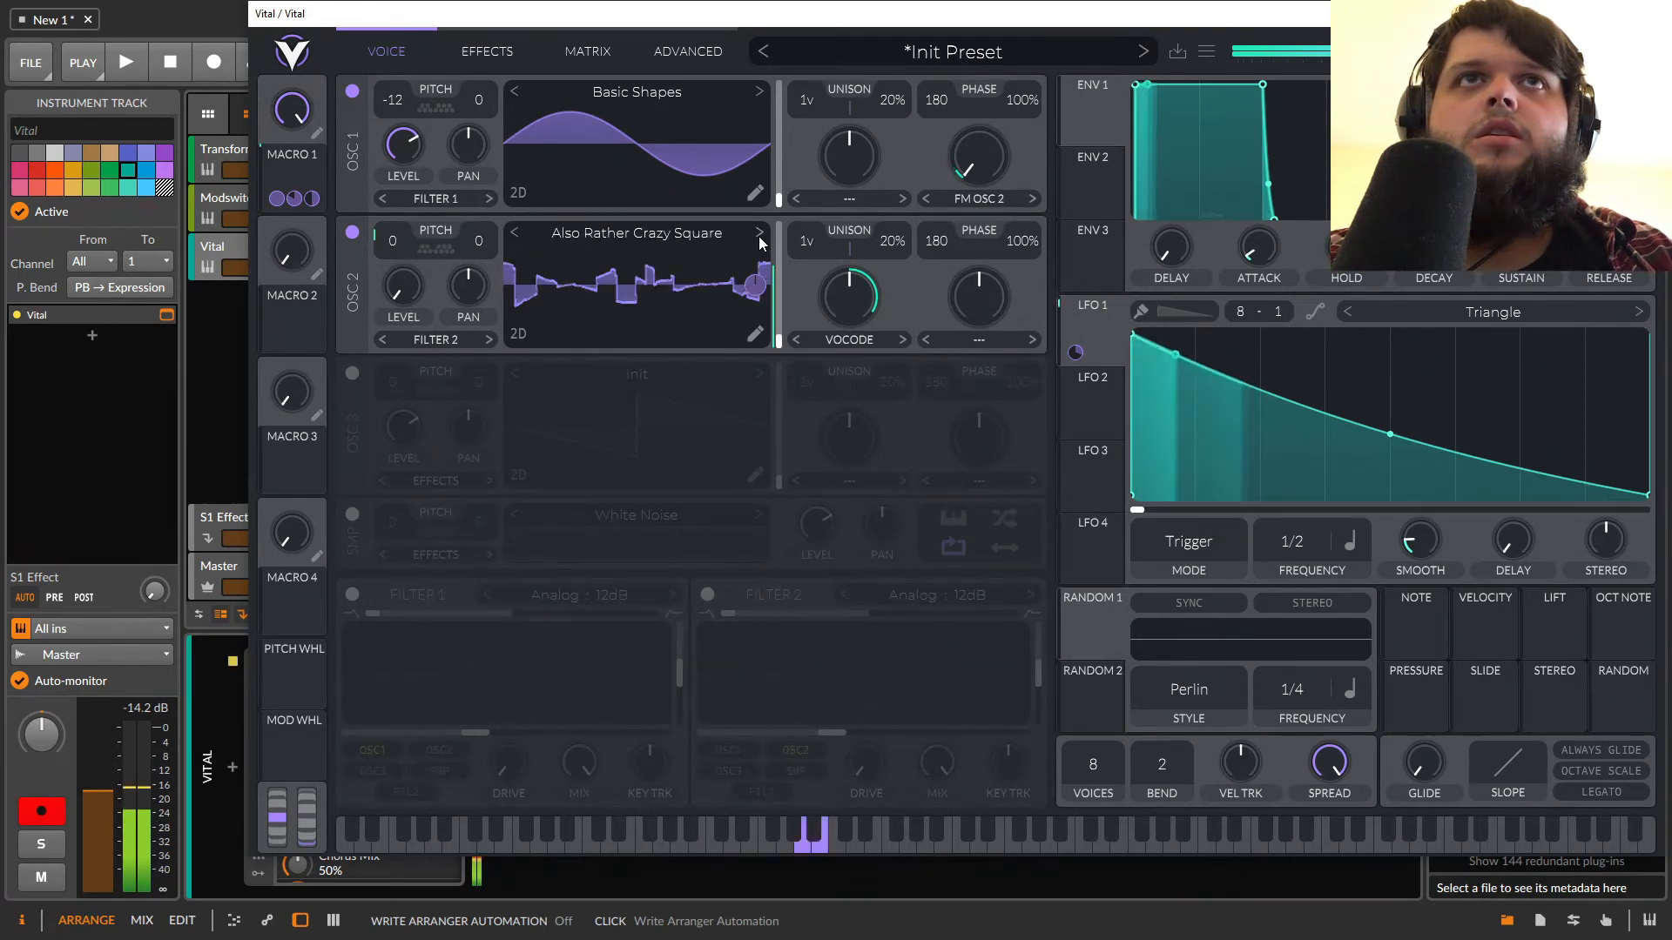
left_click(759, 237)
left_click(759, 237)
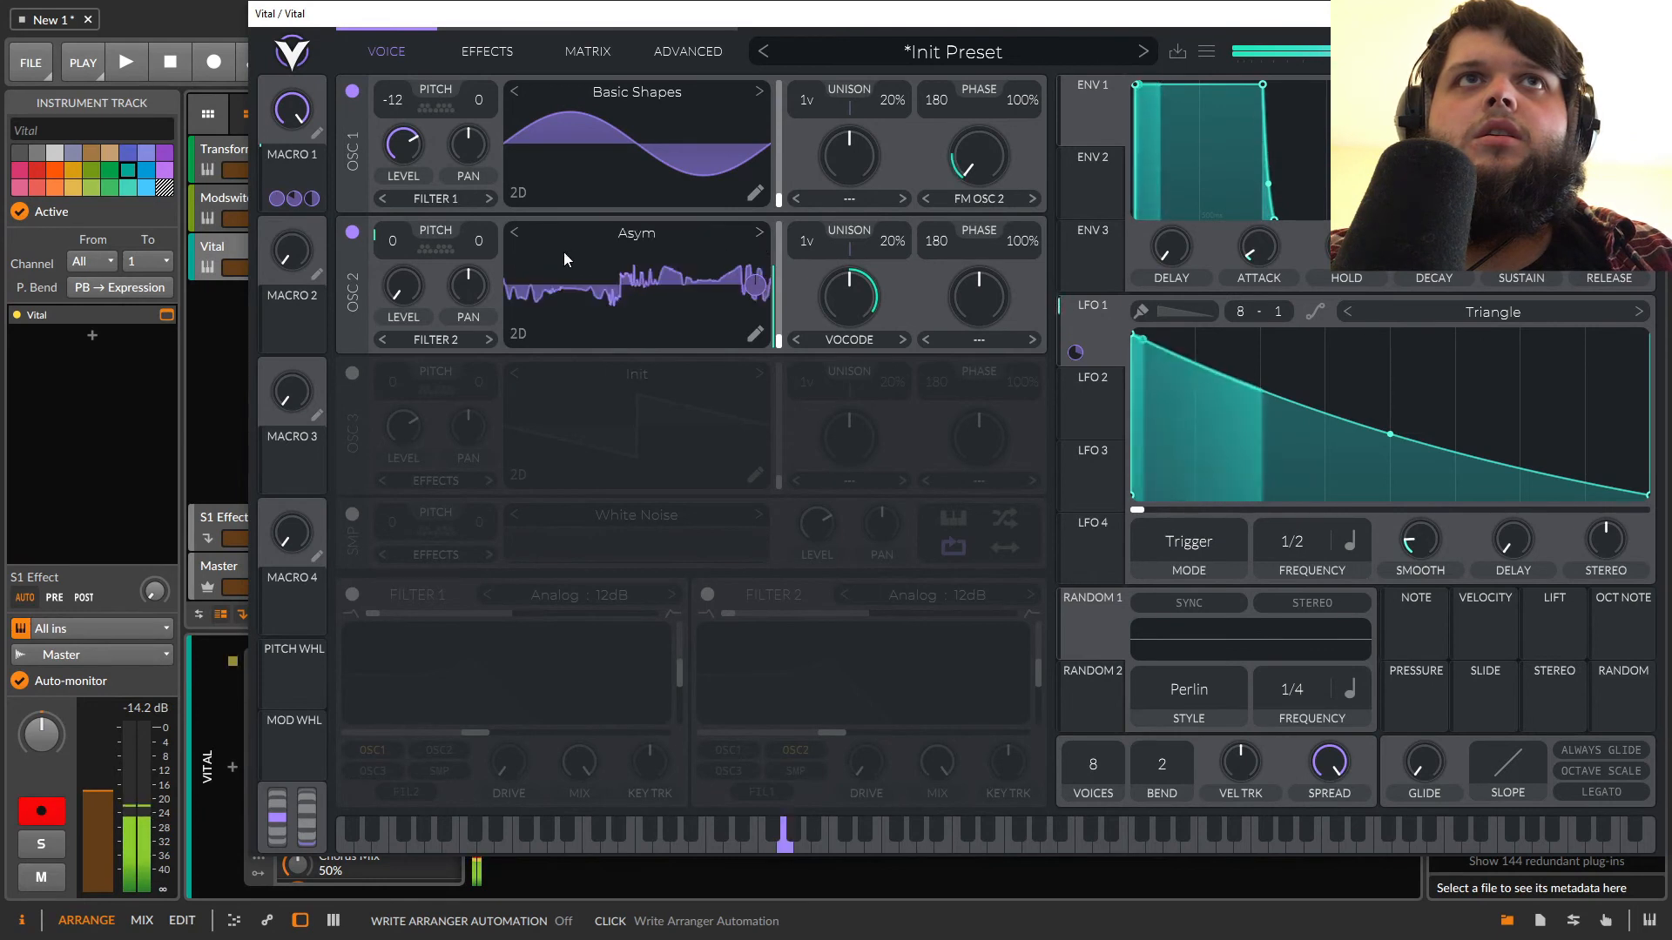
left_click_drag(306, 118, 311, 179)
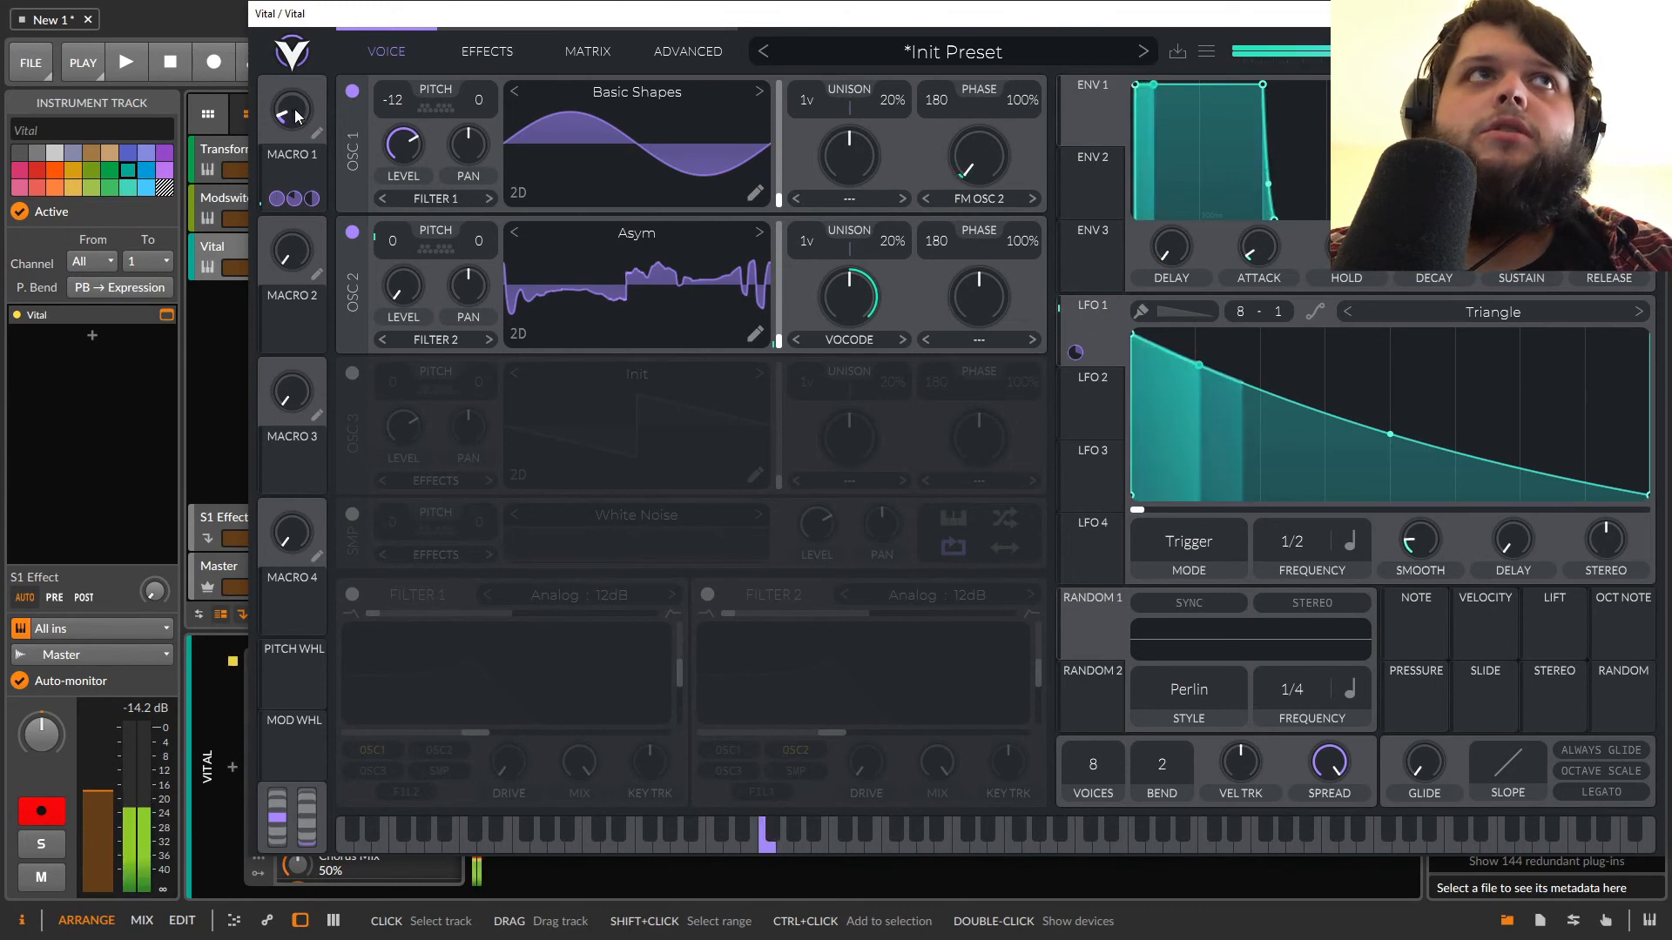
left_click_drag(294, 108, 321, 137)
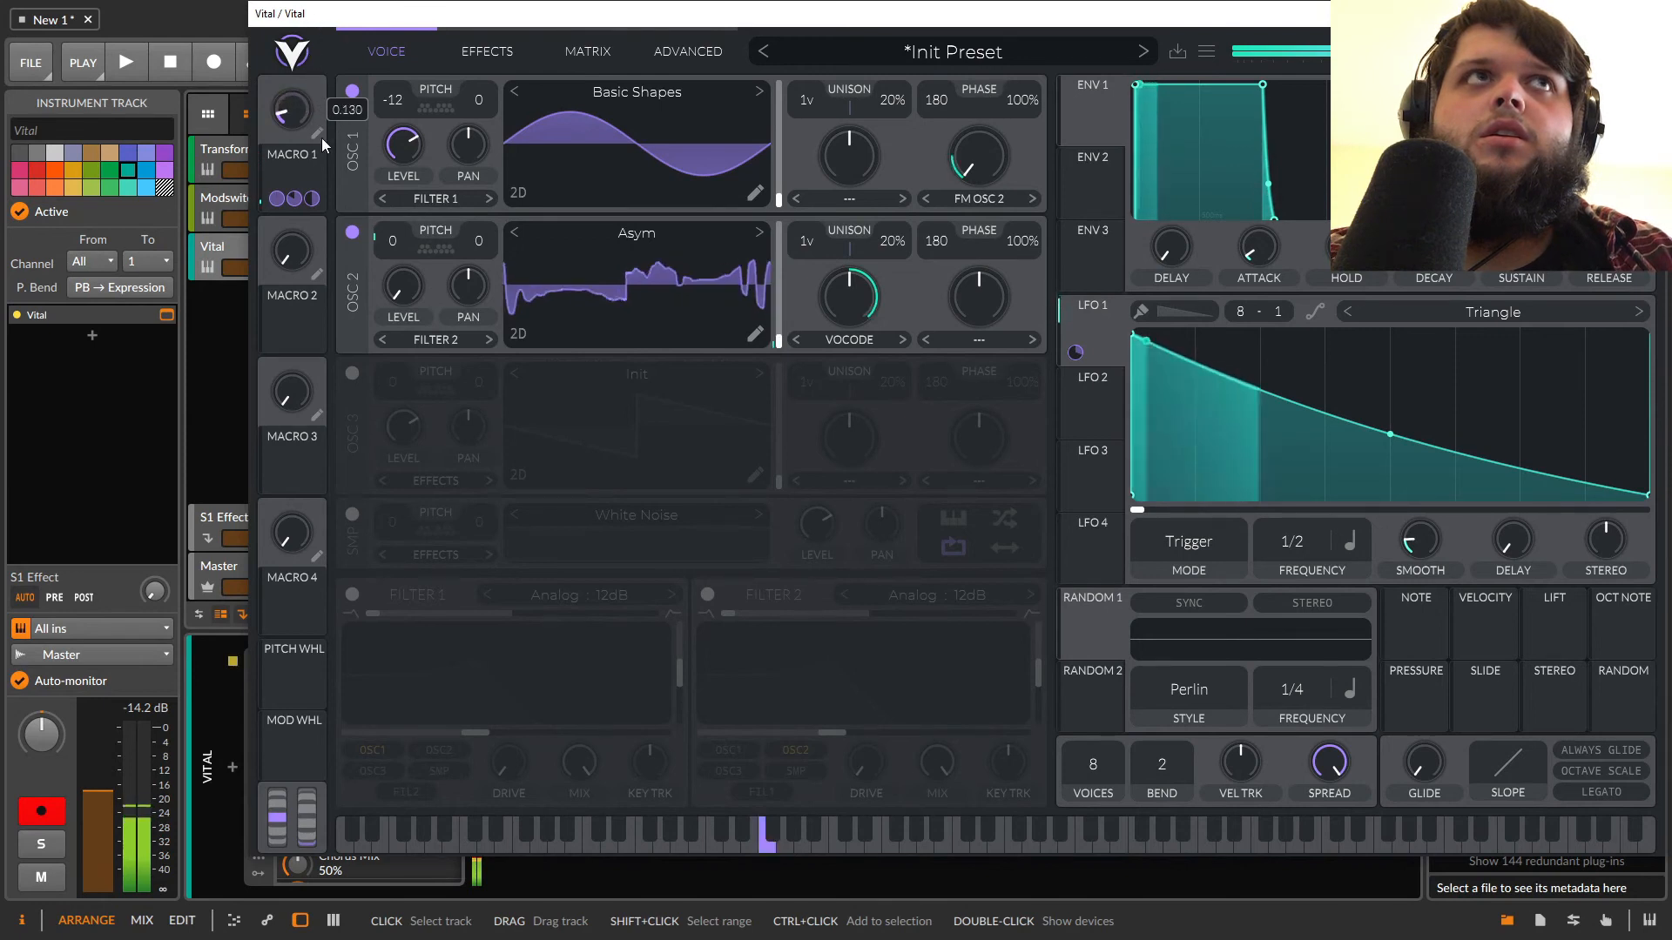
left_click(485, 53)
left_click(588, 52)
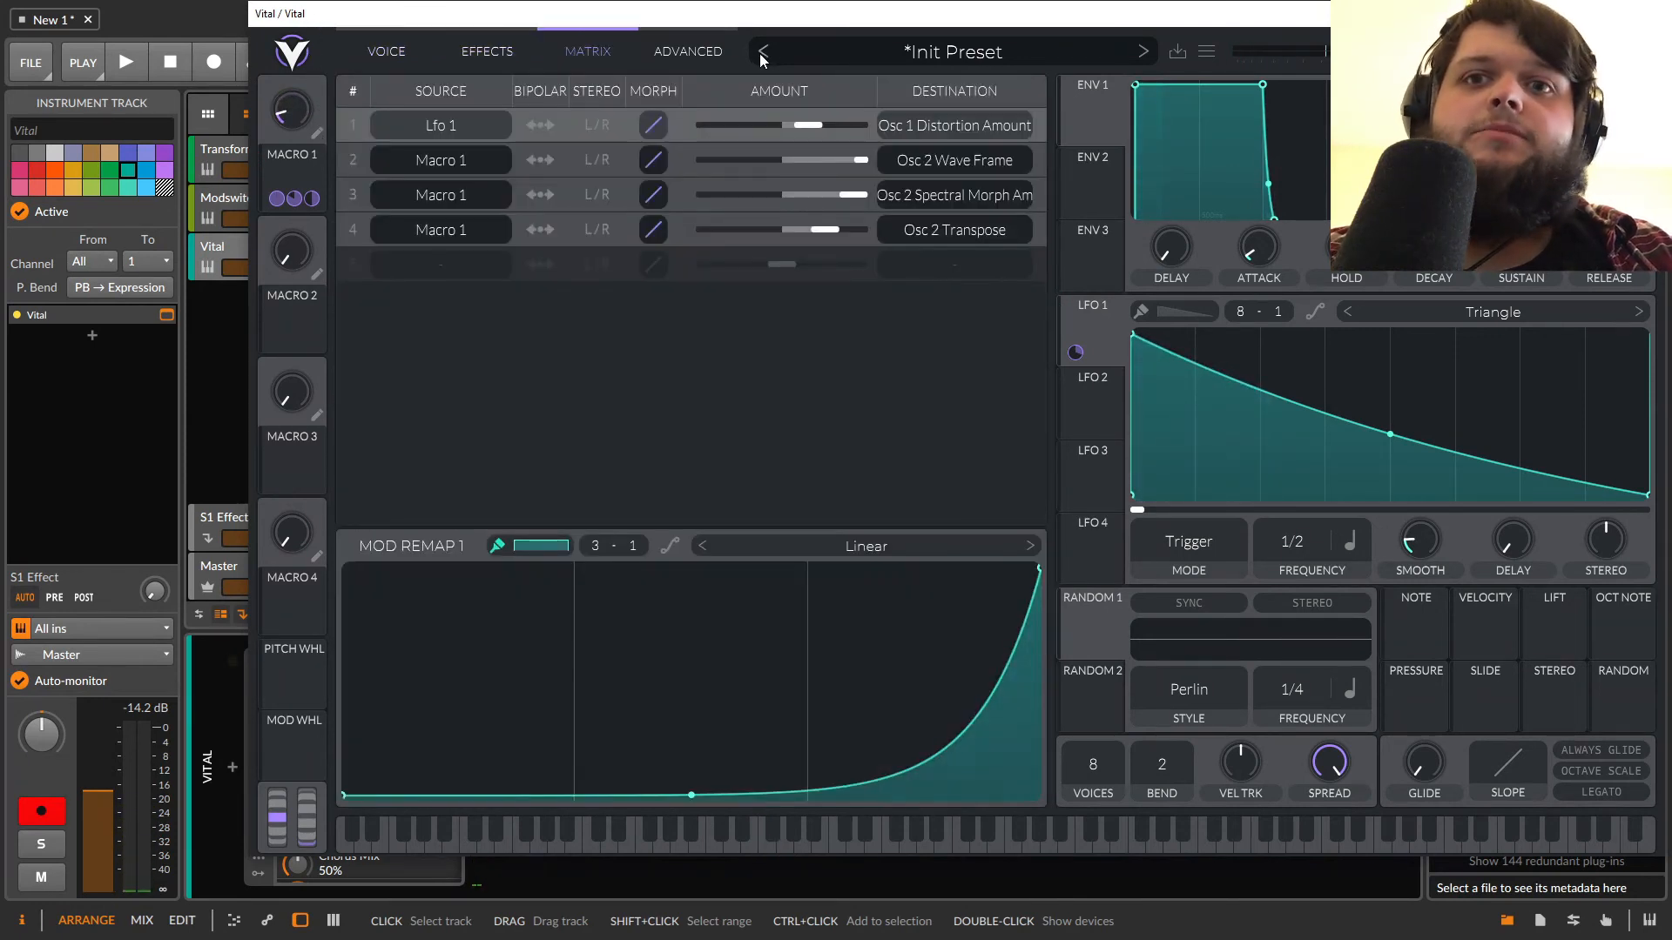
left_click(688, 48)
left_click(599, 50)
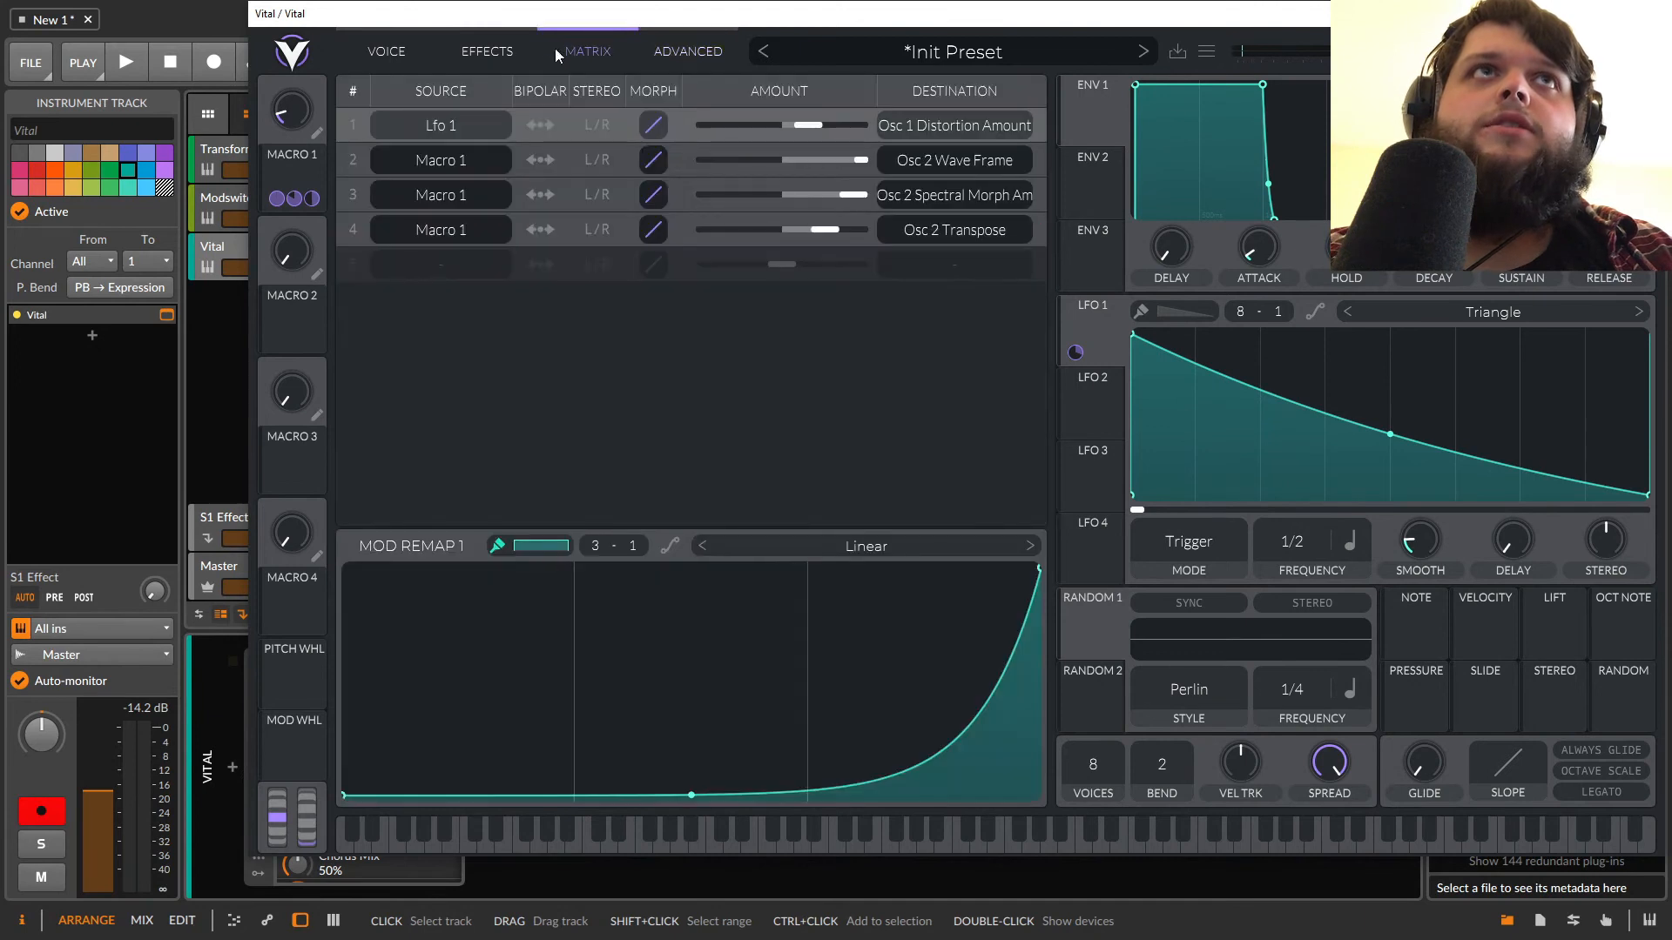
Enable the Distortion effect and assign Macro 1 to its Drive.
left_click(494, 52)
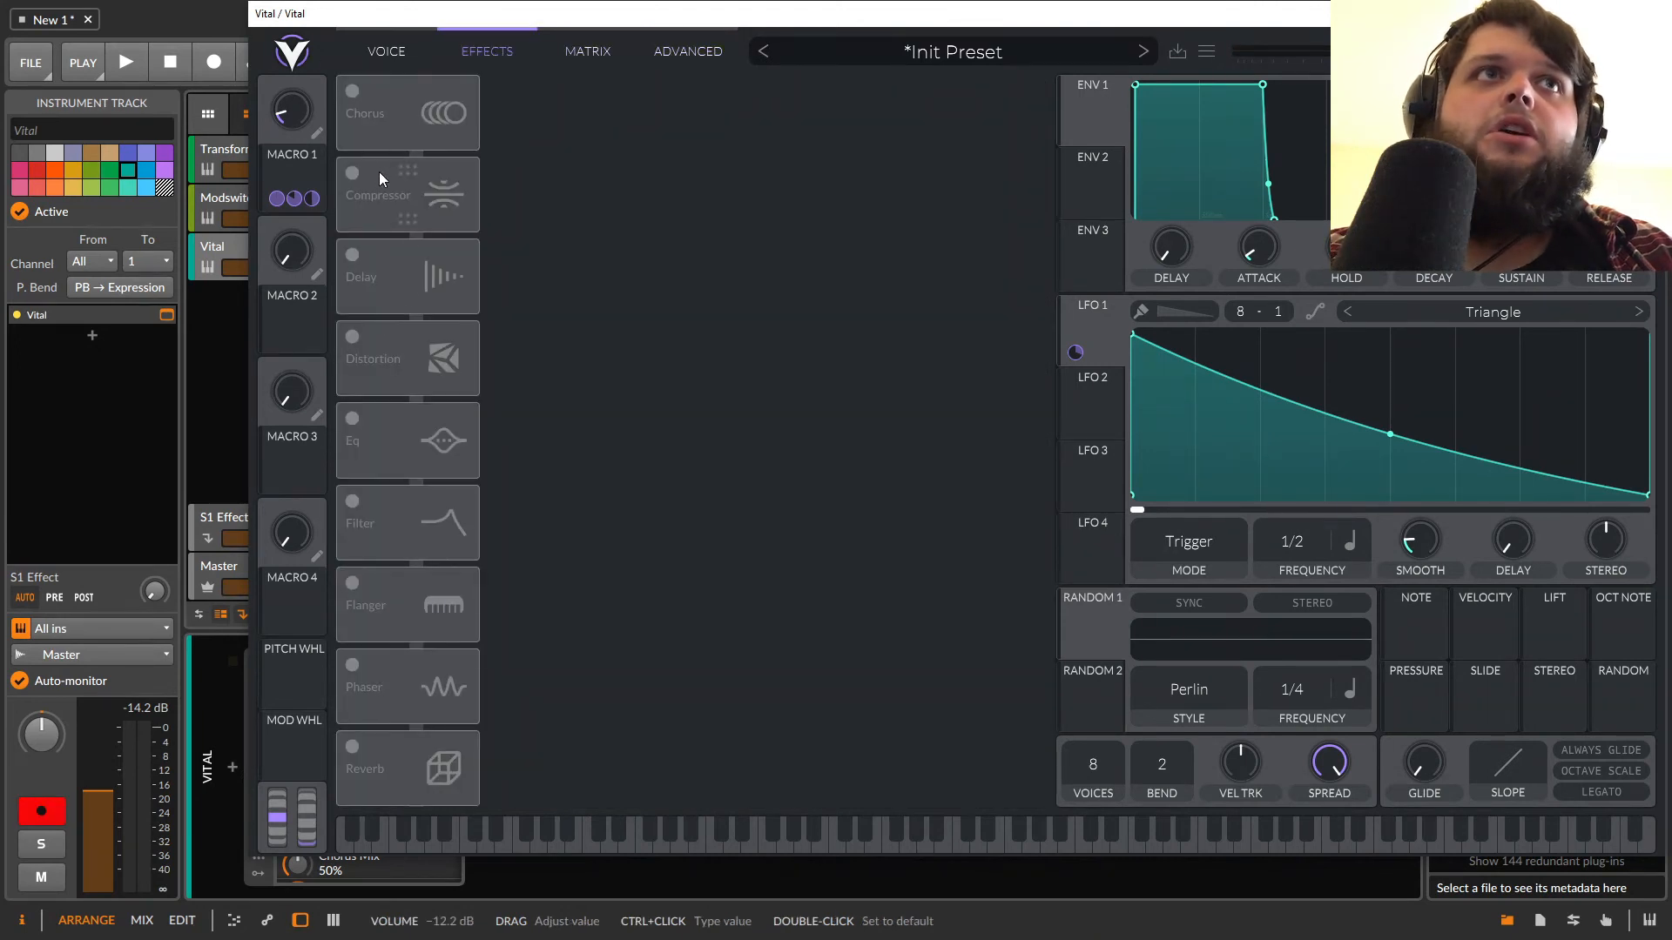
left_click(353, 338)
left_click_drag(316, 132, 849, 103)
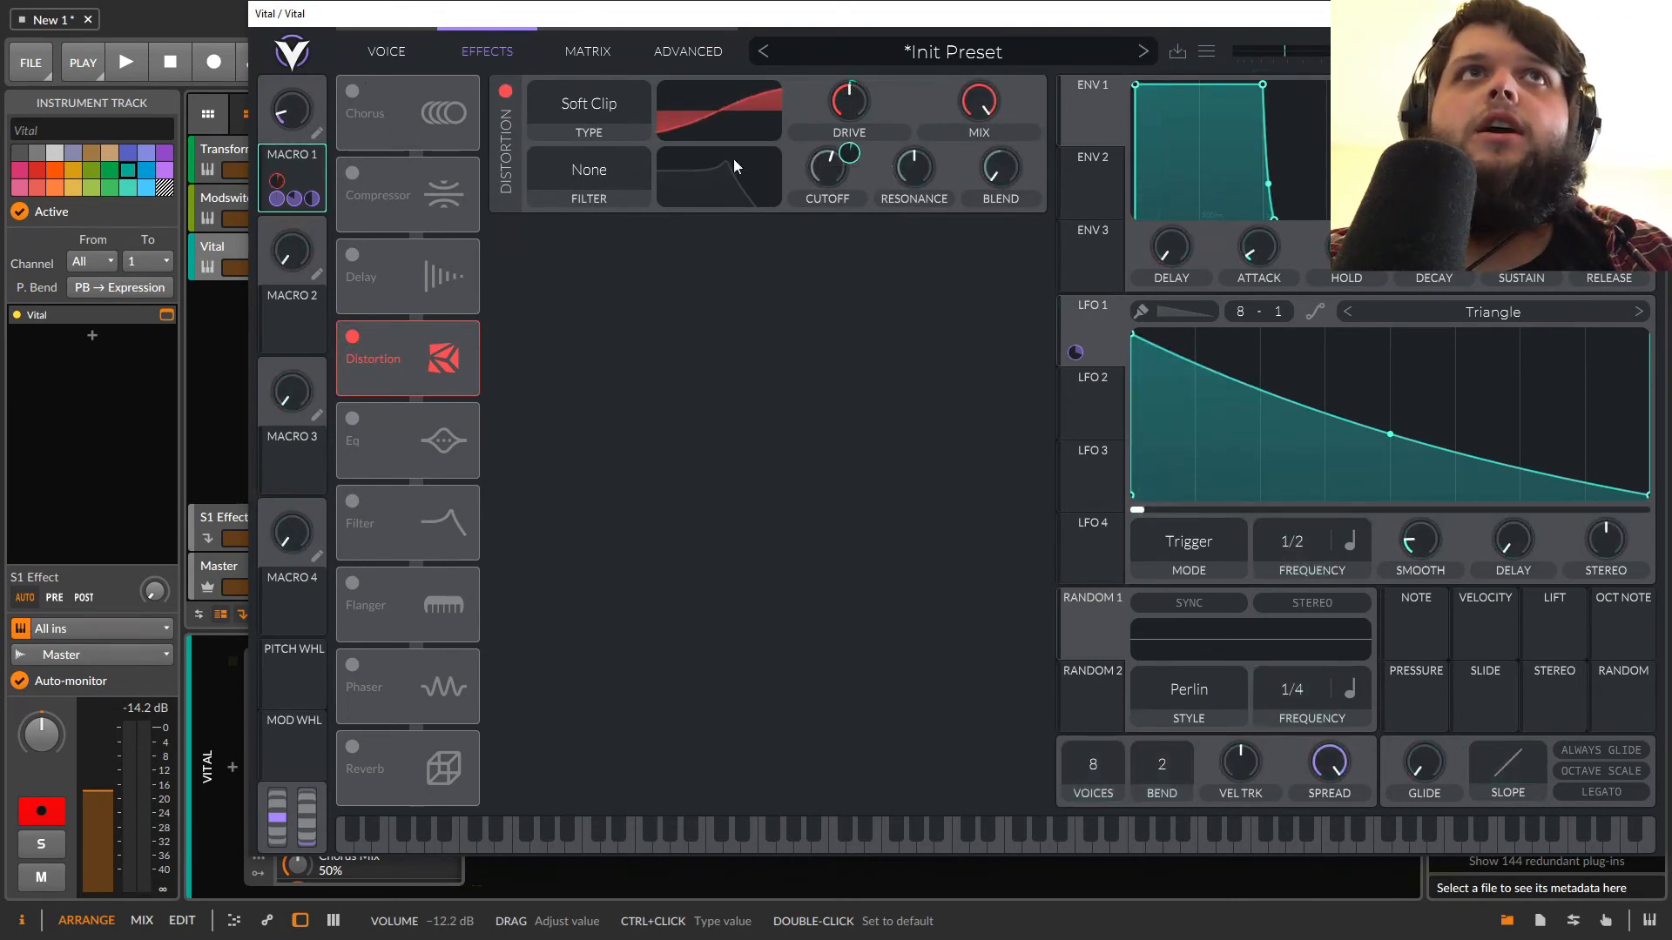
left_click_drag(287, 180, 661, 440)
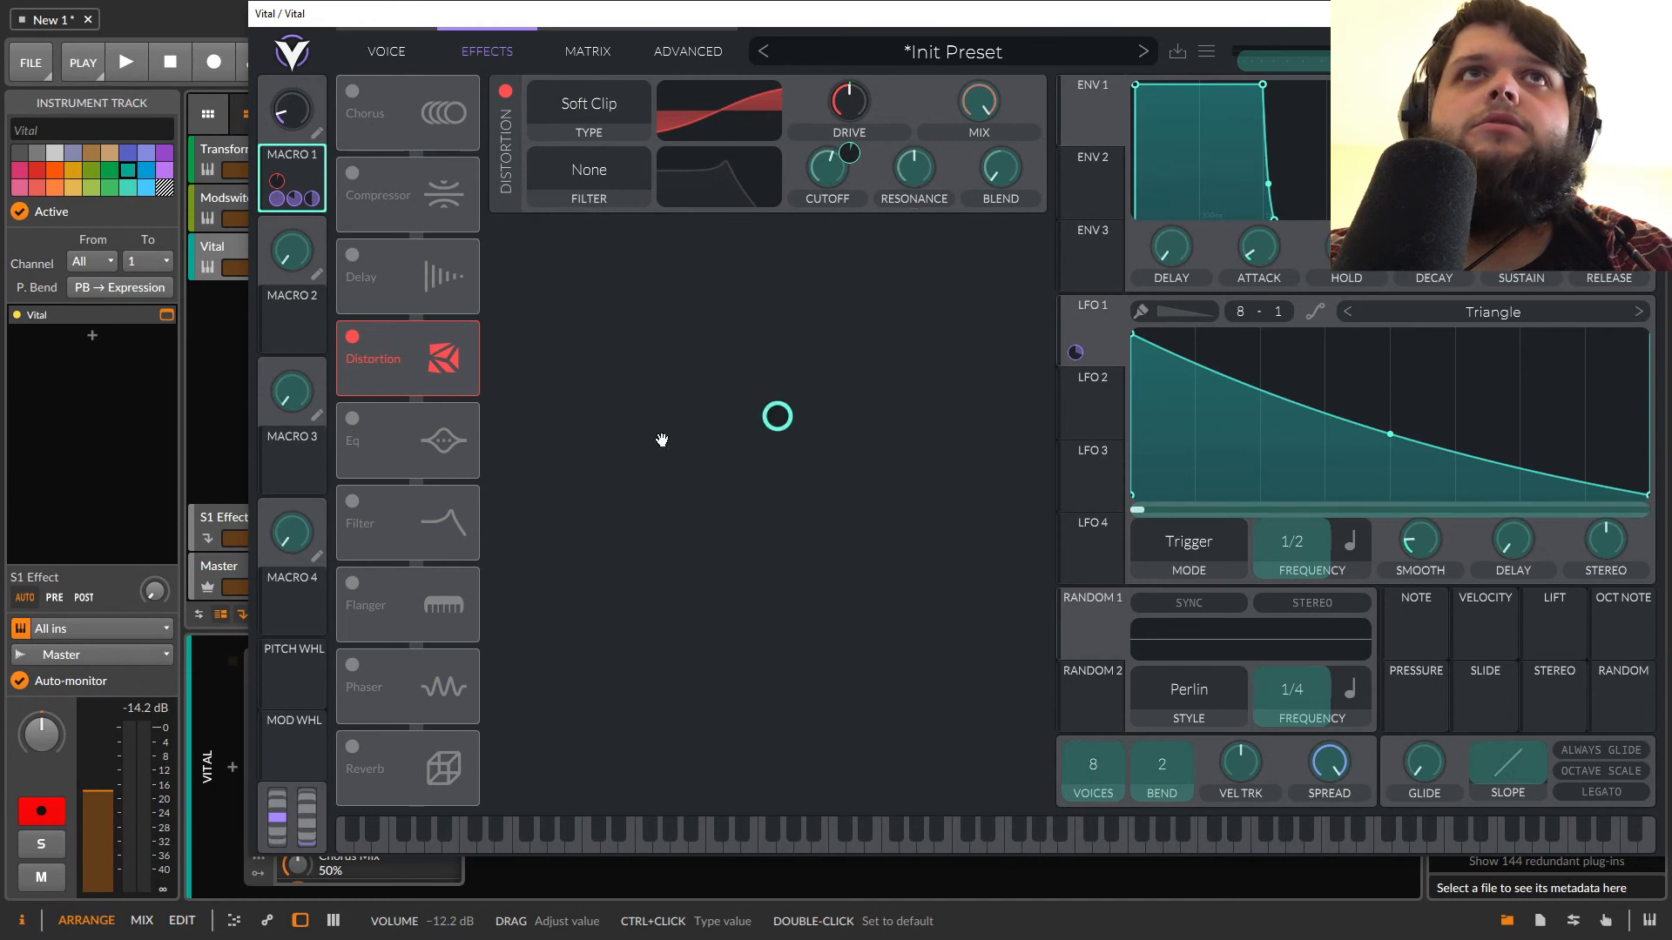
Set the distortion filter to Pre and assign Macro 1 to its Cutoff and Resonance.
left_click(598, 161)
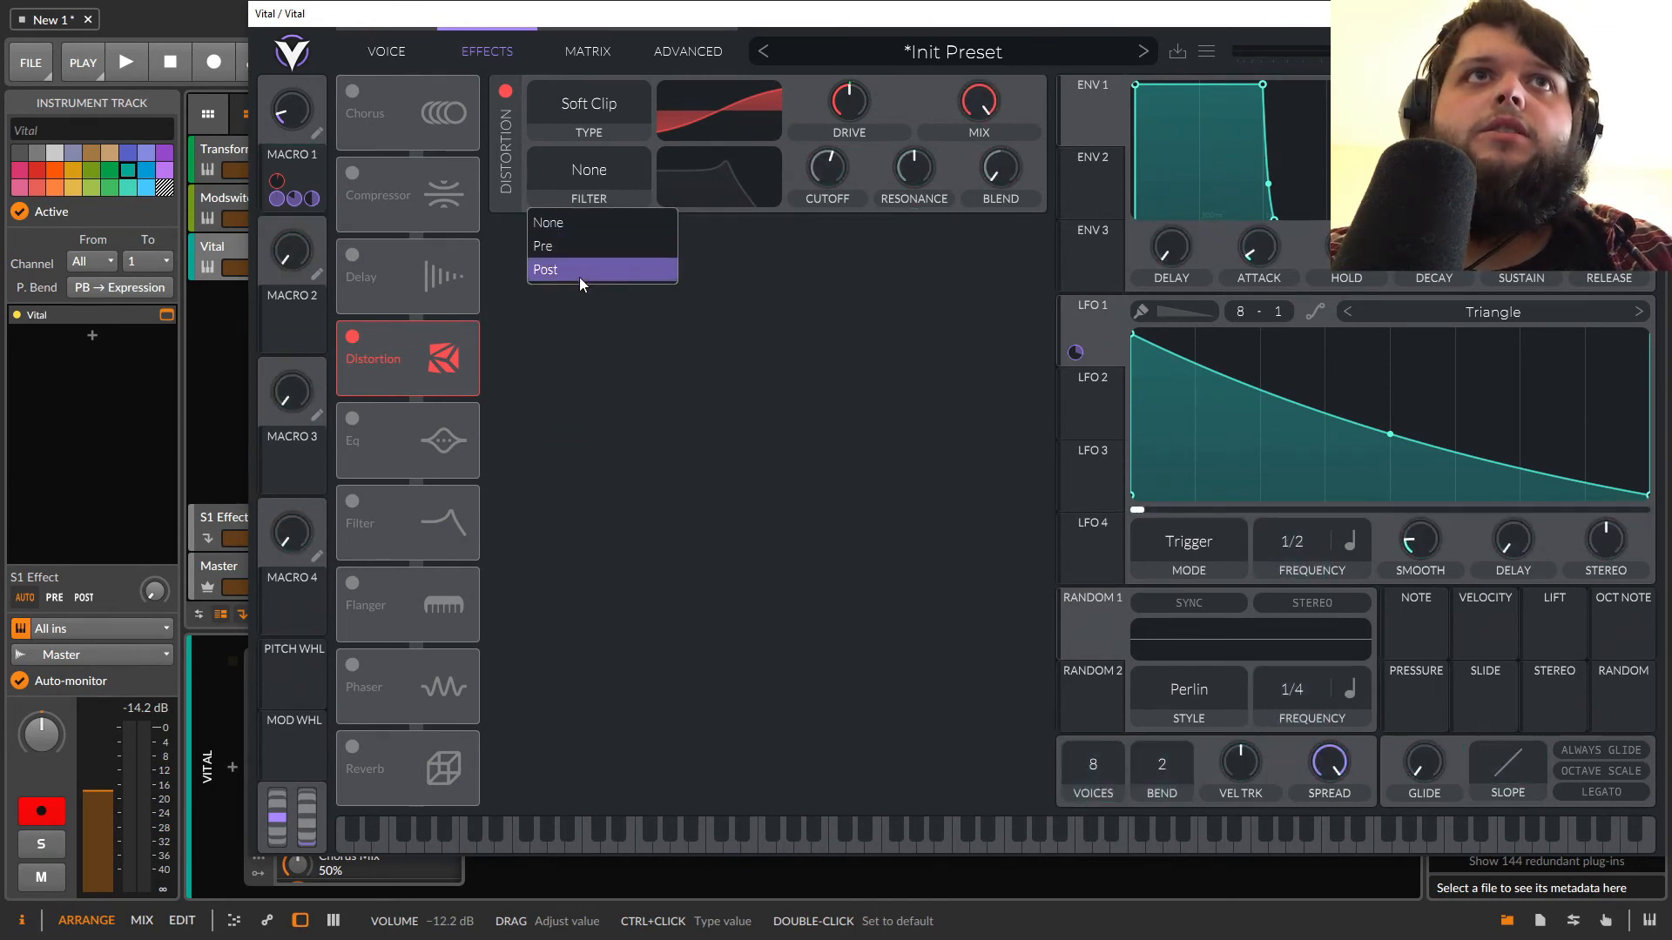
left_click(582, 249)
left_click_drag(294, 198, 824, 171)
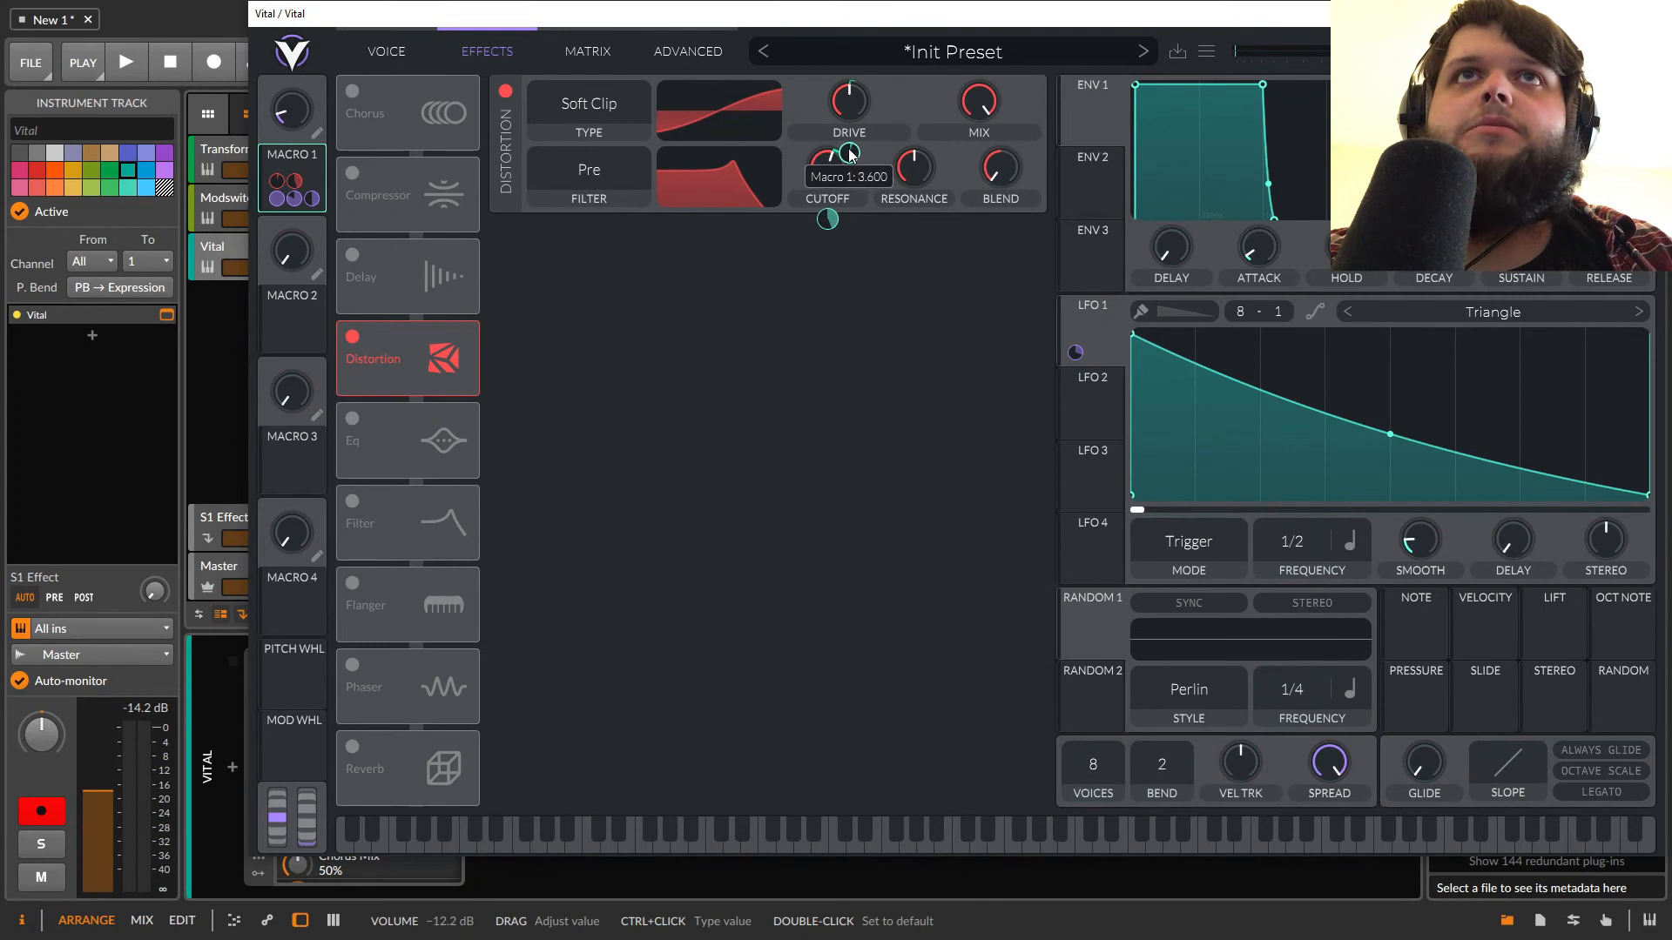
left_click_drag(307, 190, 907, 175)
Raise Macro 1 to its middle third and flatten the Distortion Filter Resonance, Filter Cutoff and Drive remaps to zero across all three columns.
left_click_drag(269, 112, 381, 108)
left_click(588, 51)
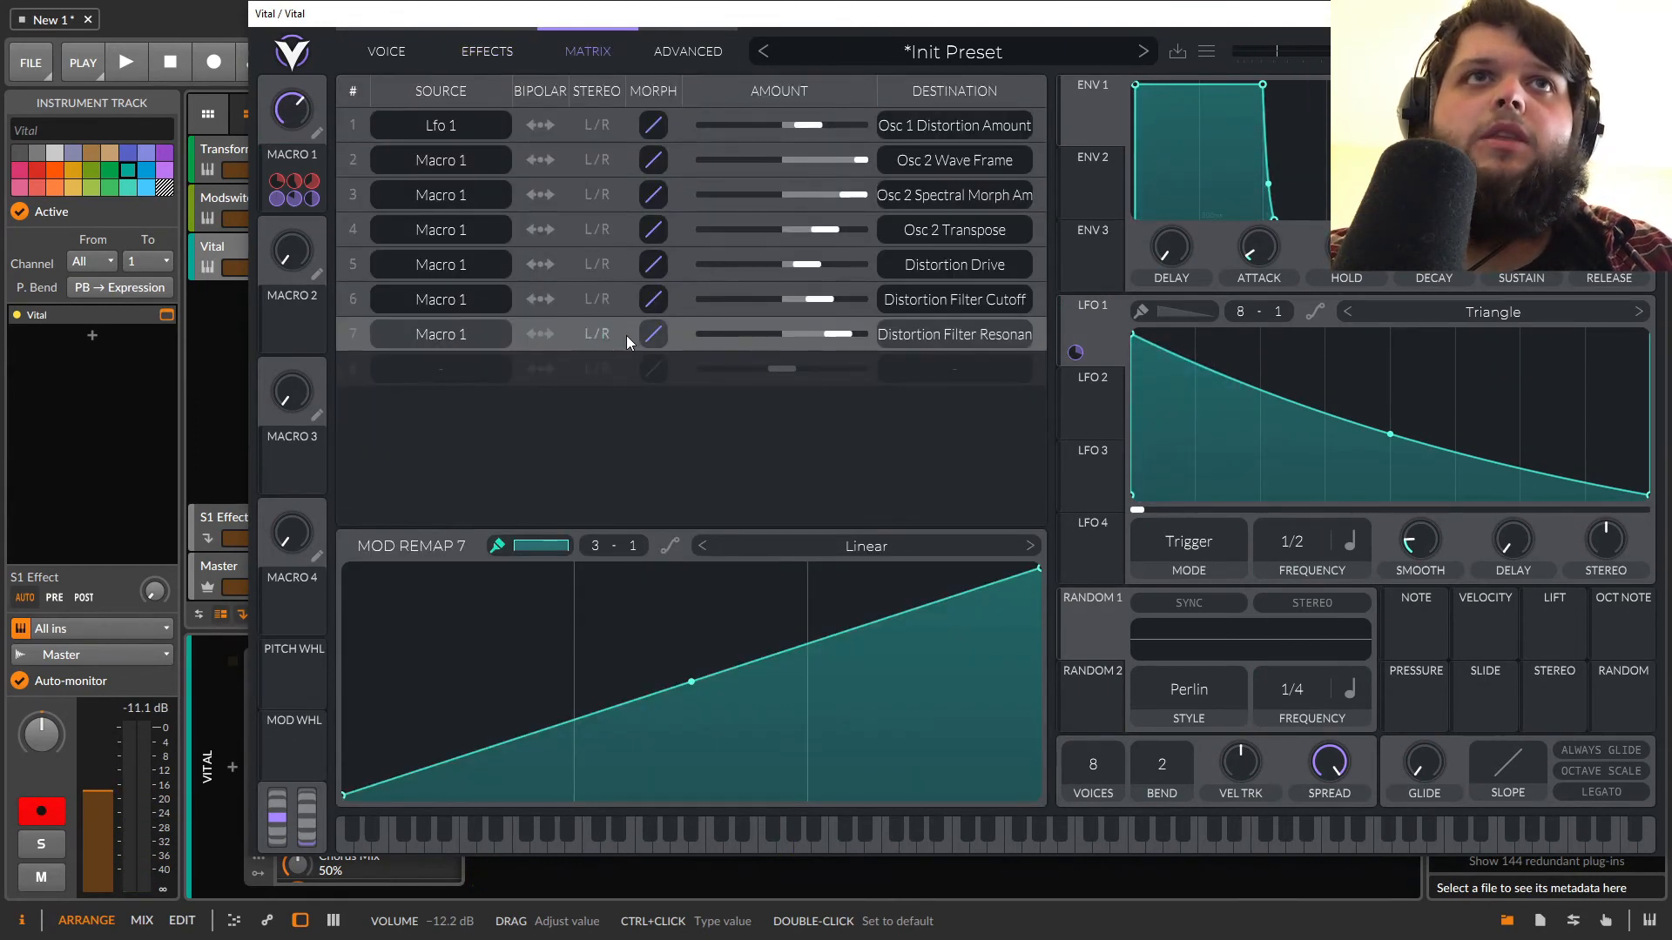
mouse_move(500, 627)
left_mouse_down()
mouse_move(514, 692)
mouse_move(714, 871)
mouse_move(943, 884)
left_mouse_up()
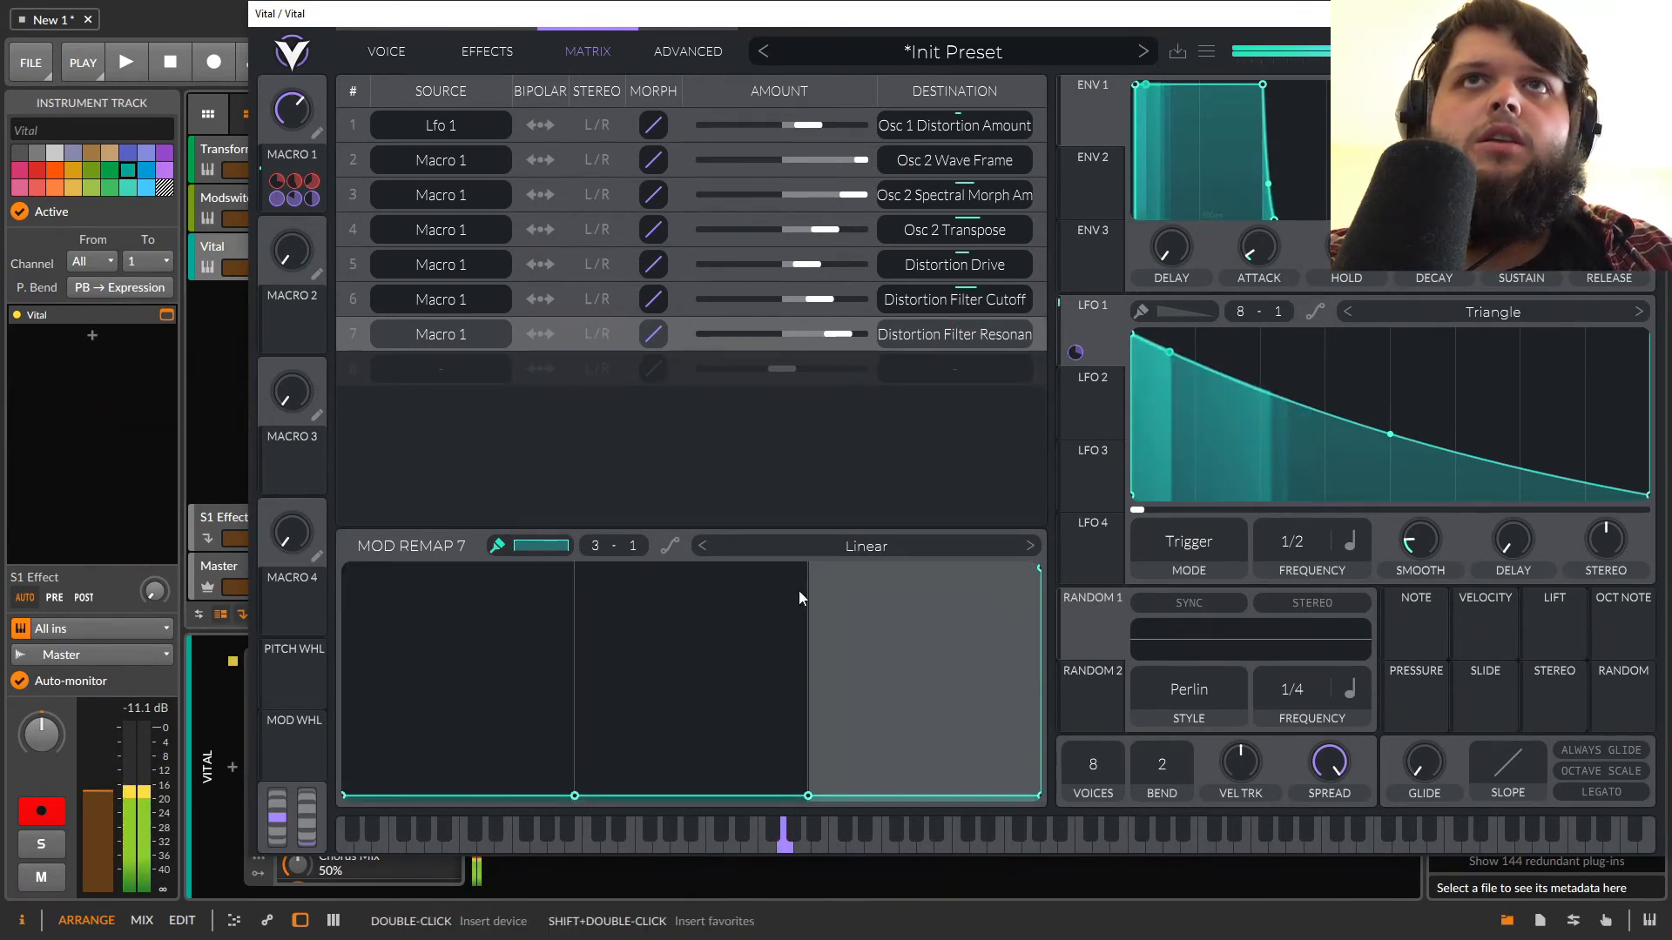
left_click(634, 301)
mouse_move(566, 760)
left_mouse_down()
mouse_move(448, 836)
mouse_move(934, 857)
left_mouse_up()
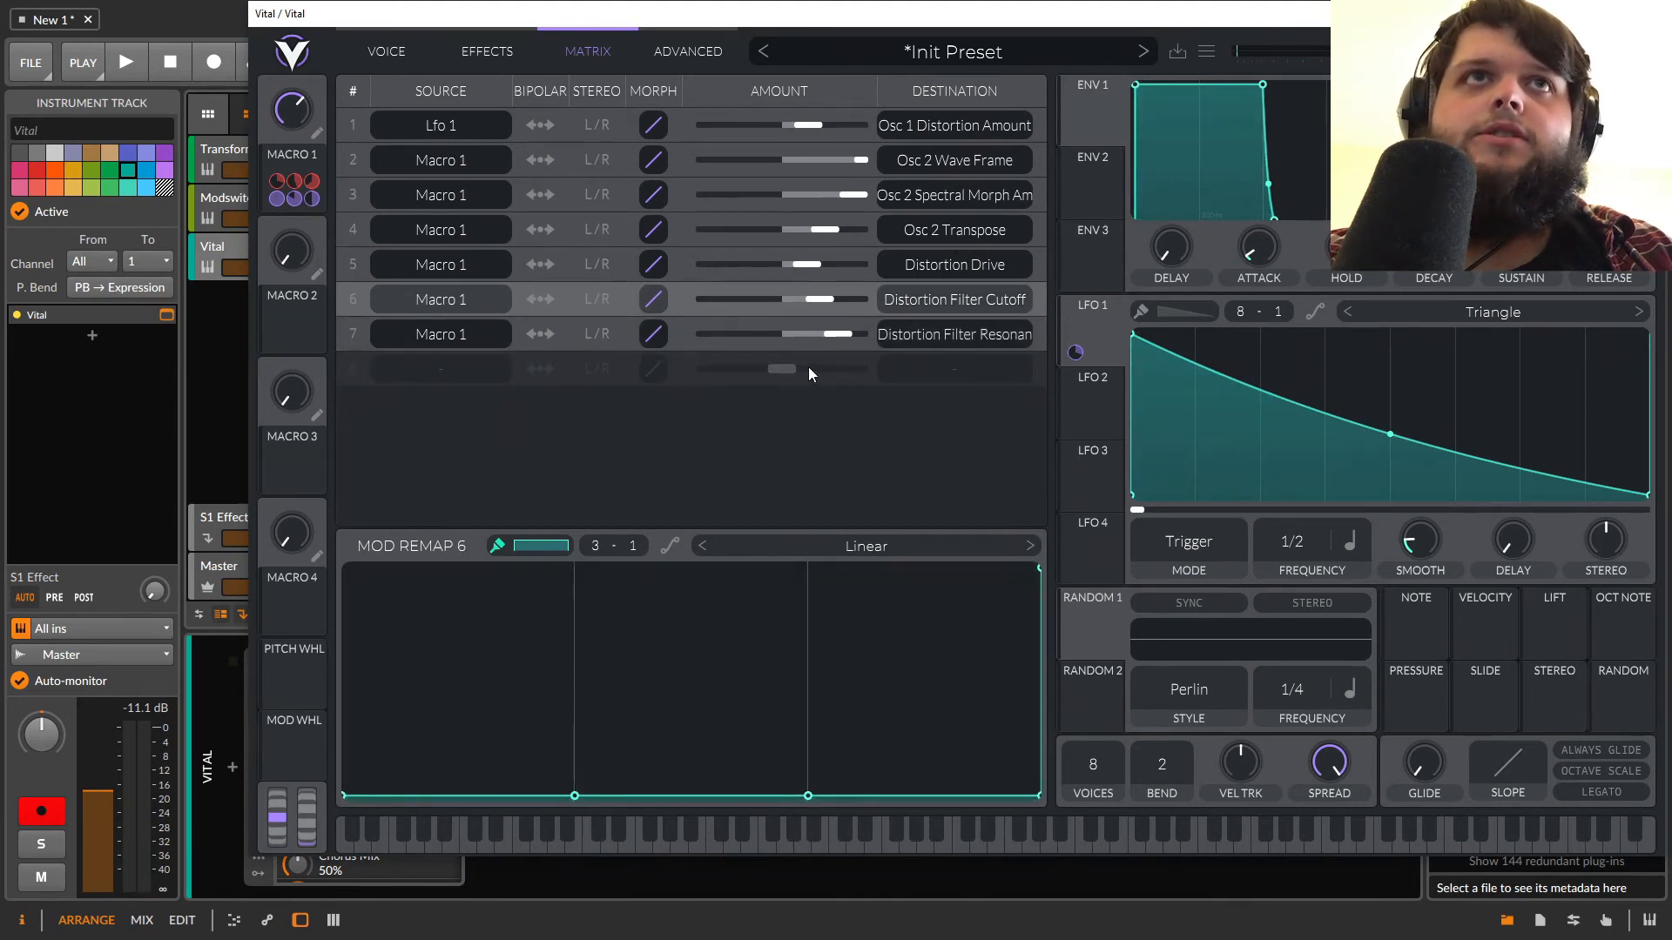
left_click(622, 268)
mouse_move(487, 740)
left_mouse_down()
mouse_move(470, 761)
mouse_move(1001, 871)
left_mouse_up()
mouse_move(448, 788)
left_mouse_down()
mouse_move(452, 592)
mouse_move(442, 796)
left_mouse_up()
Paint the Distortion Drive remap's three columns at about 20%, 50% and 45% height while moving Macro 1 through its range.
left_click_drag(292, 114, 298, 220)
left_click_drag(458, 688, 463, 752)
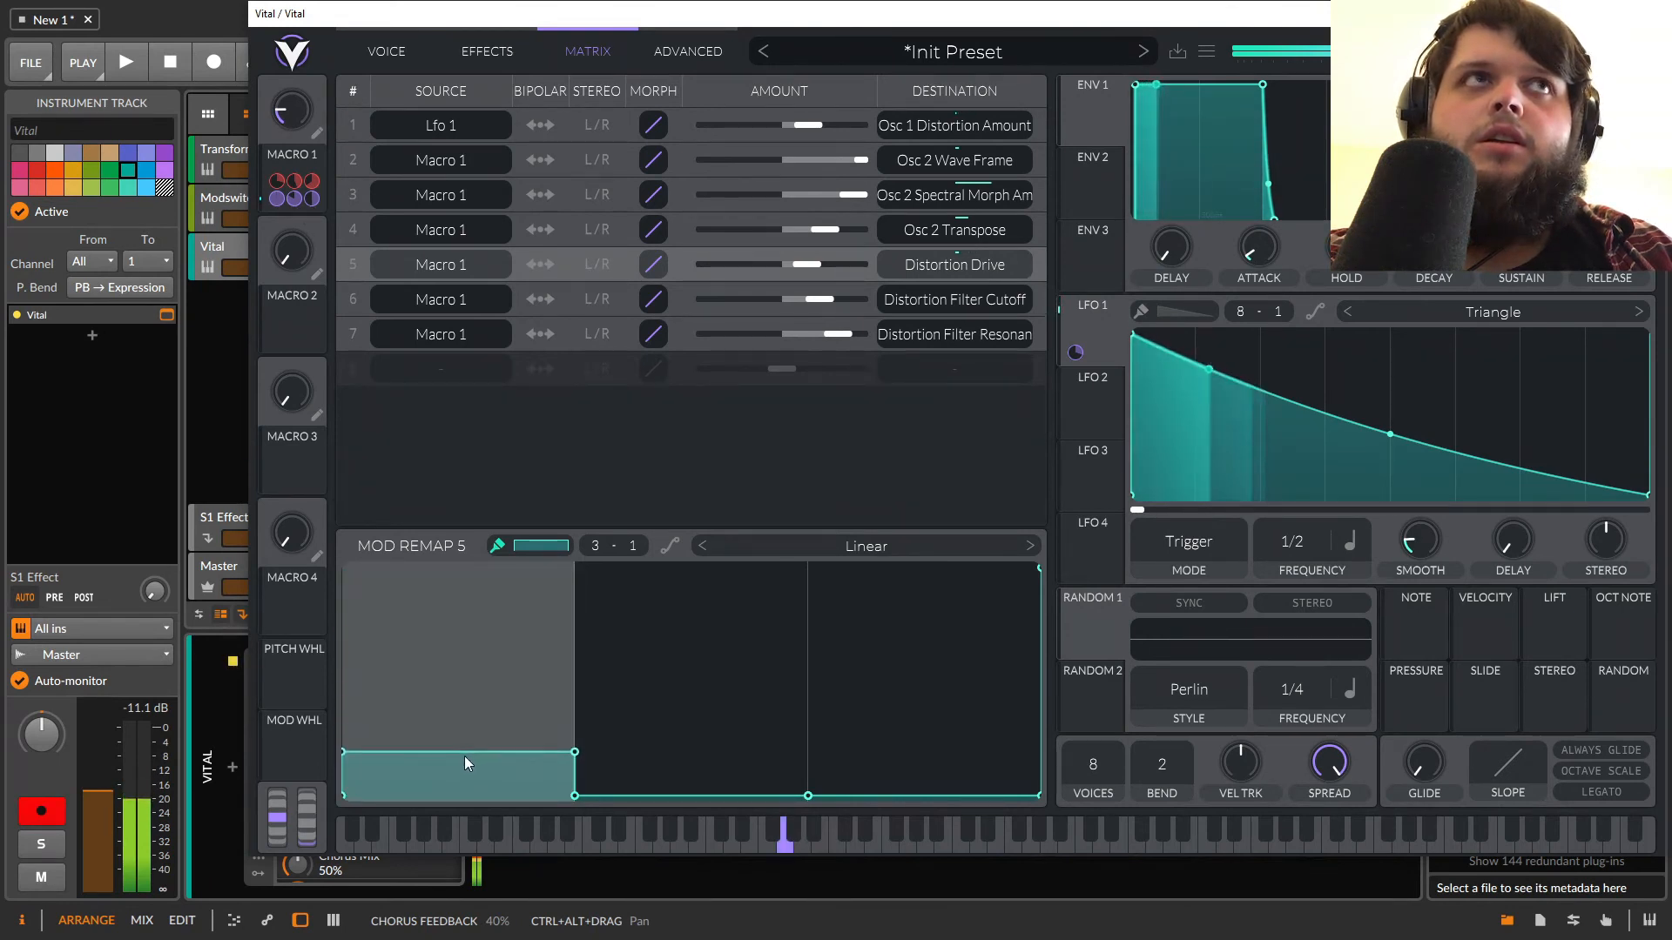
left_click_drag(285, 119, 289, 87)
left_click_drag(614, 618, 650, 676)
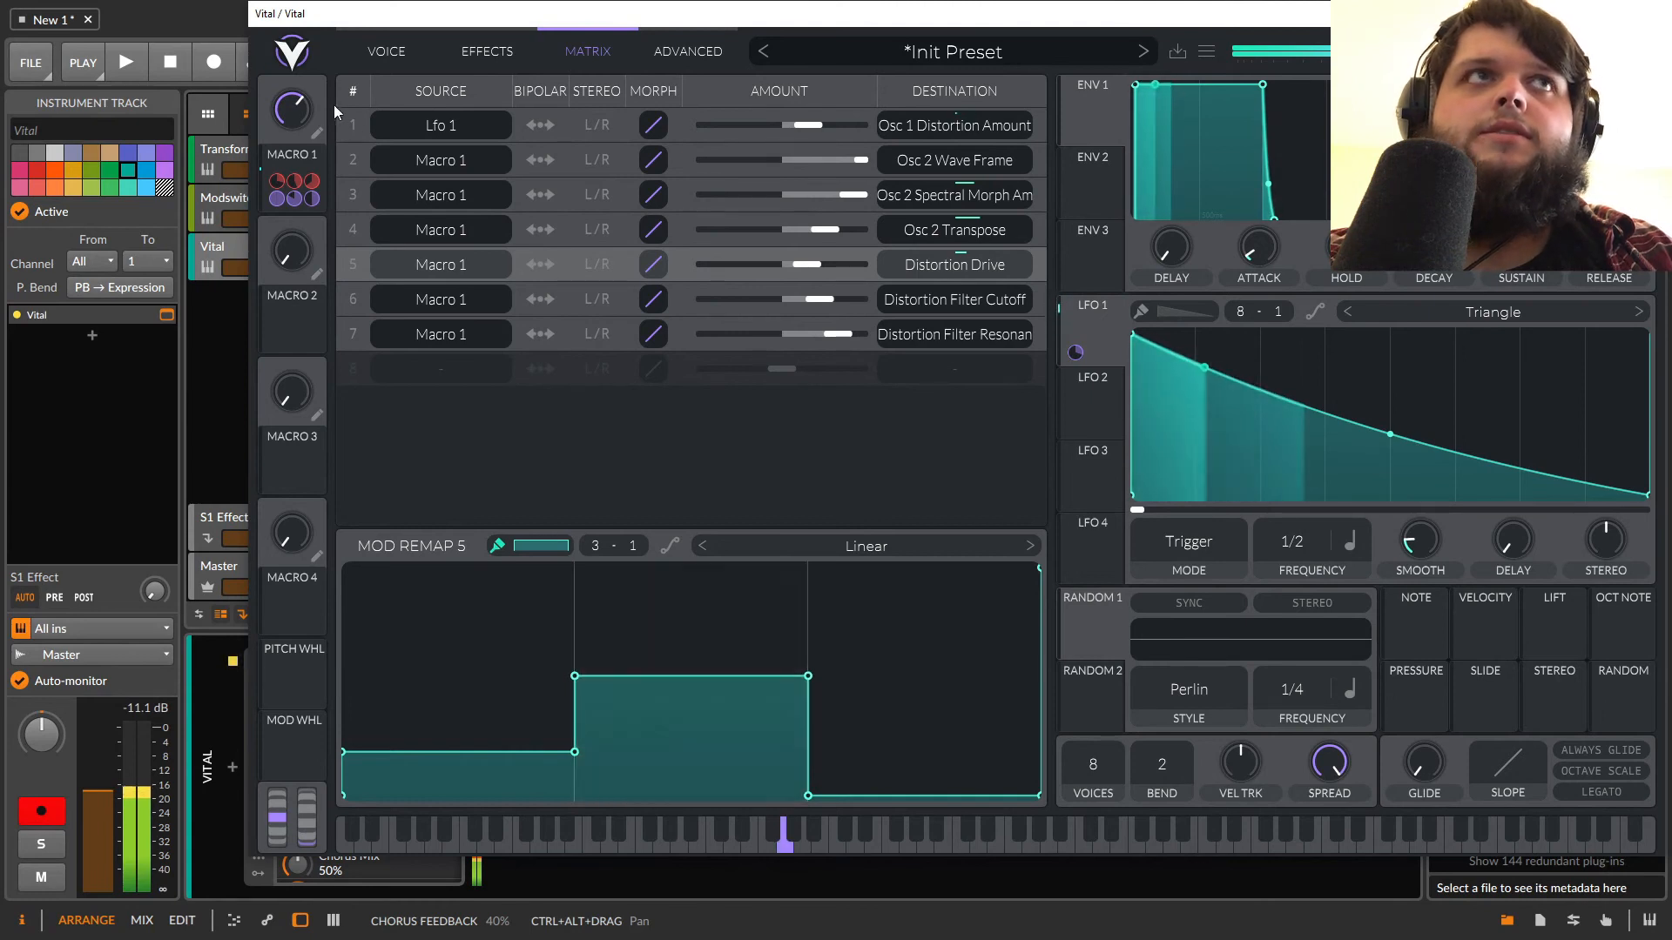
left_click_drag(958, 767, 963, 690)
Raise the Distortion Filter Cutoff remap to about half height in its second column and about a quarter in its third.
left_click(629, 300)
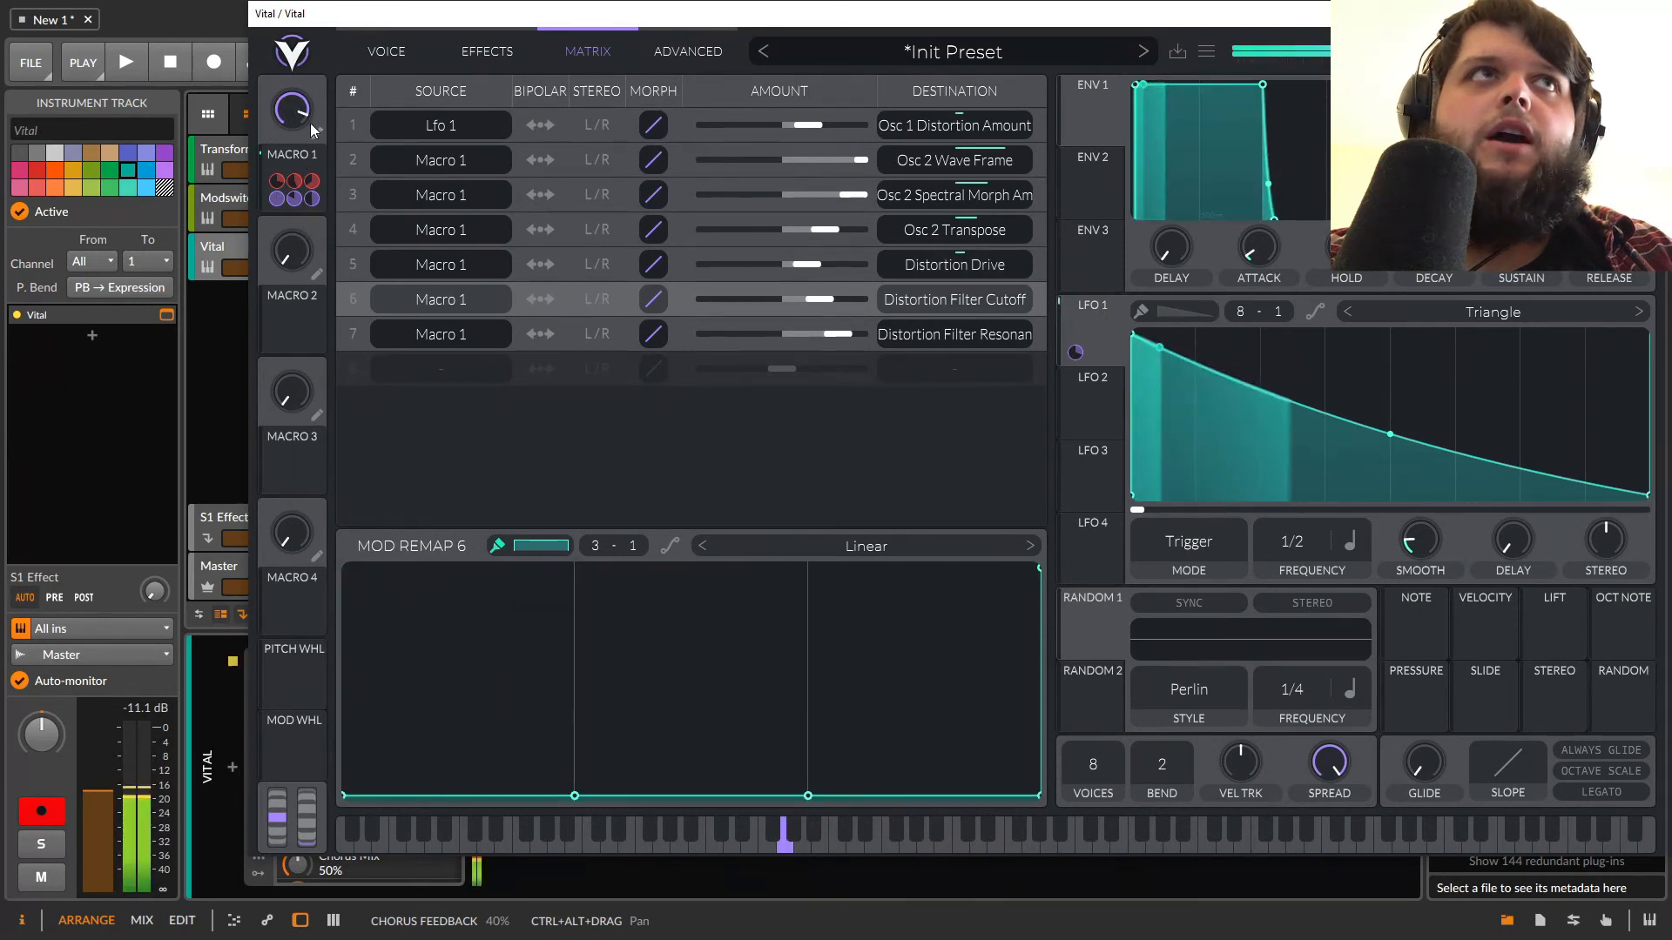
mouse_move(963, 743)
left_mouse_down()
mouse_move(953, 695)
mouse_move(948, 739)
left_mouse_up()
left_click_drag(723, 794, 723, 686)
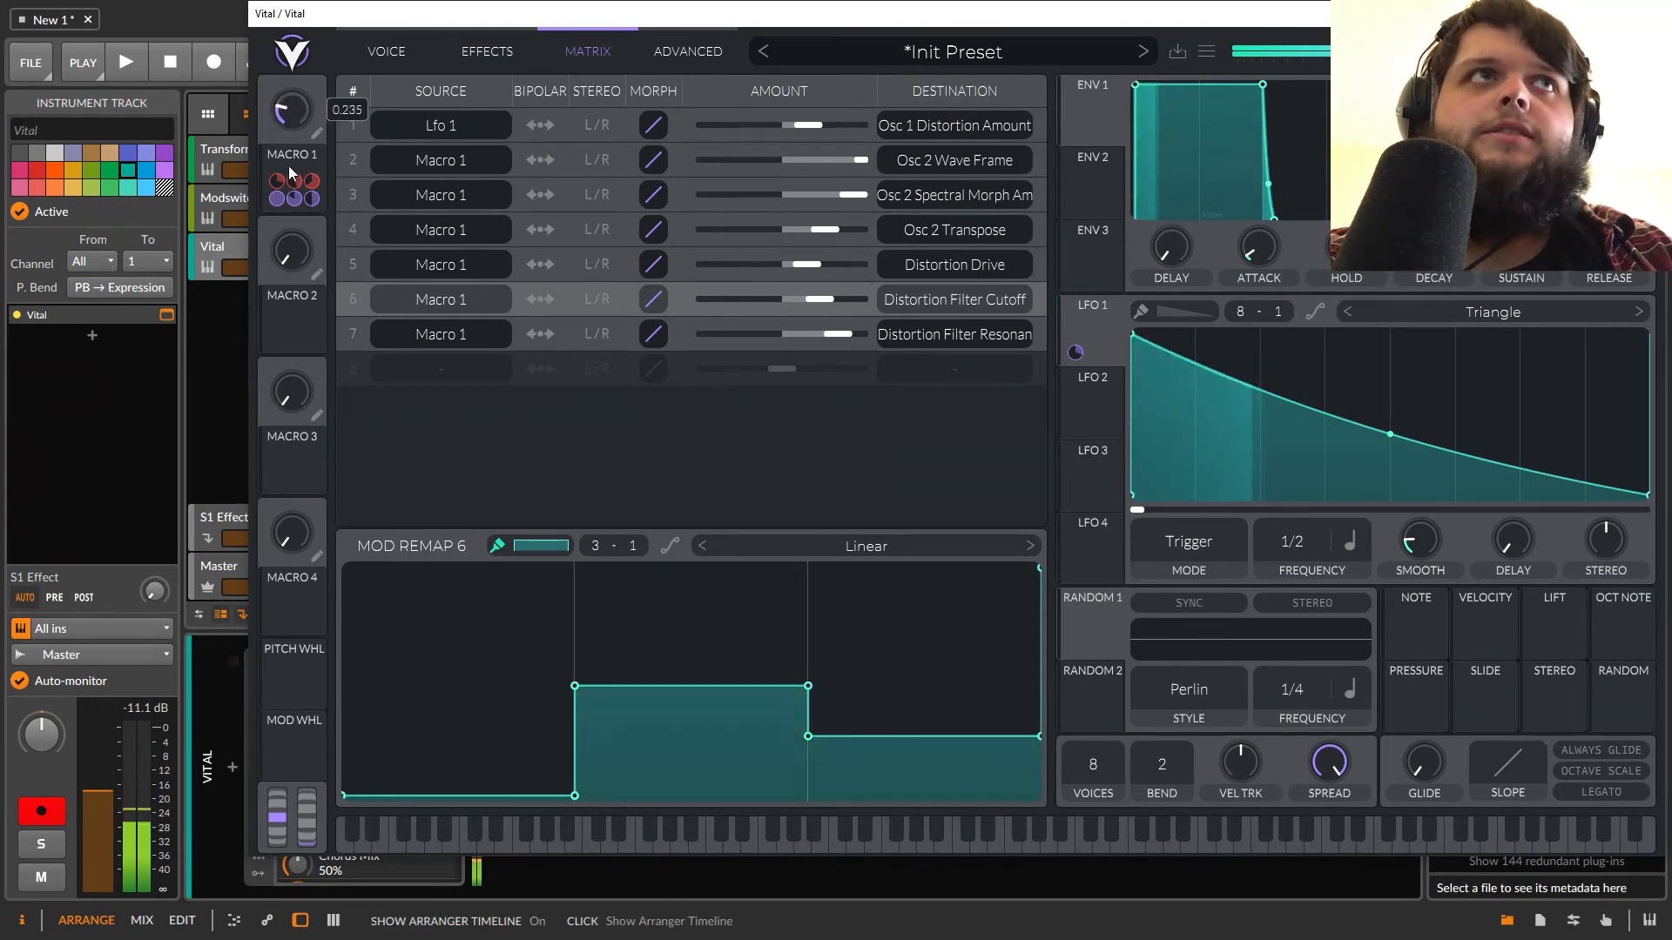
Paint the Distortion Filter Cutoff remap's first column at about half height and the Filter Resonance remap's columns at about 30%, 55% and 80%.
mouse_move(528, 691)
left_mouse_down()
mouse_move(506, 701)
mouse_move(507, 686)
left_mouse_up()
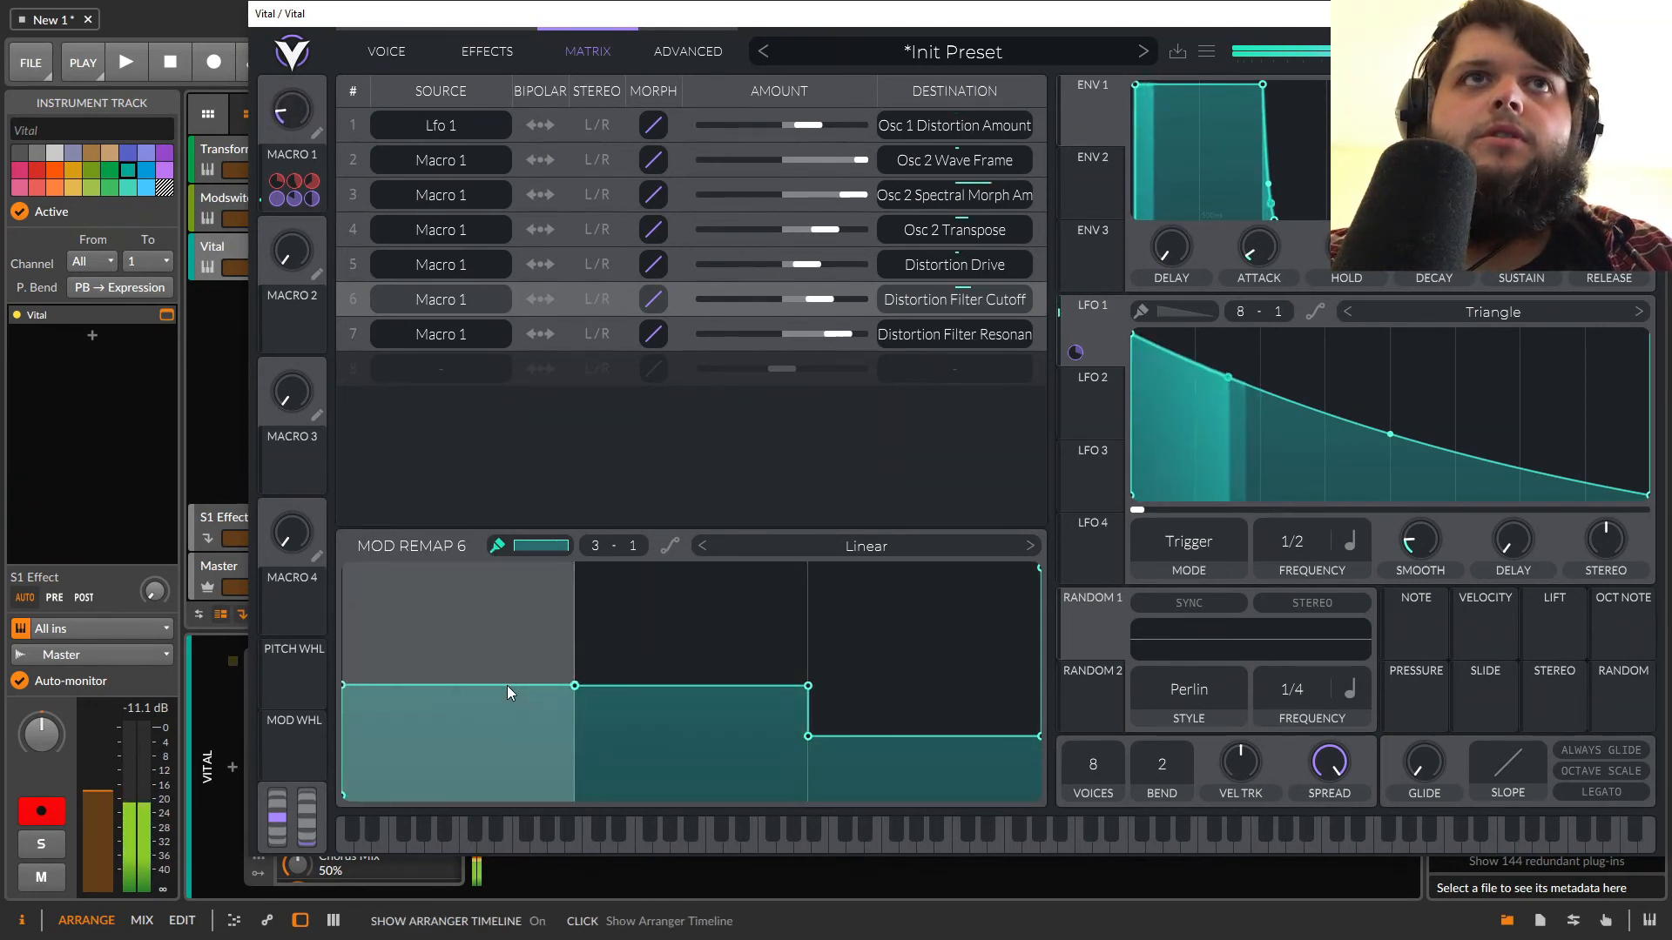
left_click(620, 340)
left_click_drag(488, 794, 513, 725)
left_click_drag(697, 788, 718, 675)
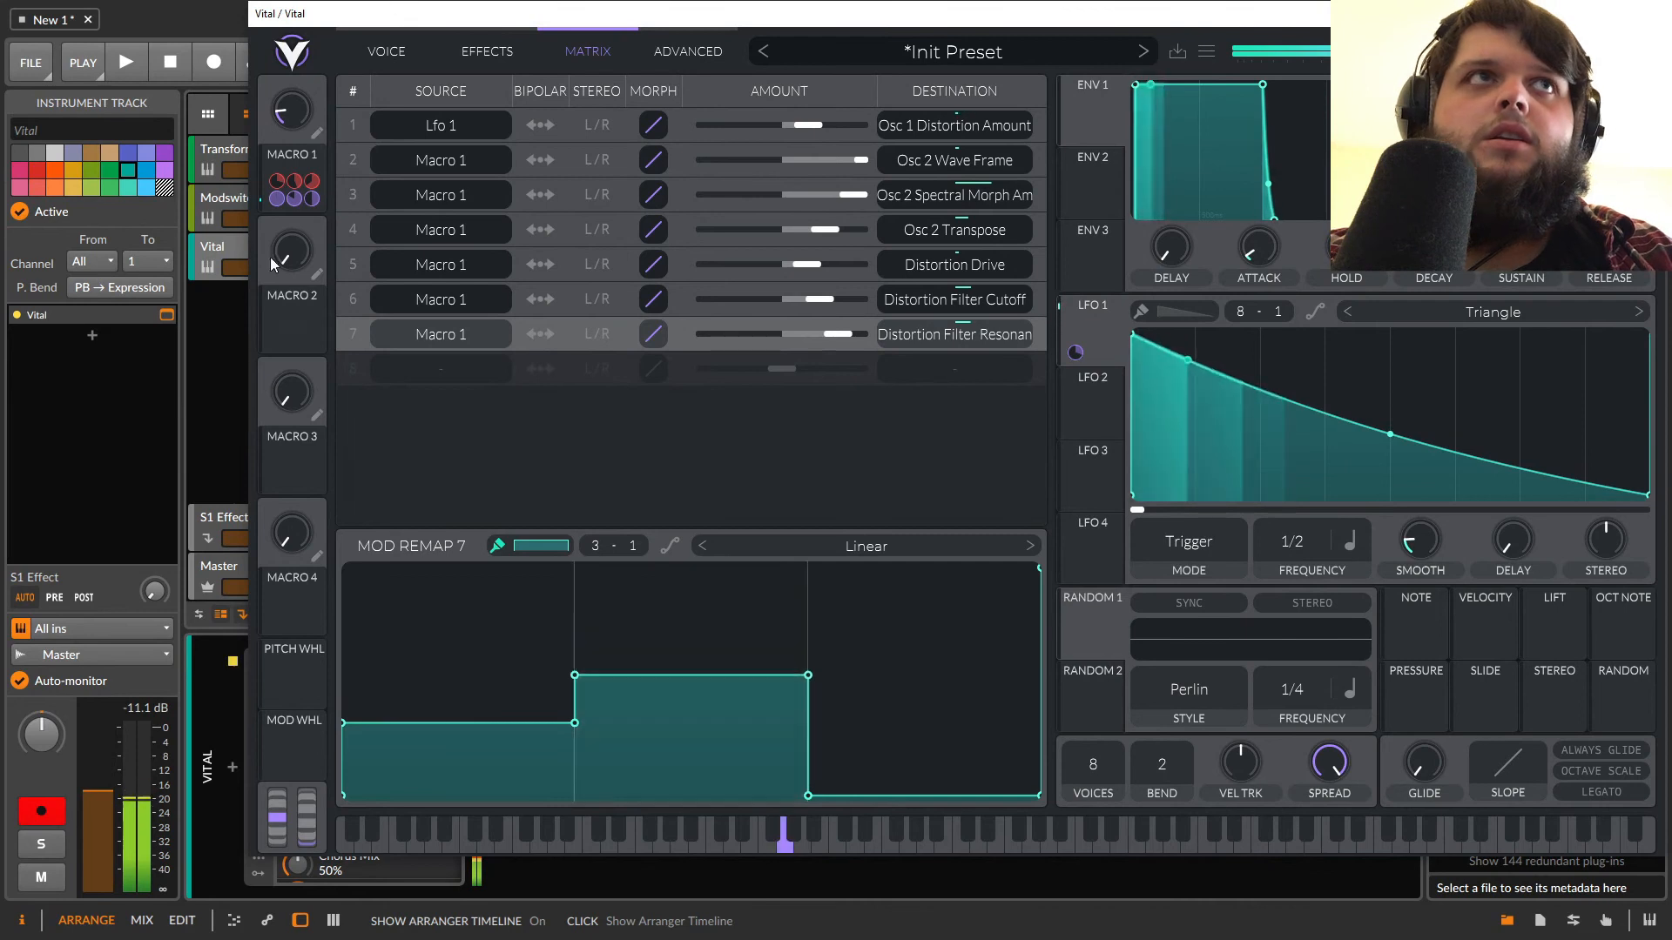
left_click_drag(974, 708, 922, 583)
left_click_drag(306, 109, 320, 343)
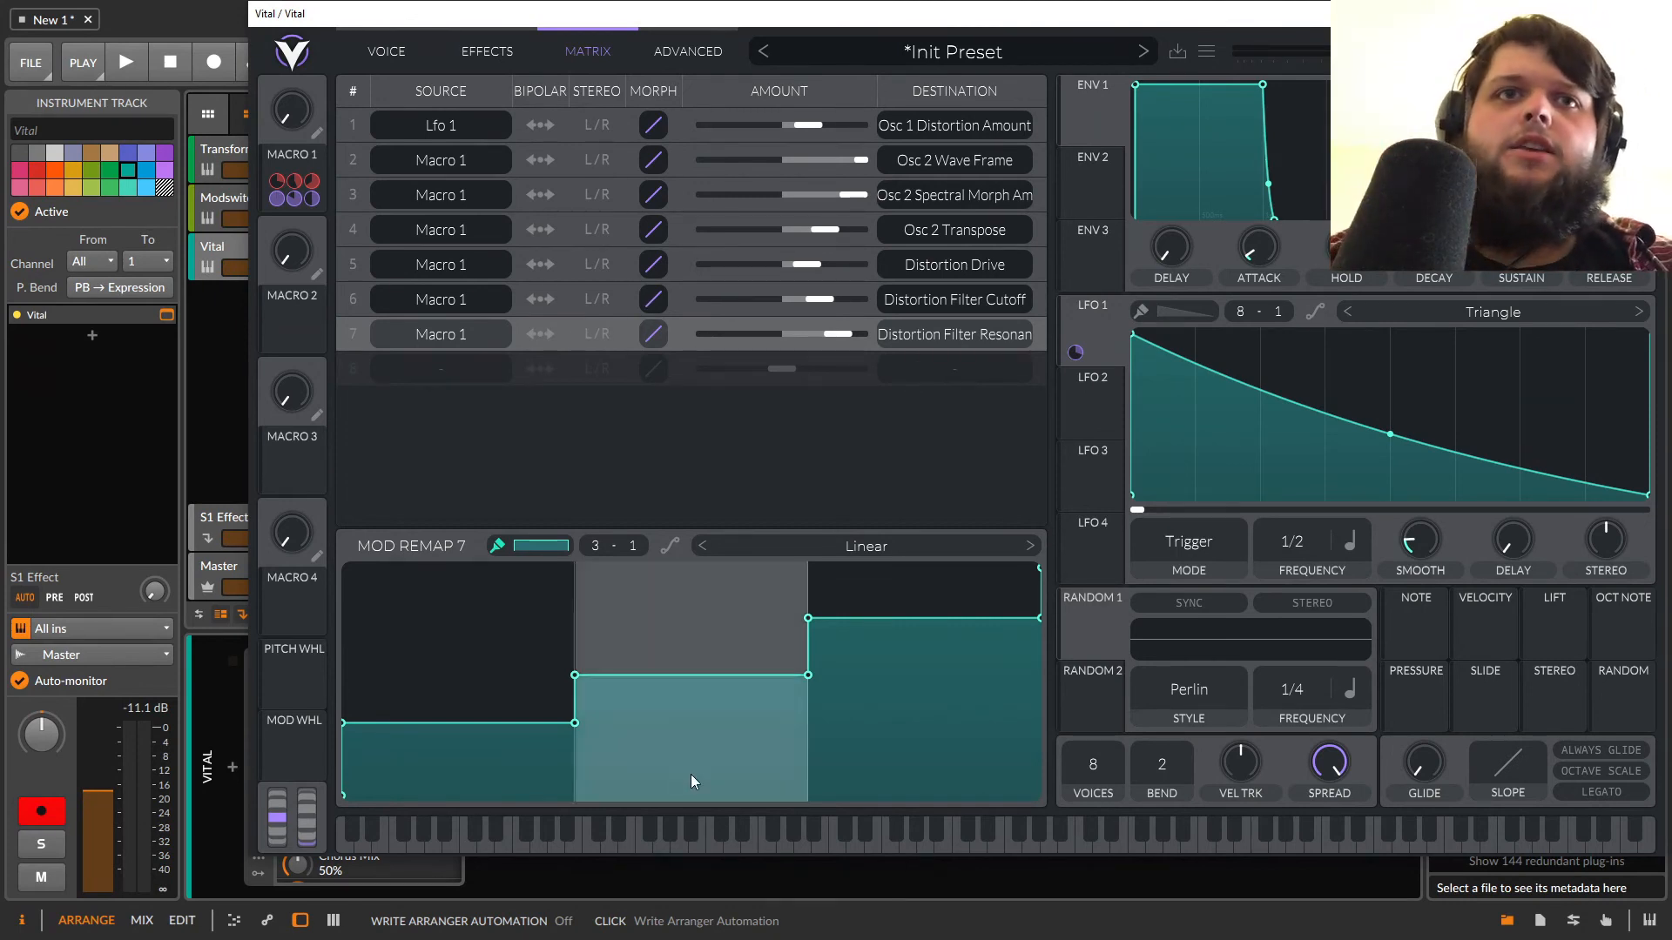
Turn off painting, slope the Filter Resonance remap's second column up from the first column's level, and raise Macro 1 into its middle third.
left_click(497, 546)
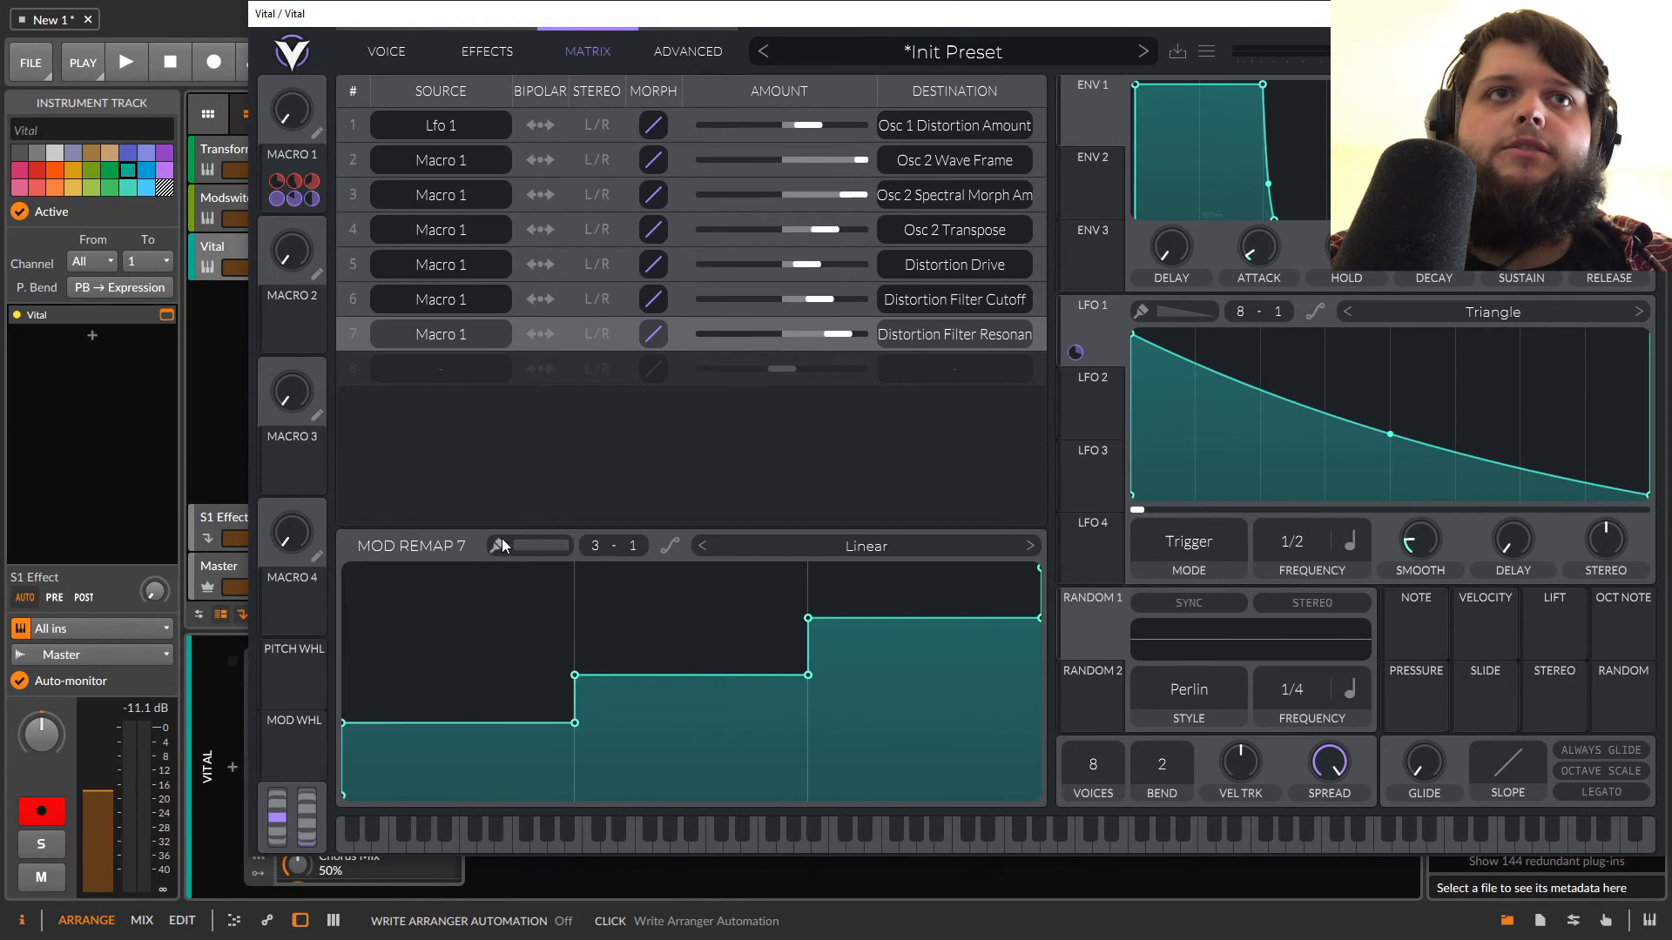
left_click_drag(573, 676, 571, 730)
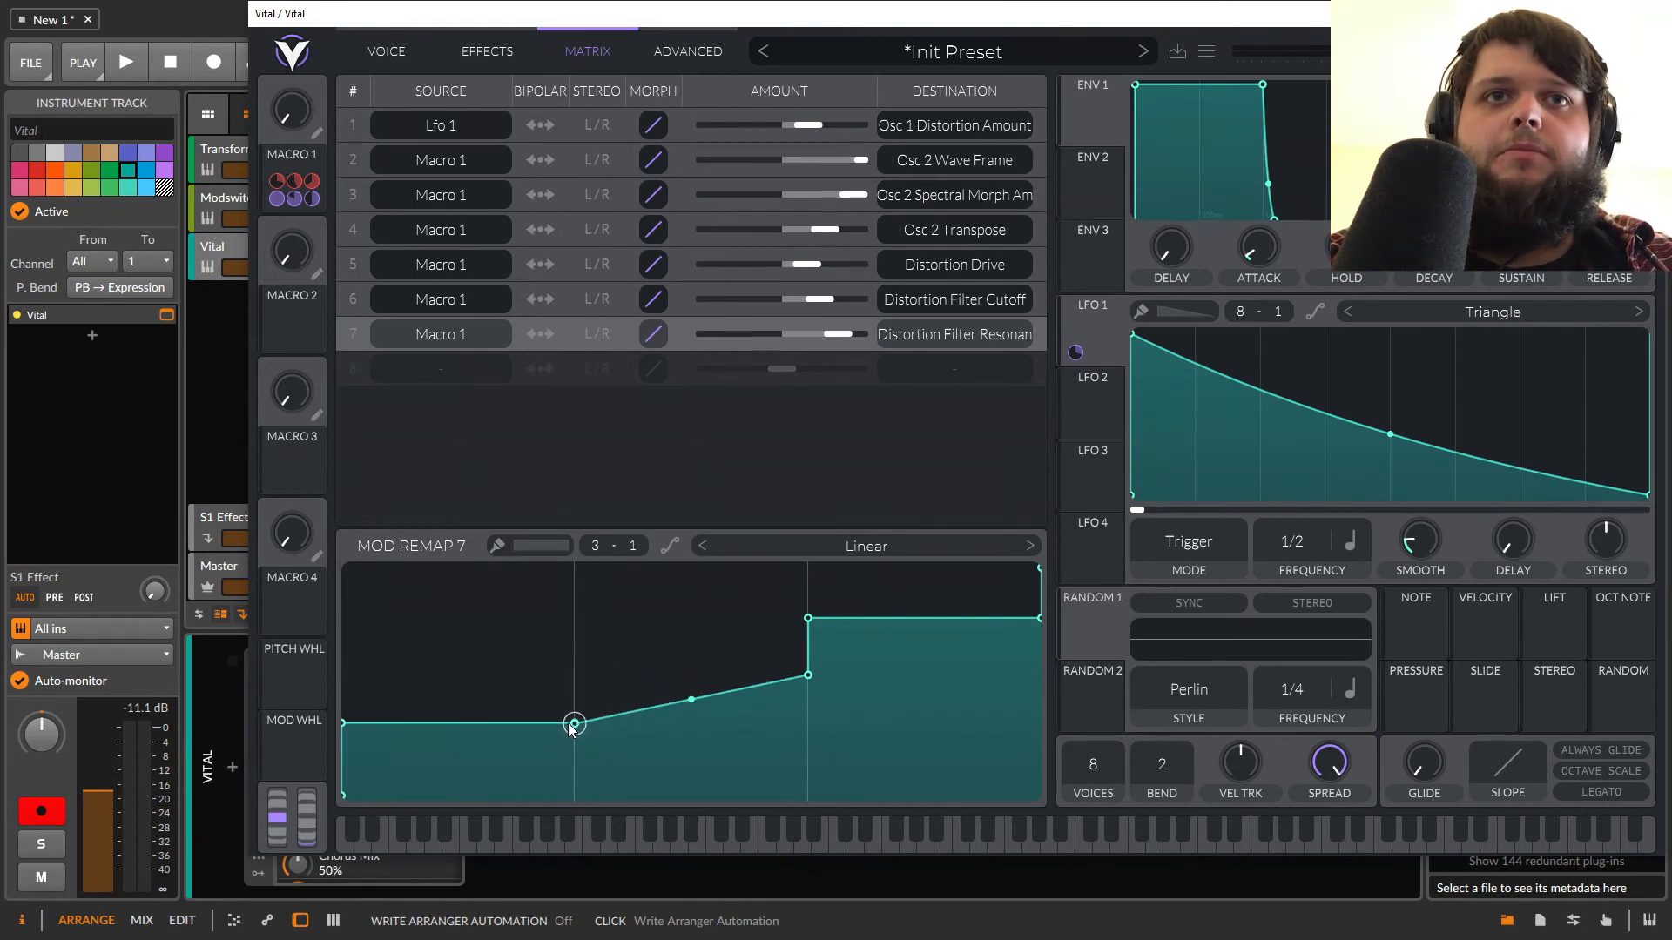
left_click_drag(316, 112, 328, 37)
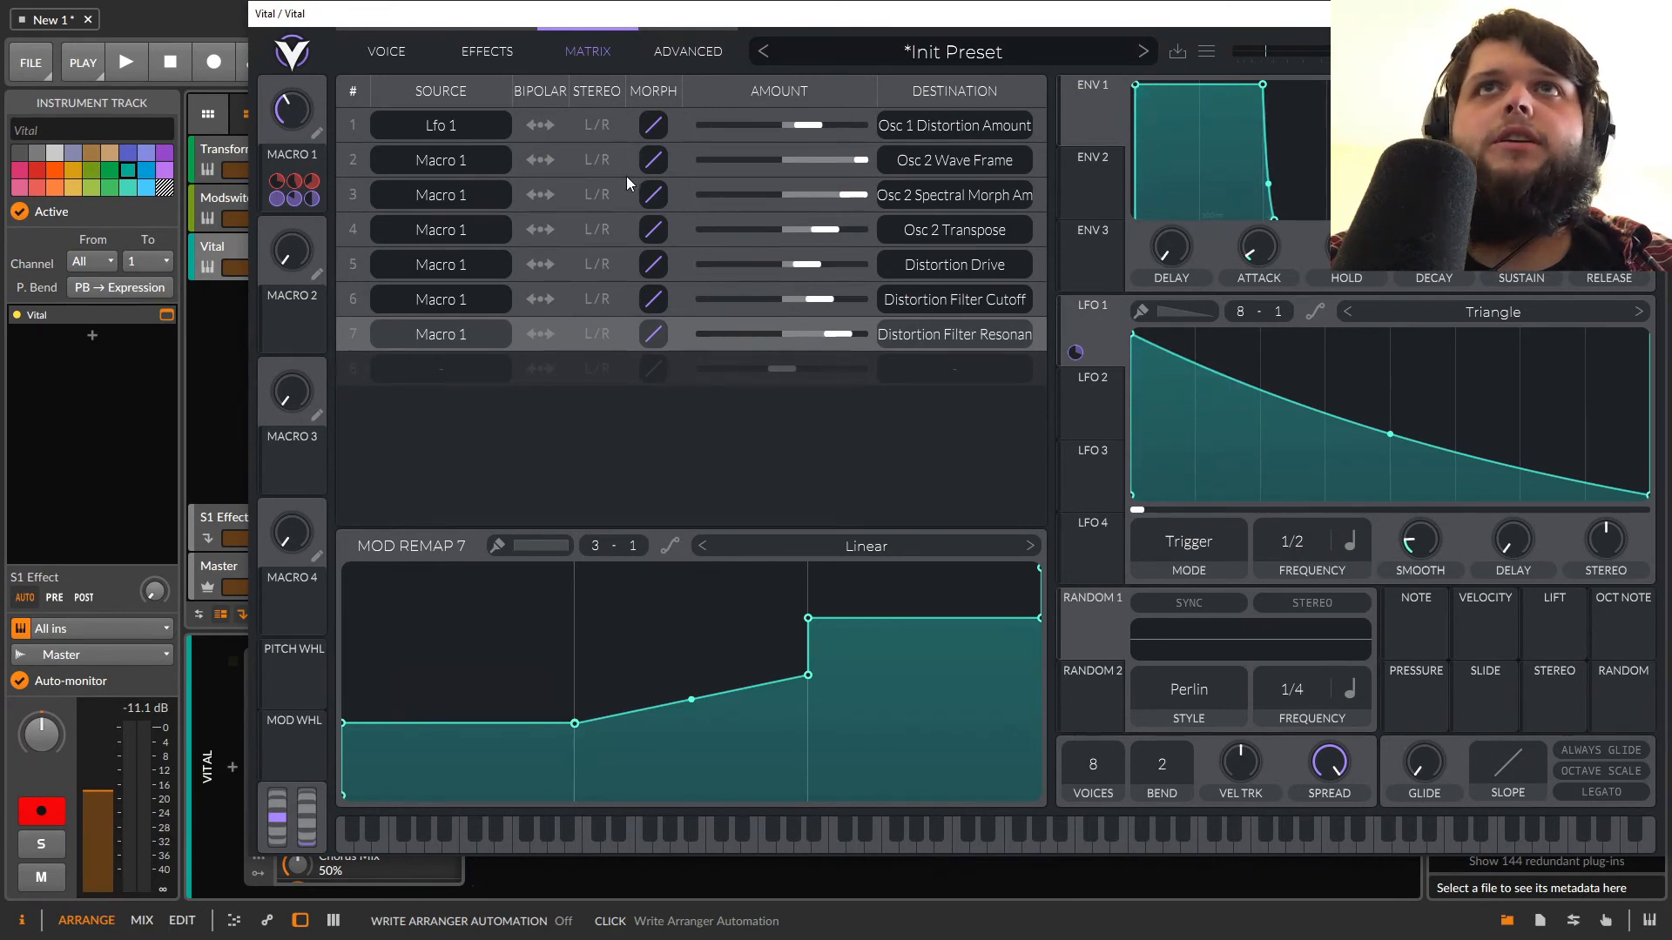
Slope the Osc 2 Transpose remap's second column from about 35% to about 85% height and move Macro 1 within that range.
left_click(629, 235)
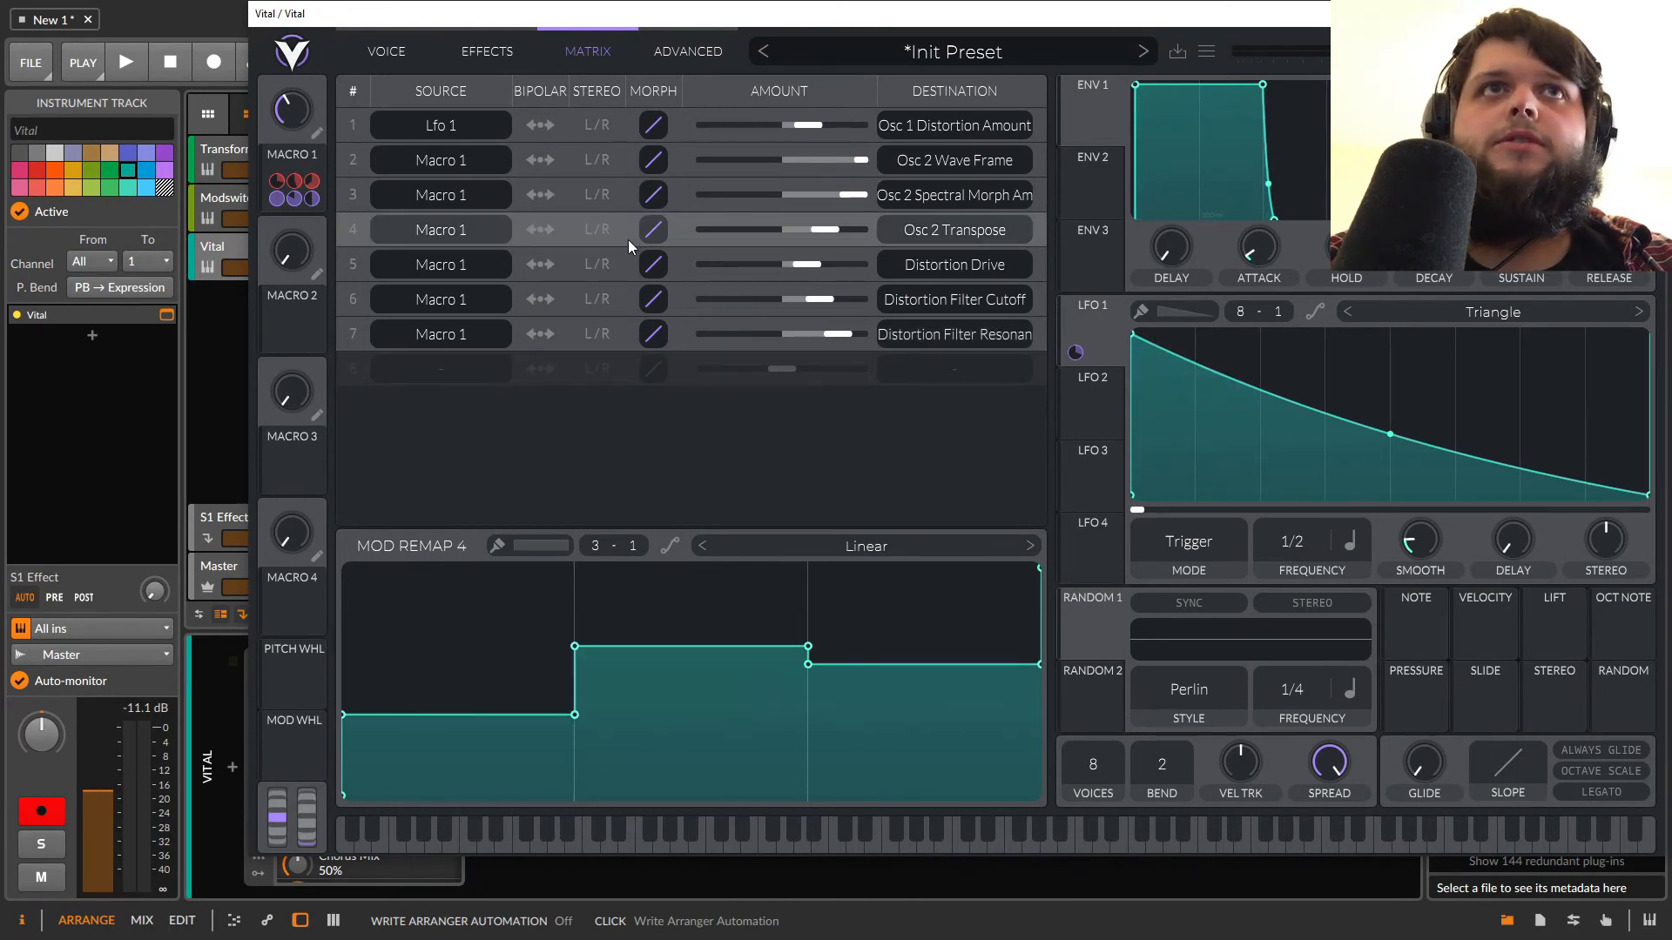
left_click_drag(573, 649, 568, 714)
left_click_drag(809, 652, 808, 603)
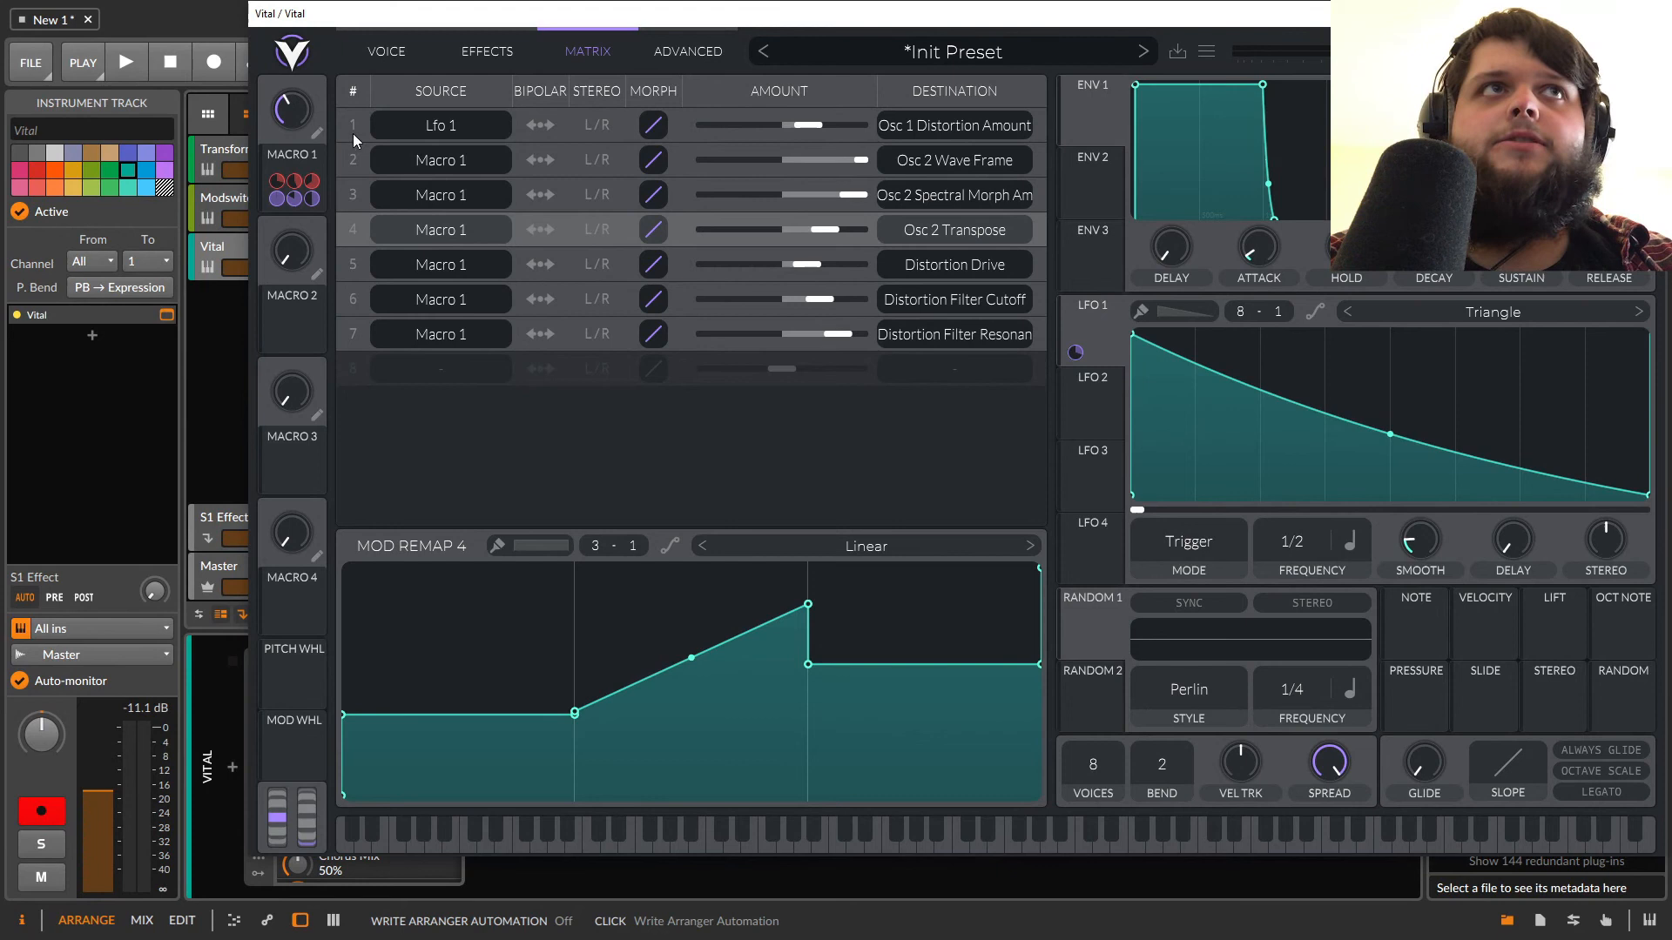
left_click_drag(292, 140, 327, 131)
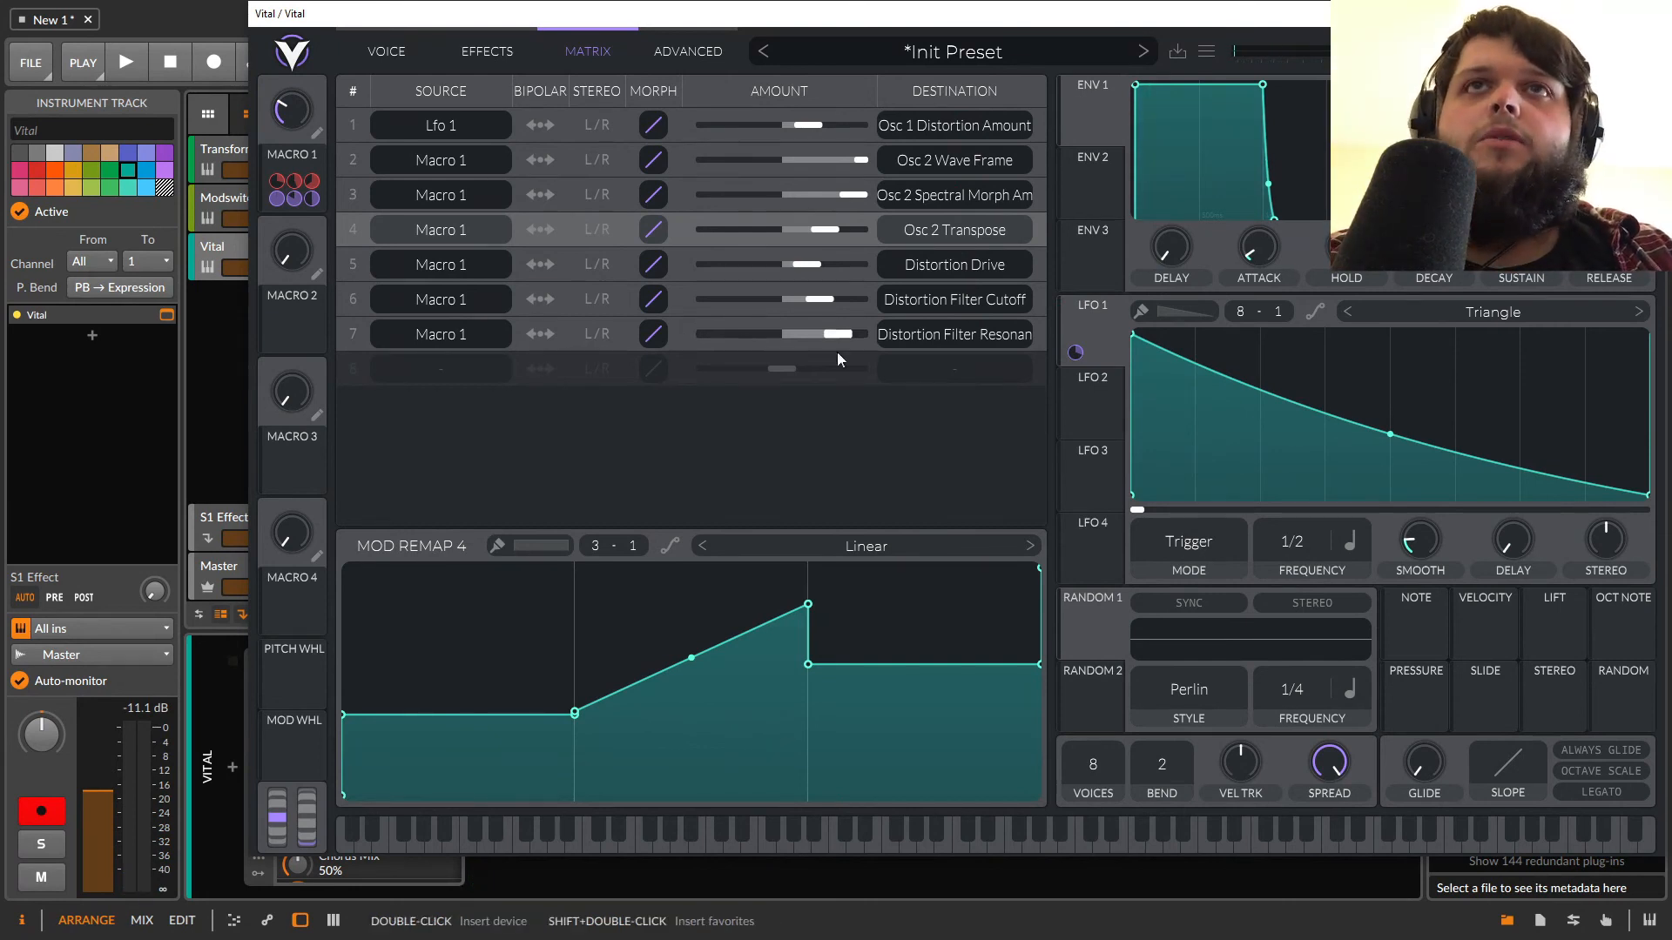
Replace the Distortion Drive remap with one full-width falling ramp, using the Down paint pattern on a 1 by 1 grid.
left_click(619, 266)
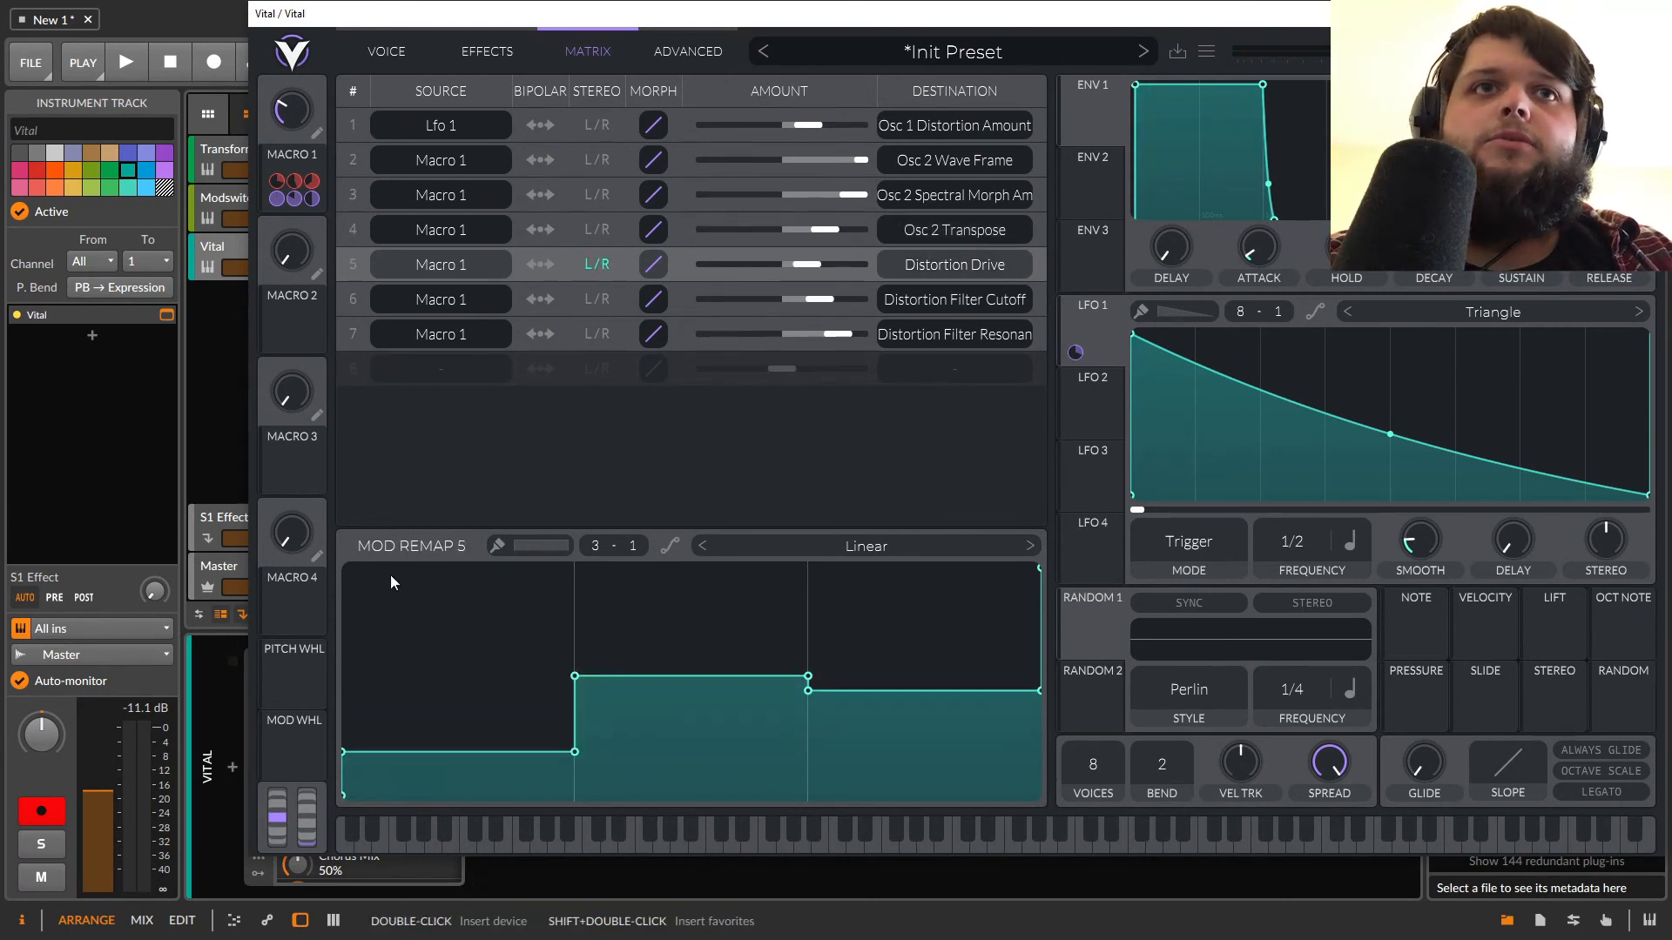
left_click(498, 545)
left_click(541, 546)
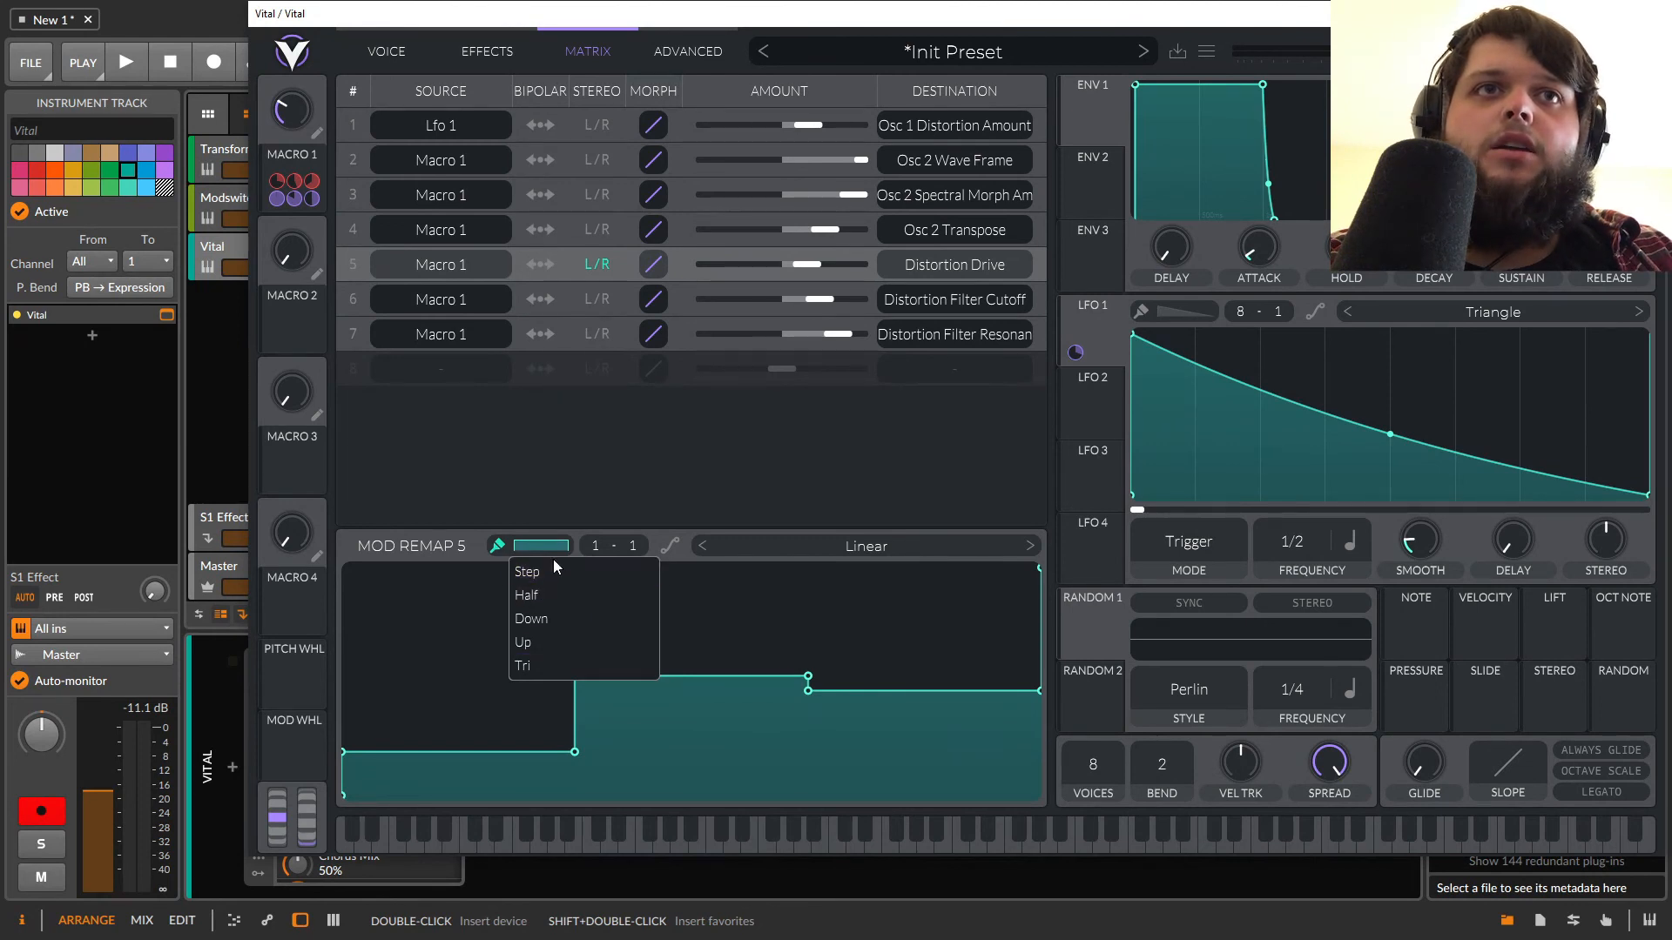
left_click(554, 619)
left_click(467, 764)
left_click(533, 668)
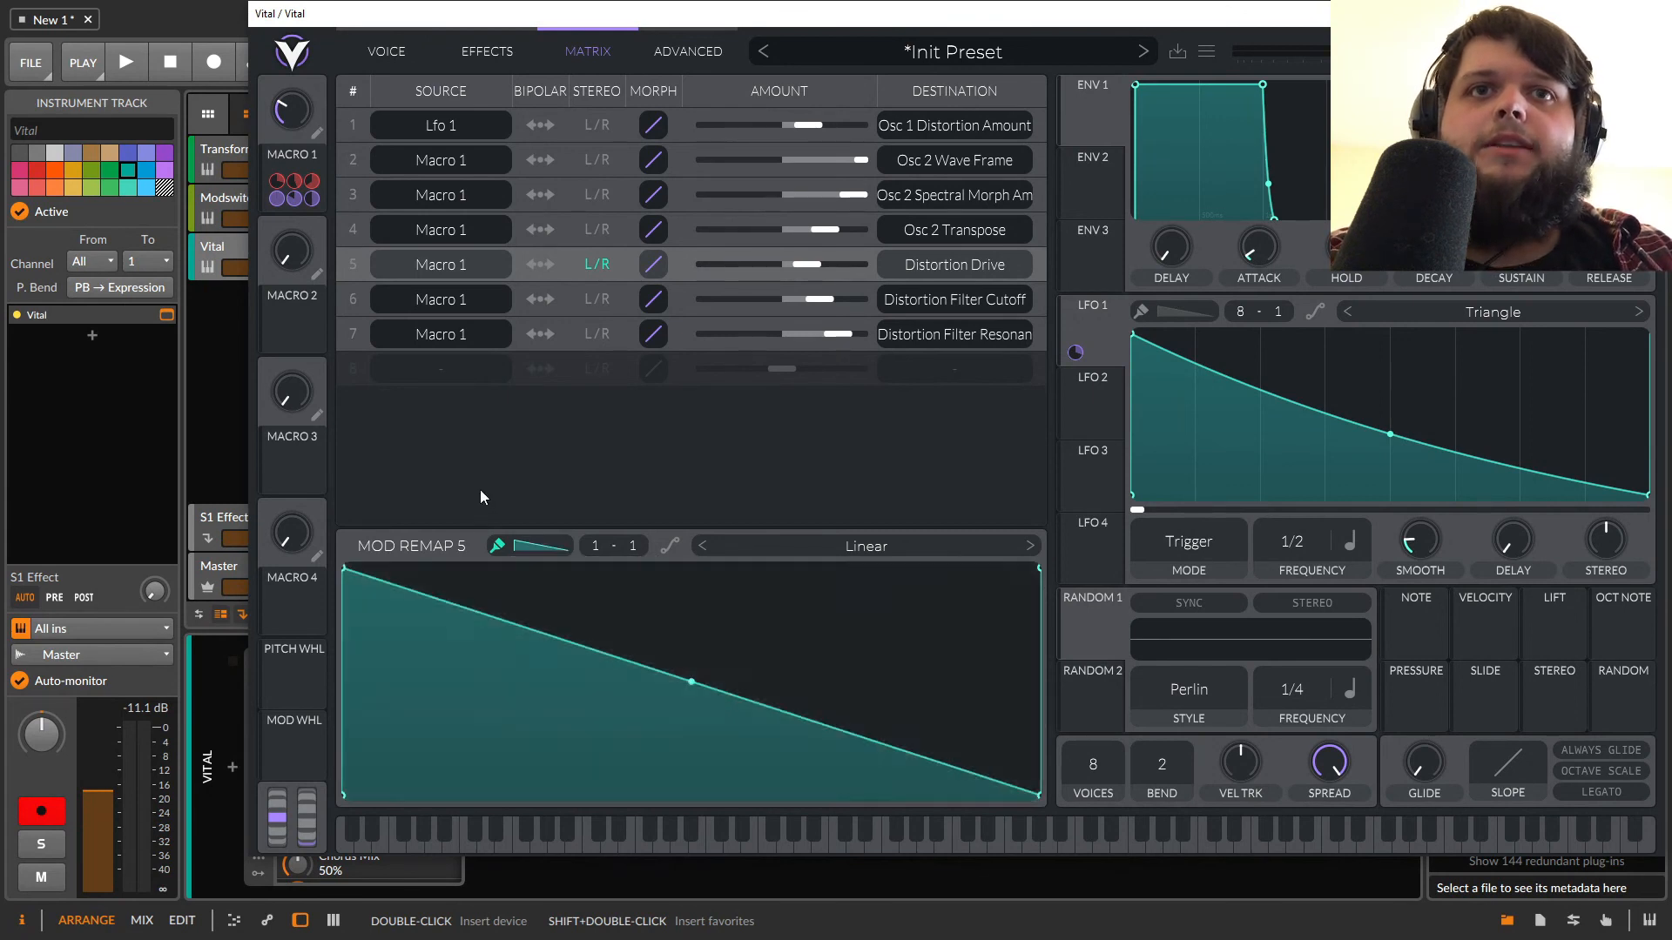
Sweep Macro 1 repeatedly between minimum and maximum, finishing at zero.
left_click_drag(293, 118, 331, 36)
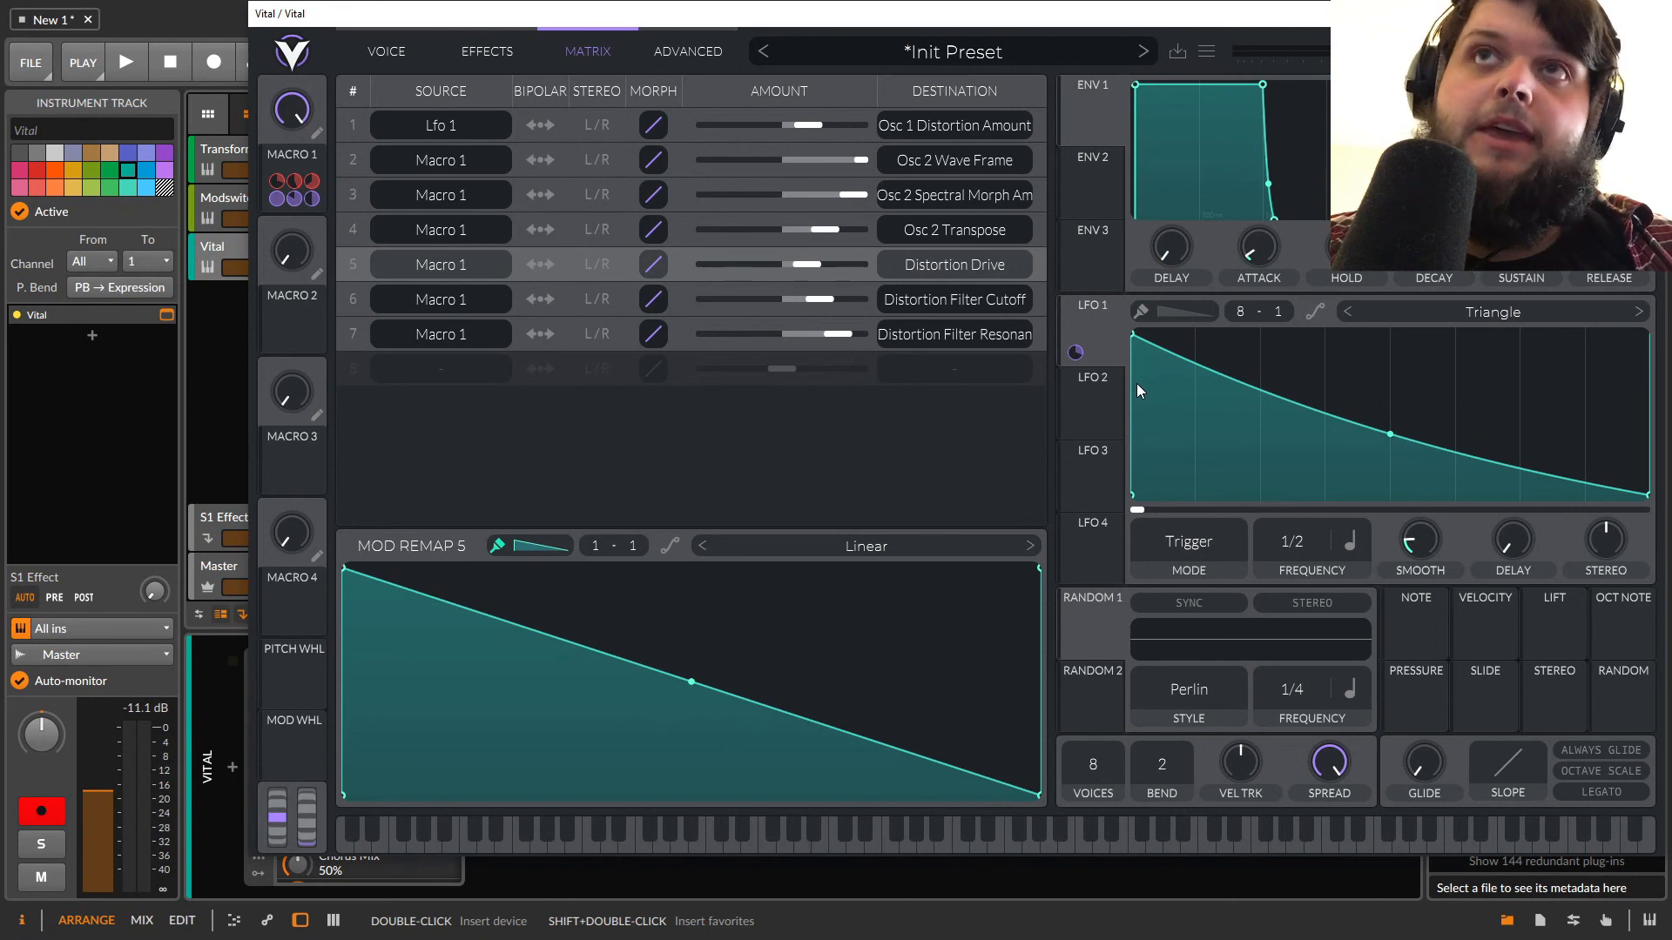
left_click_drag(289, 113, 282, 290)
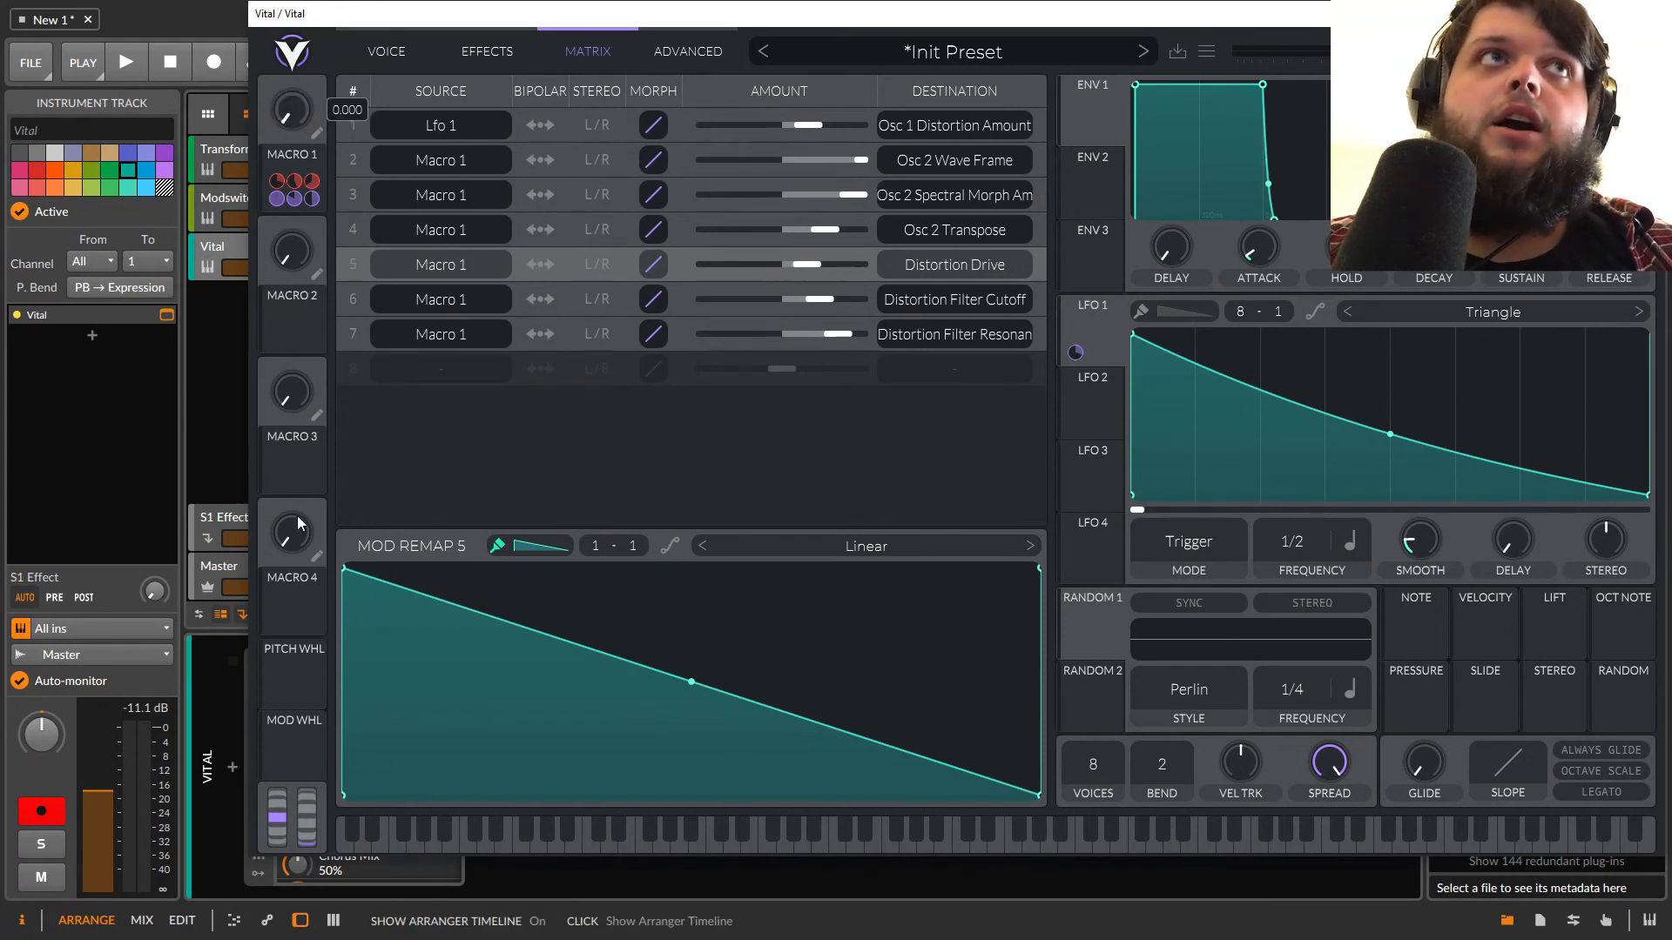
left_click_drag(208, 194, 253, 418)
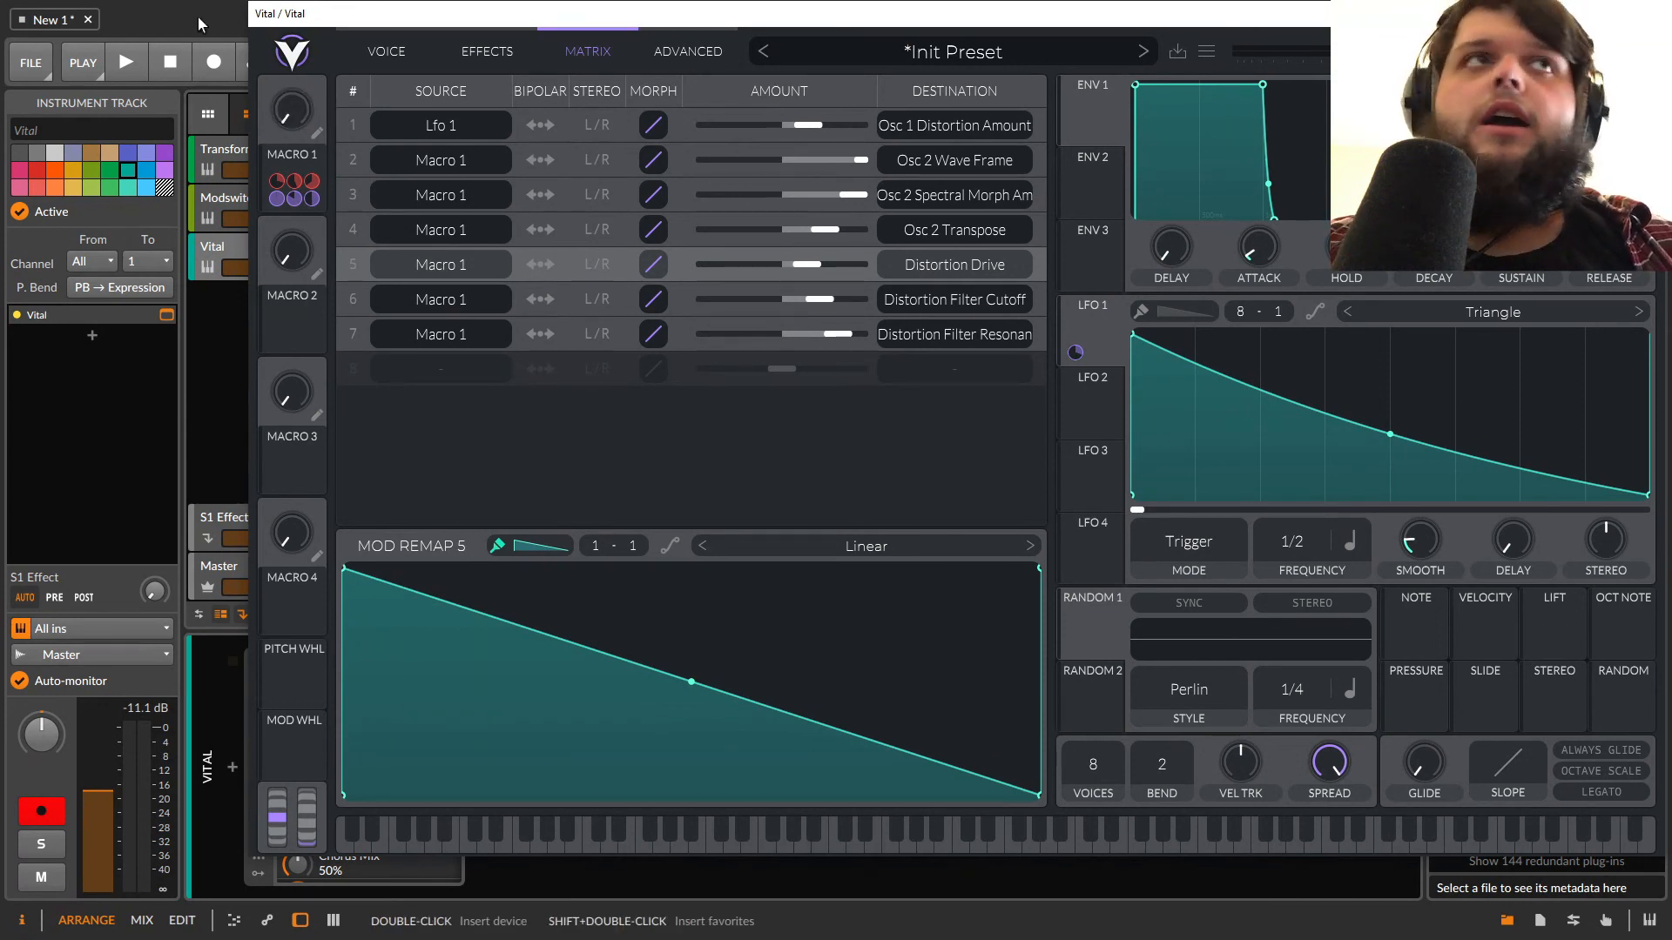
left_click_drag(292, 151, 457, 6)
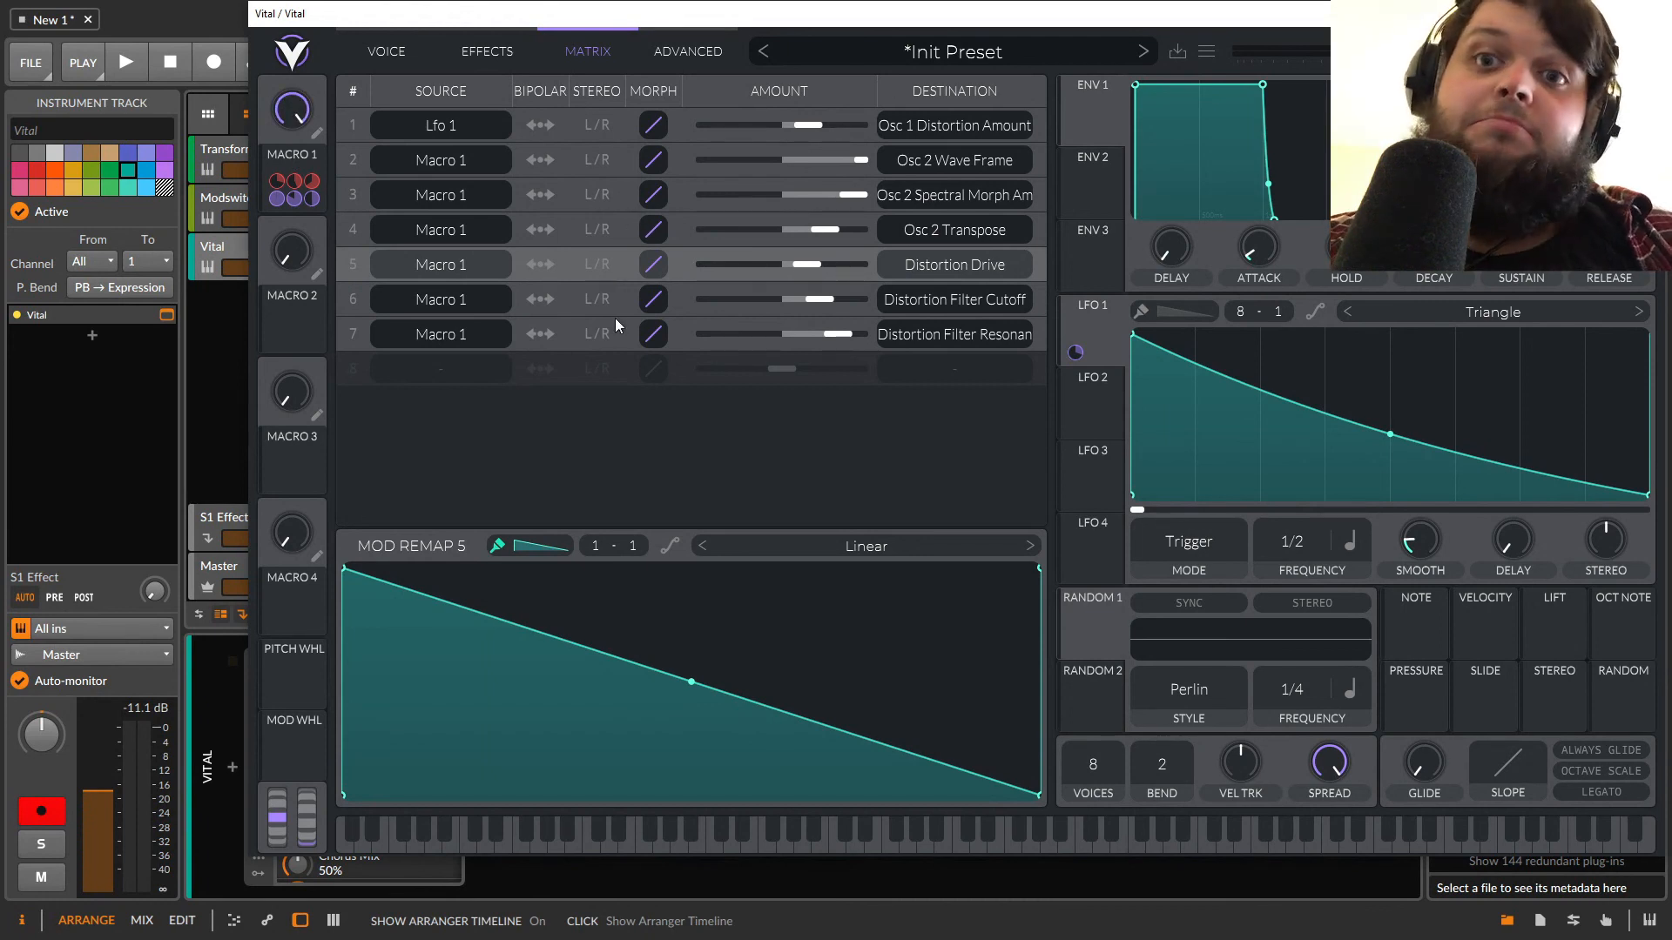
left_click_drag(282, 116, 1289, 526)
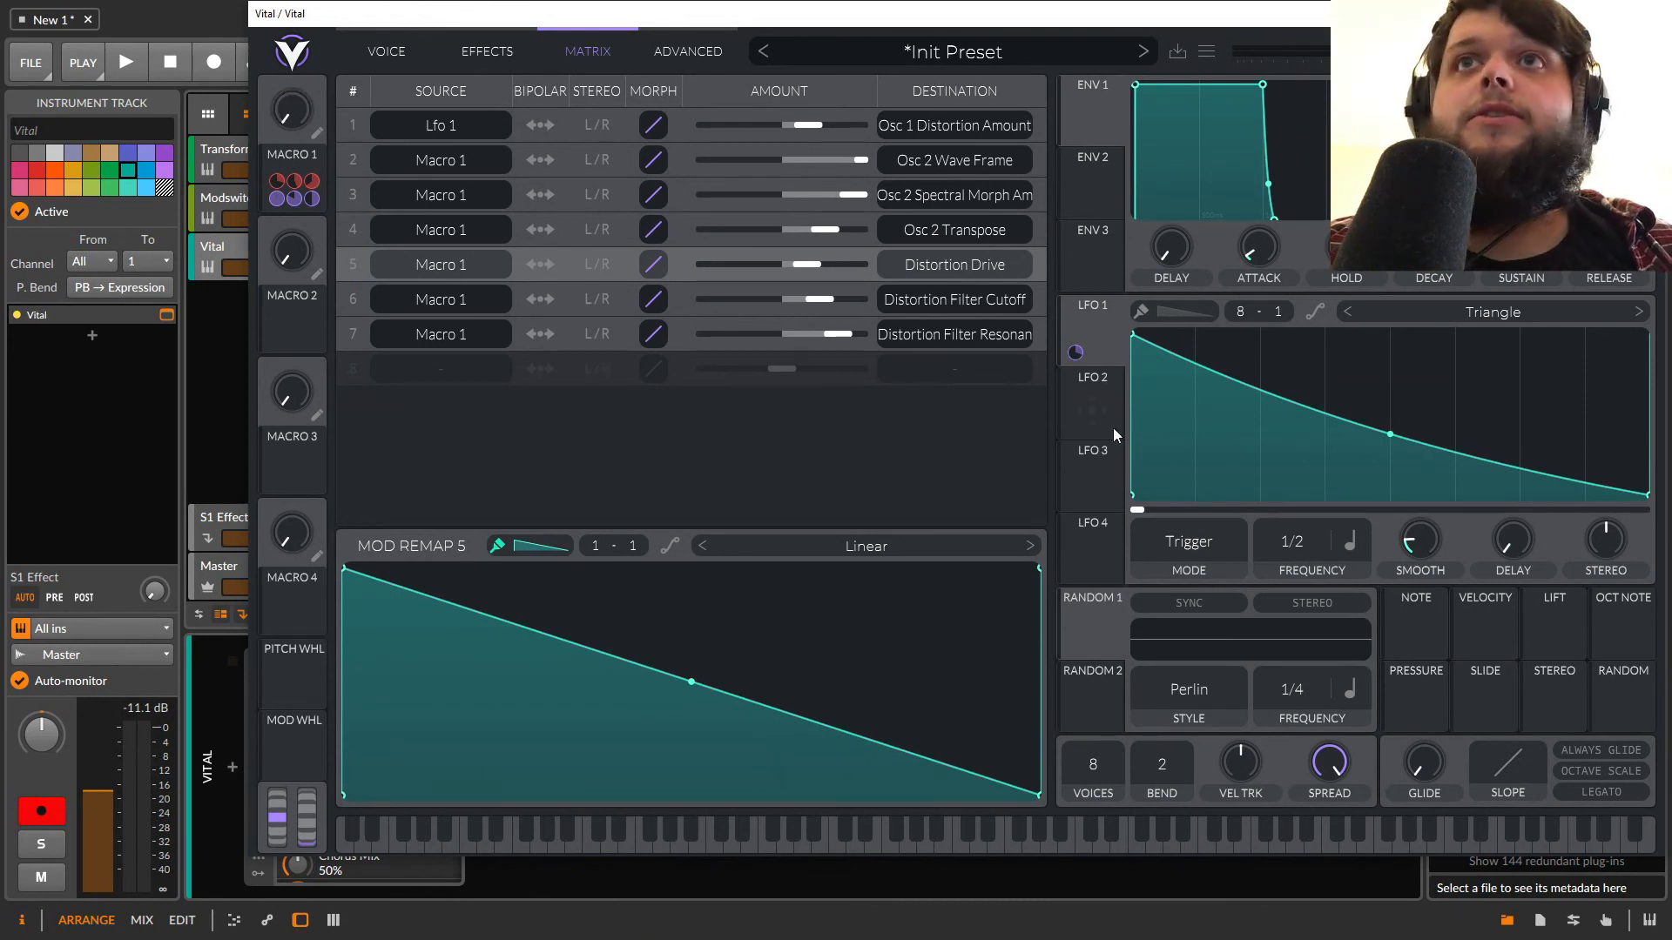
Reshape LFO 2 from a triangle into a full-length rising ramp and assign it to Macro 2.
left_click(1101, 390)
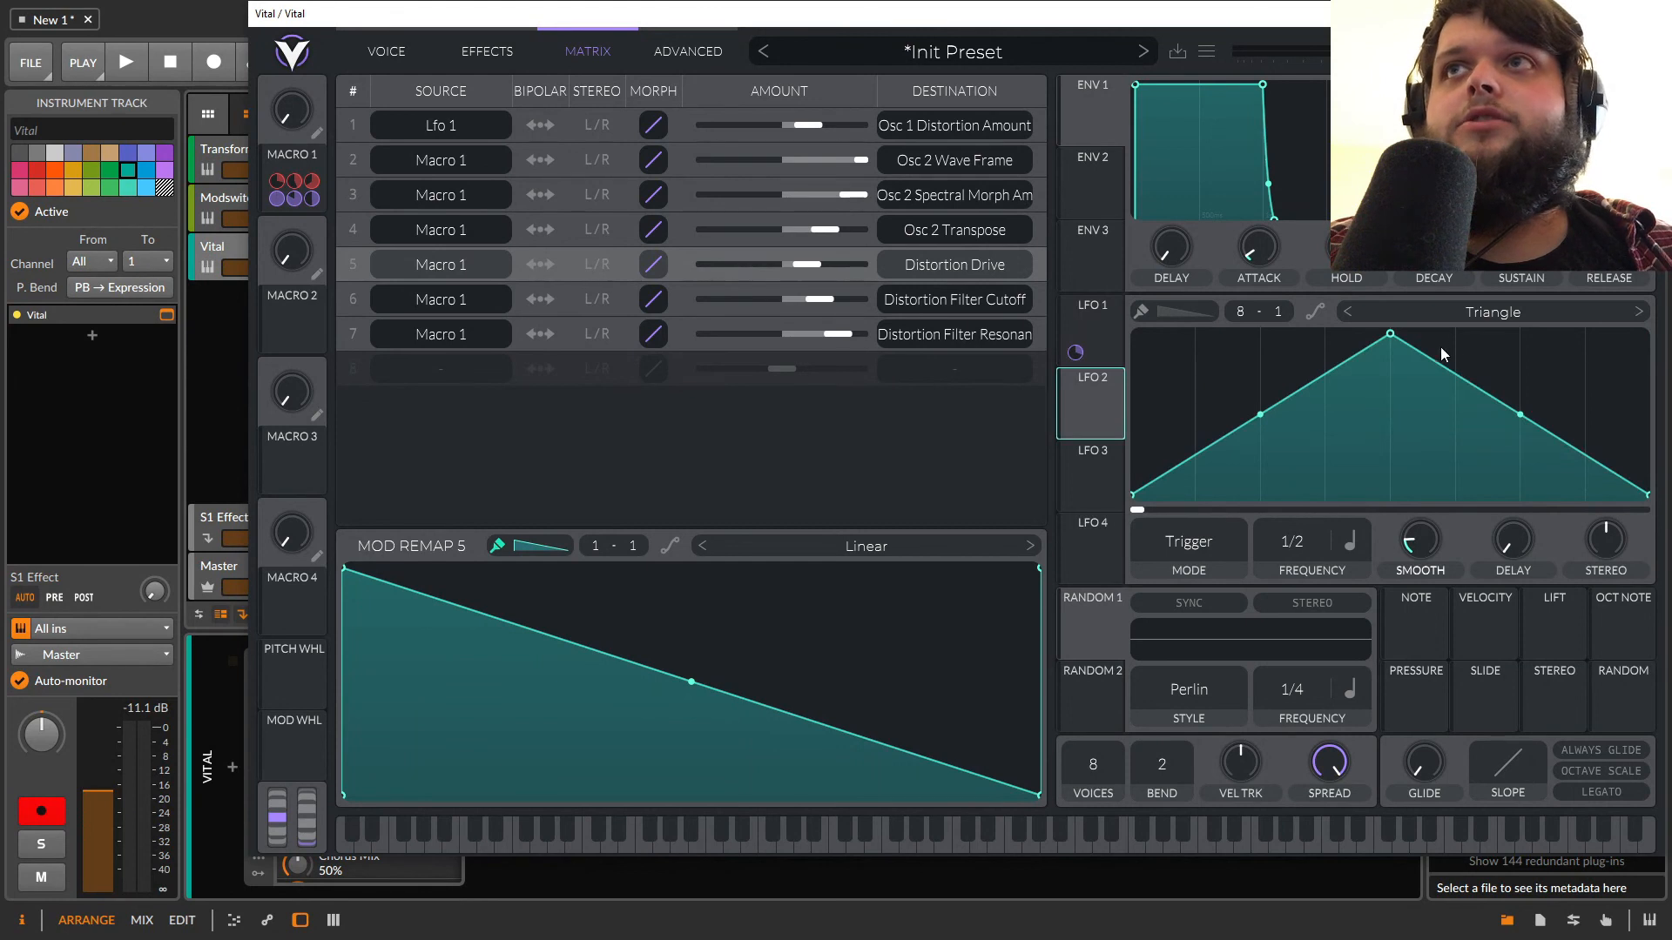
left_click_drag(1390, 333, 1645, 335)
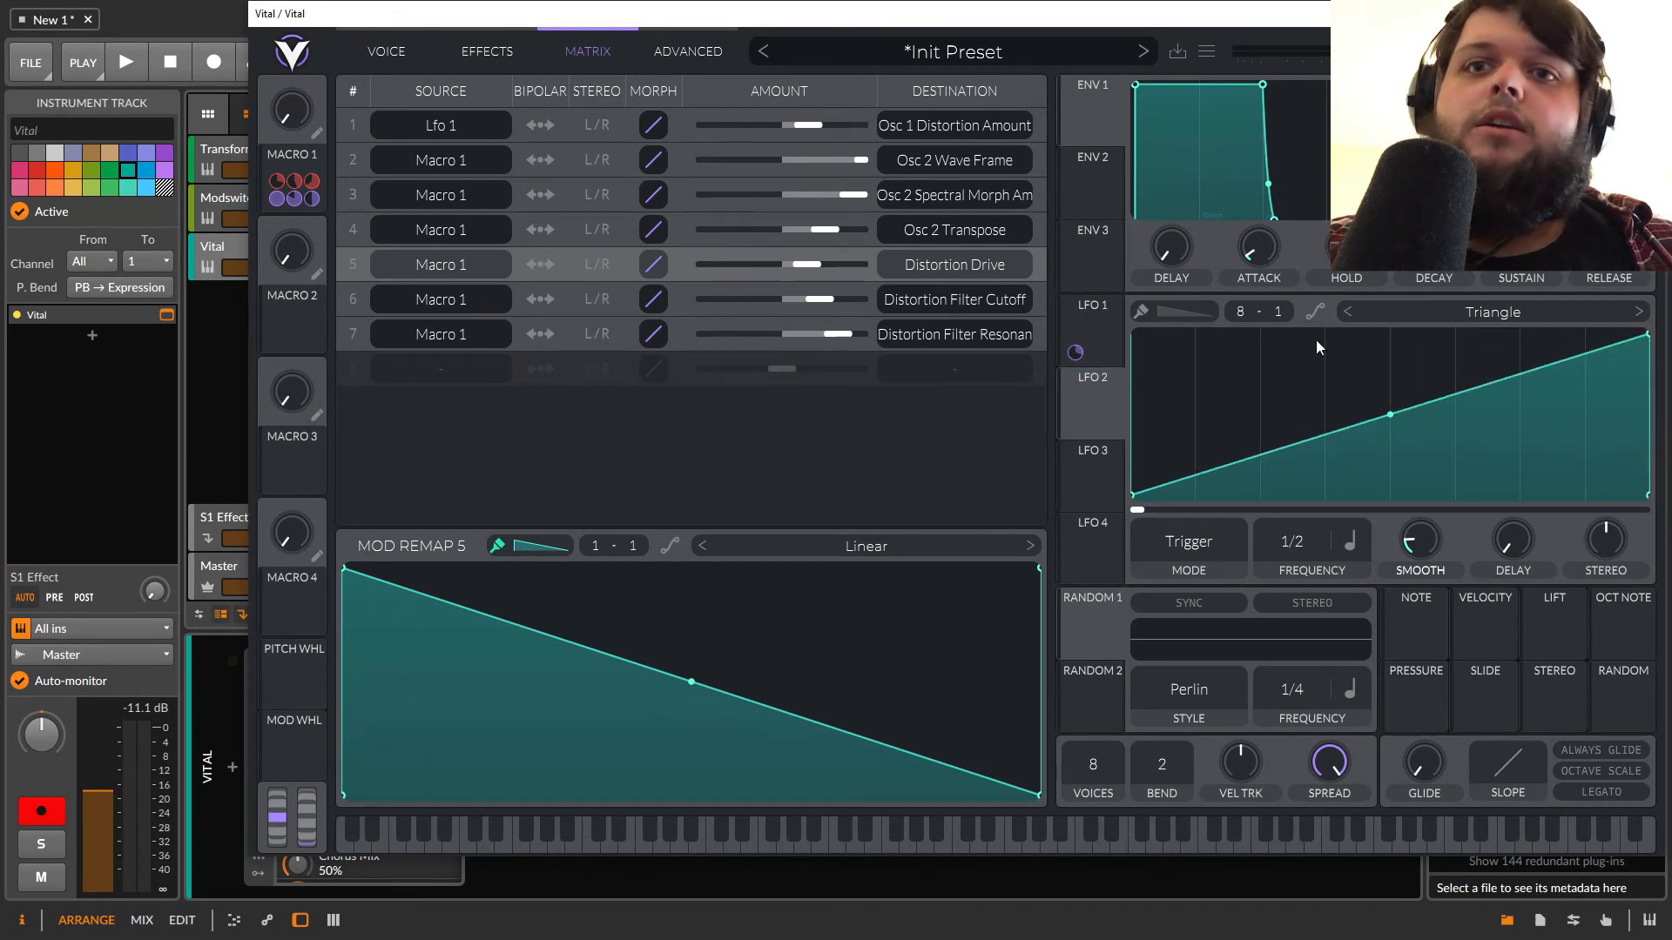
left_click_drag(1092, 407, 292, 253)
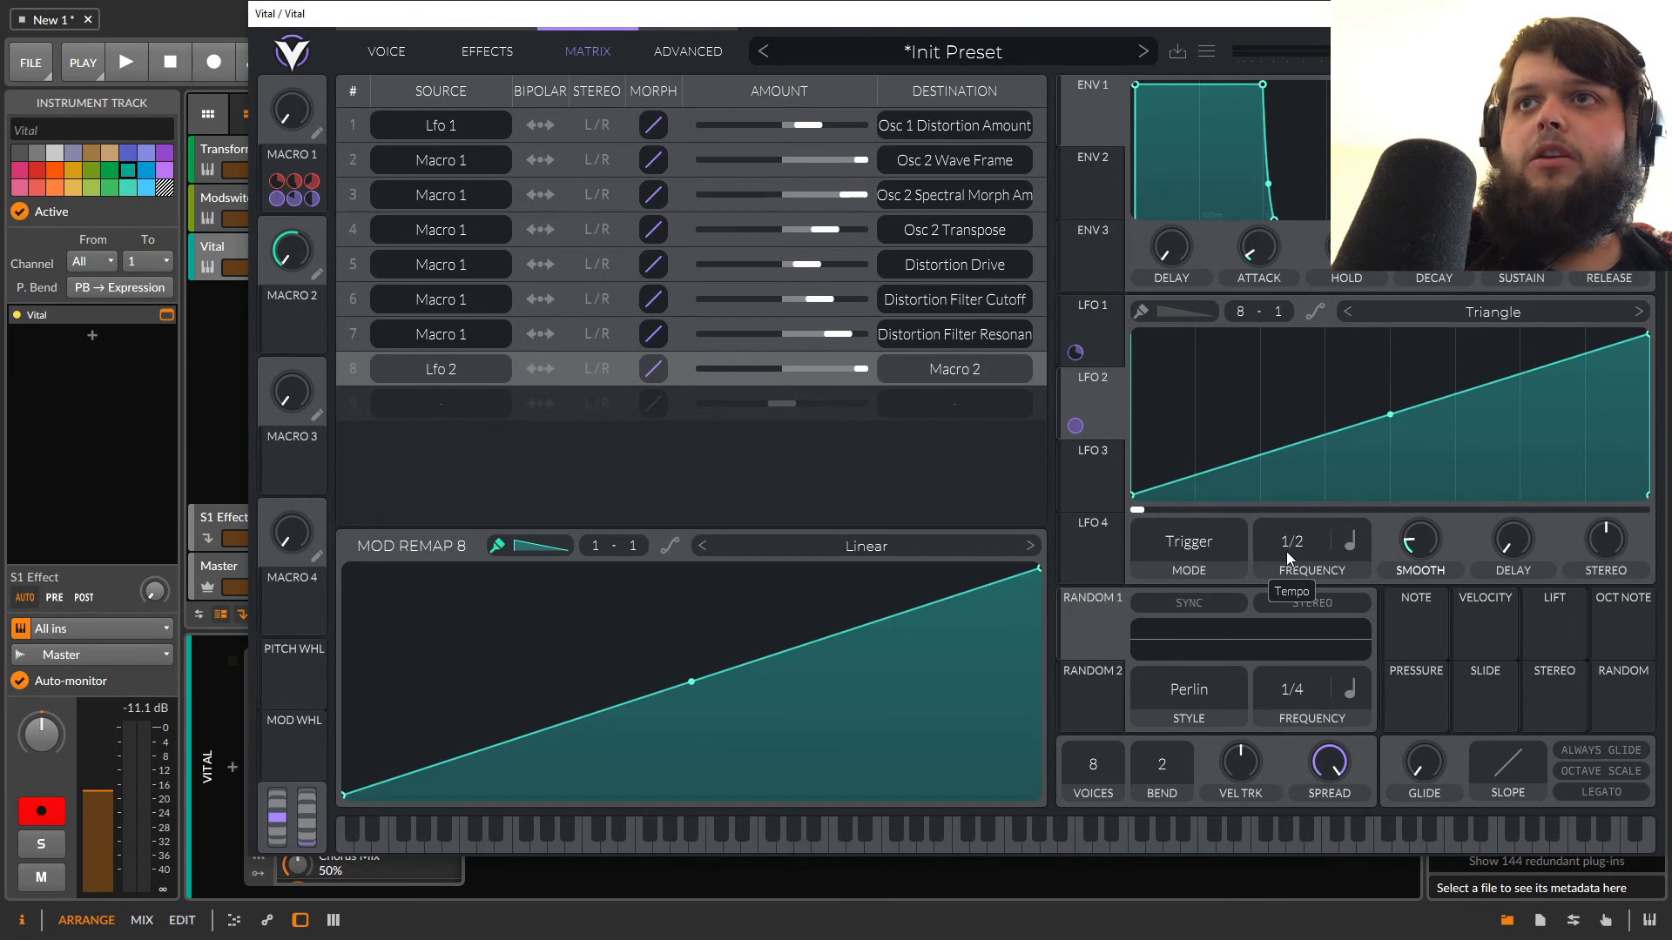
Paint eight falling ramps across the LFO 2 to Macro 2 remap on an 8-column grid and set LFO 2's frequency to 1/1.
left_click_drag(593, 547, 607, 369)
mouse_move(357, 692)
left_mouse_down()
mouse_move(577, 474)
mouse_move(1184, 442)
left_mouse_up()
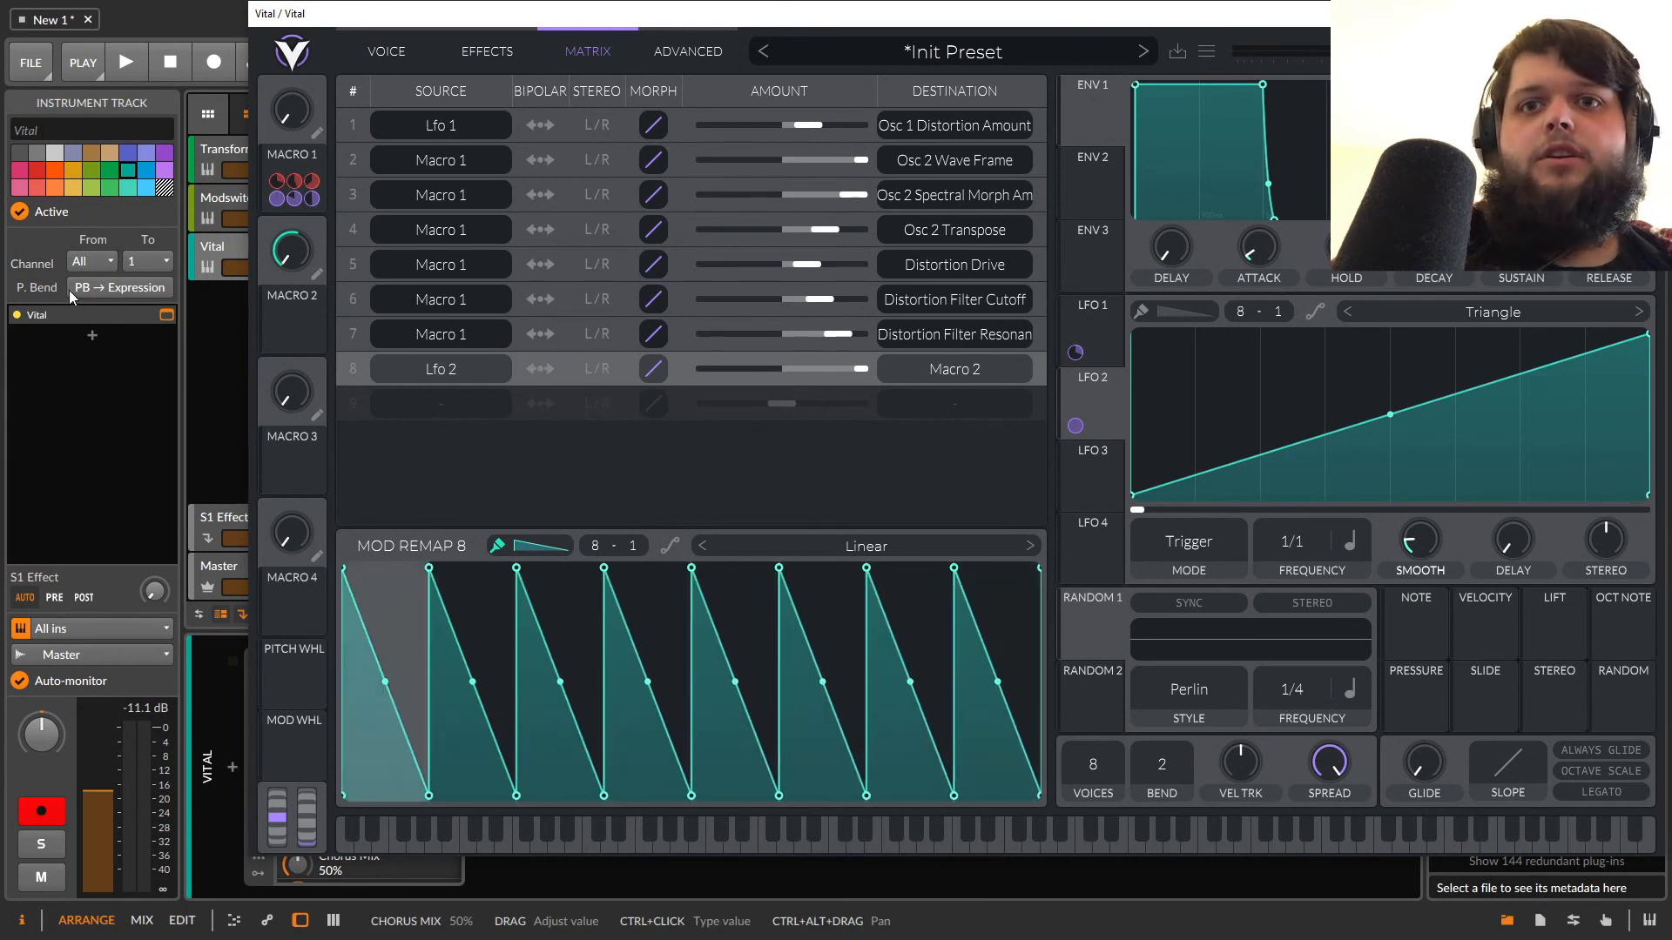